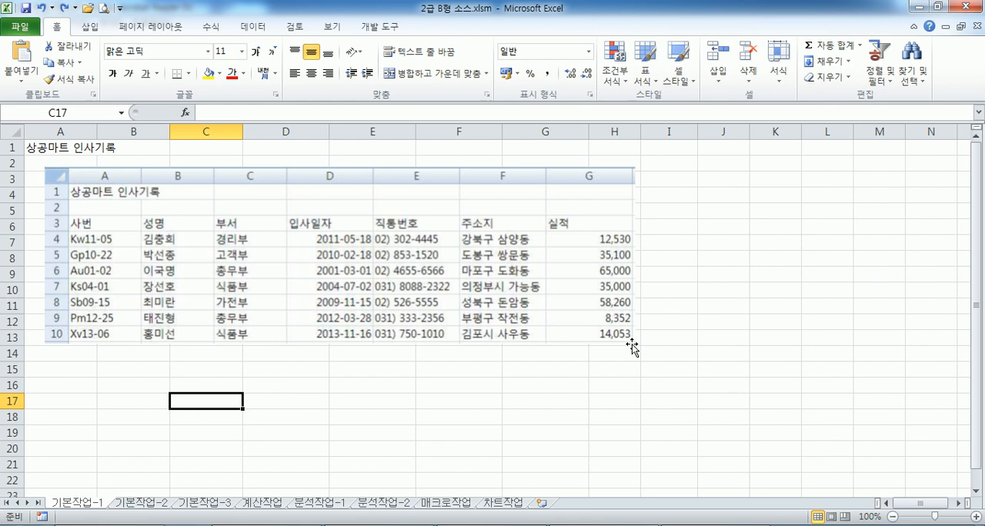
Reposition the sample table picture so that its 실적 data rows line up with worksheet rows 7 to 13
drag(370, 287, 359, 287)
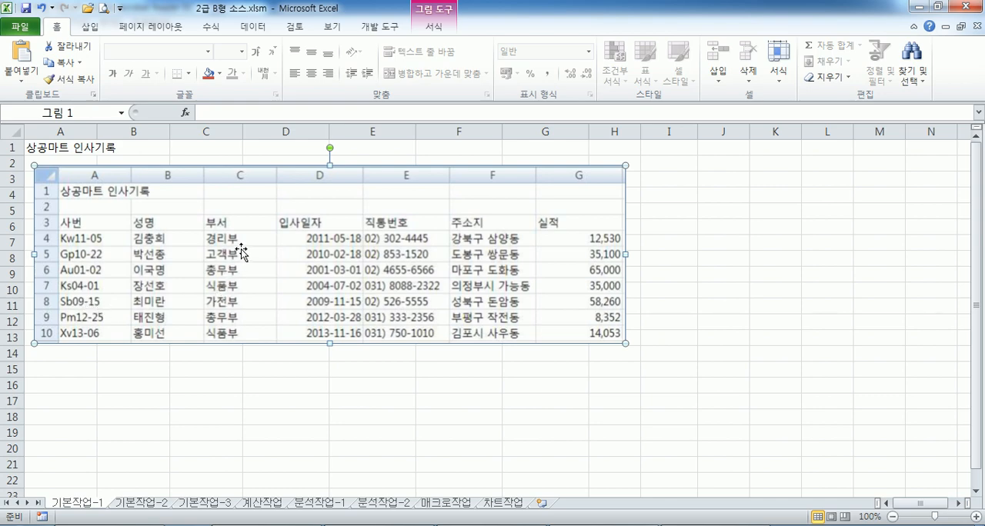
mouse_move(297, 243)
mouse_down()
mouse_move(297, 257)
mouse_move(300, 247)
mouse_up()
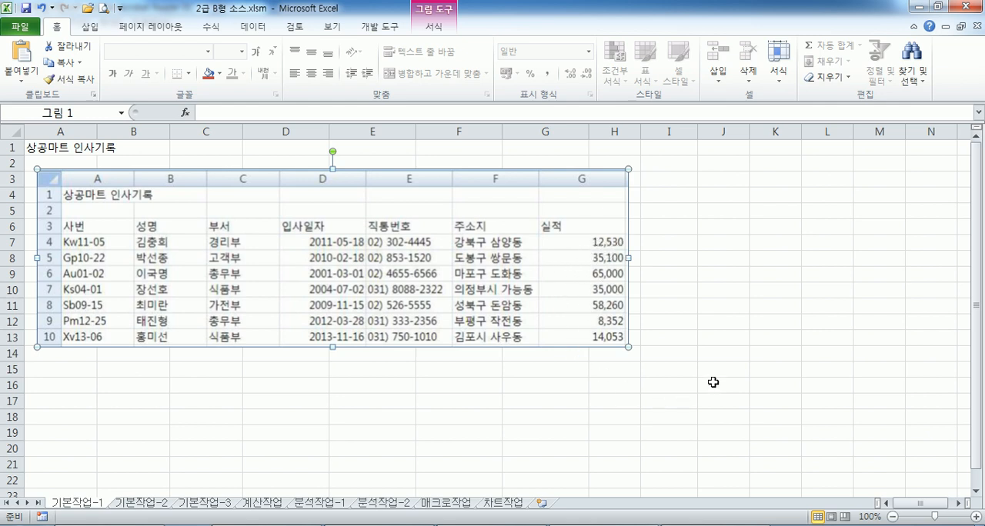
click(733, 245)
Enter 12530, 35100, 65000, 35000, 58260, 8352 and 14053 down cells I7 to I13, beside the picture's 실적 column
click(696, 246)
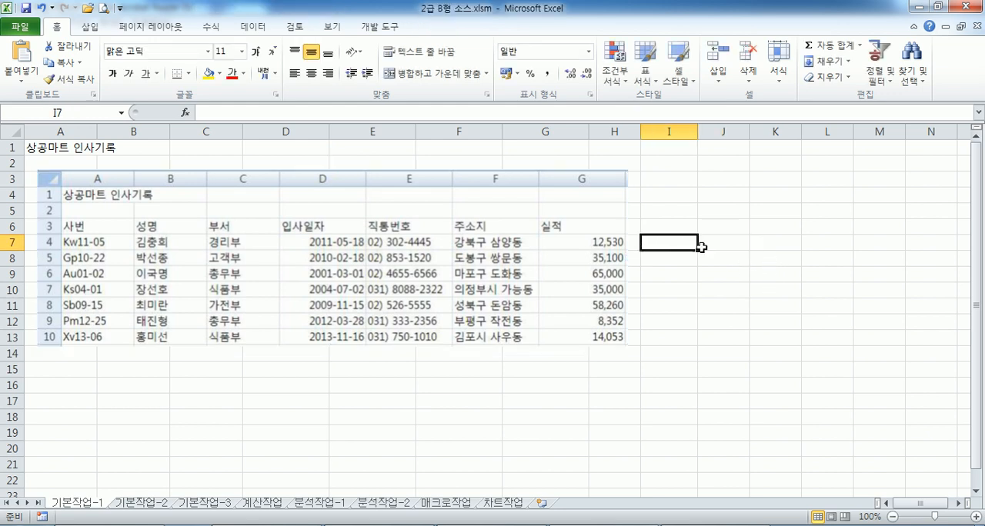
text(12530)
key(Return)
text(35)
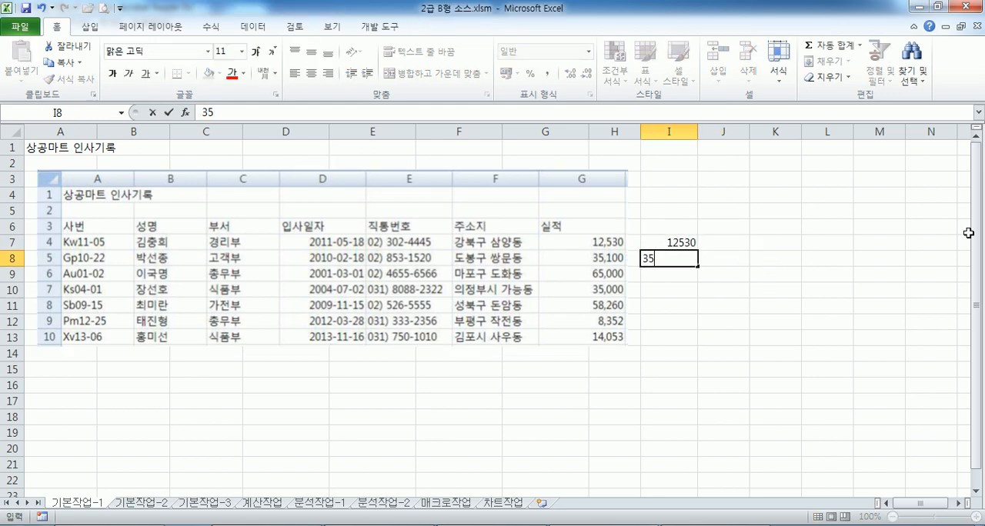
text(100)
key(Return)
text(65000)
key(Return)
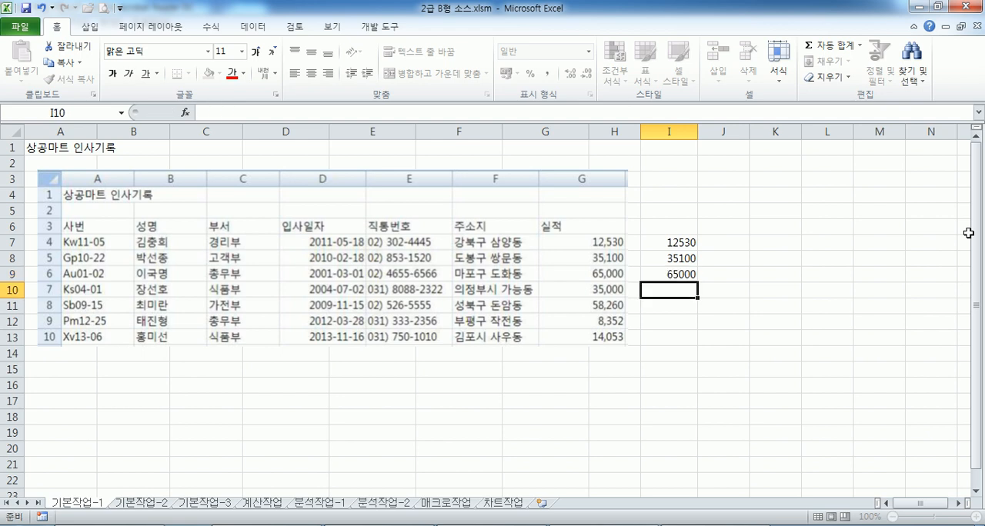
text(35000)
key(Return)
text(58260)
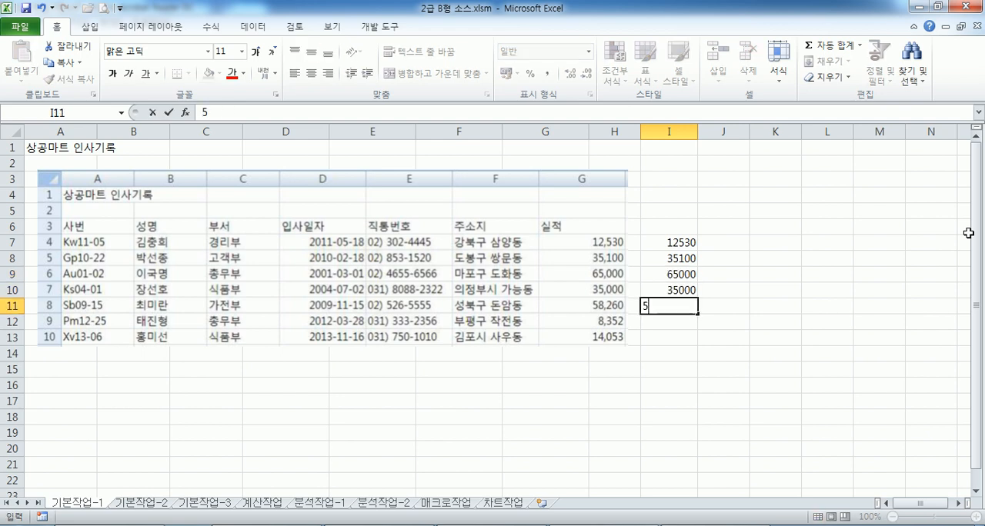
key(Return)
text(8352)
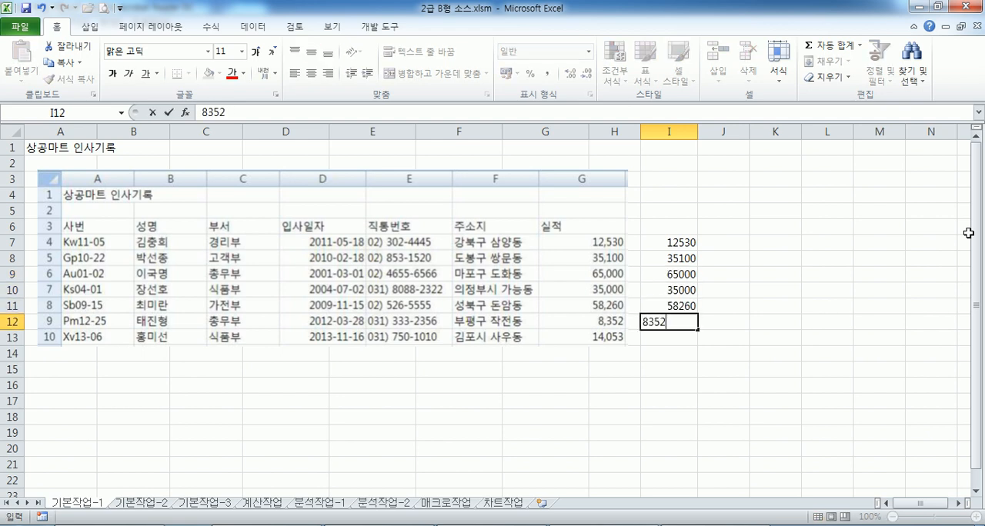
key(Return)
text(14053)
key(Return)
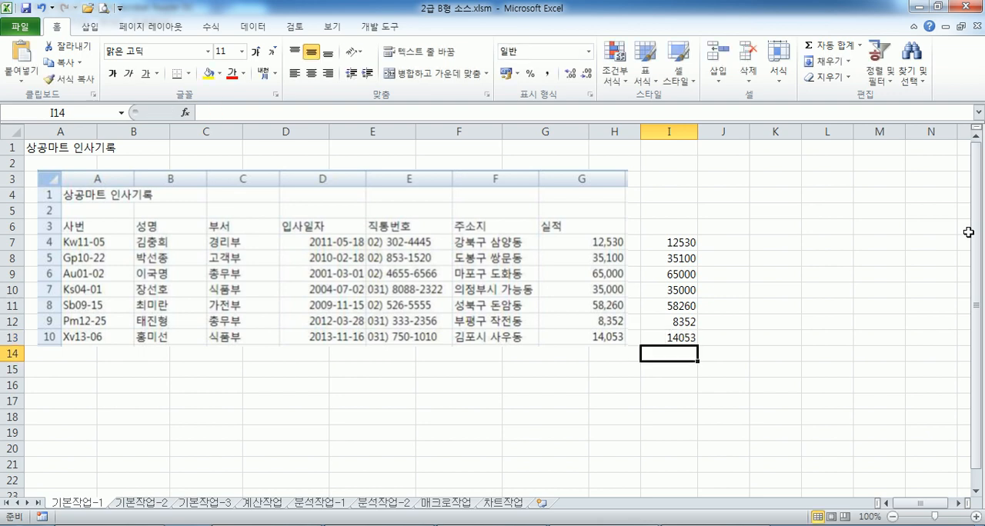
Apply the comma style to the numbers in I7:I13
drag(690, 248, 671, 339)
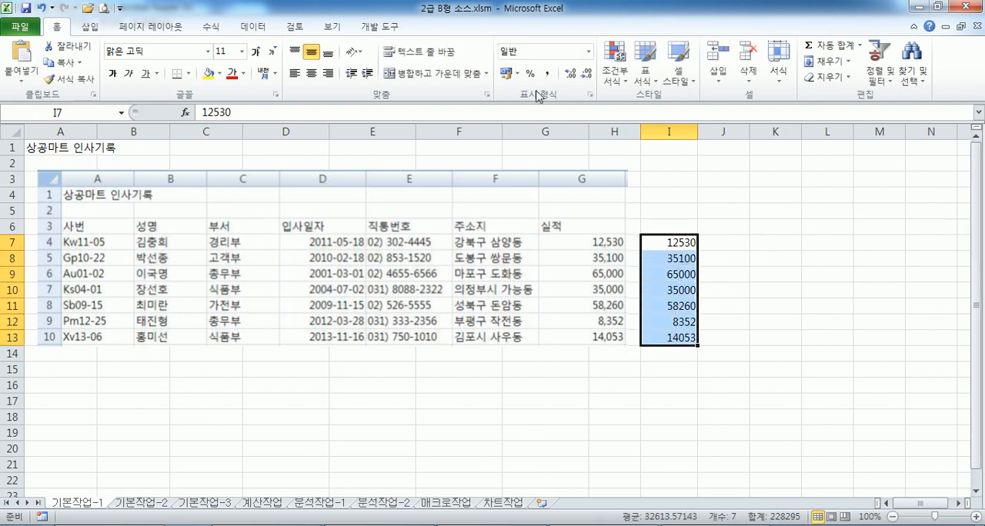
click(547, 73)
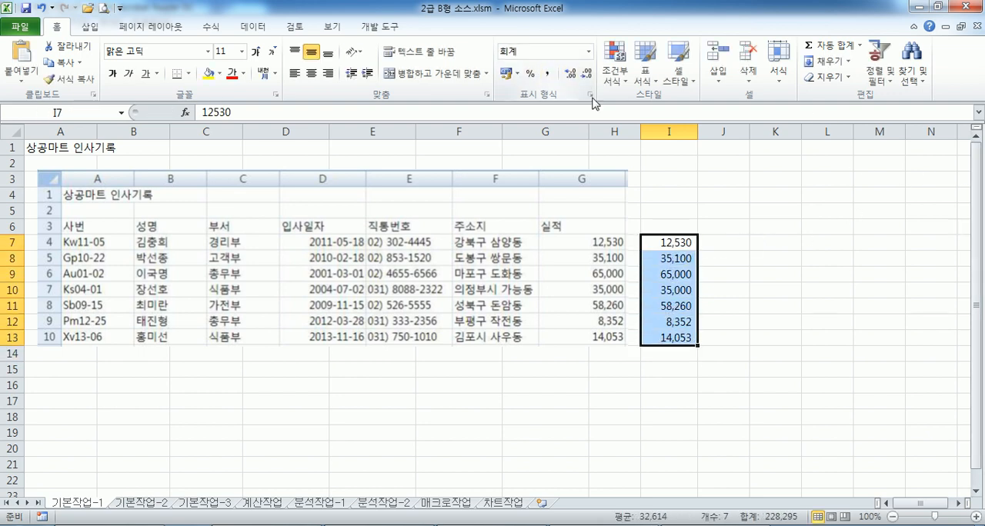
click(715, 223)
scroll(715, 228, up, 4)
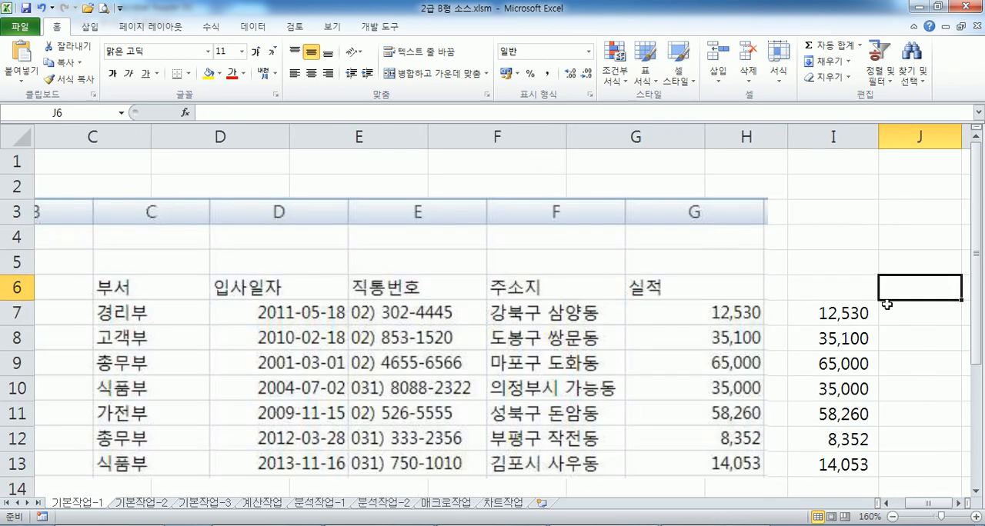
Compare I7:I13 with the picture's 실적 column and reset the cells' number format to General (일반)
drag(842, 239, 825, 387)
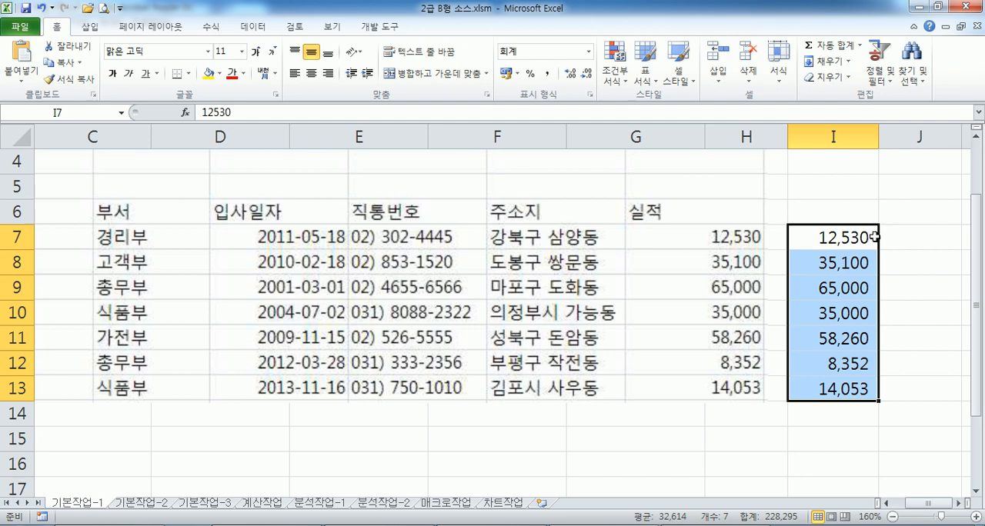
click(908, 245)
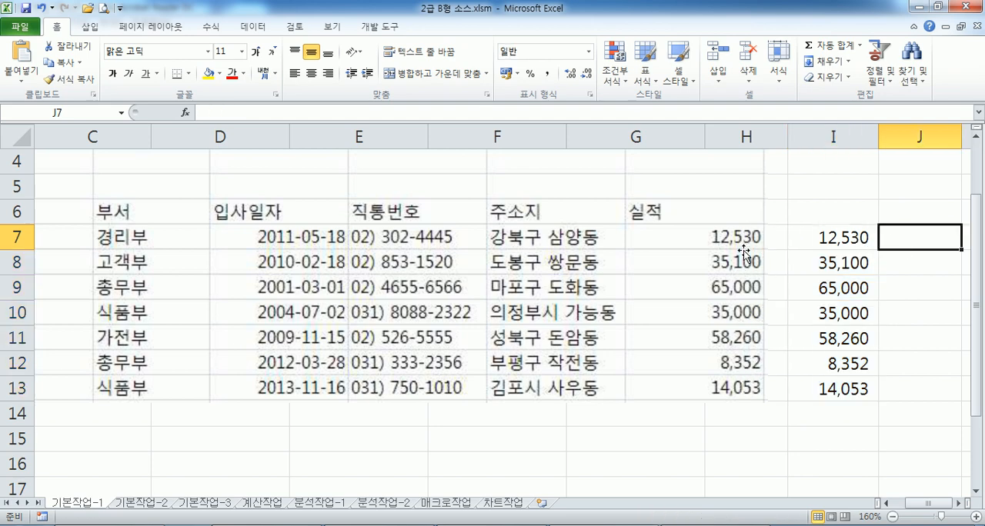
click(715, 245)
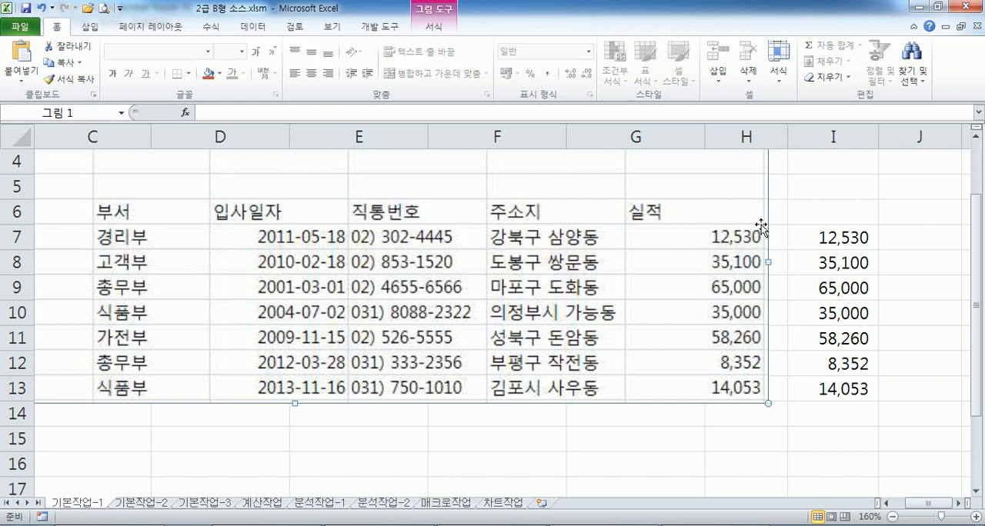
click(792, 239)
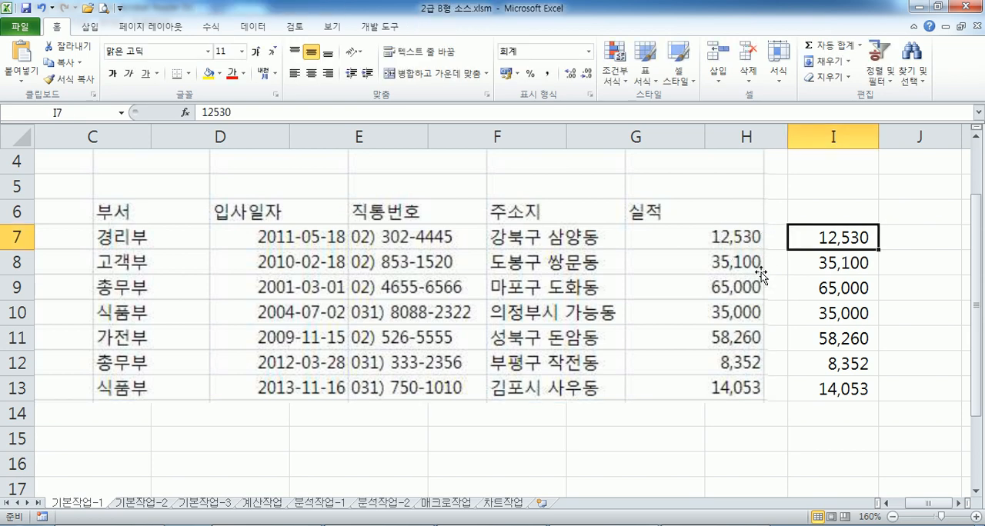
drag(818, 240, 818, 389)
click(589, 51)
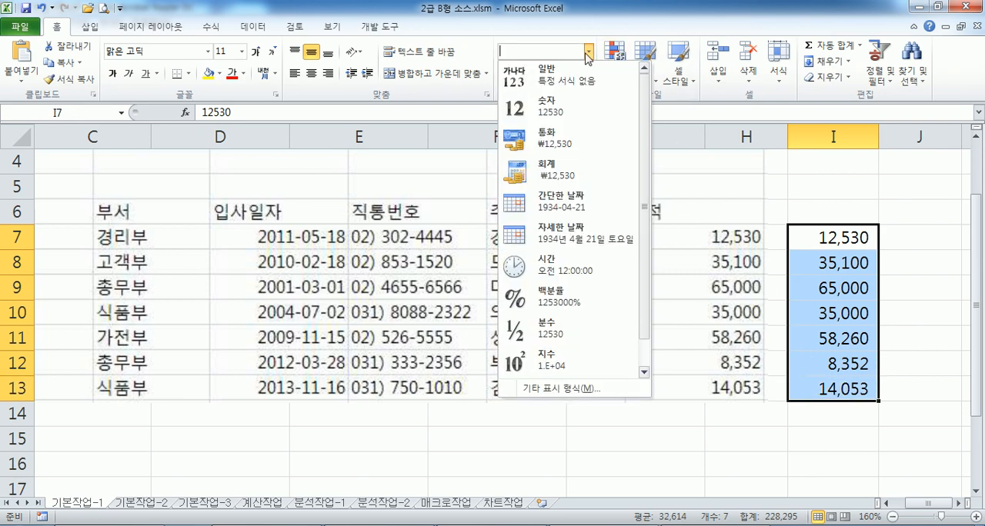
click(566, 77)
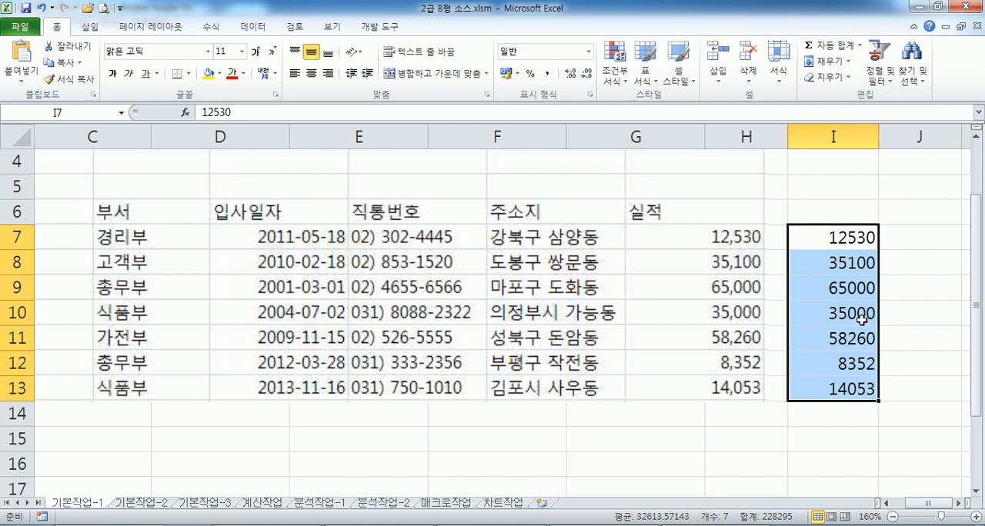
Format I7:I13 as Number (숫자) with the 1000 separator enabled
key(ctrl+1)
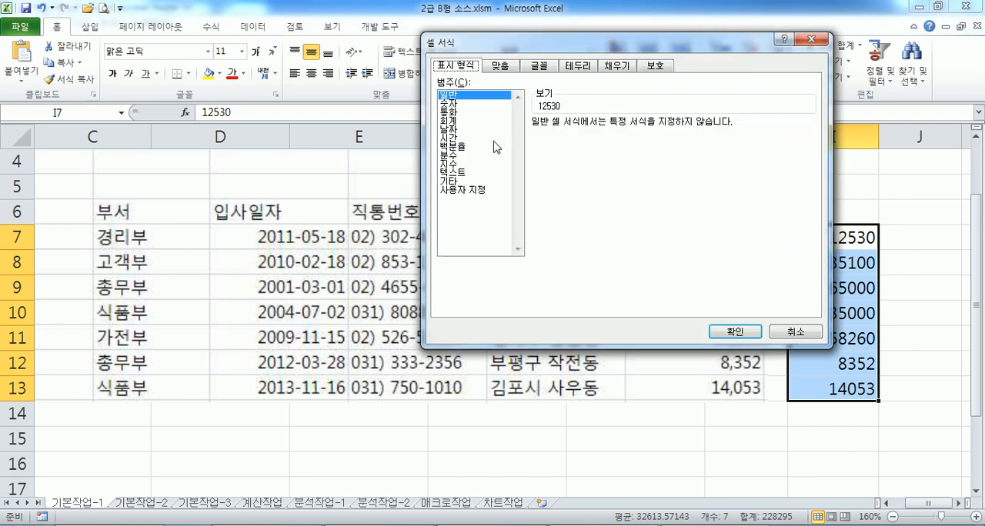
click(449, 104)
click(536, 140)
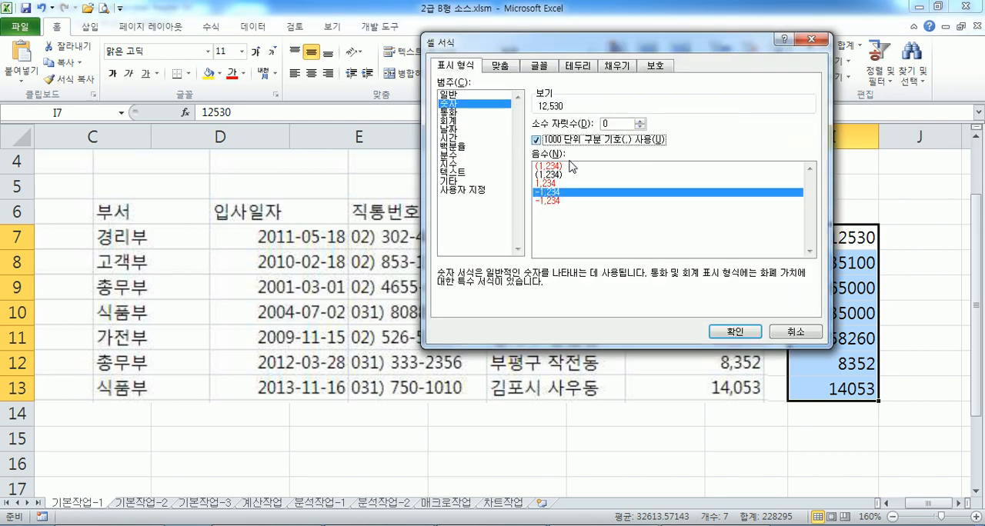
click(733, 332)
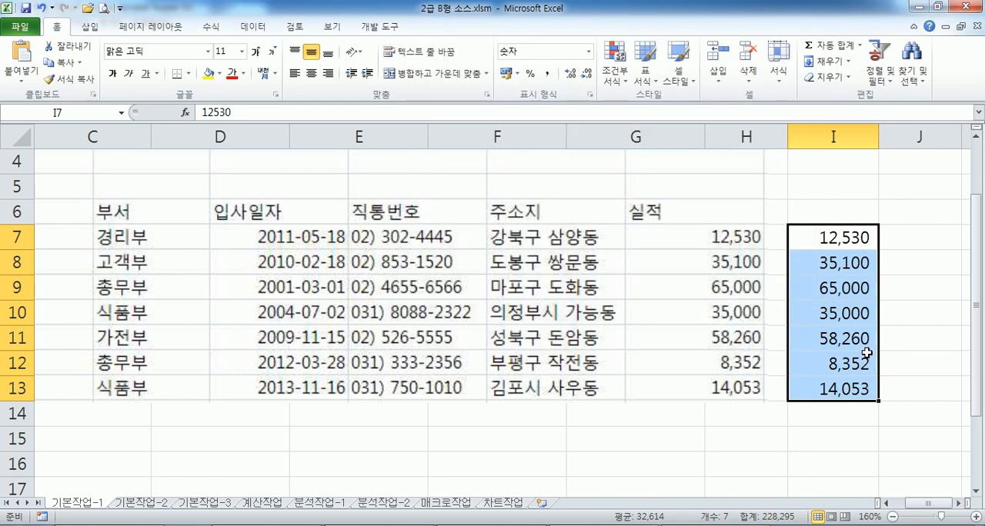
Edit the custom format code of I7:I13 to #,##0, removing the trailing underscore and space
key(ctrl+1)
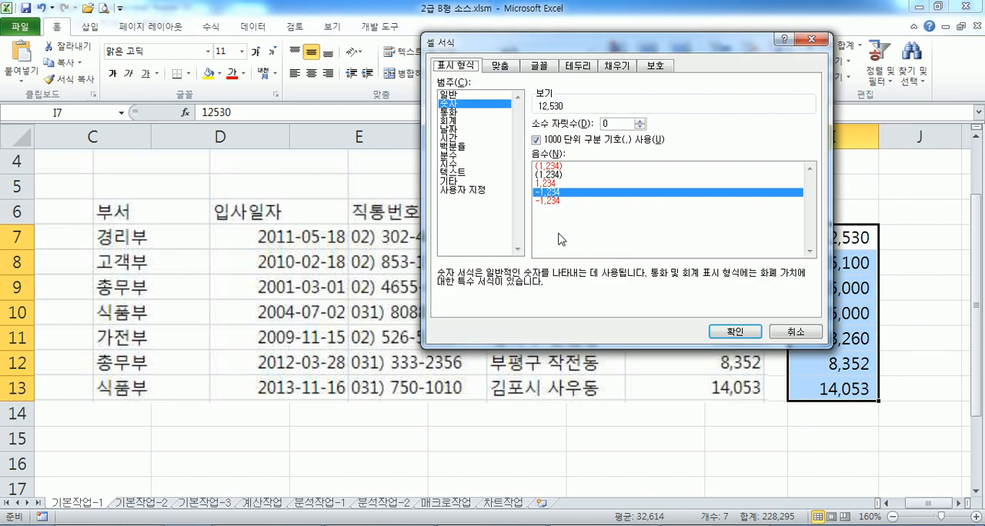
click(471, 190)
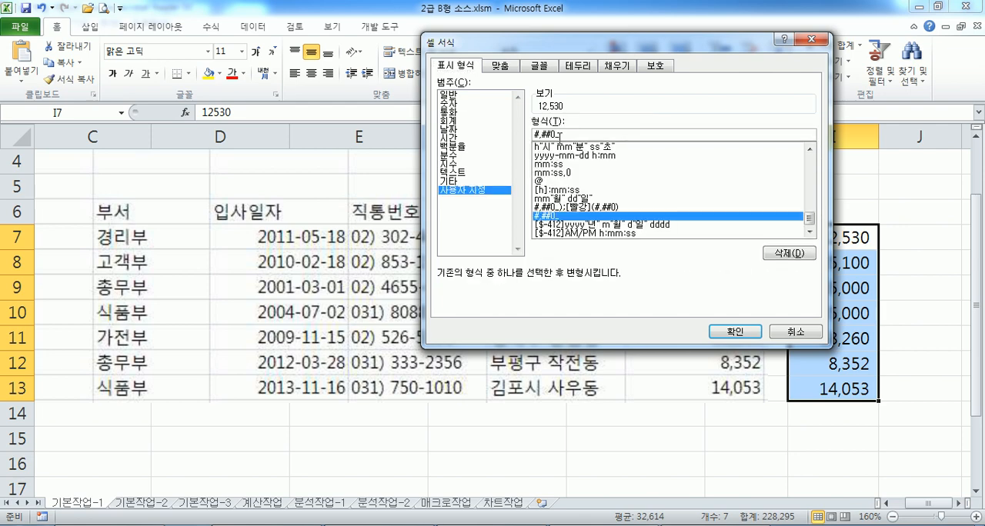
key(BackSpace)
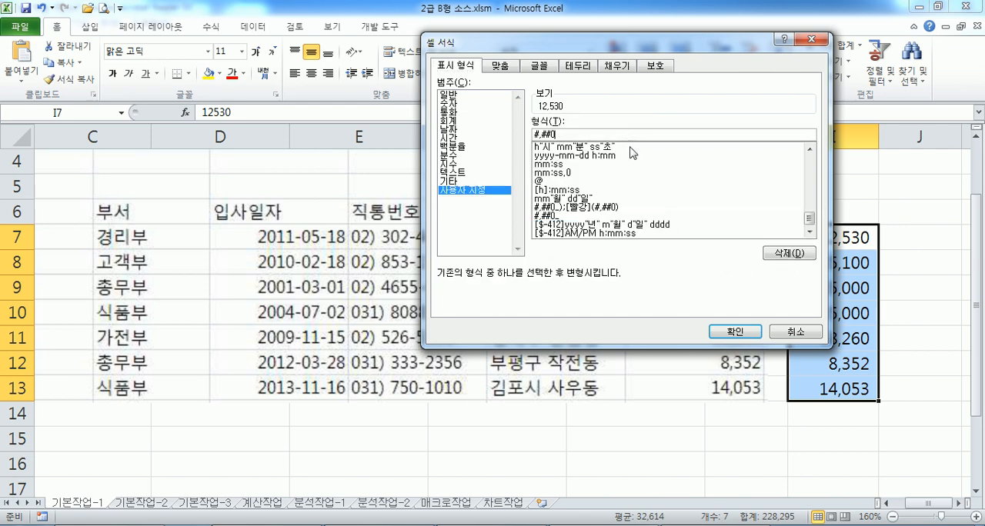
click(745, 336)
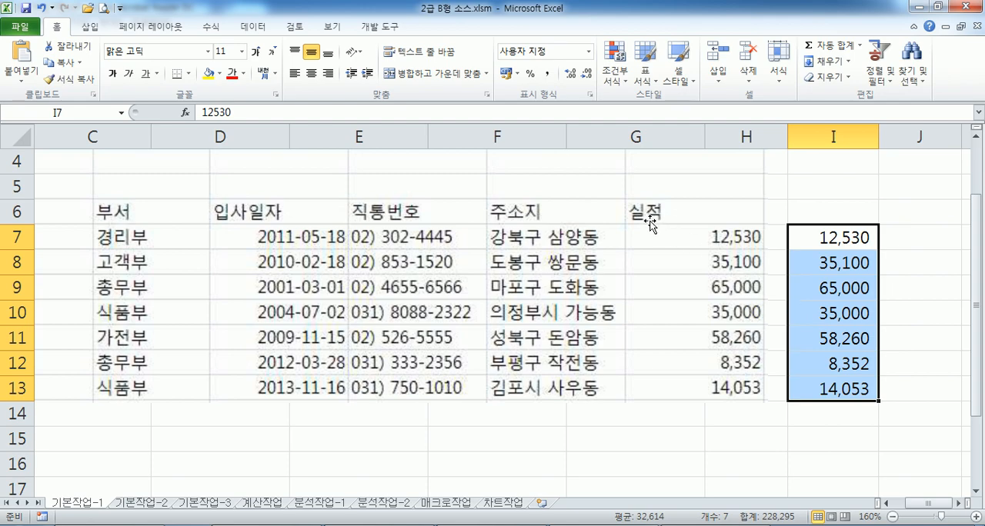
key(ctrl+1)
click(588, 135)
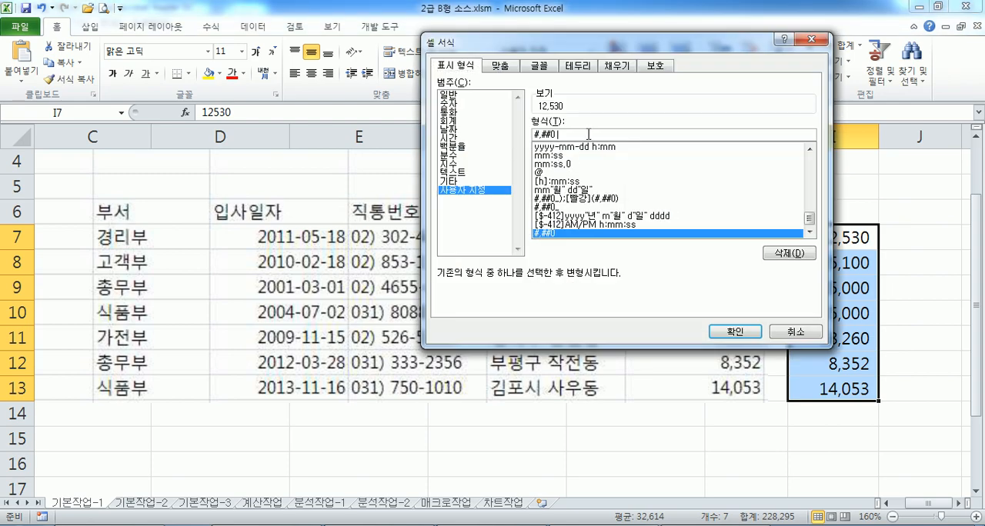
key(BackSpace)
key(Return)
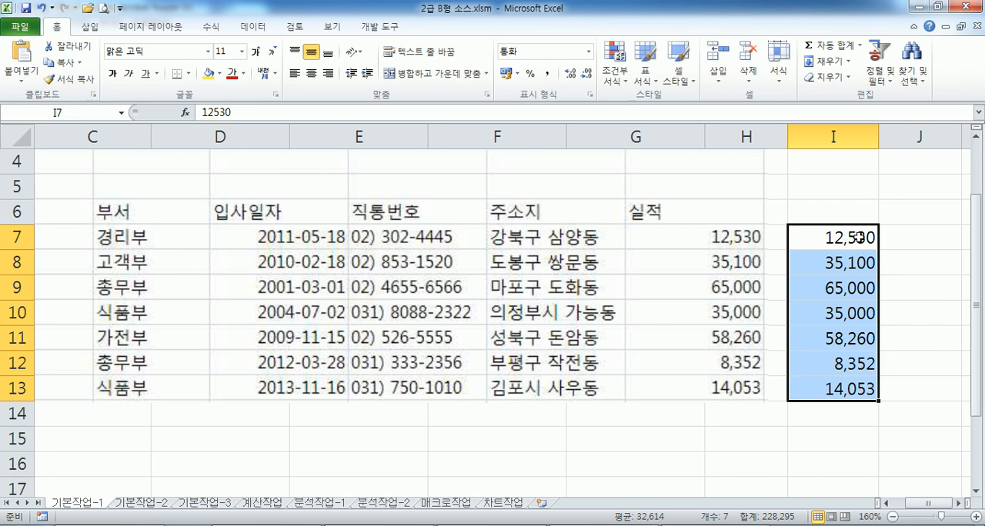
Reset I7:I13 to General (일반) and apply the predefined custom format #,##0
click(589, 51)
click(542, 71)
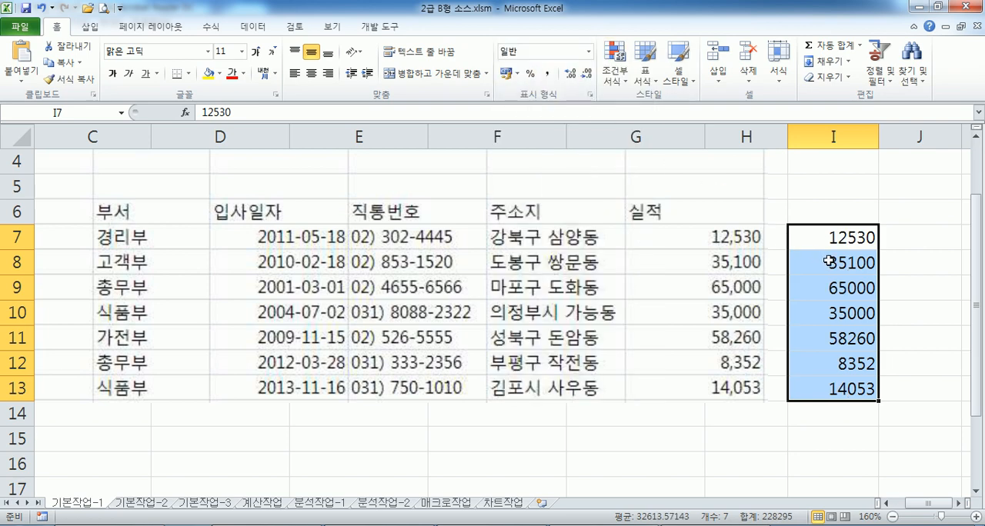
key(ctrl+1)
click(462, 190)
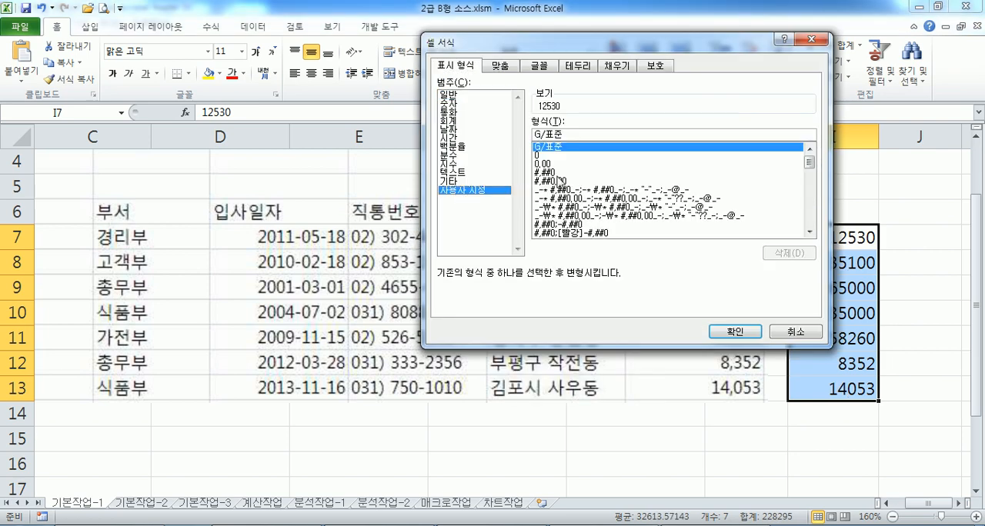
click(554, 173)
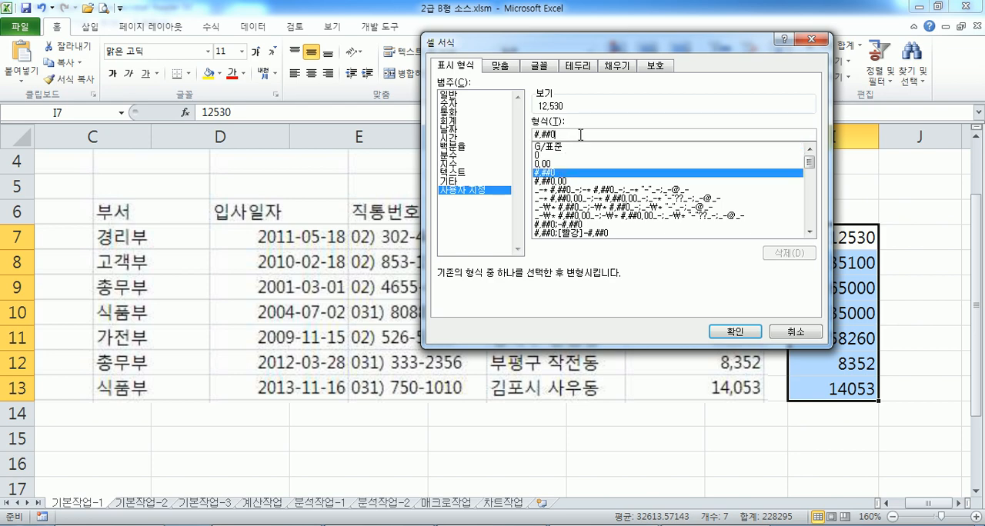
click(715, 330)
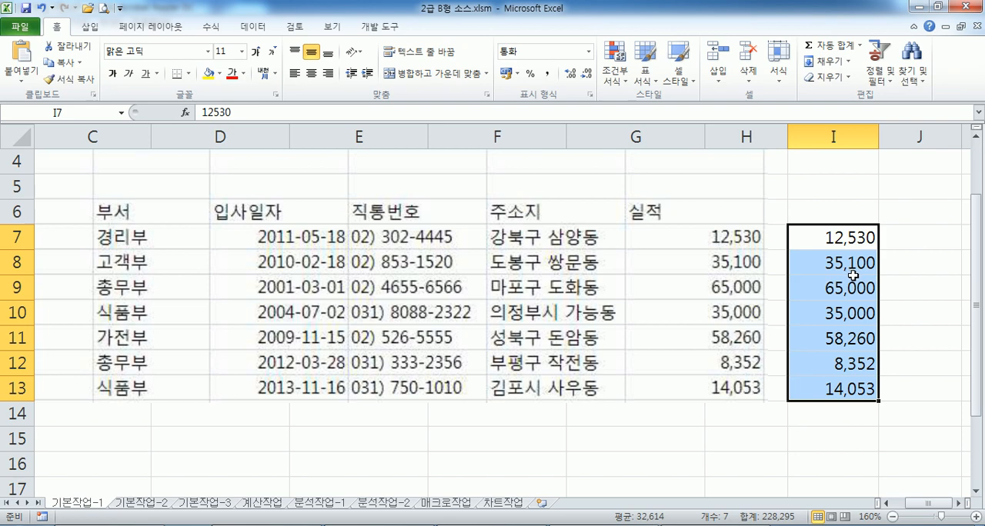
Apply the comma style to I7:I13 and change its category to Number (숫자) with the 1000 separator
click(548, 73)
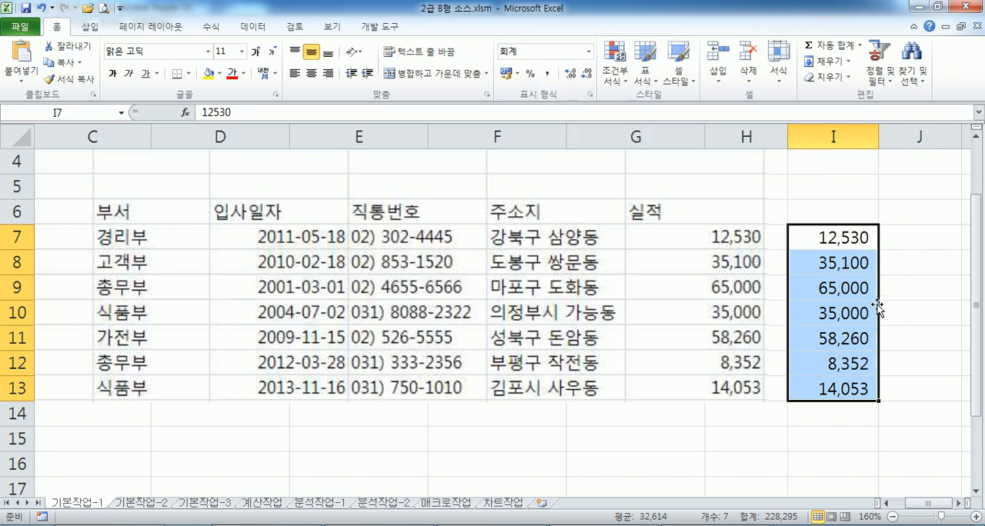
key(ctrl+1)
click(450, 103)
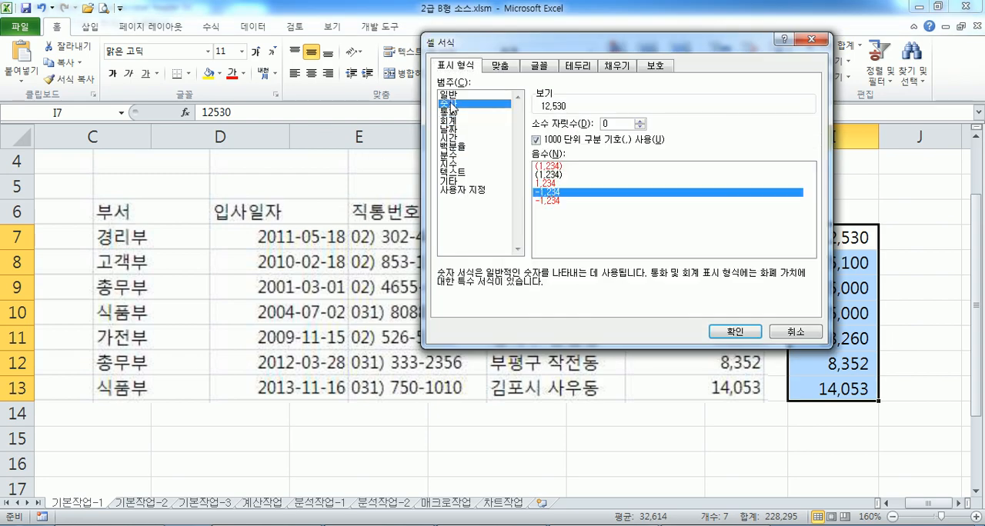
click(746, 330)
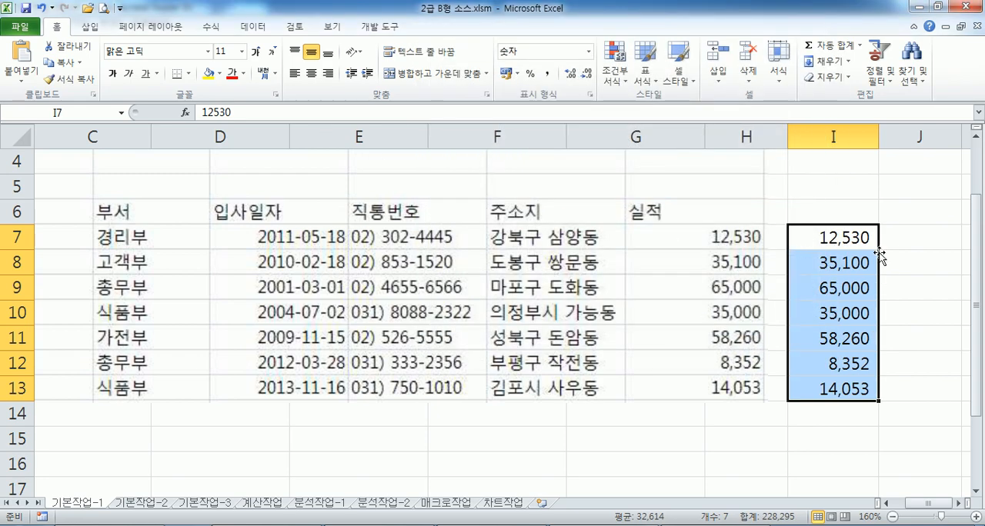
Shorten the custom format code of I7:I13 to #,##0, removing the trailing underscore and space
key(ctrl+1)
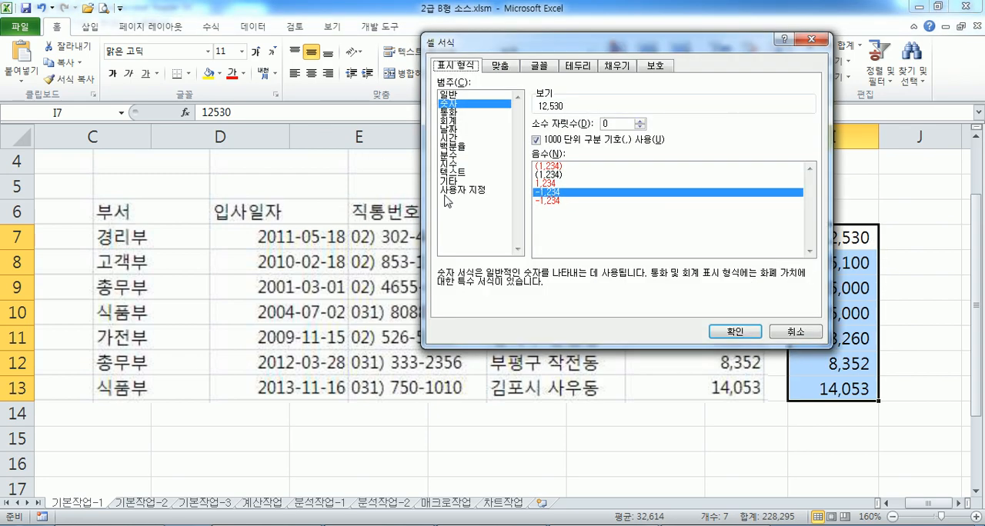
click(465, 189)
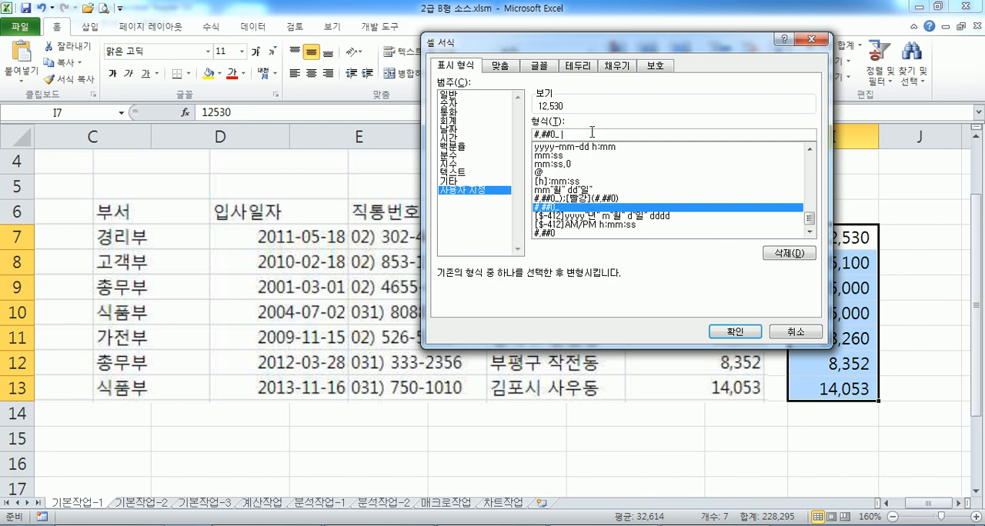
key(BackSpace)
key(BackSpace)
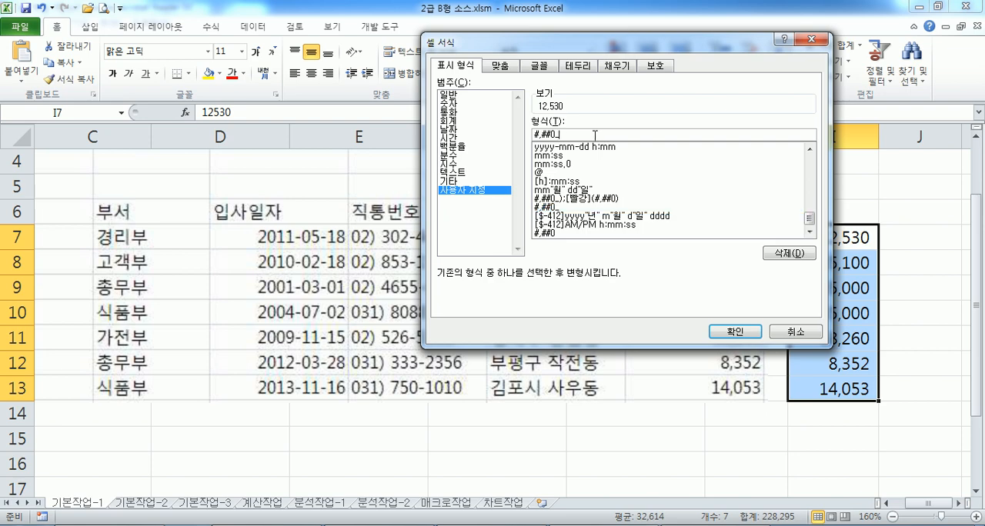
click(733, 330)
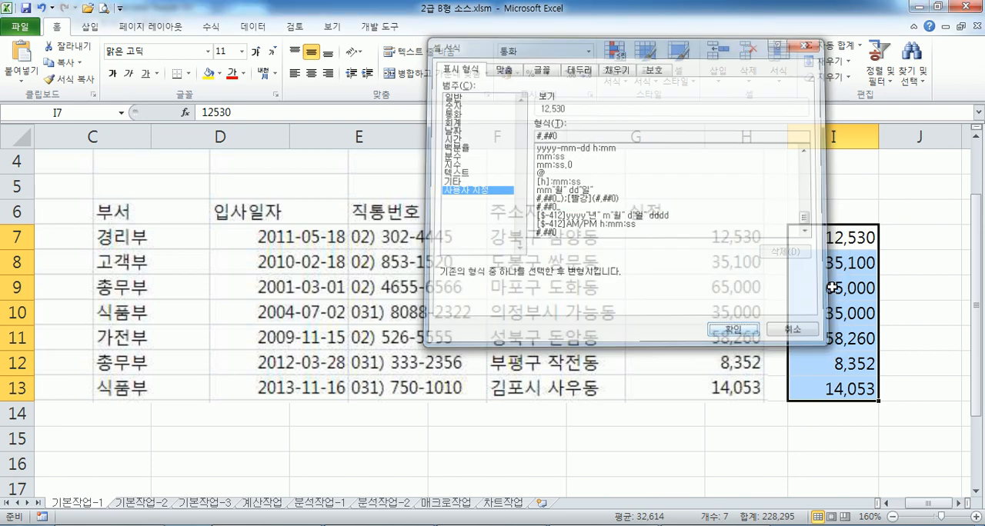
Enter 12,530, 35,100 and 65,000 with their thousands commas in cells J7 to J9
click(909, 239)
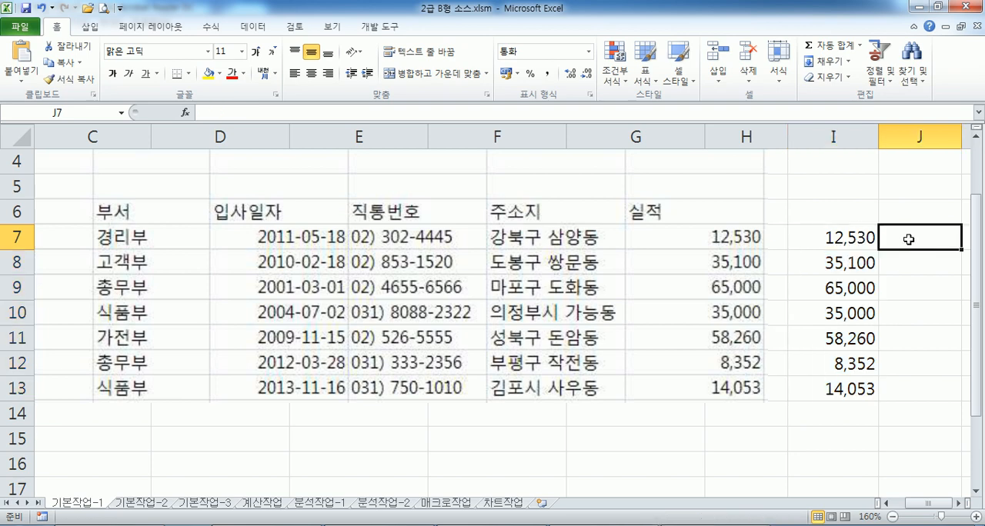
text(12,530)
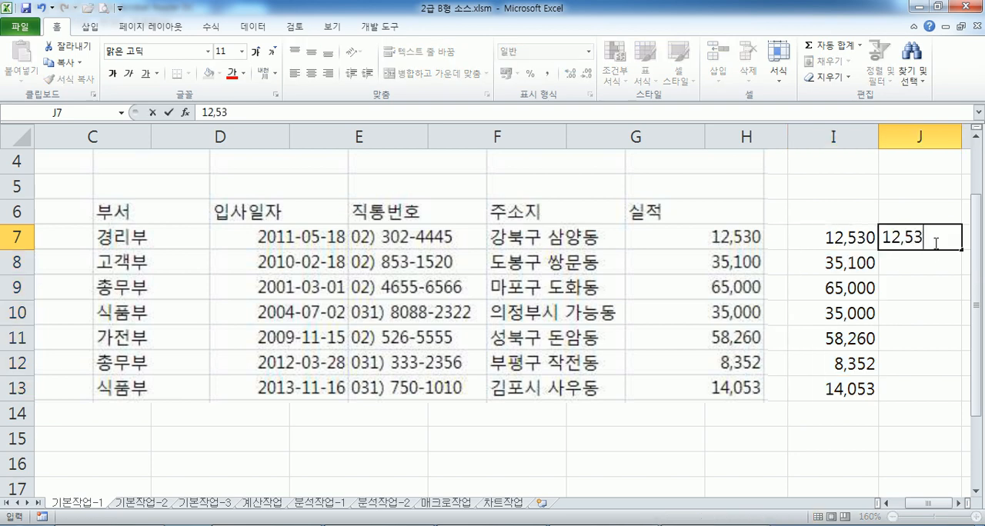
key(Return)
click(933, 242)
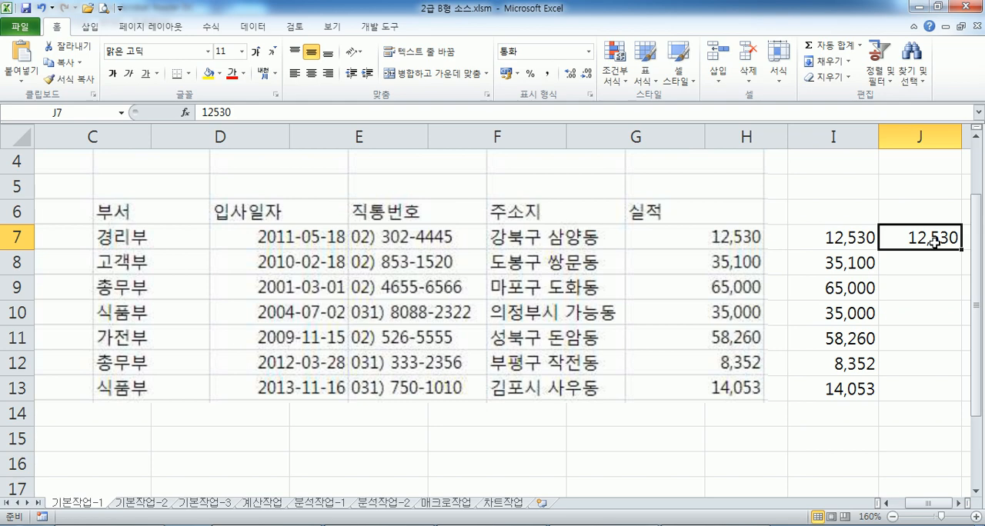
key(Return)
text(35,100)
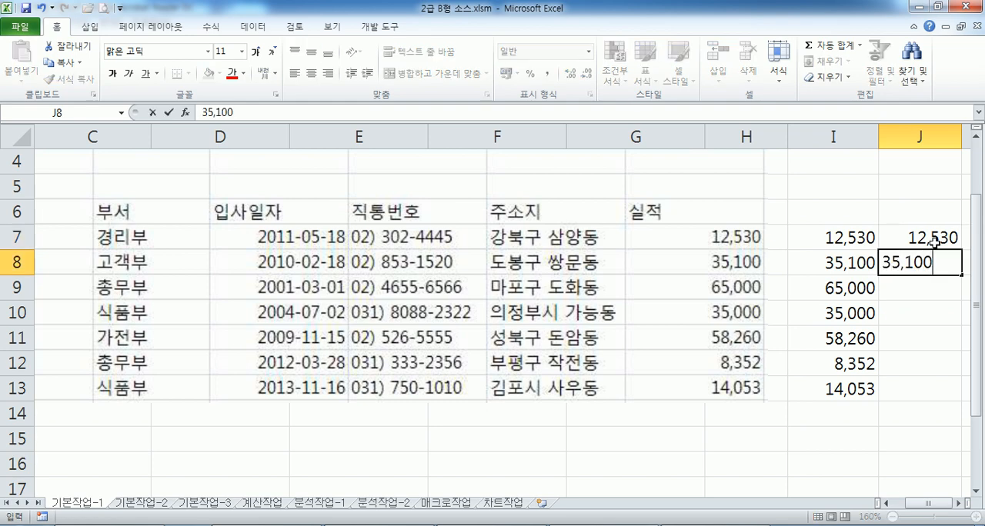
key(Return)
text(65,000)
key(Return)
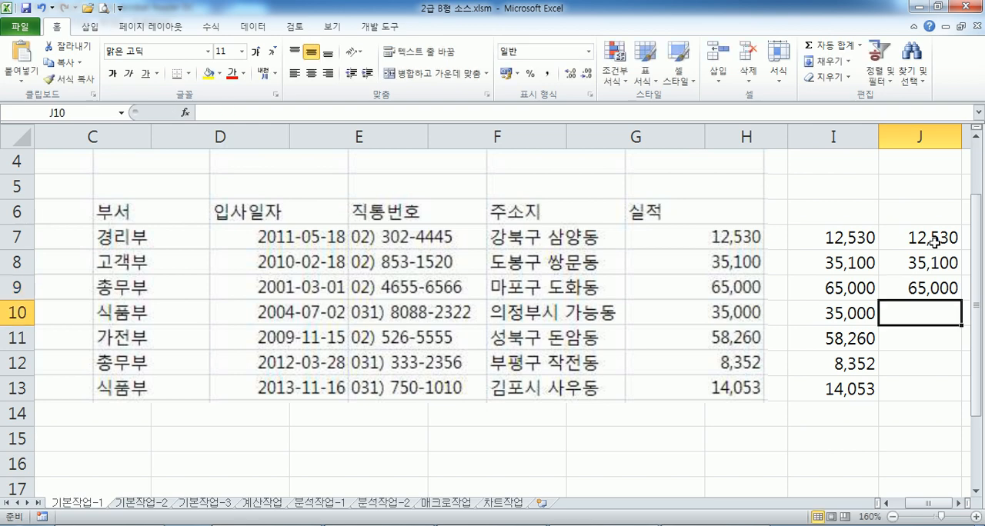
Apply the comma style to I7:I13 for comparison with the figures in J7:J9
drag(933, 243, 926, 295)
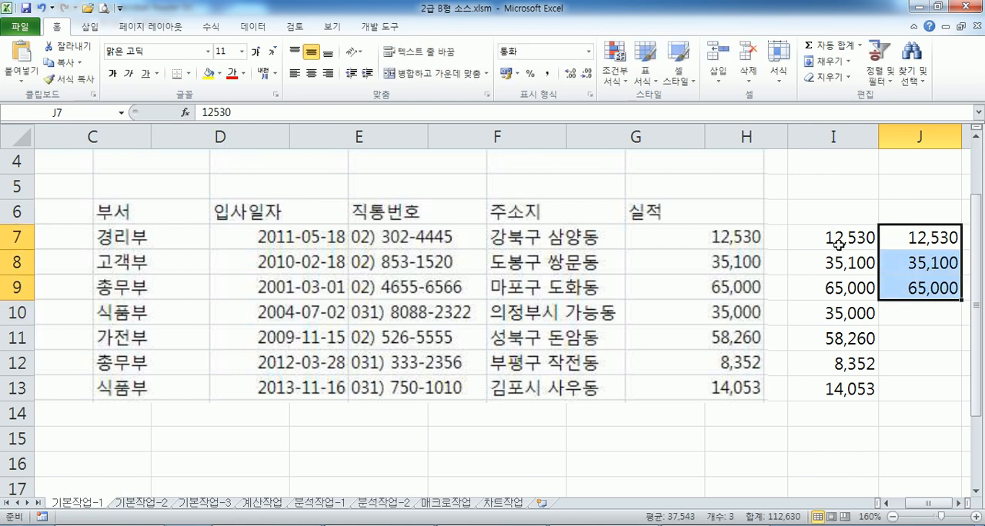
drag(836, 240, 831, 390)
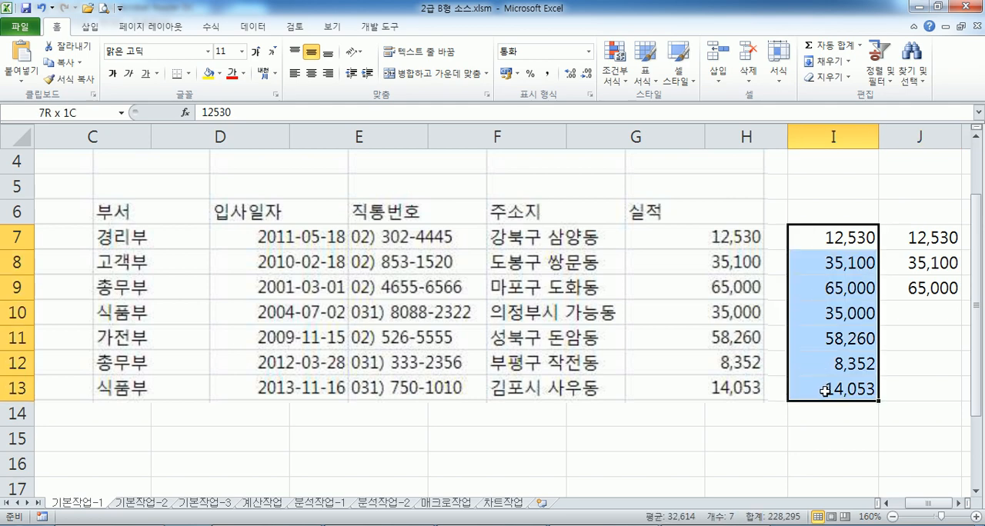
click(547, 74)
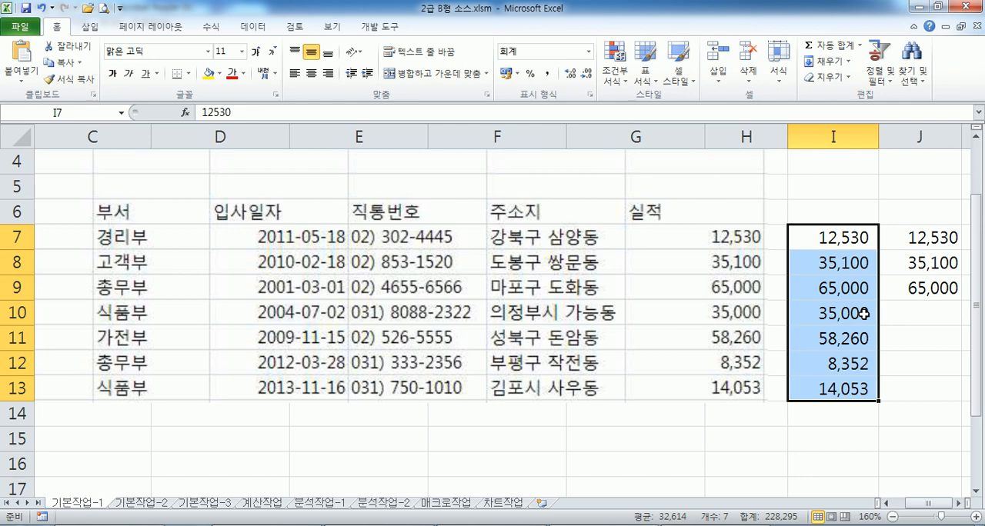
Check the custom (사용자 지정) number format code of cell J7
click(954, 243)
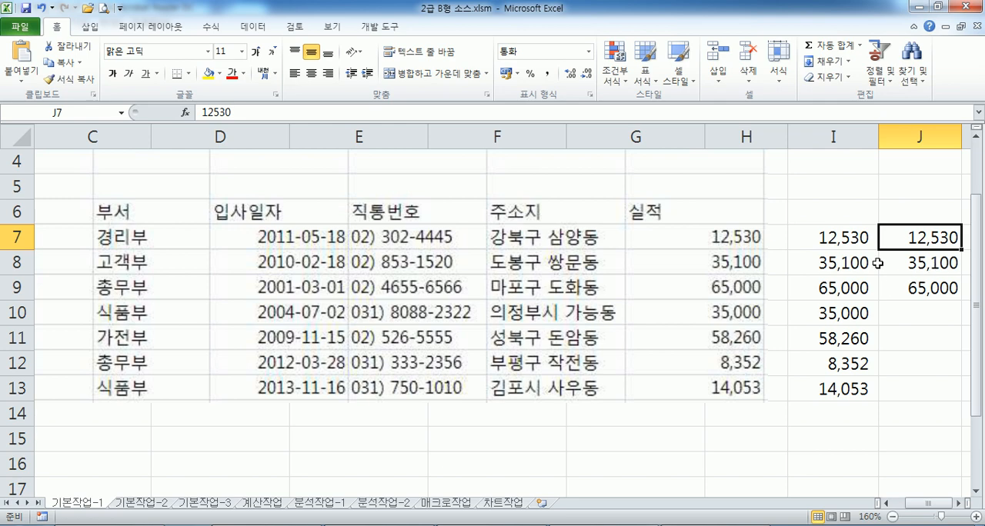
key(ctrl+1)
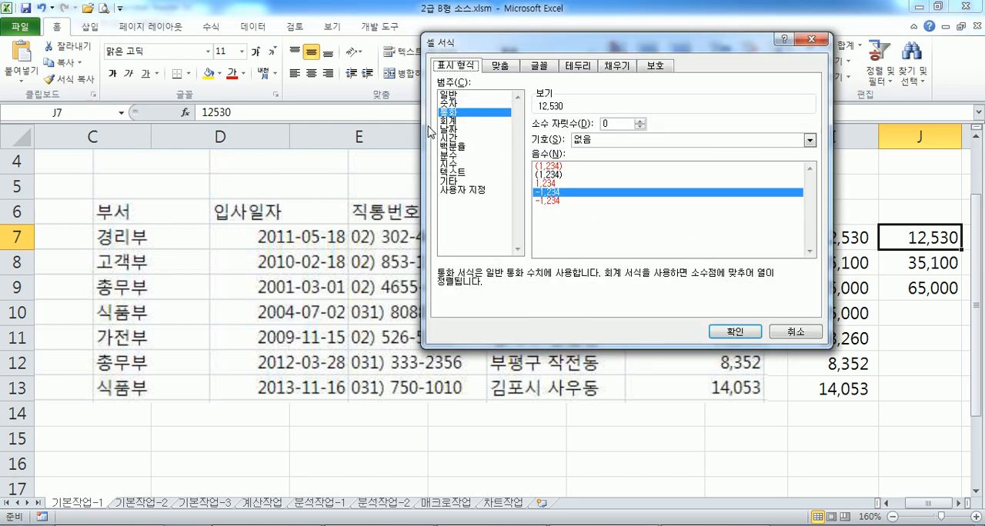
click(462, 190)
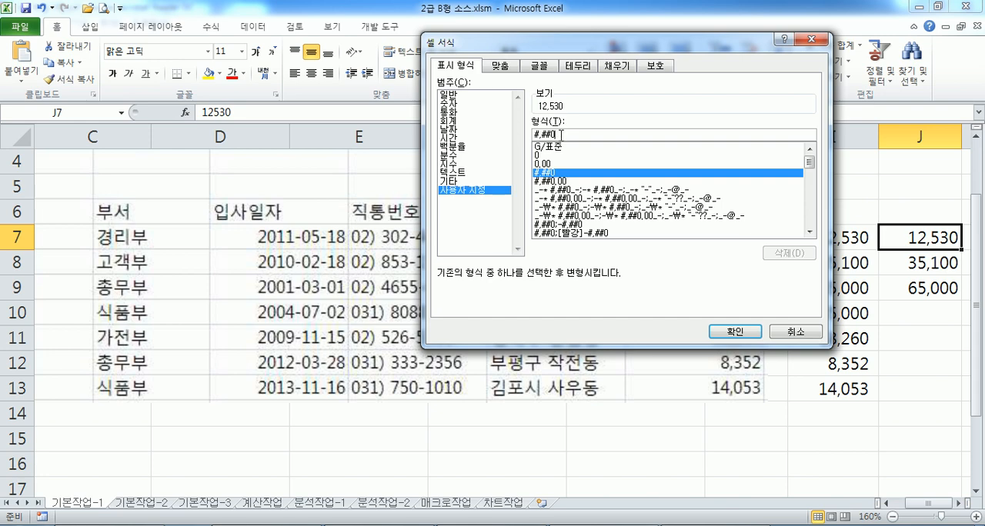
key(Return)
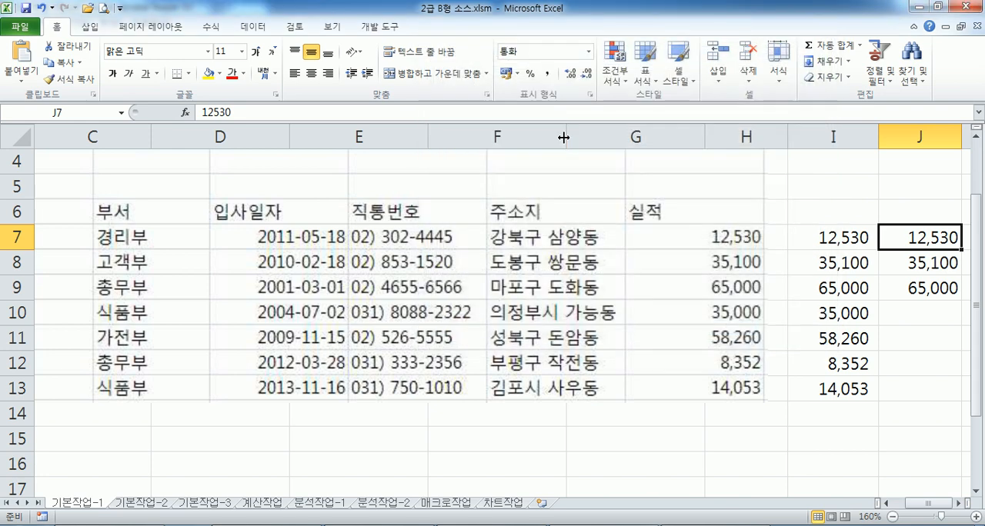
Open the 기본작업-2 sheet and read its task instructions in the Notepad practice file, returning to Excel
click(142, 503)
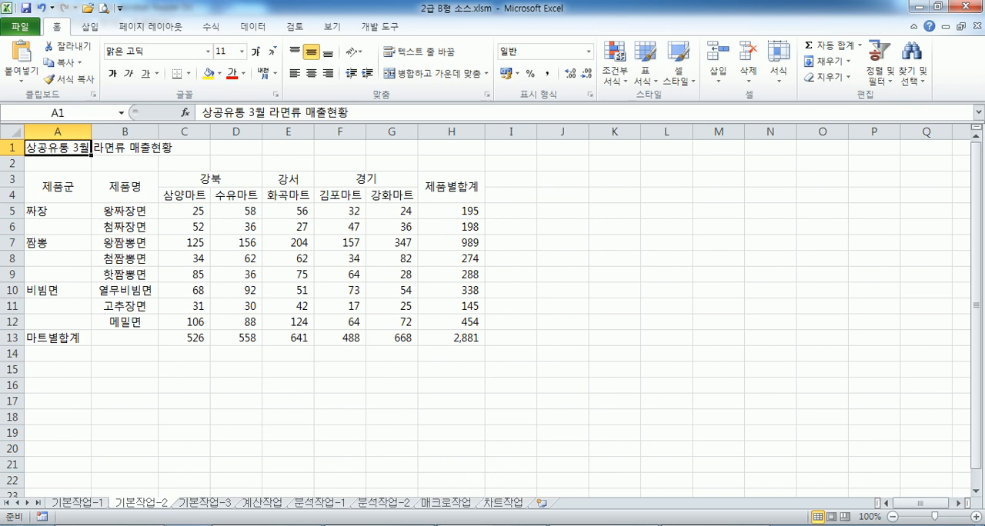
click(488, 525)
scroll(268, 292, down, 15)
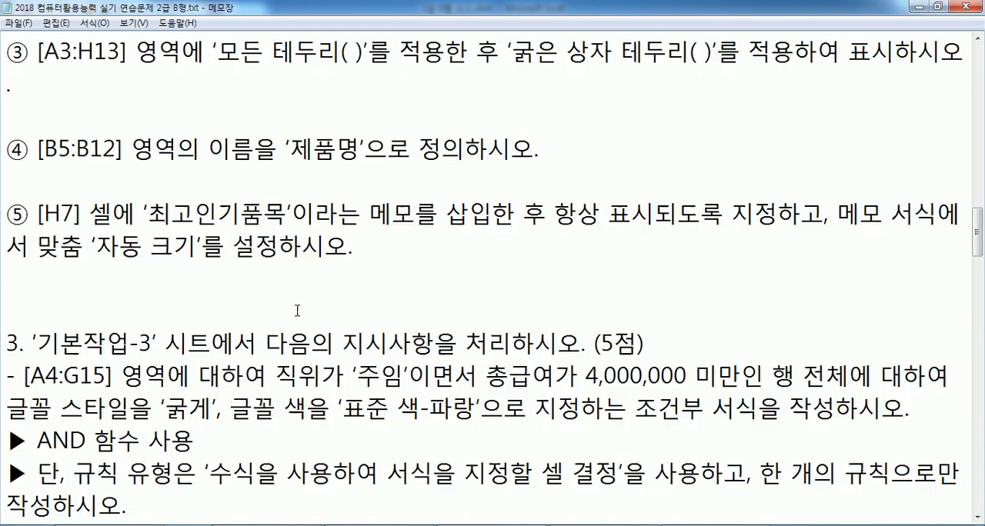
scroll(300, 309, up, 3)
scroll(300, 309, up, 3)
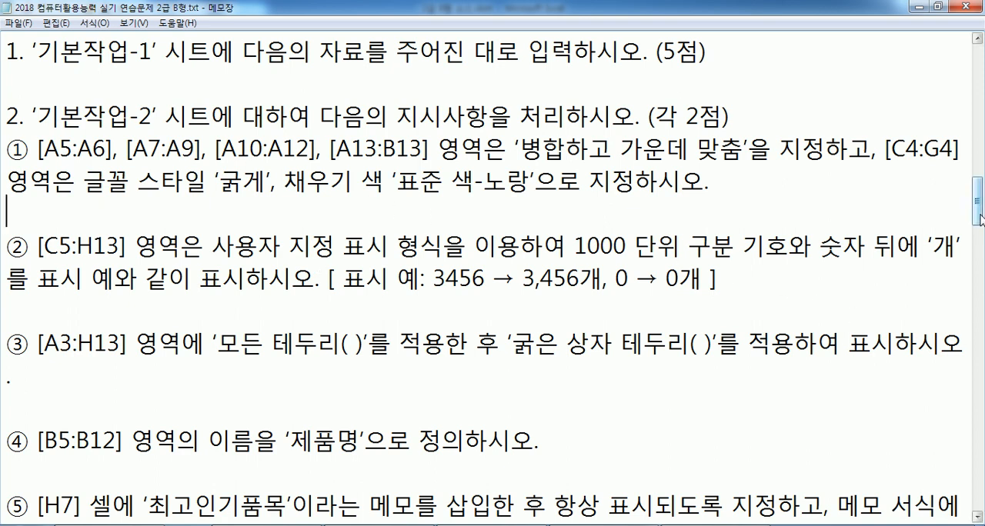
drag(980, 219, 981, 223)
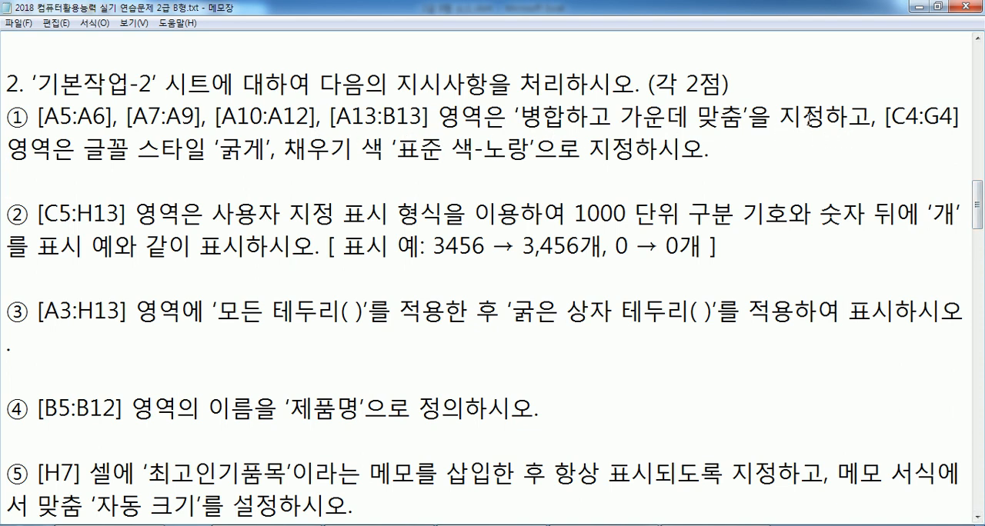
key(alt+Tab)
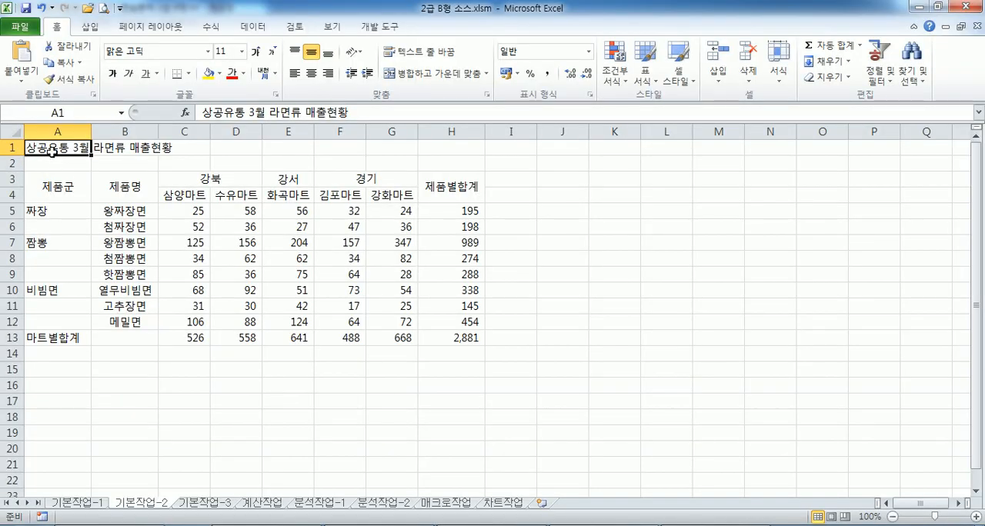
key(alt+Tab)
key(alt+Tab)
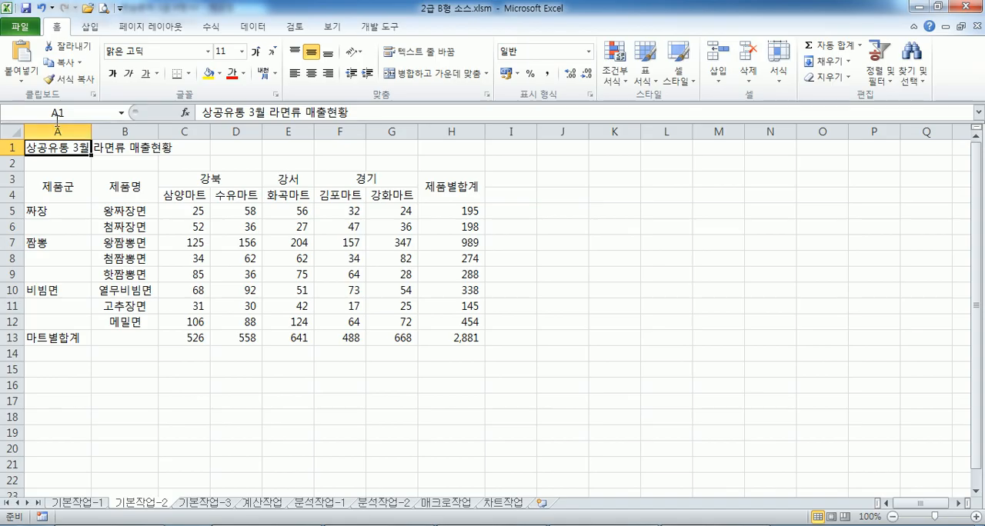
Merge and center A1:H1, A5:A6, A7:A9, A10:A12 and A13:B13
drag(55, 147, 461, 148)
click(448, 76)
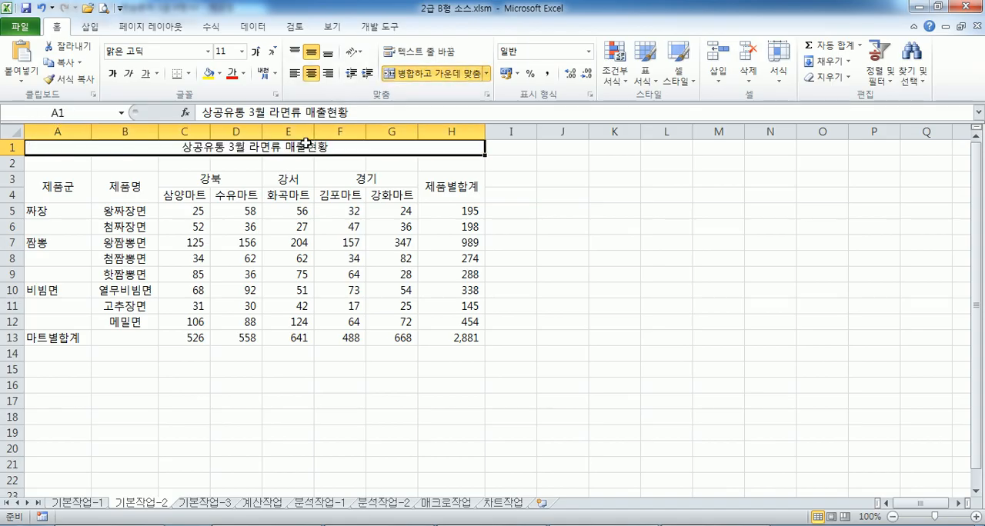
drag(60, 214, 119, 339)
click(405, 75)
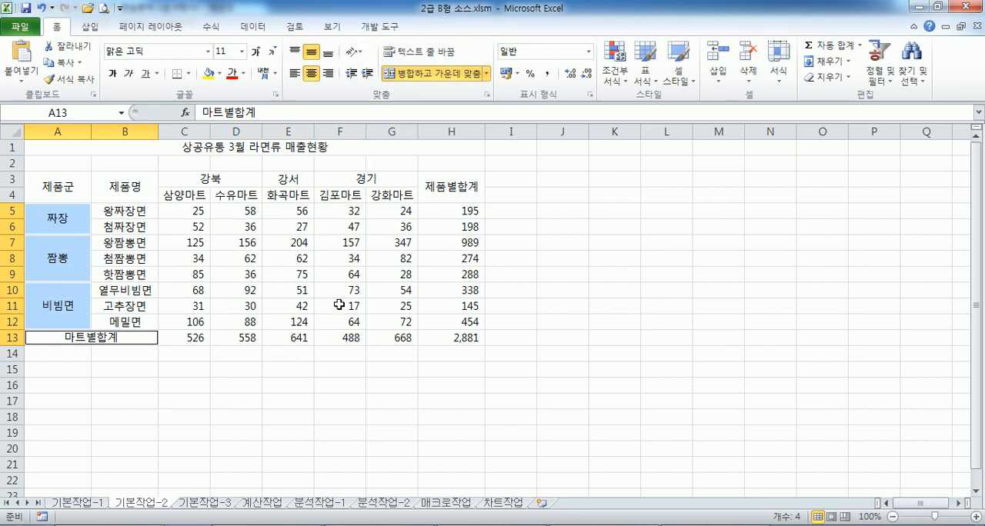
Make C4:G4 bold with a standard yellow fill, as the Notepad instructions specify
key(alt+Tab)
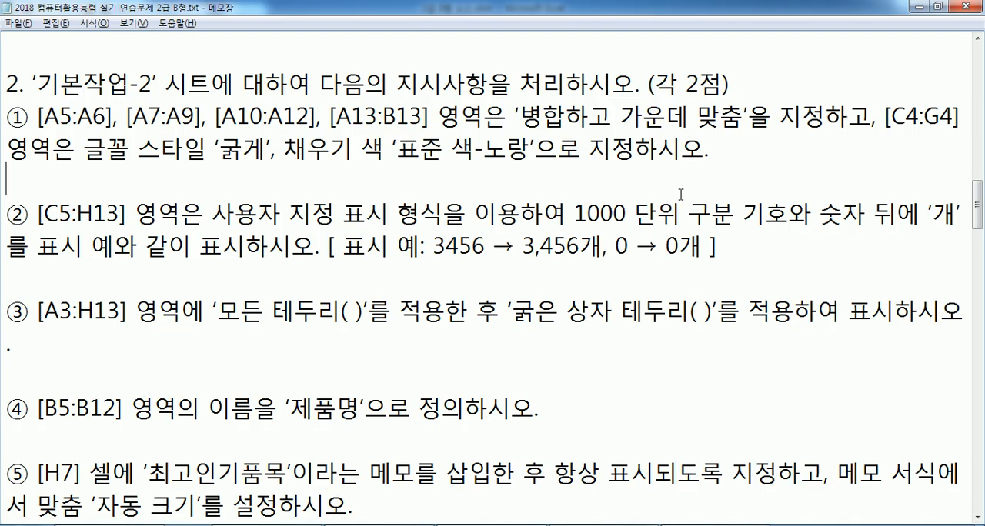
key(alt+Tab)
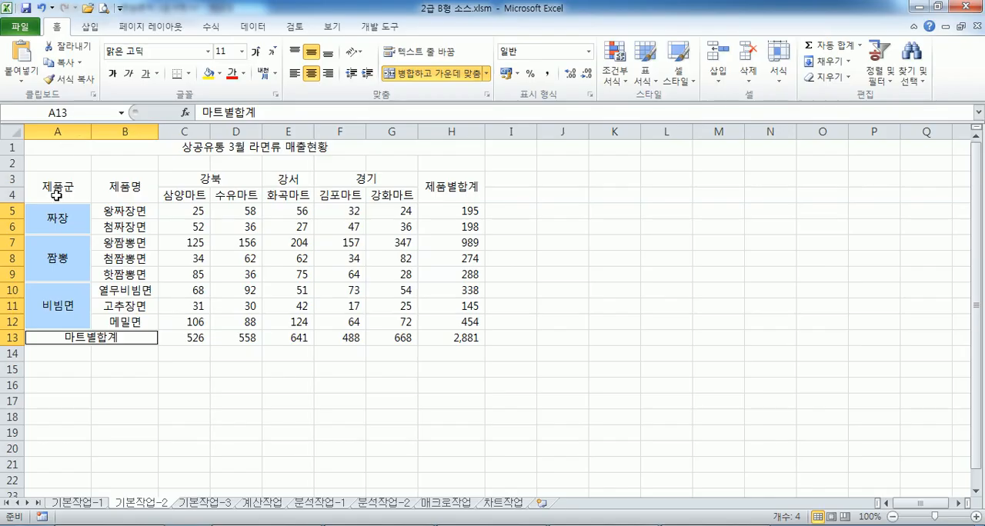
click(47, 188)
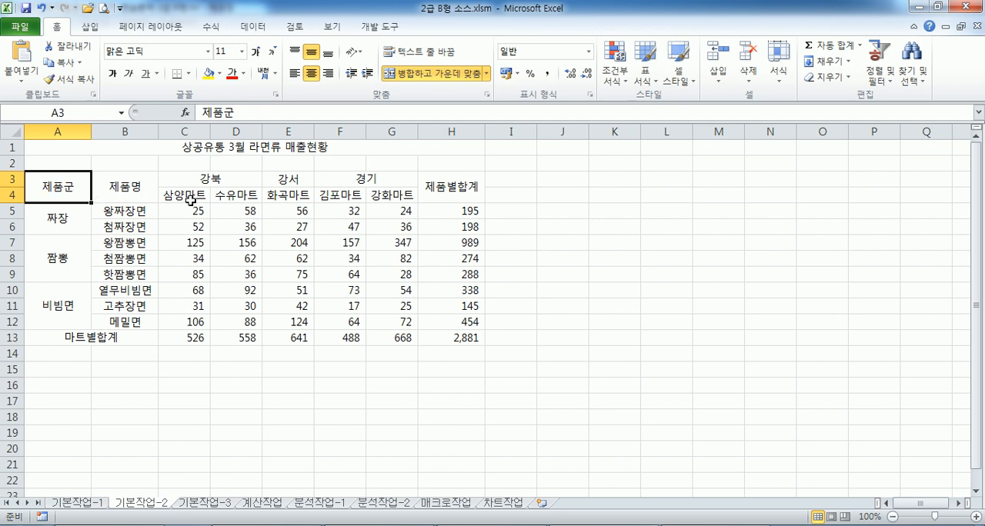
drag(190, 197, 411, 197)
key(alt+Tab)
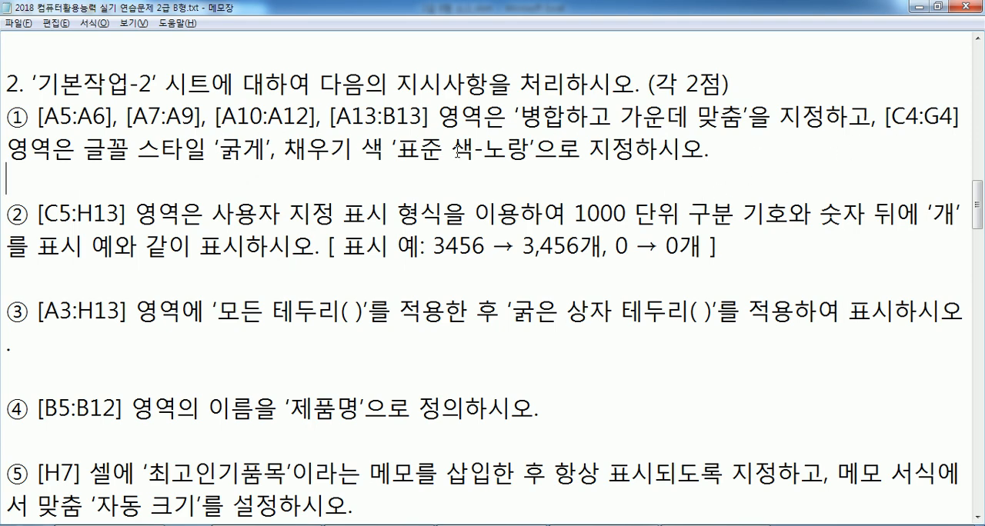
key(alt+Tab)
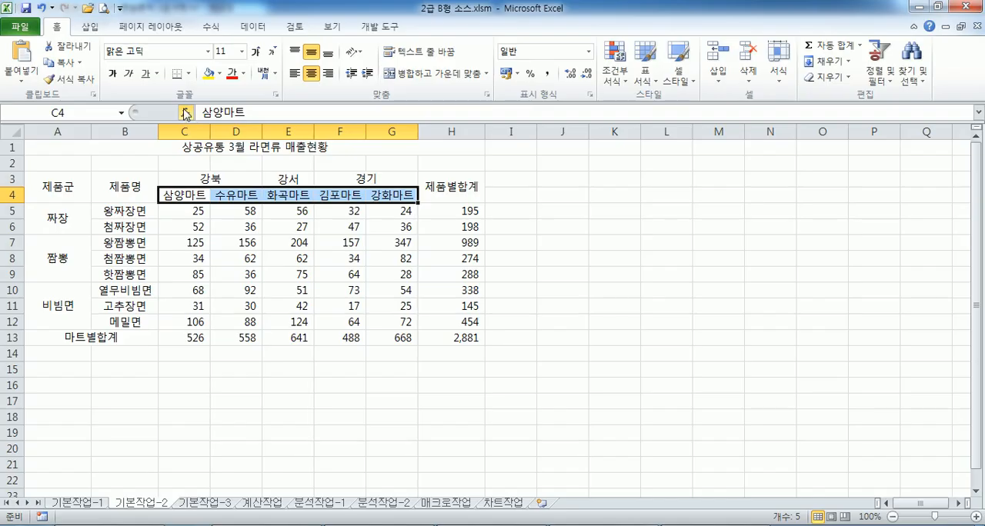
click(112, 74)
click(208, 73)
click(268, 278)
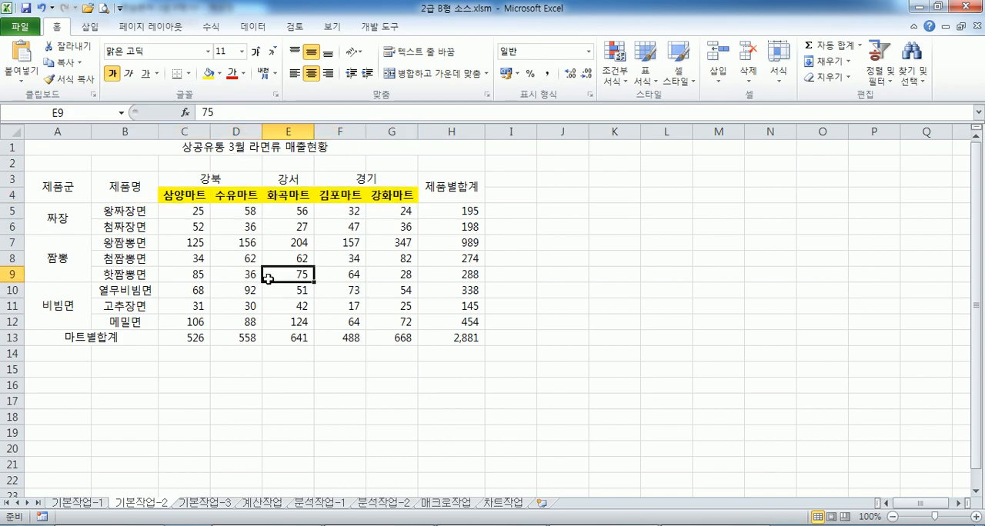
Recheck the first instruction in Notepad and undo the yellow fill, the bold and all merges, including A1:H1, in Excel
key(alt+Tab)
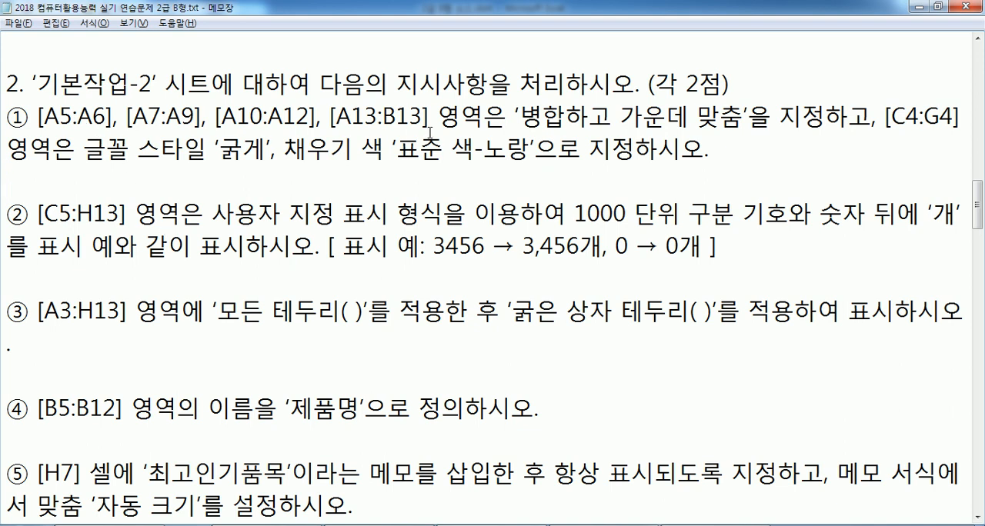
key(alt+Tab)
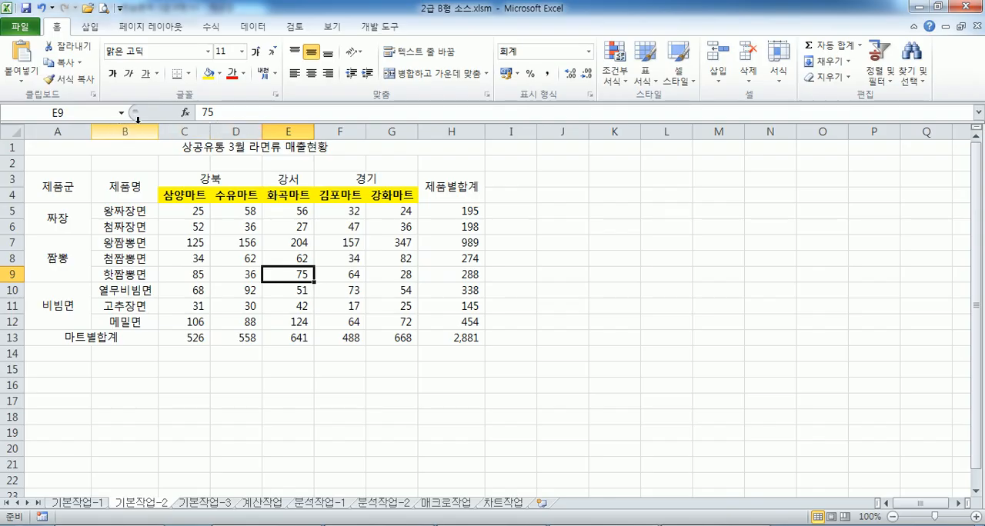
click(89, 152)
key(alt+Tab)
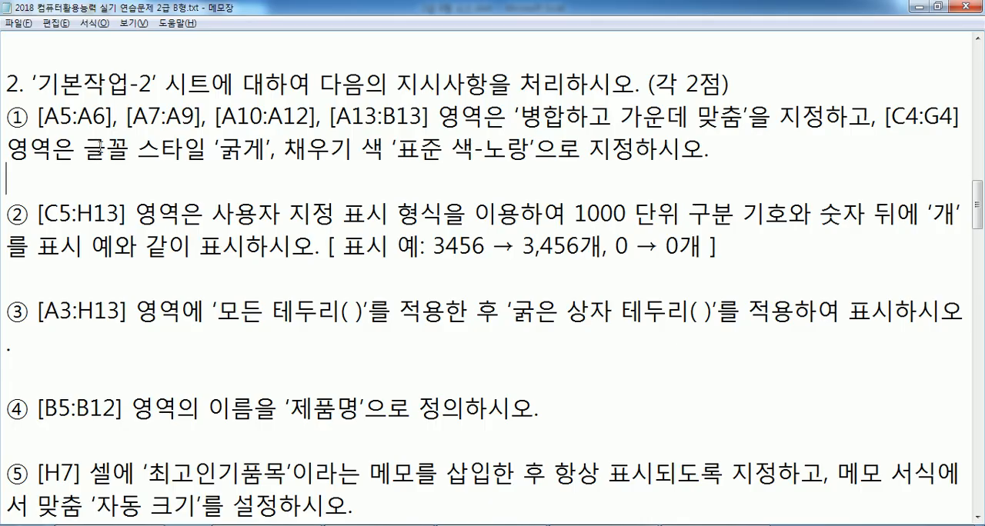
key(alt+Tab)
key(ctrl+z)
key(ctrl+z)
key(ctrl+z)
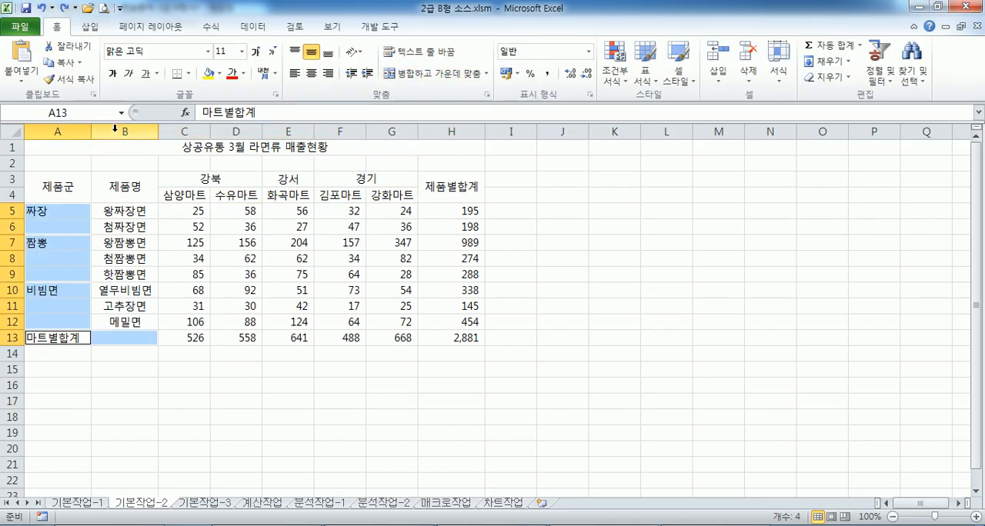
key(ctrl+z)
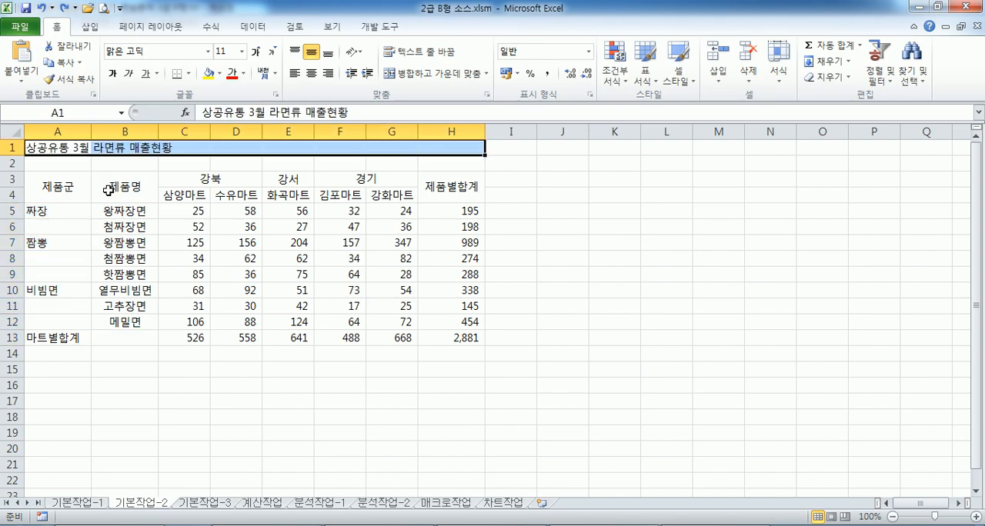
Recheck the first instruction in Notepad, then merge and center A5:A6, A7:A9, A10:A12 and A13:B13 in Excel
key(alt+Tab)
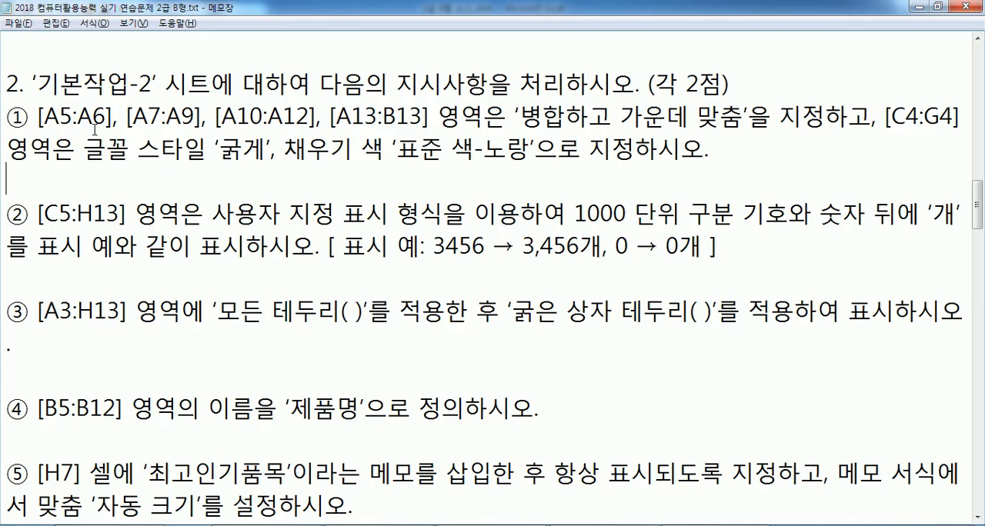
key(alt+Tab)
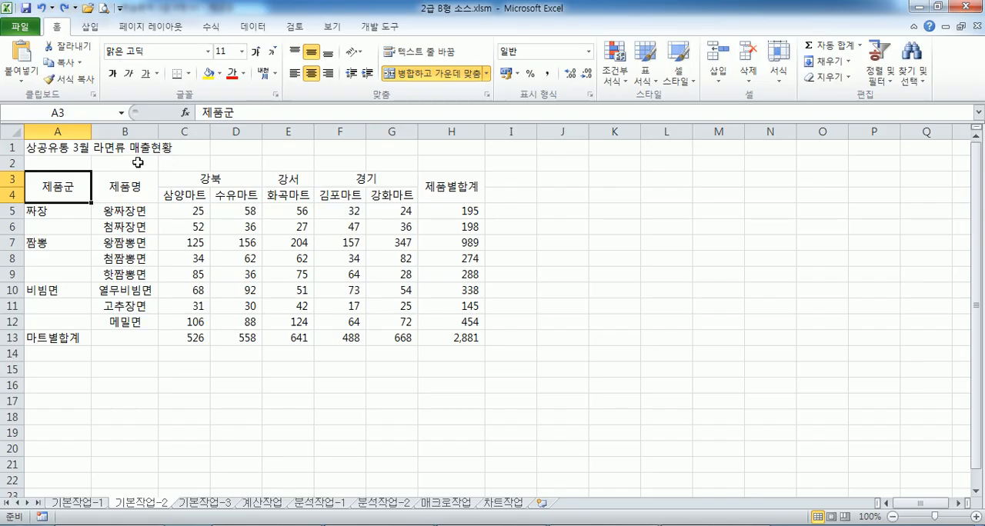
drag(69, 211, 135, 340)
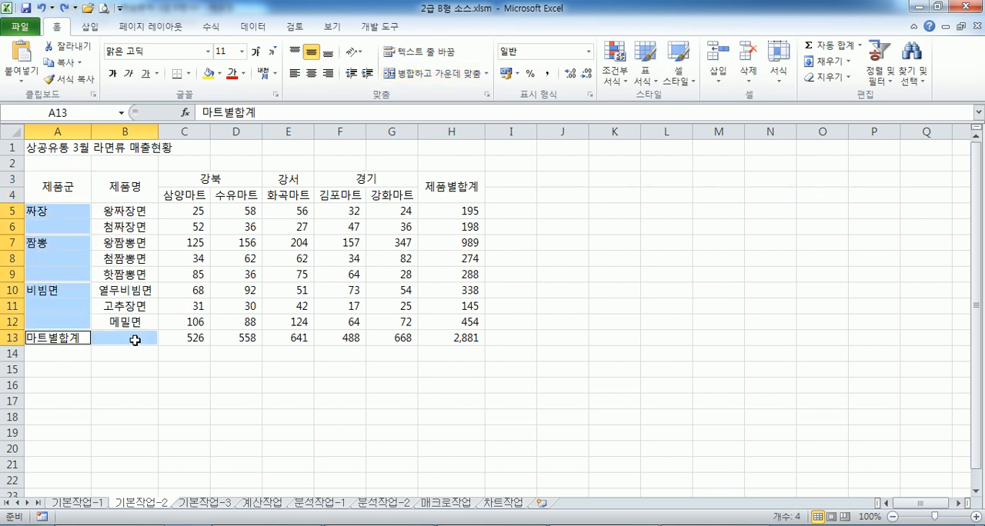
click(434, 73)
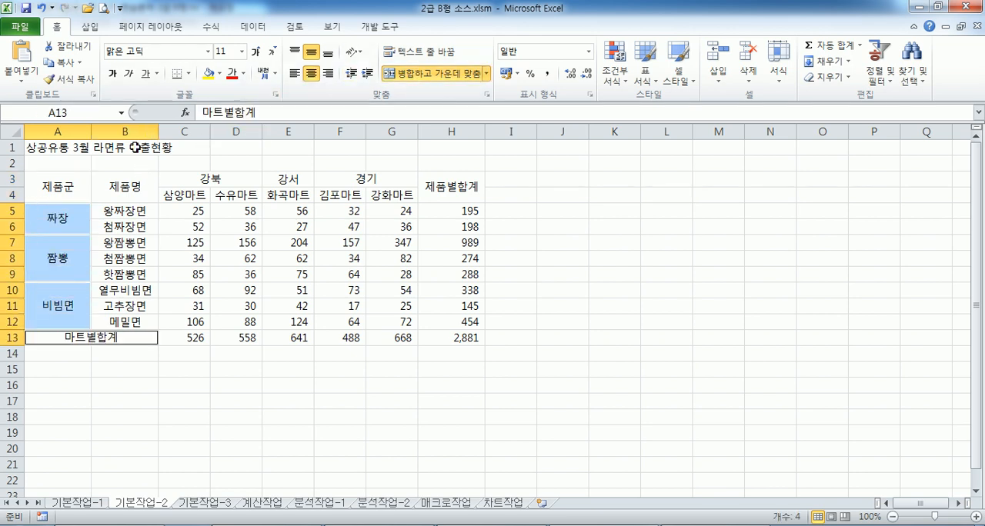
Check the C4:G4 instruction in Notepad, then give those cells in Excel a standard yellow fill and bold text
key(alt+Tab)
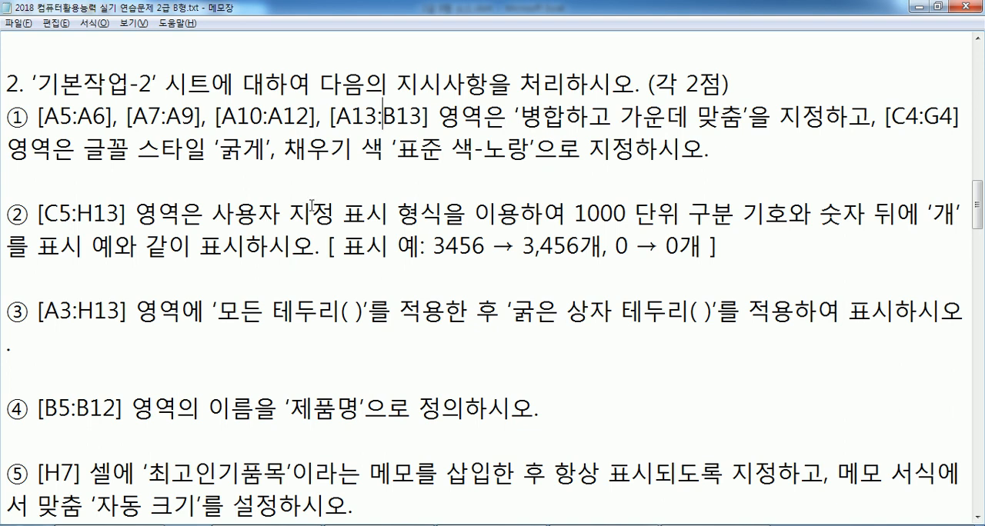
key(alt+Tab)
drag(190, 192, 392, 195)
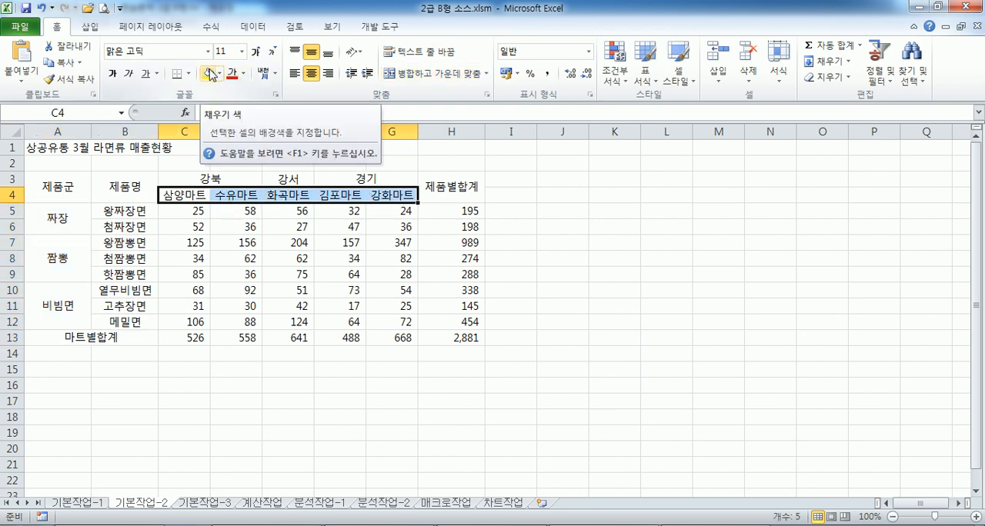
click(210, 73)
click(113, 73)
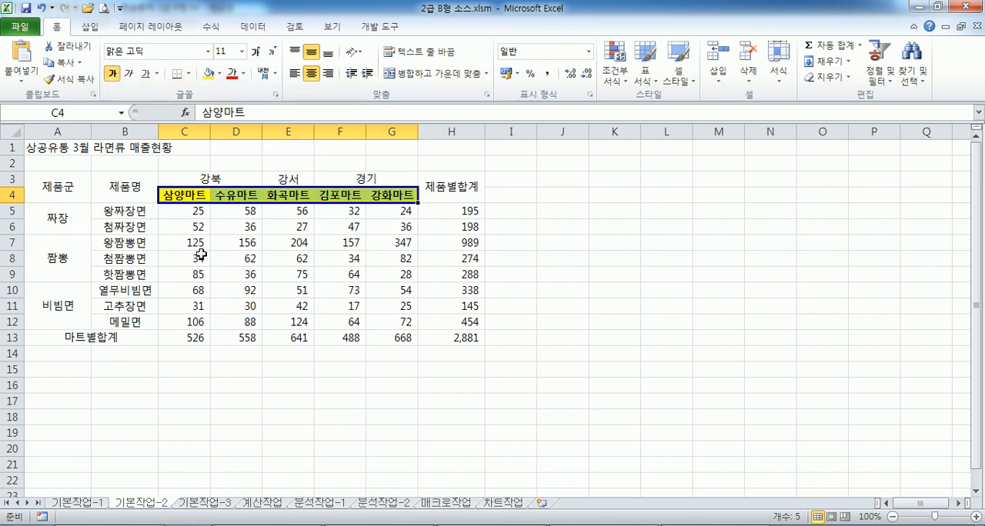
Apply the custom number format #,##0개 to C5:H13 to show thousands separators and the 개 suffix
drag(184, 212, 430, 333)
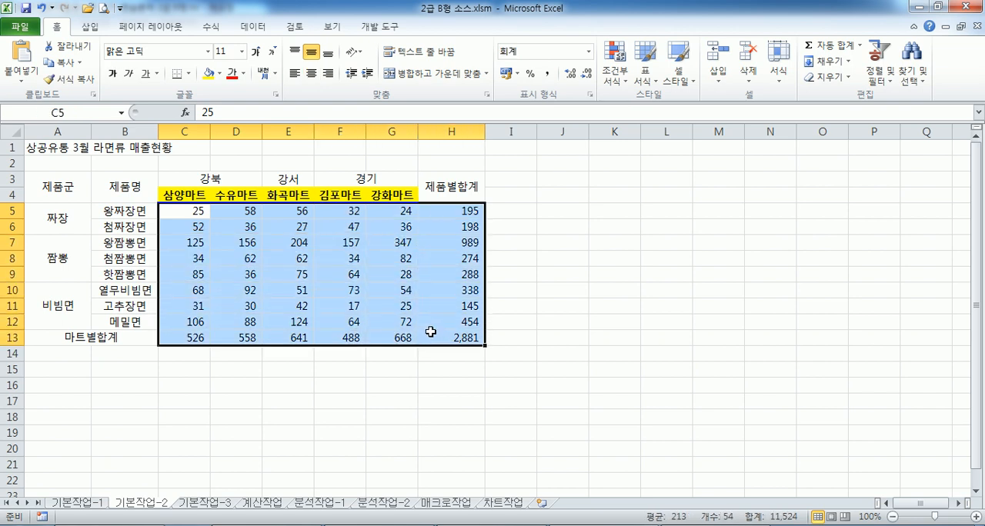
drag(188, 213, 436, 334)
key(ctrl+1)
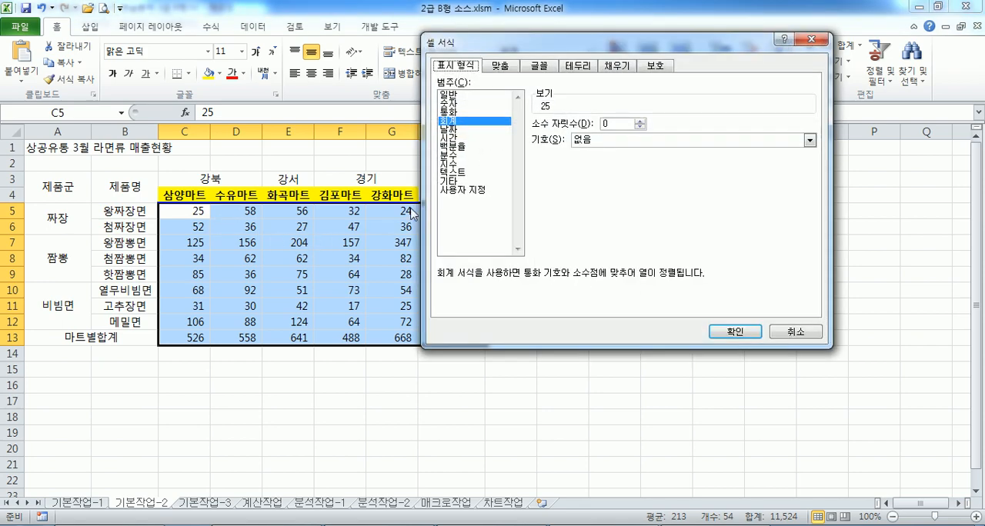
click(453, 190)
click(544, 173)
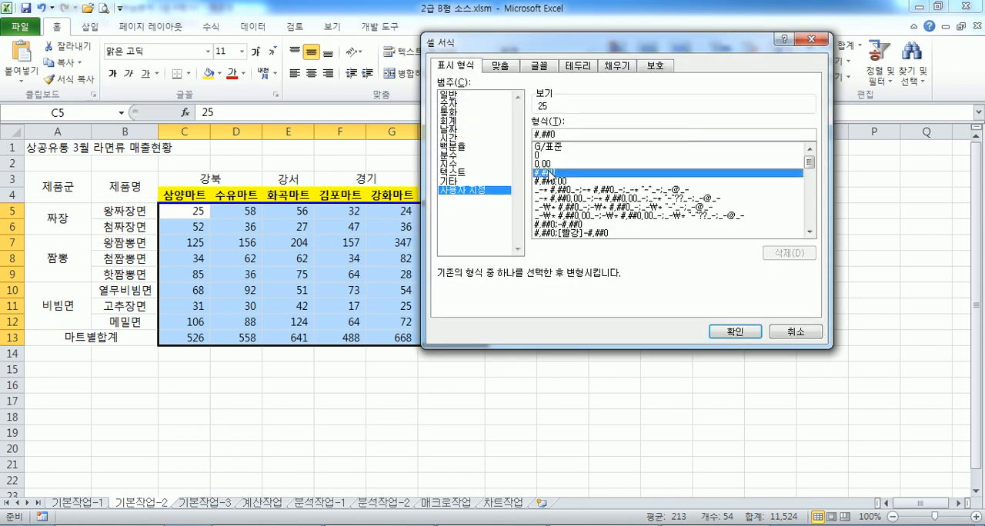
text(RO)
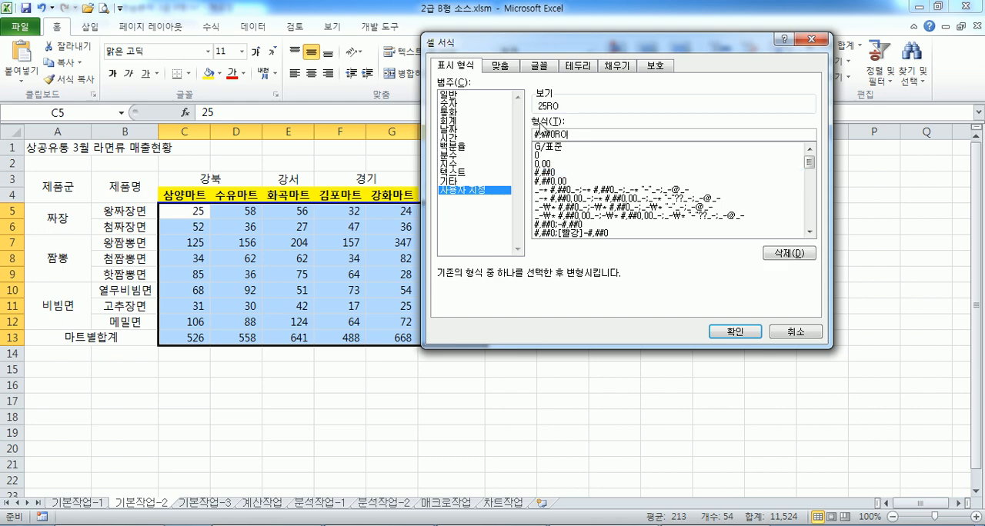
key(BackSpace)
text(ㄱ)
key(Return)
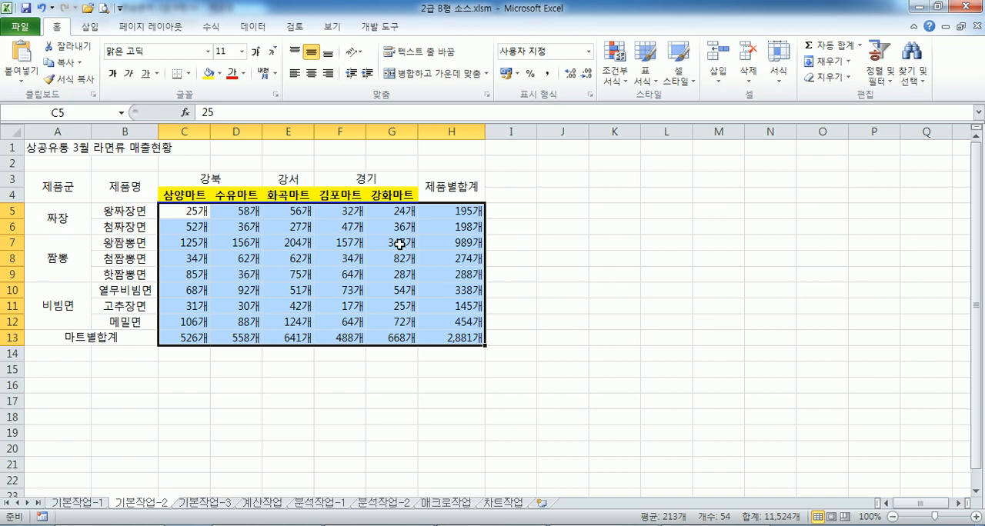
Apply all borders (모든 테두리) and a thick box border (굵은 상자 테두리) to A3:H13
drag(63, 182, 452, 338)
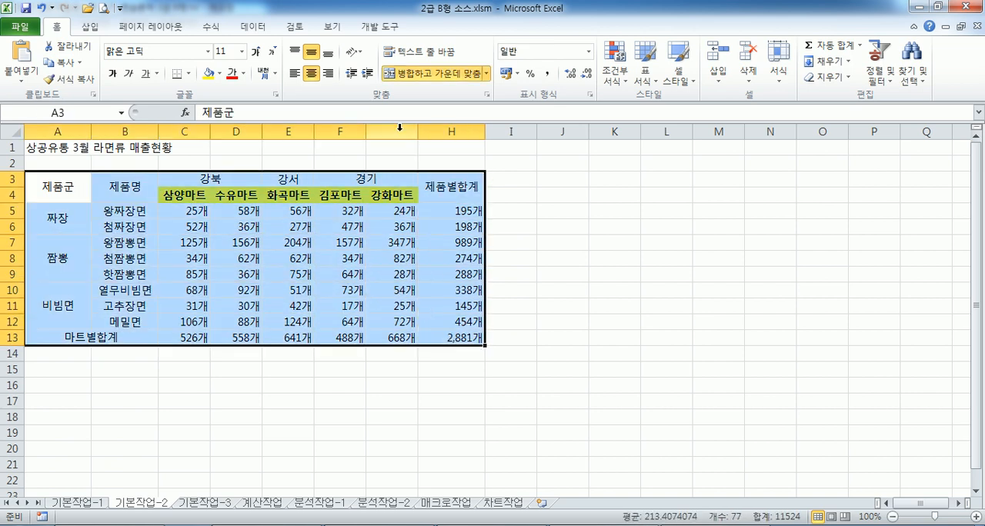
click(188, 74)
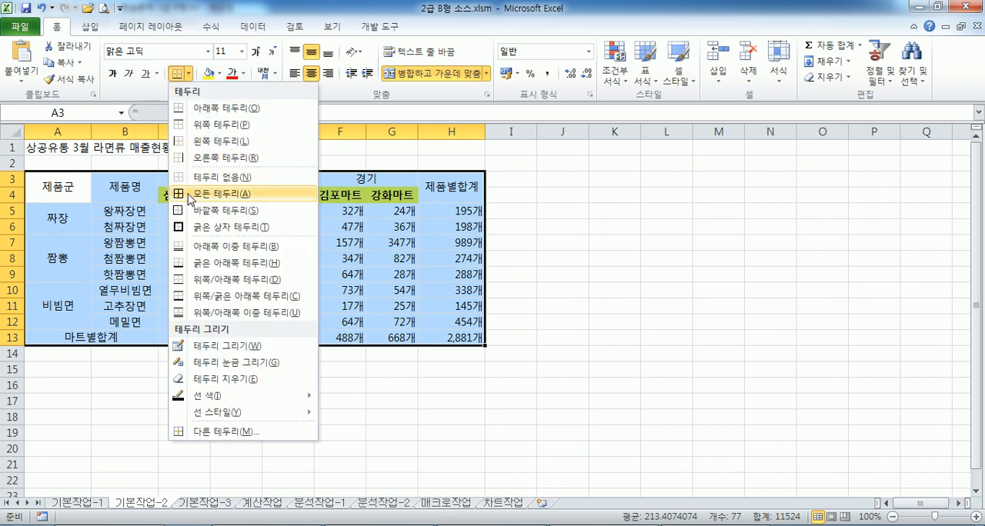
click(188, 194)
click(188, 74)
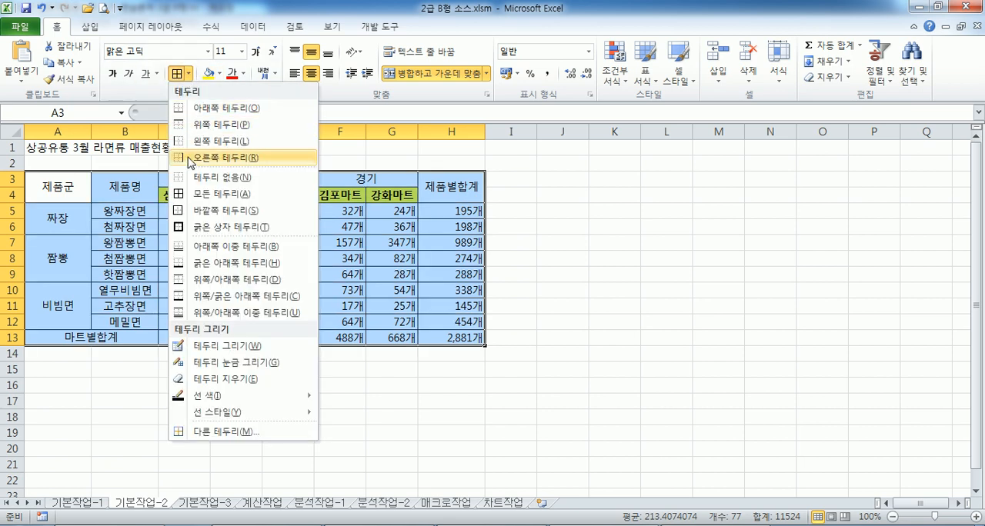
click(190, 227)
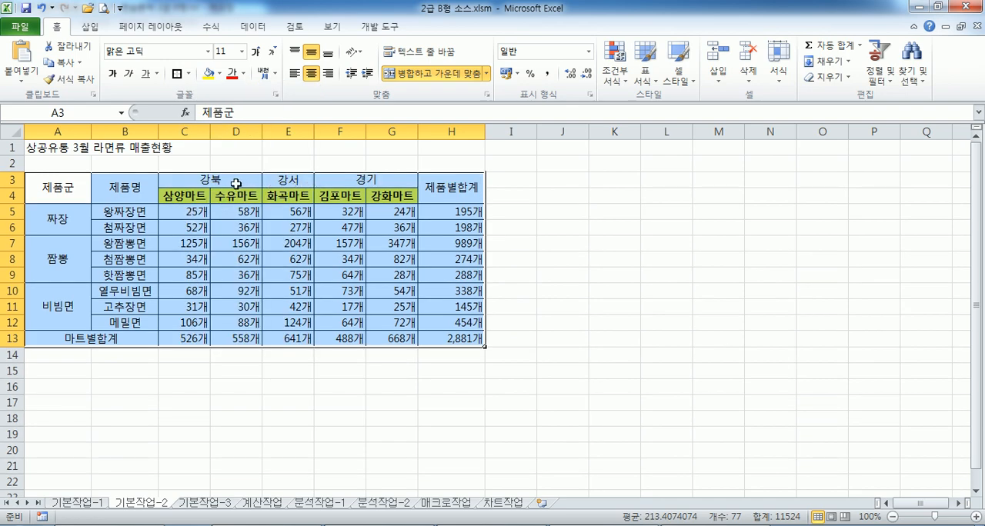
Define the name 제품명 for the range B5:B12
drag(132, 211, 126, 317)
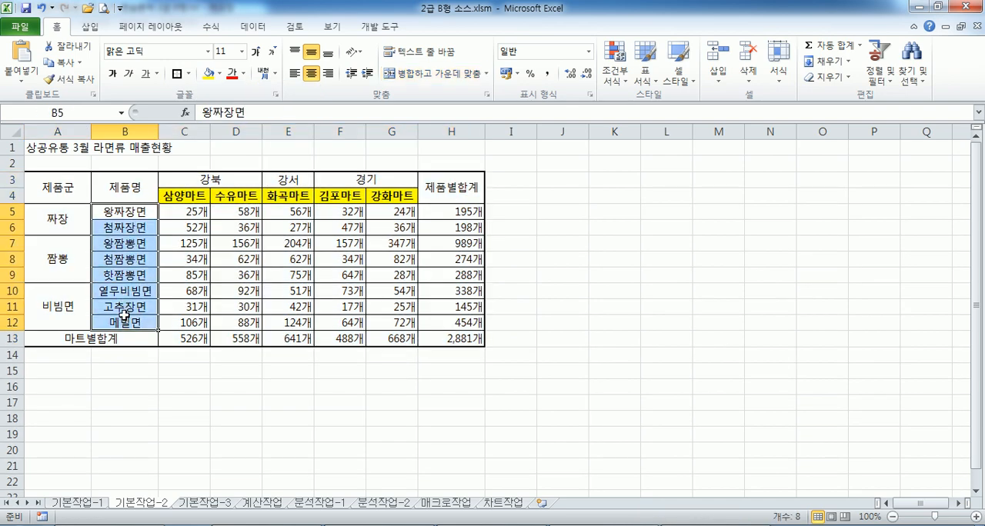
click(75, 109)
text(제)
text(품면)
key(Return)
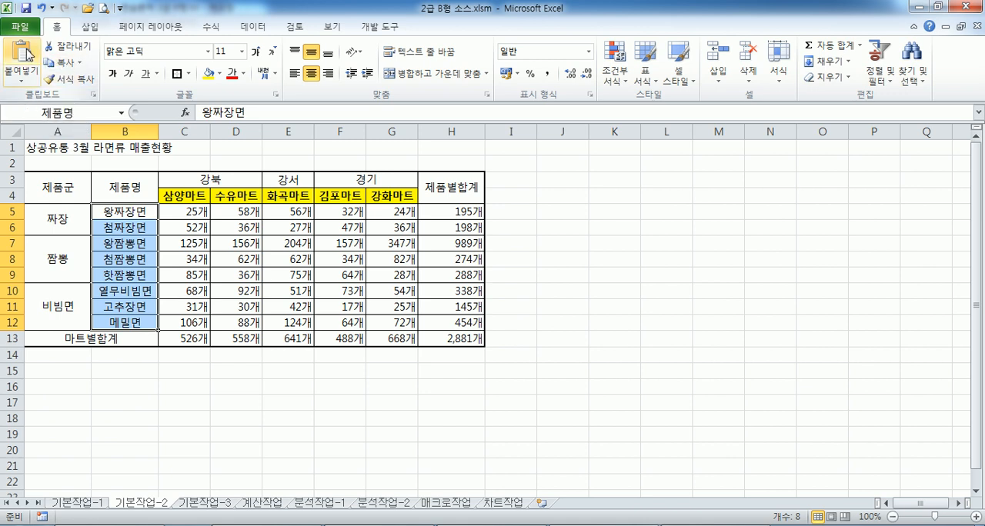
Insert a comment on H7 and replace its default text with 최고인기품목
click(465, 244)
right_click(465, 243)
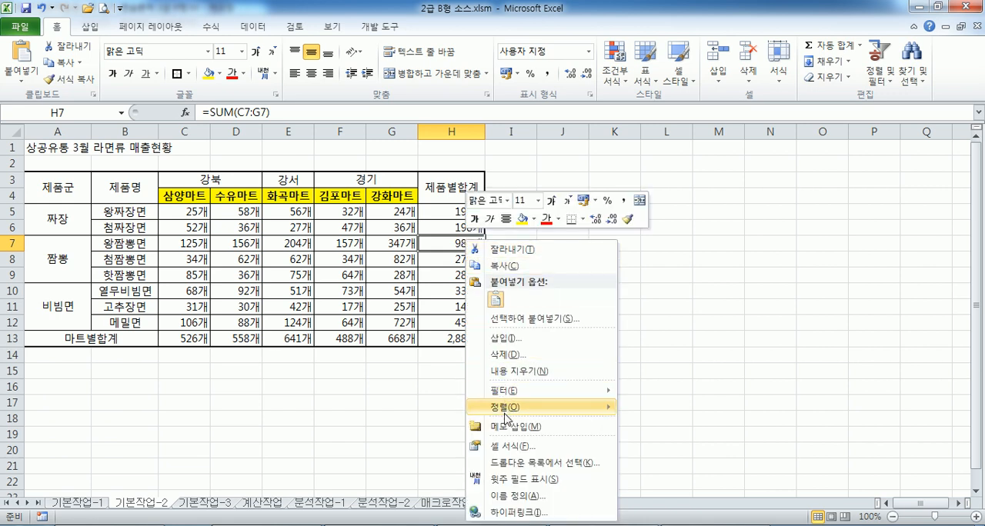
click(507, 427)
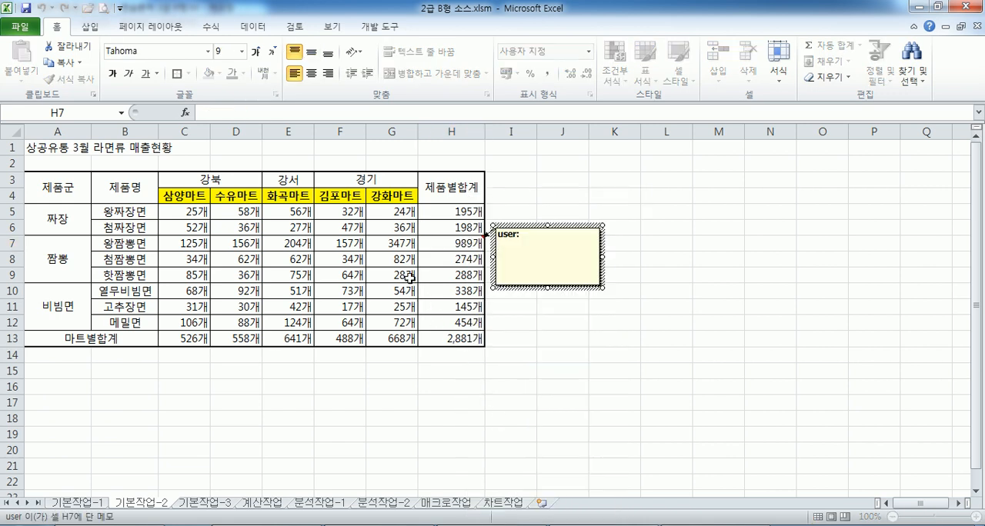
drag(501, 257, 485, 221)
text(최고)
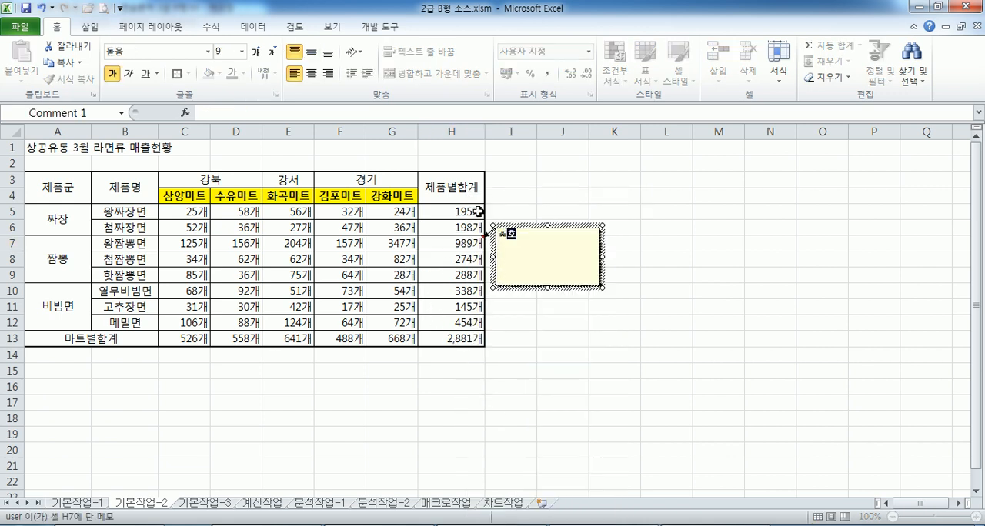
key(BackSpace)
key(BackSpace)
key(BackSpace)
text(ㅊ)
text(최고인기)
text(품목)
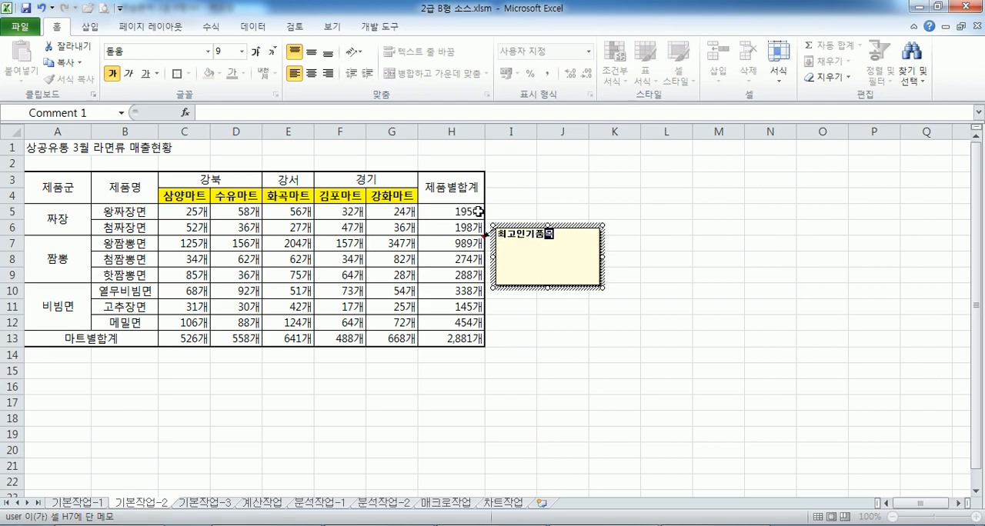
Turn on automatic size (자동 크기) in the alignment settings of the H7 comment
click(577, 225)
double_click(579, 227)
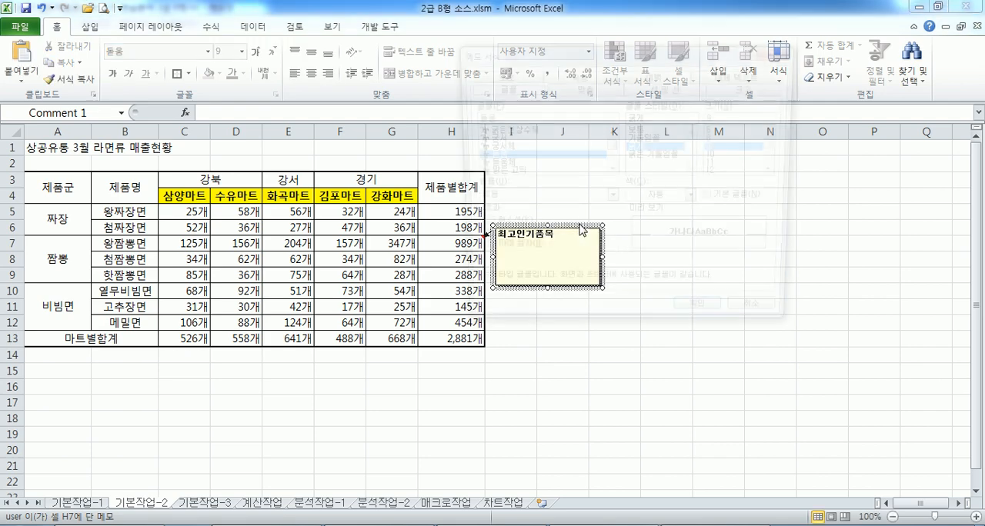
click(562, 89)
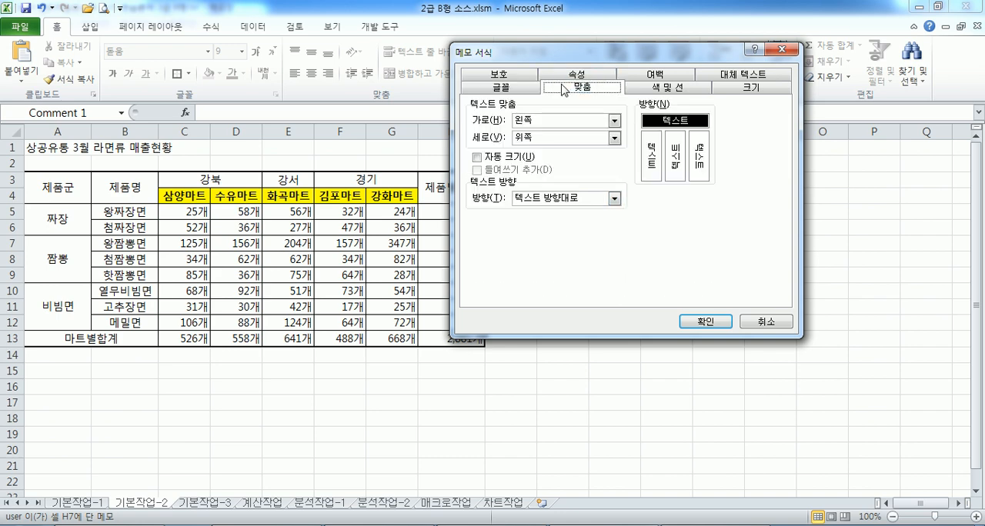
click(500, 158)
click(704, 321)
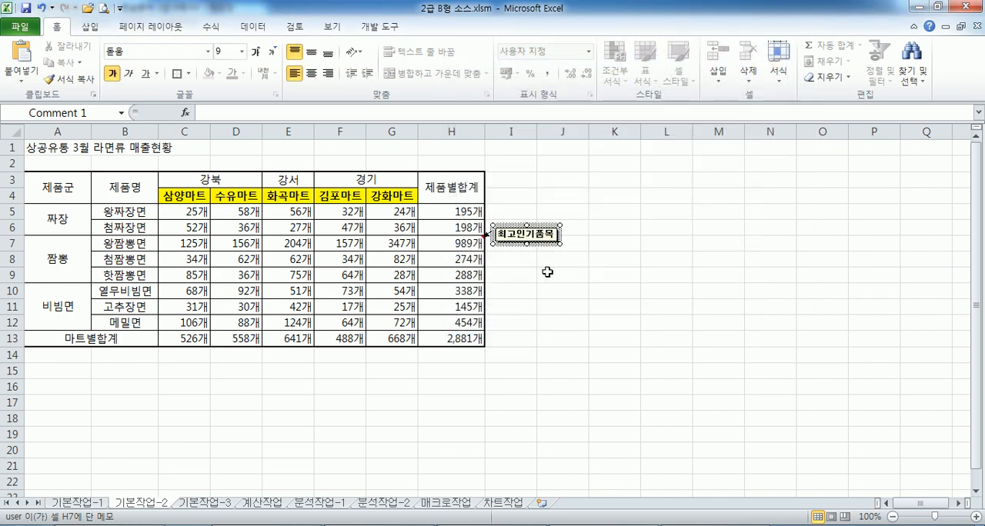
click(606, 305)
Set the H7 comment to stay permanently displayed on the sheet
click(459, 244)
right_click(460, 243)
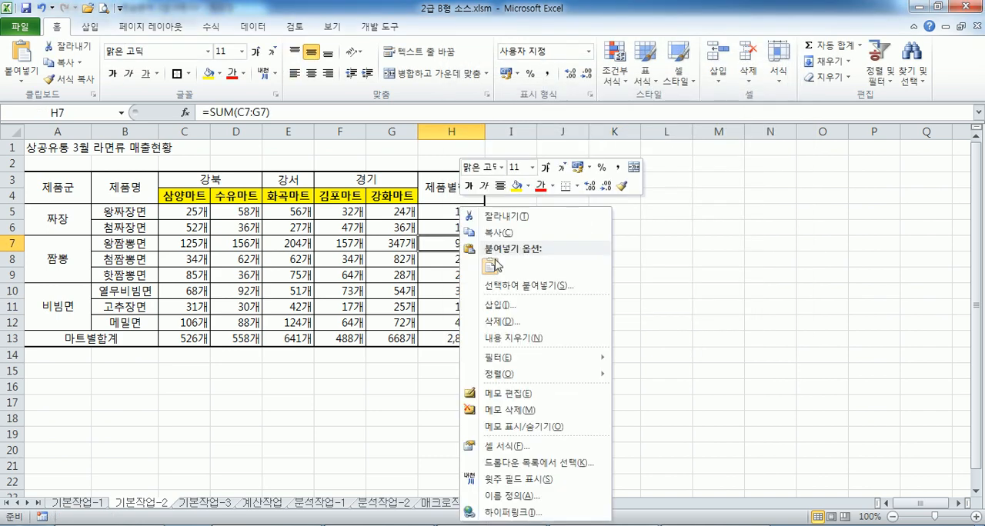
click(437, 244)
click(294, 26)
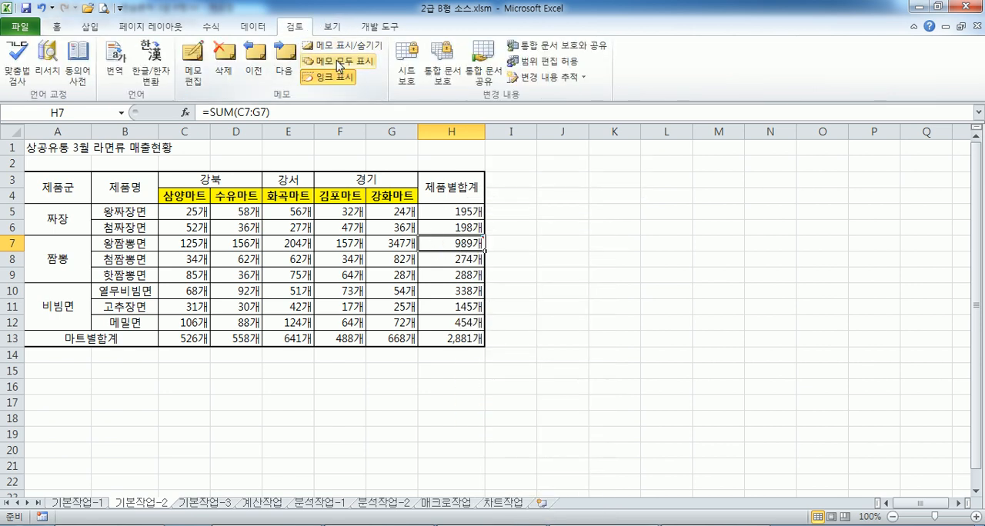
click(345, 52)
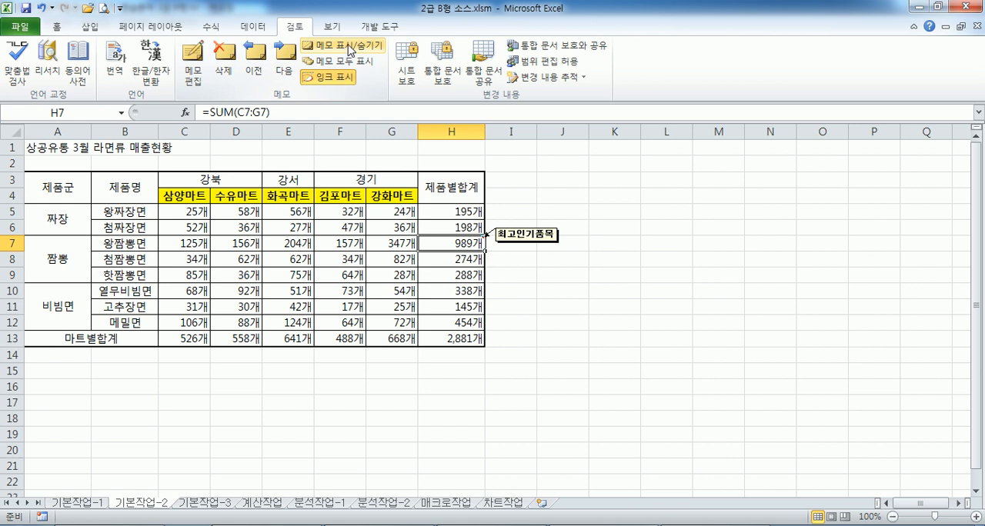
click(349, 50)
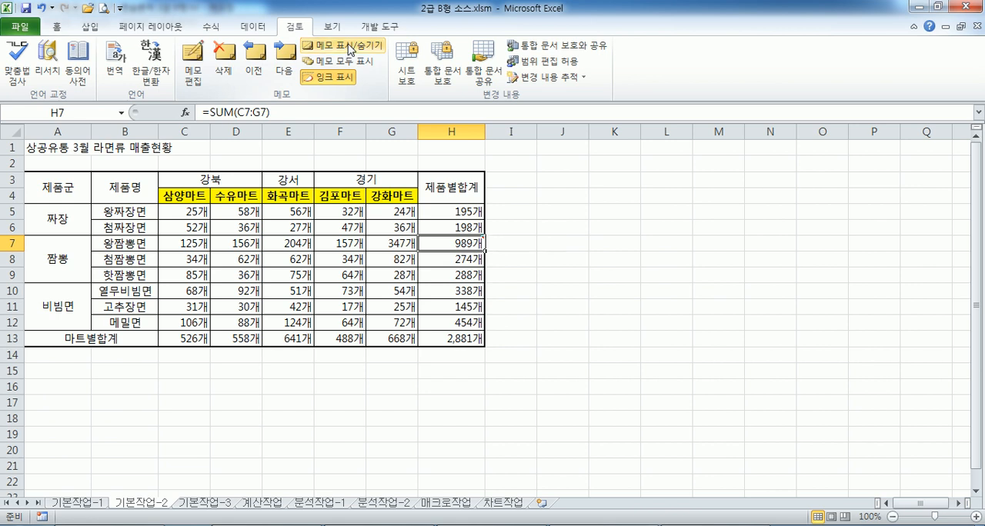
click(349, 50)
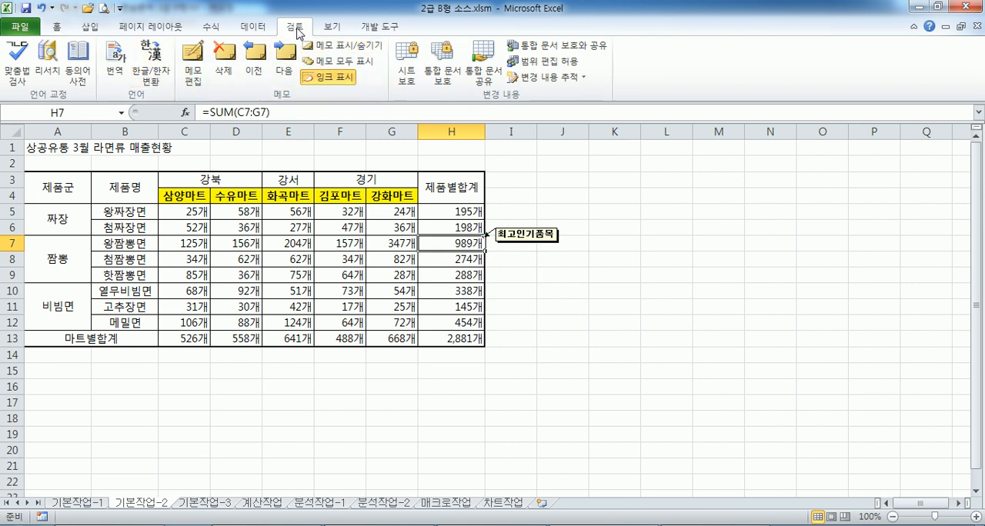
Review the H7 cell's comment visibility option and the comment's automatic size setting in its format dialog
right_click(459, 244)
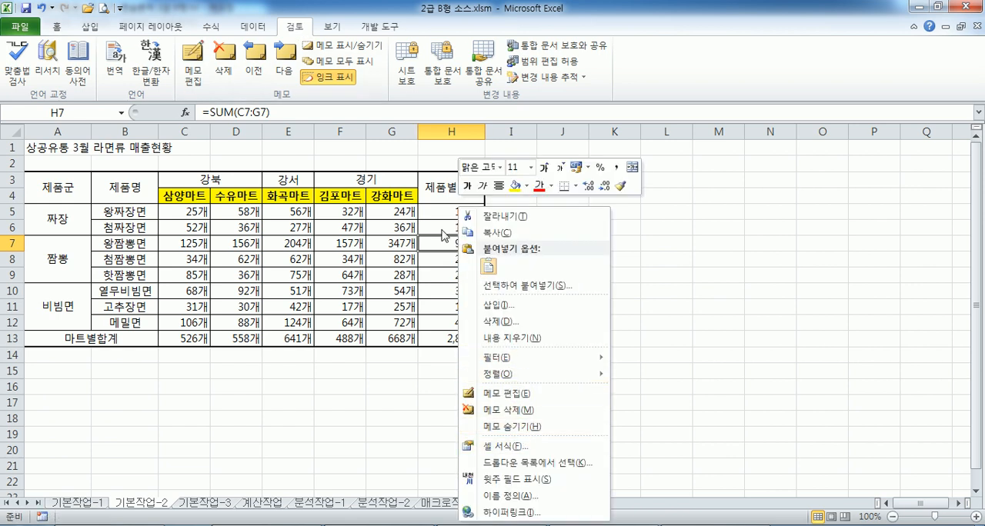
click(434, 244)
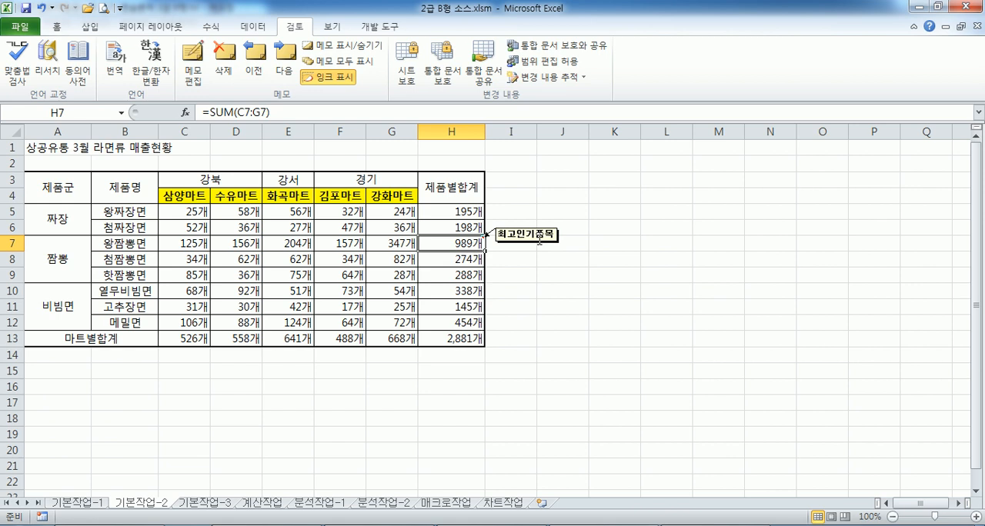
click(539, 240)
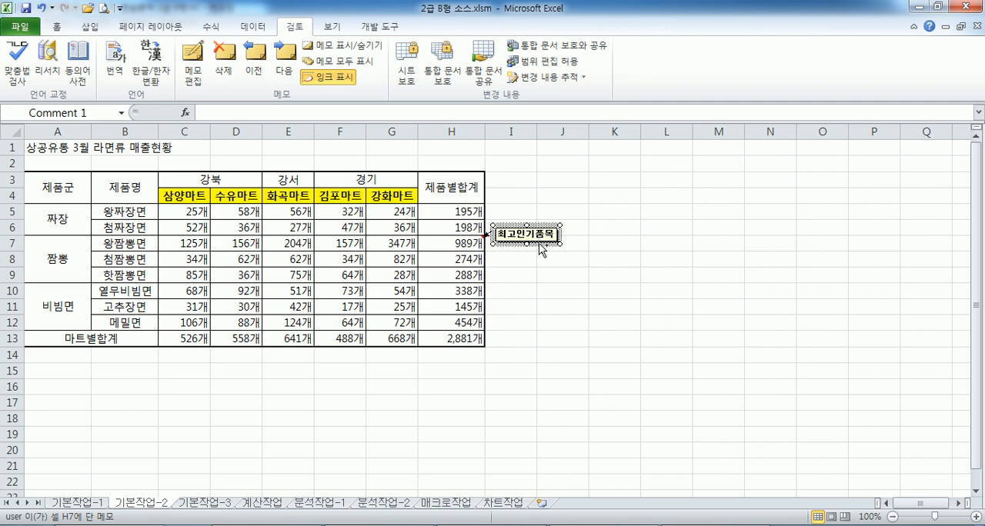
double_click(541, 247)
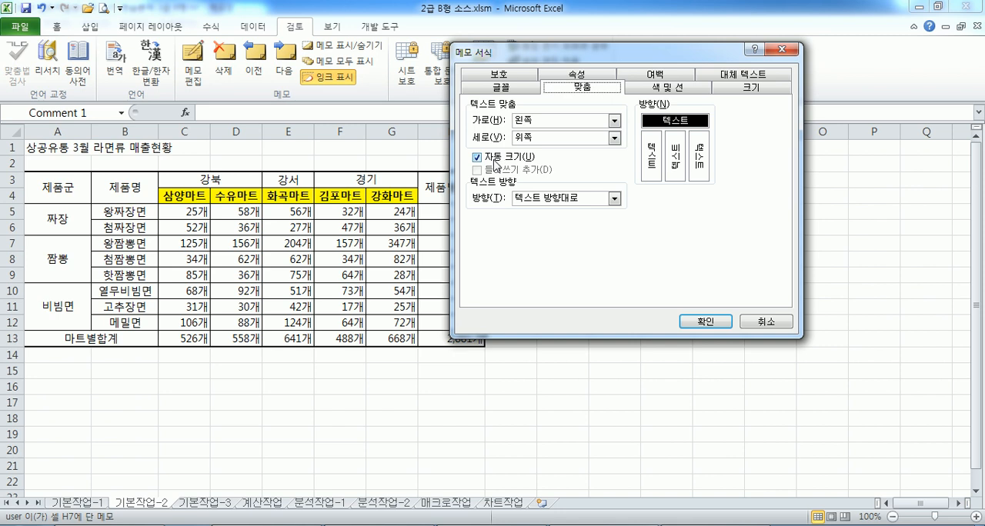
drag(540, 56, 610, 73)
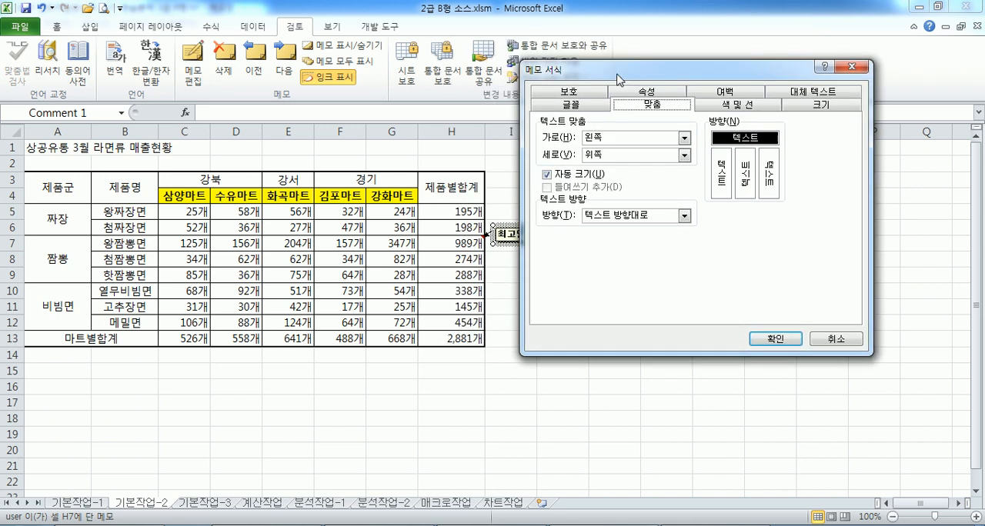
click(776, 339)
click(702, 370)
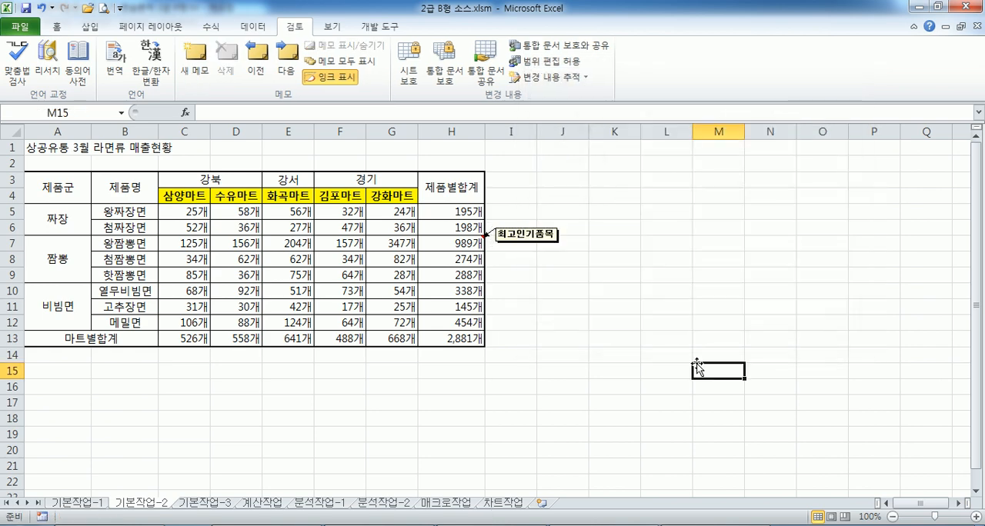
Test the H7 comment's automatic sizing by adding a blank line after its text and removing that line again
click(543, 243)
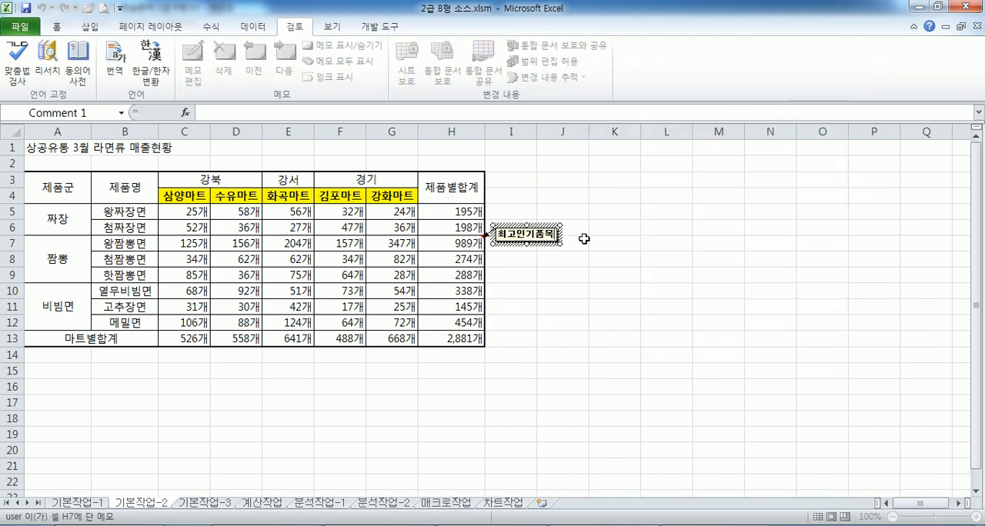
key(Return)
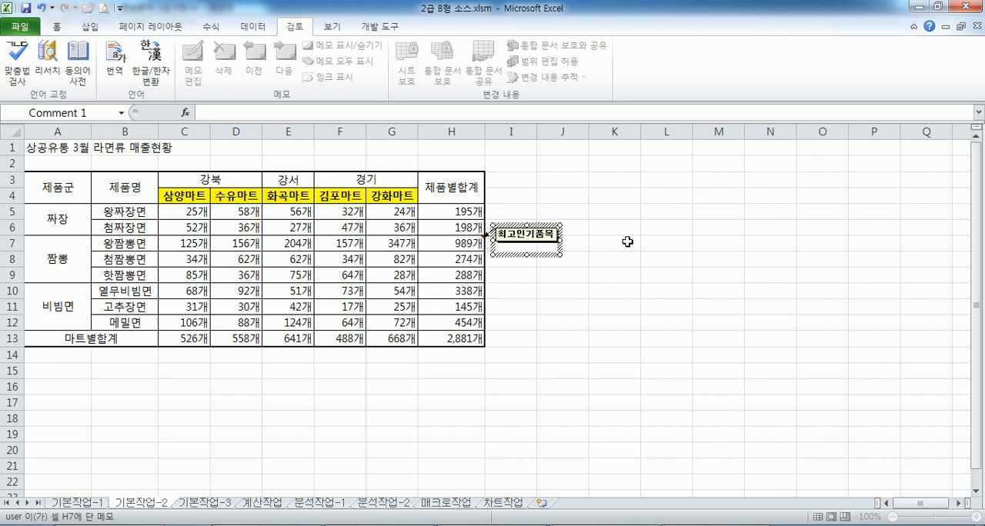
click(627, 242)
click(522, 255)
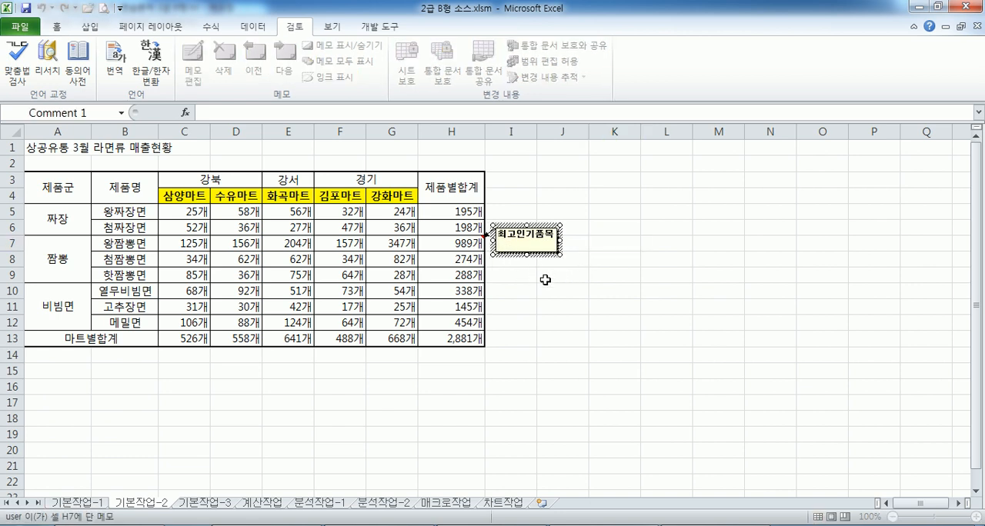
click(561, 339)
click(515, 246)
key(BackSpace)
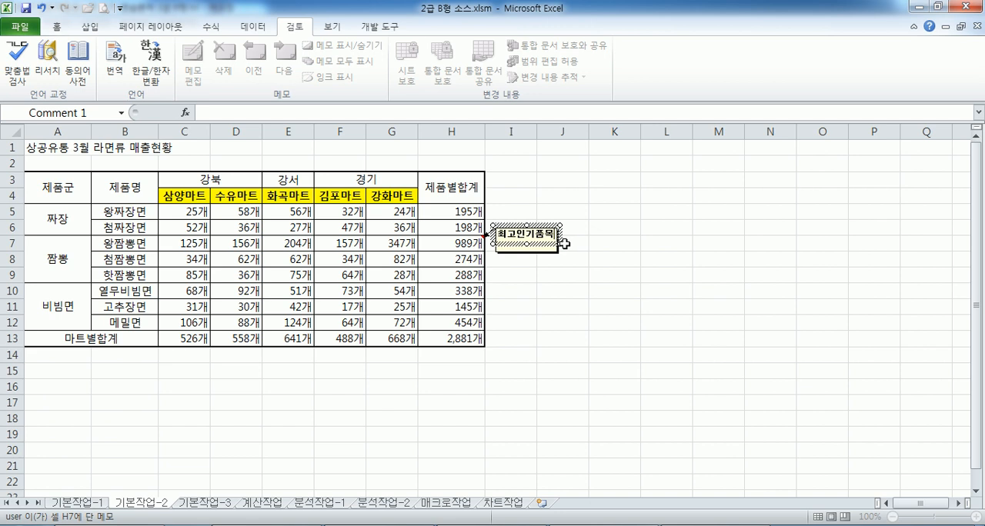
click(786, 243)
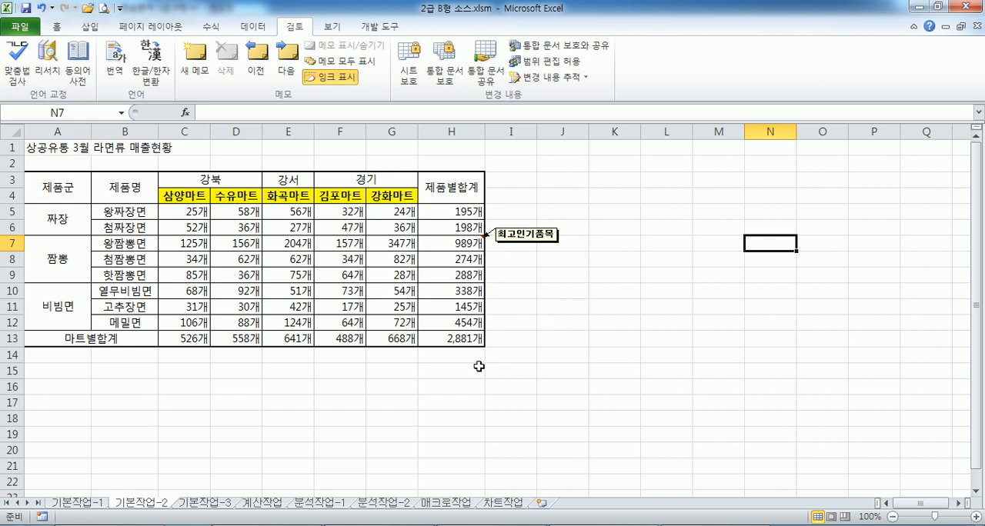
click(57, 372)
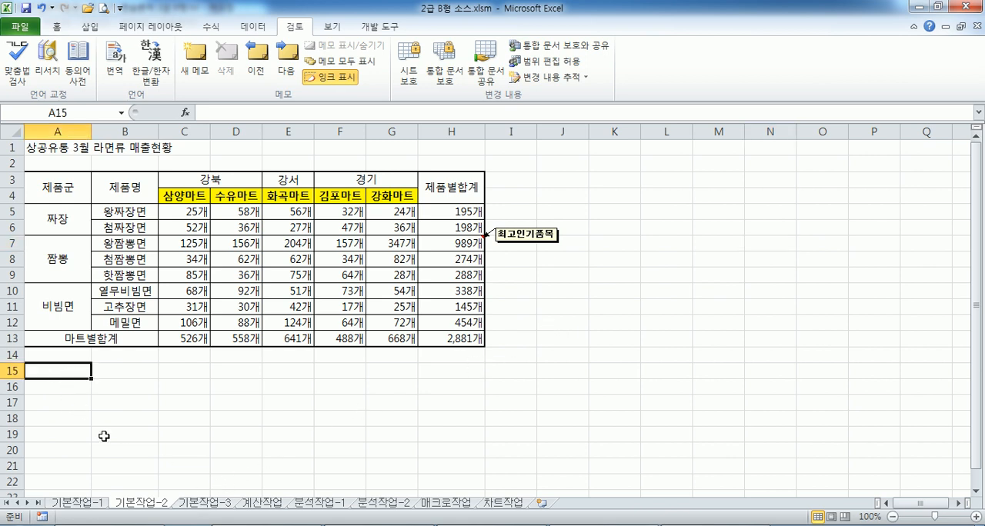
On the 기본작업-3 sheet, start a new conditional formatting rule for A4:G15 of type 수식을 사용하여 서식을 지정할 셀 결정
click(204, 503)
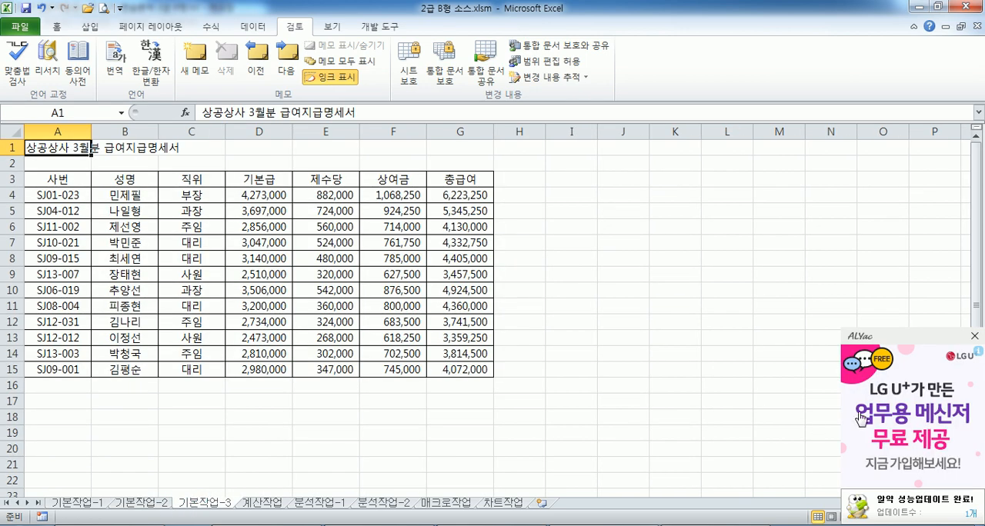
click(974, 336)
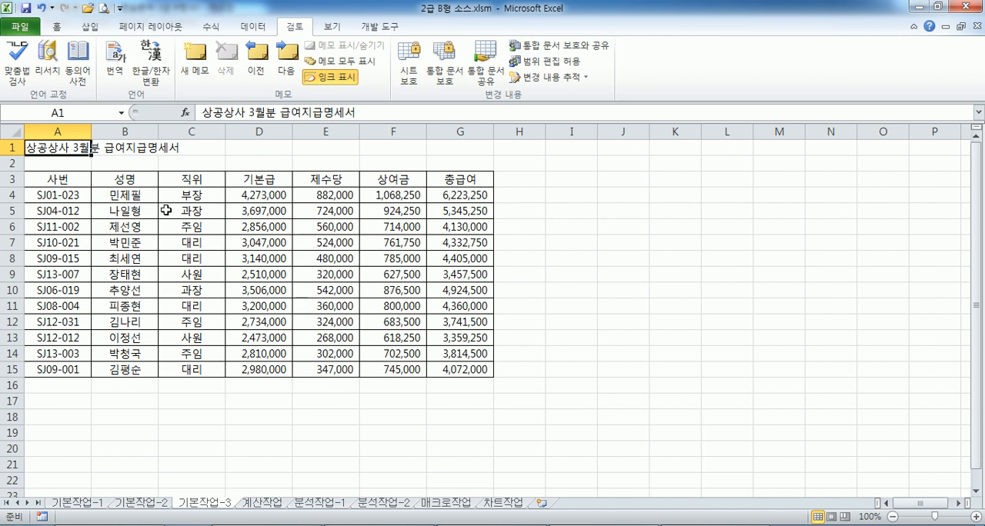
drag(51, 196, 451, 367)
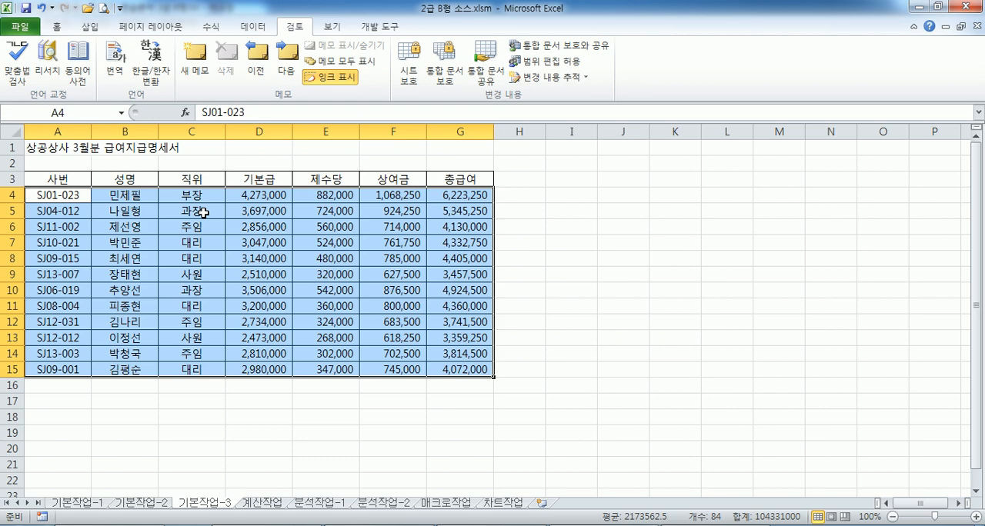
click(58, 27)
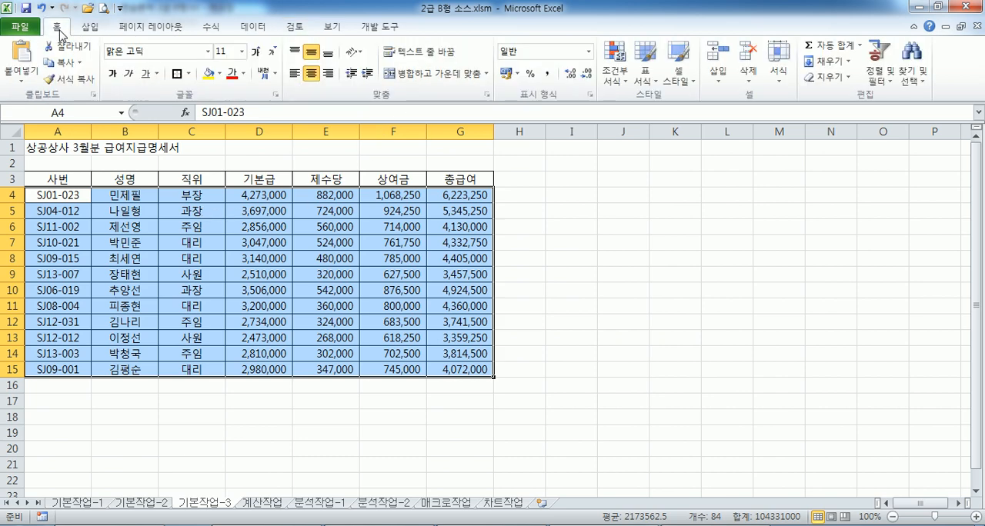
click(614, 73)
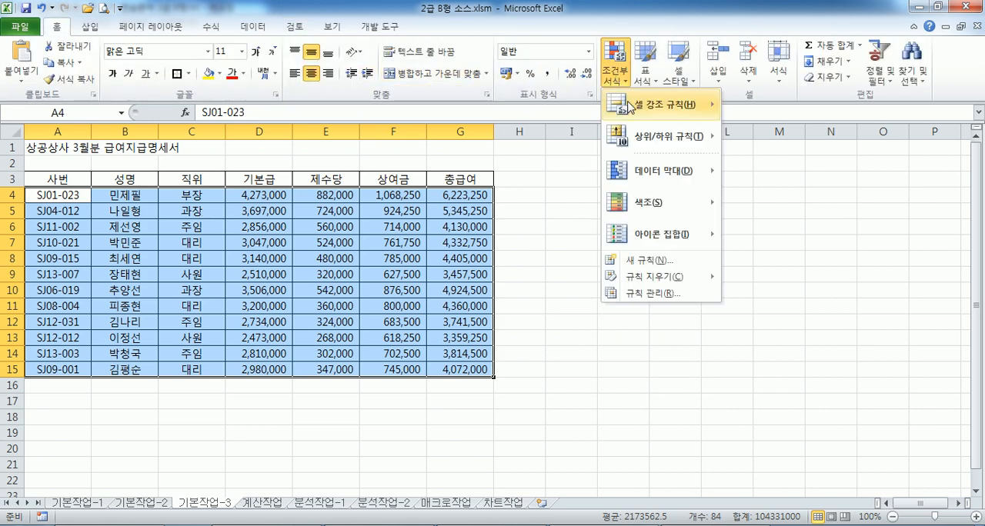
click(660, 261)
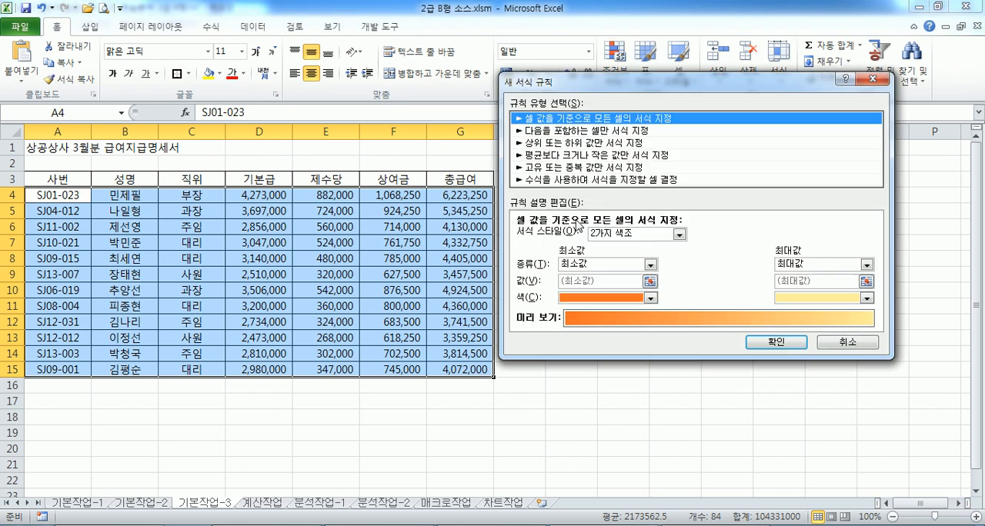
click(559, 182)
click(547, 235)
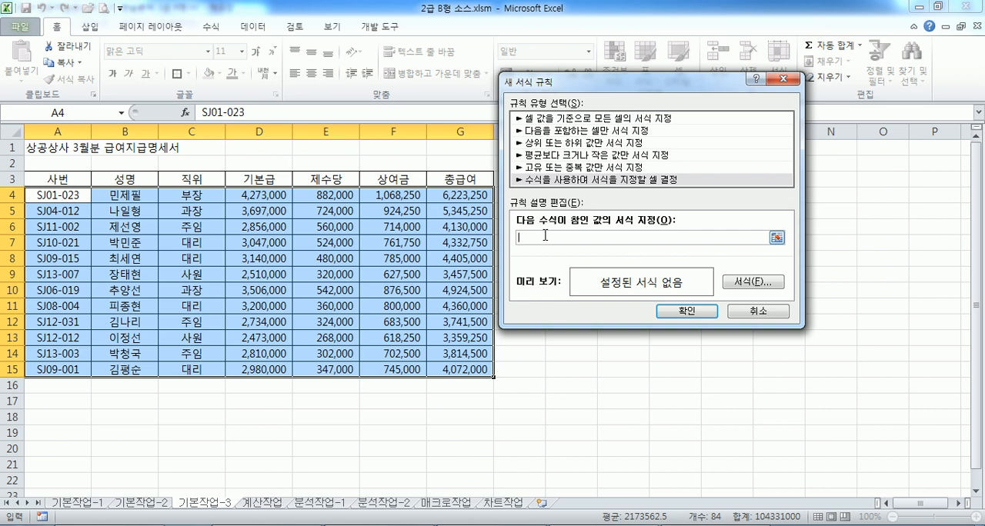
Enter the rule formula =AND($C4="주임",$G4<4000000) with column-locked references to the position and total pay columns
text(=AND()
click(191, 195)
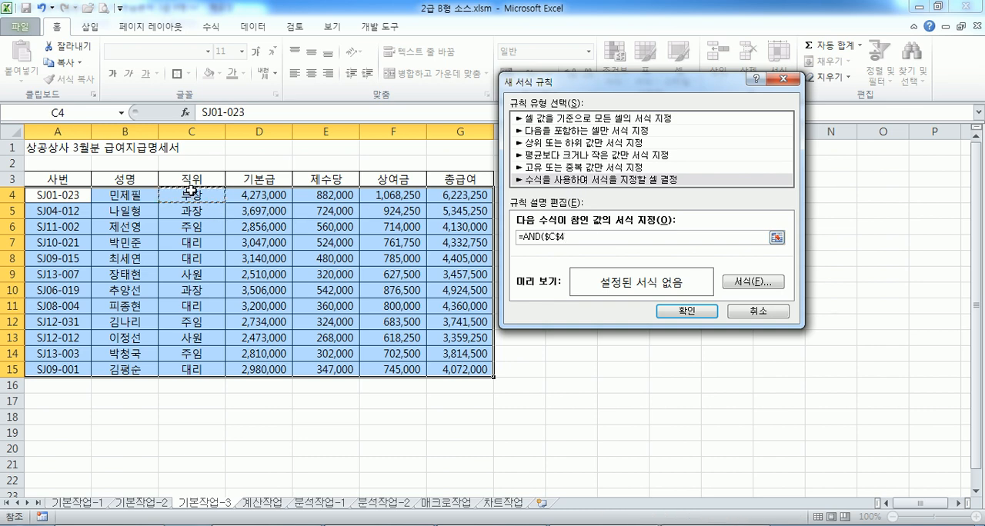
key(F4)
key(F4)
text(="주임",)
click(469, 194)
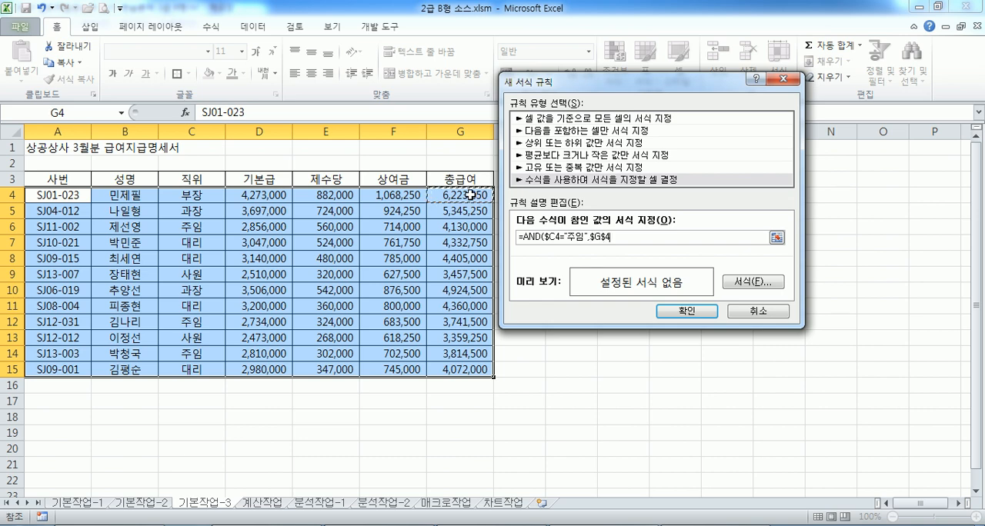
key(F4)
key(F4)
text(<4000000)
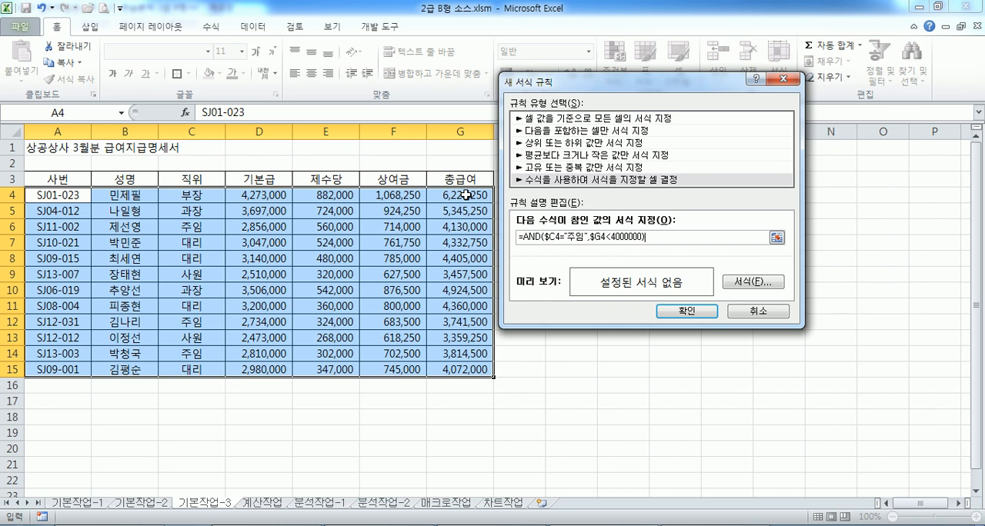
Set the rule's format to font style 굵게 with the standard blue font color and apply the rule
click(736, 283)
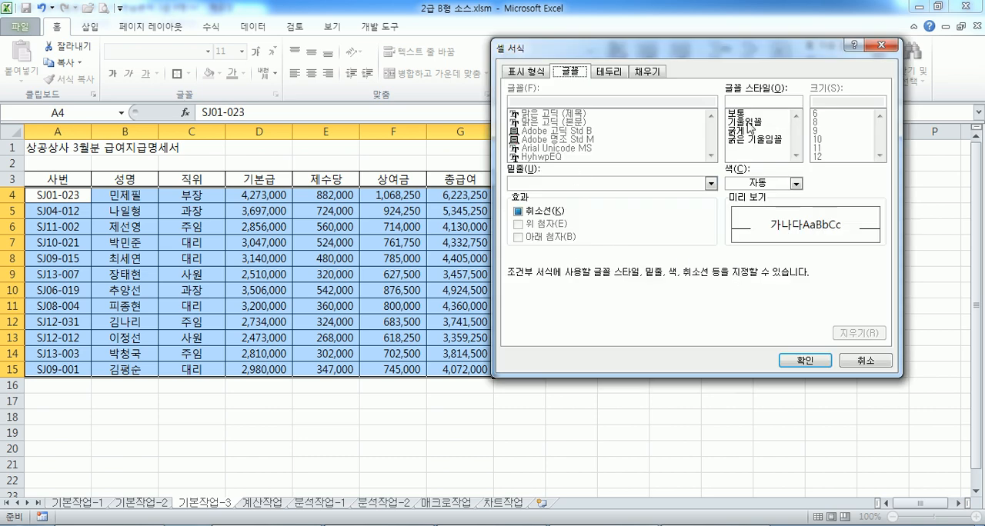
click(735, 131)
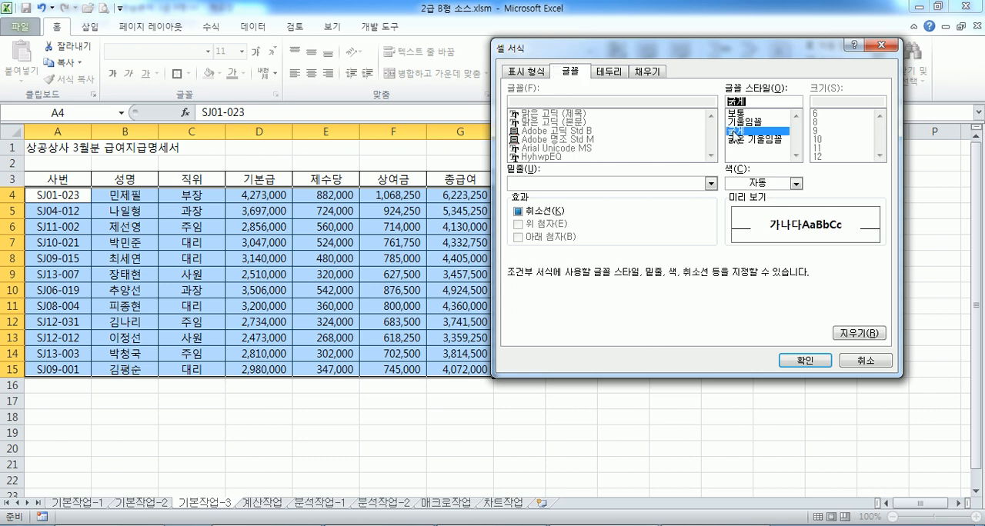
click(758, 183)
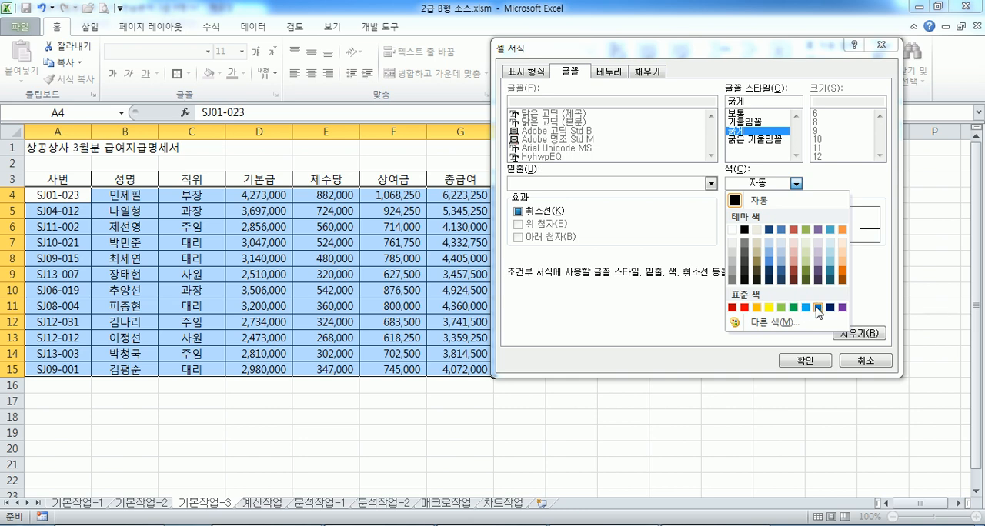
click(817, 309)
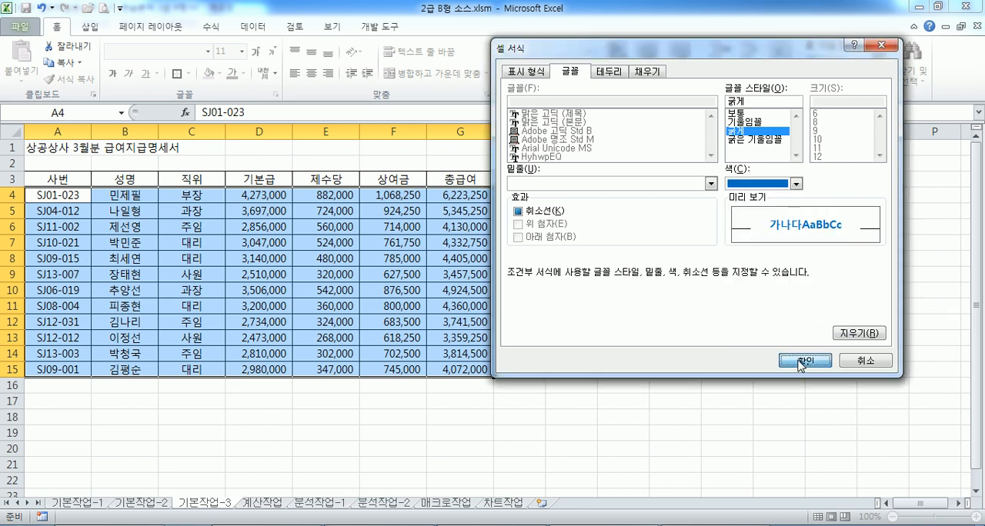
click(805, 360)
click(701, 312)
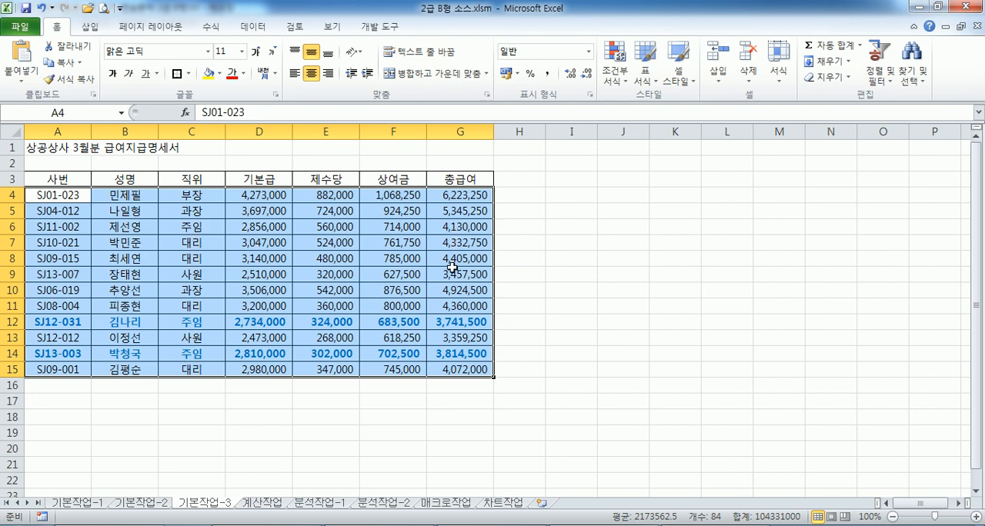
Open the A4:G15 conditional formatting rule for editing through rule management and copy its formula
click(614, 71)
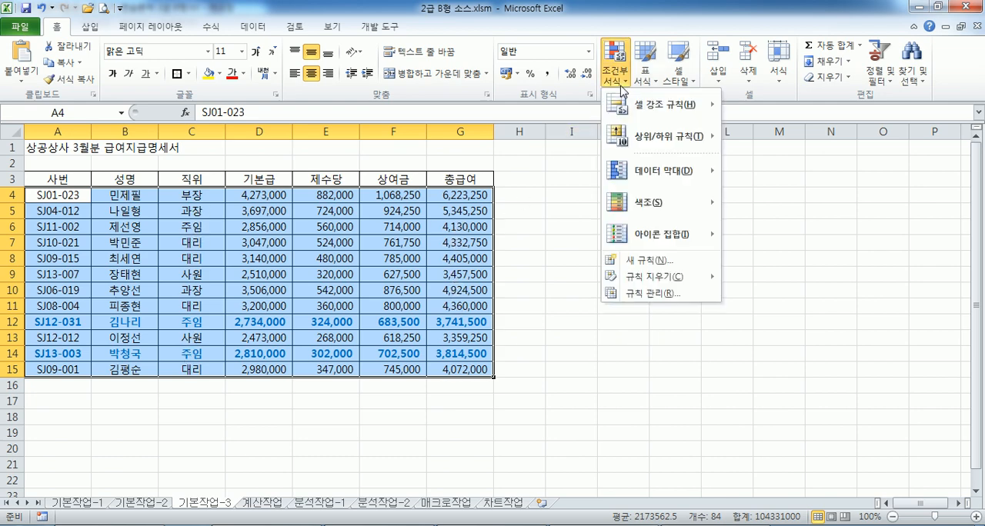
click(649, 294)
click(474, 184)
click(659, 141)
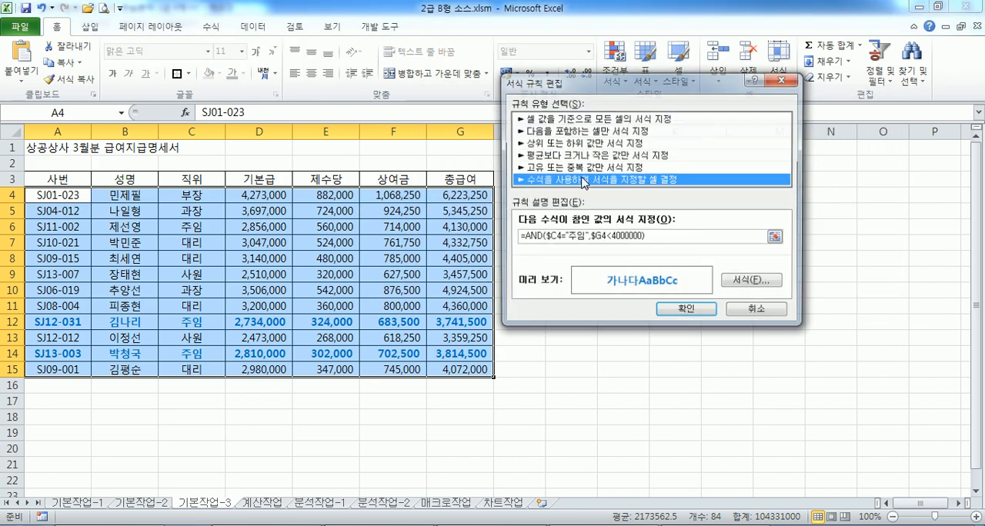
drag(657, 239, 515, 238)
key(ctrl+c)
click(688, 311)
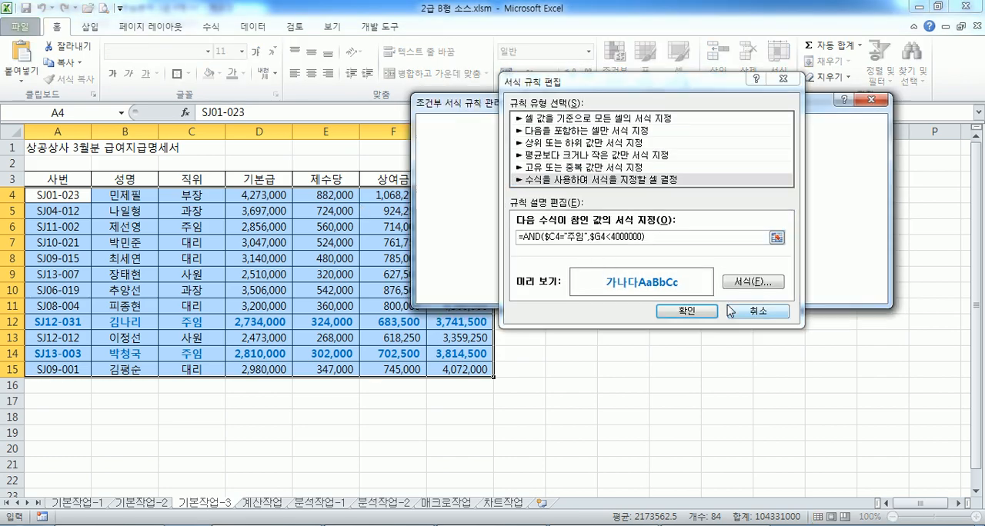
Switch to Notepad and paste the formula =AND($C4="주임",$G4<4000000) below the 기본작업-3 instructions
click(361, 525)
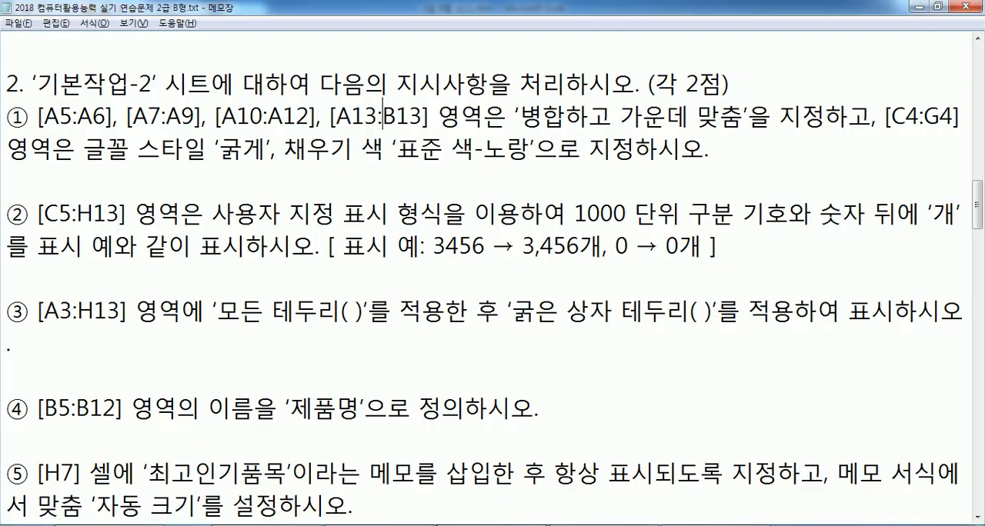
scroll(213, 351, down, 2)
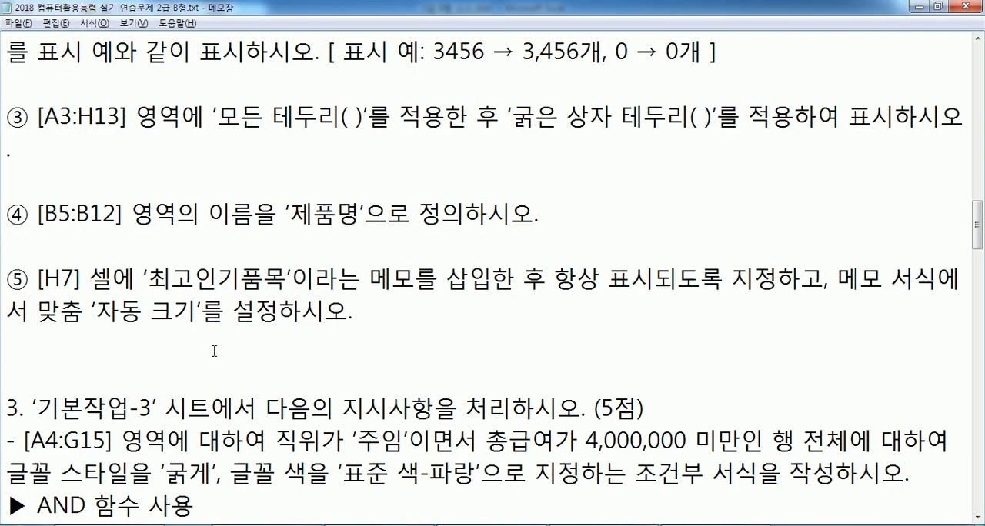
scroll(214, 350, down, 2)
click(174, 398)
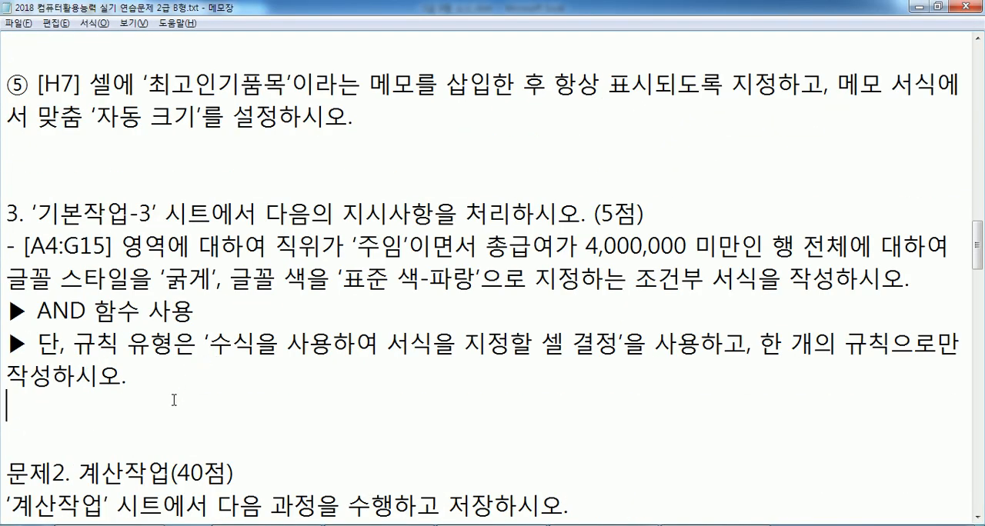
key(ctrl+v)
click(291, 376)
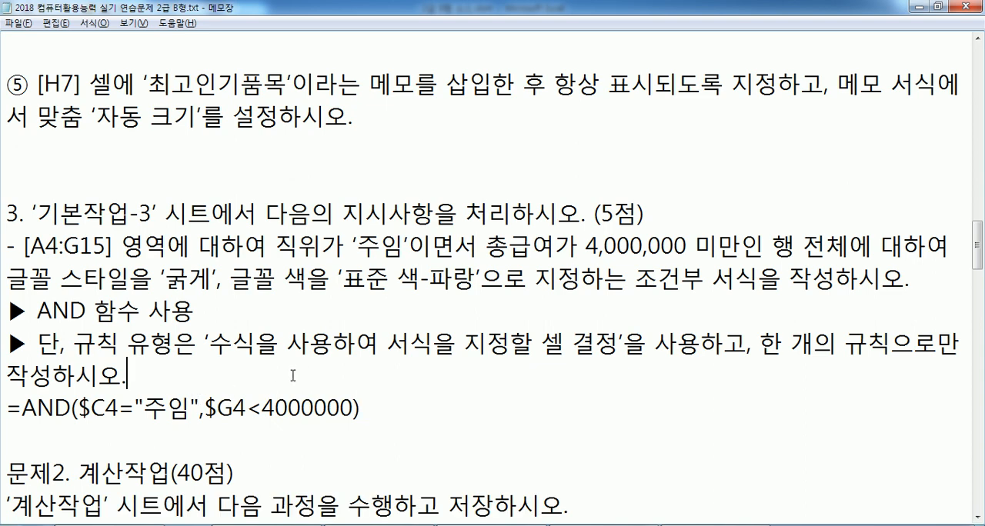
Examine the $C4 and $G4 references and the 4000000 limit in the pasted formula, and switch back to the Excel workbook
scroll(315, 367, down, 2)
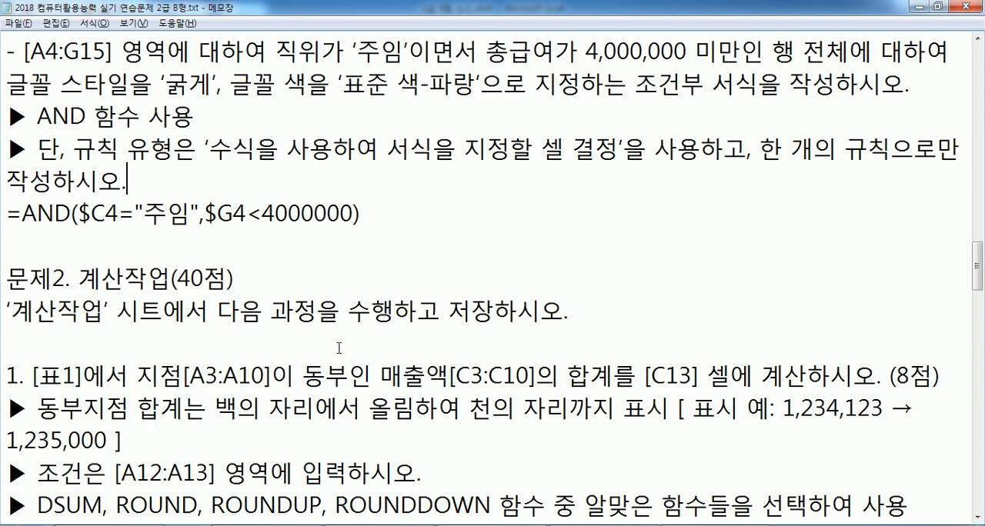
click(978, 39)
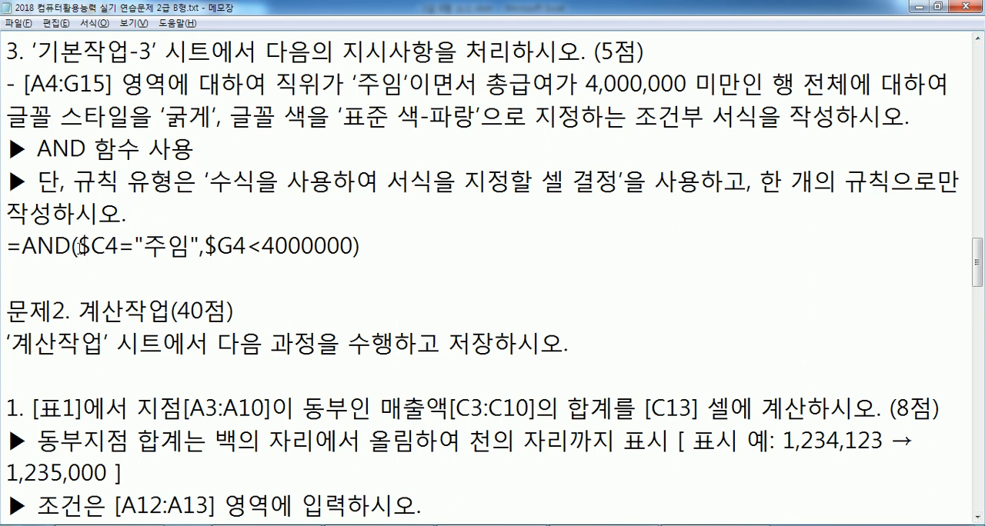
drag(79, 246, 119, 246)
click(112, 246)
drag(218, 245, 235, 245)
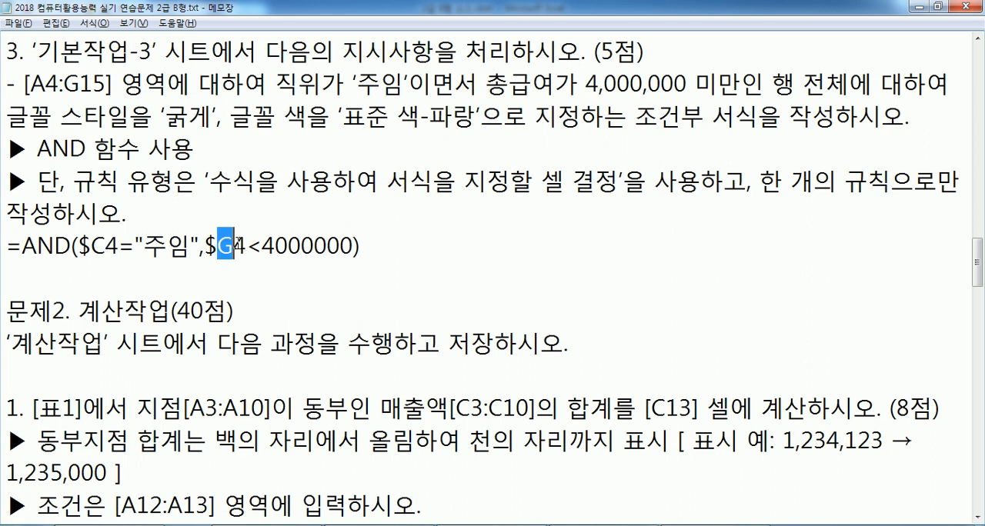
click(237, 245)
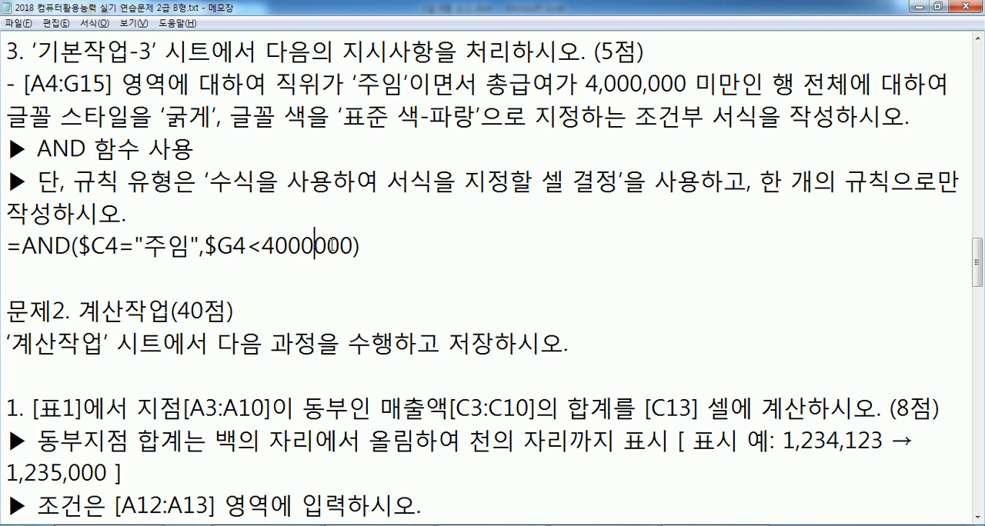
key(Delete)
text(00)
click(311, 243)
key(BackSpace)
click(400, 263)
key(alt+Tab)
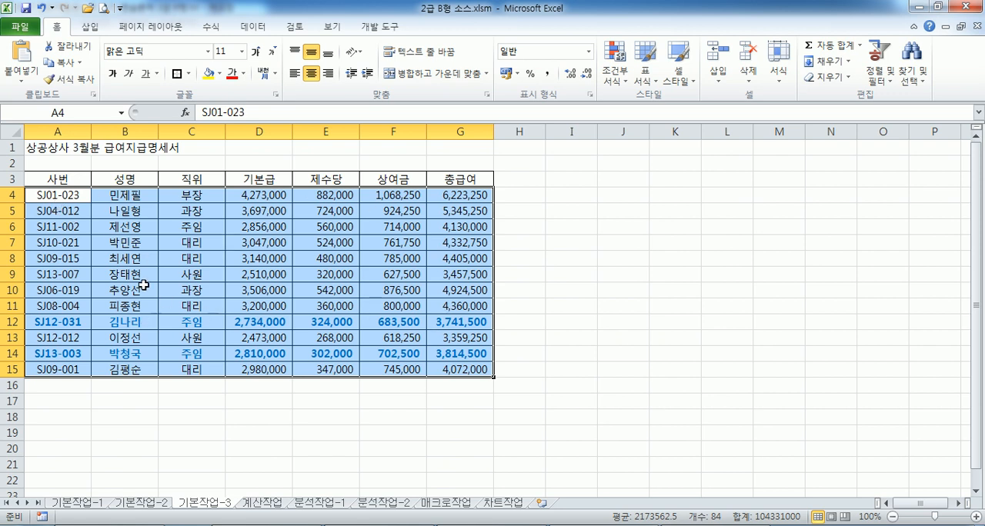
click(66, 197)
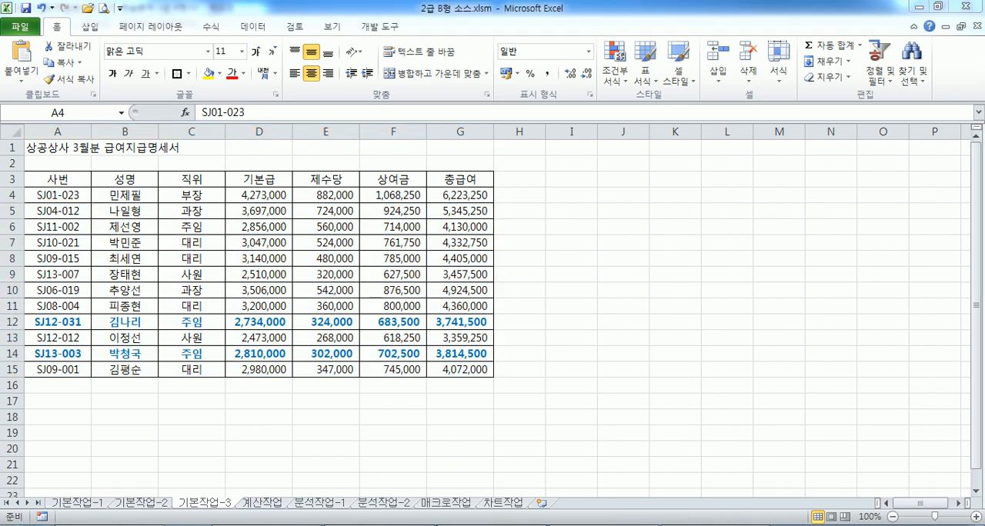
Review the 계산작업 instructions for [표1] in Notepad, and open the workbook's 계산작업 sheet with the ribbon collapsed
key(alt+Tab)
scroll(127, 310, down, 1)
scroll(127, 310, down, 2)
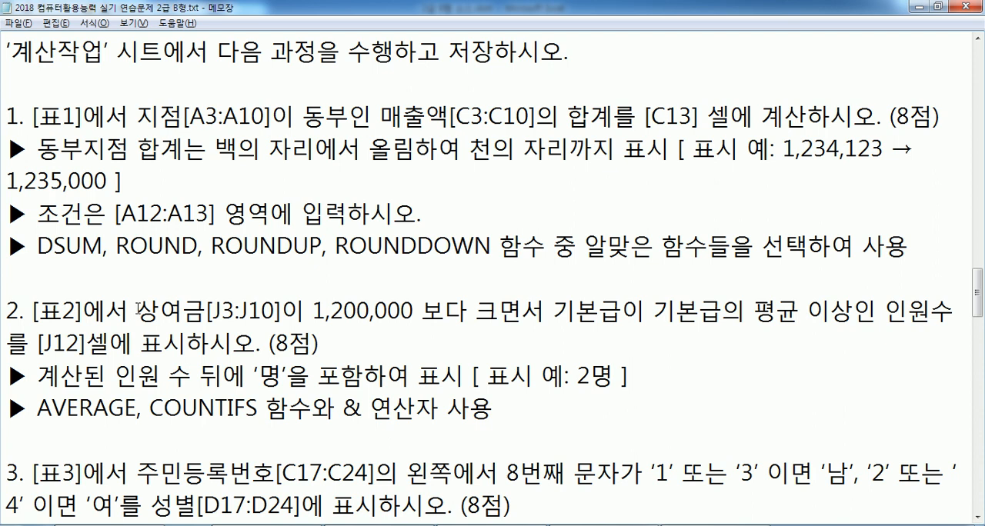
click(976, 518)
click(976, 518)
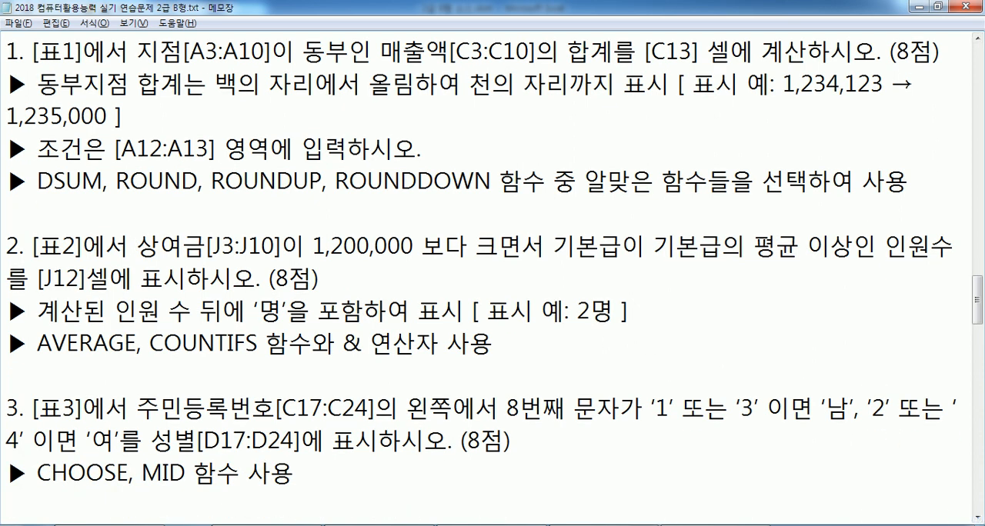
key(alt+Tab)
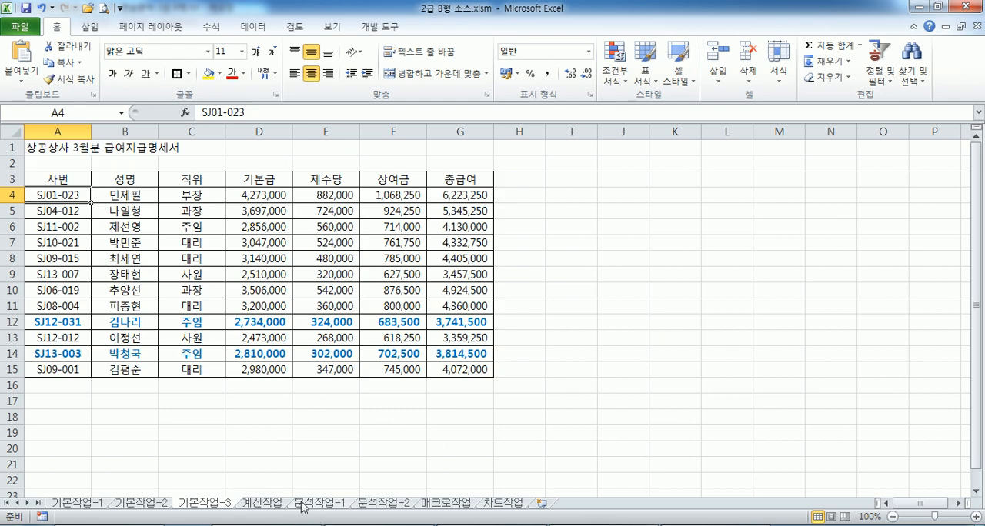
click(276, 496)
double_click(56, 26)
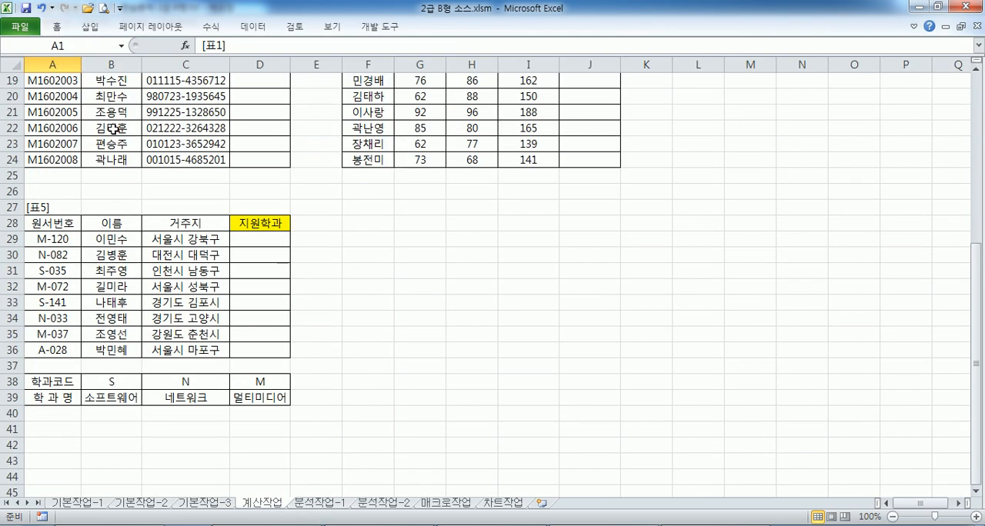
scroll(114, 186, up, 4)
scroll(114, 186, up, 2)
scroll(116, 146, up, 4)
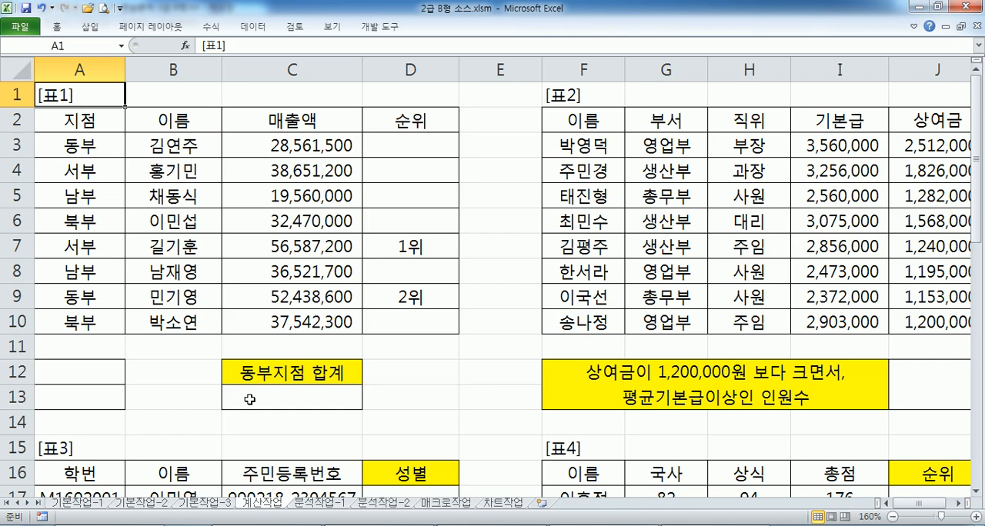
Switch to Notepad and write the syntax =ROUNDUP(값, 자리수) on a new line below the [표1] instructions
key(alt+Tab)
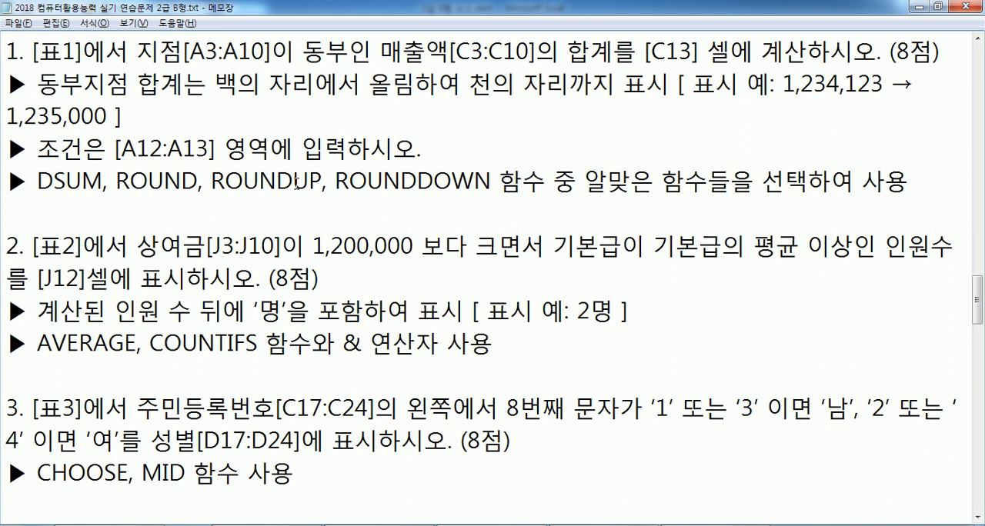
drag(323, 182, 210, 180)
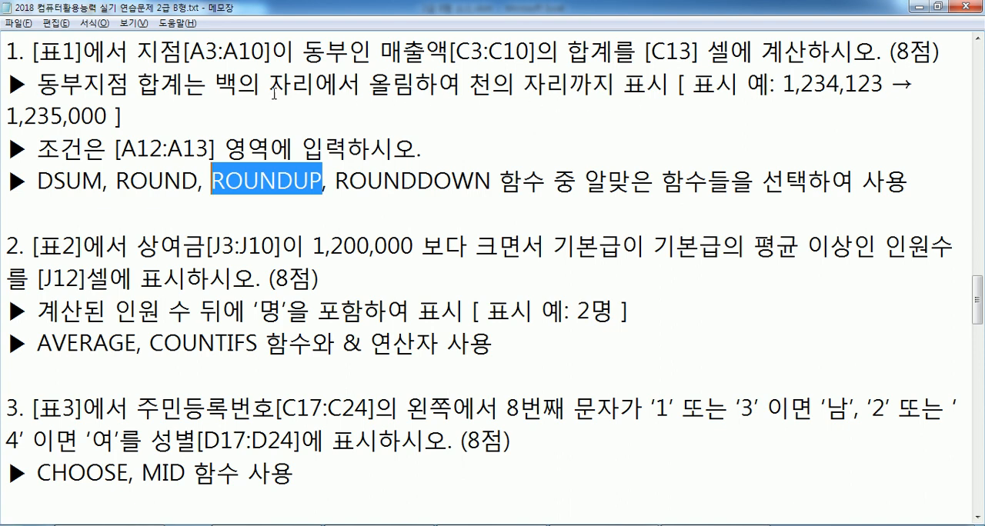
drag(214, 83, 315, 83)
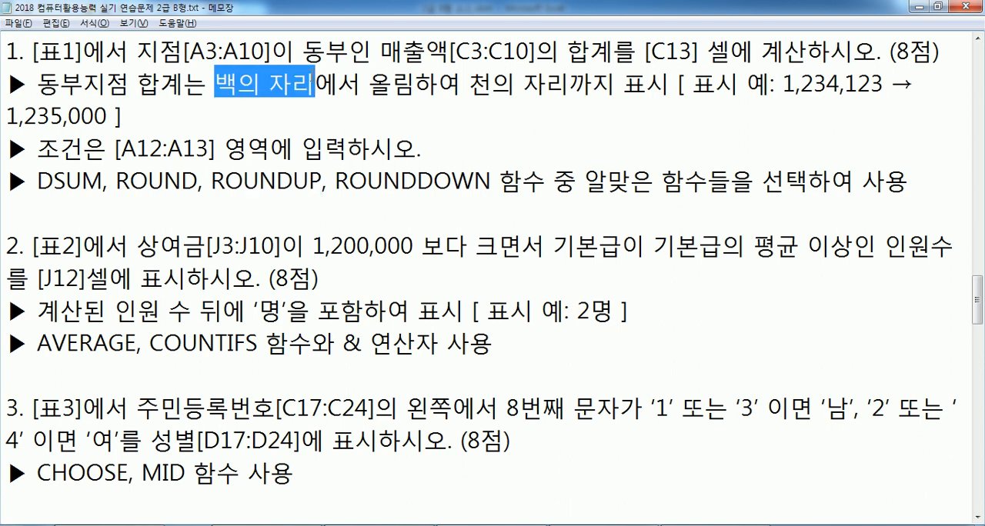
click(297, 202)
key(Return)
key(Up)
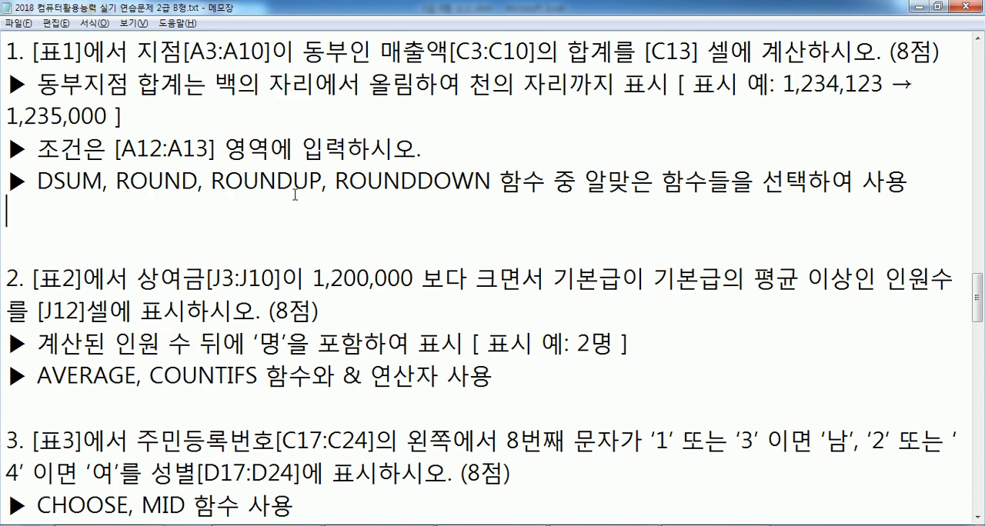
text(=ROUN)
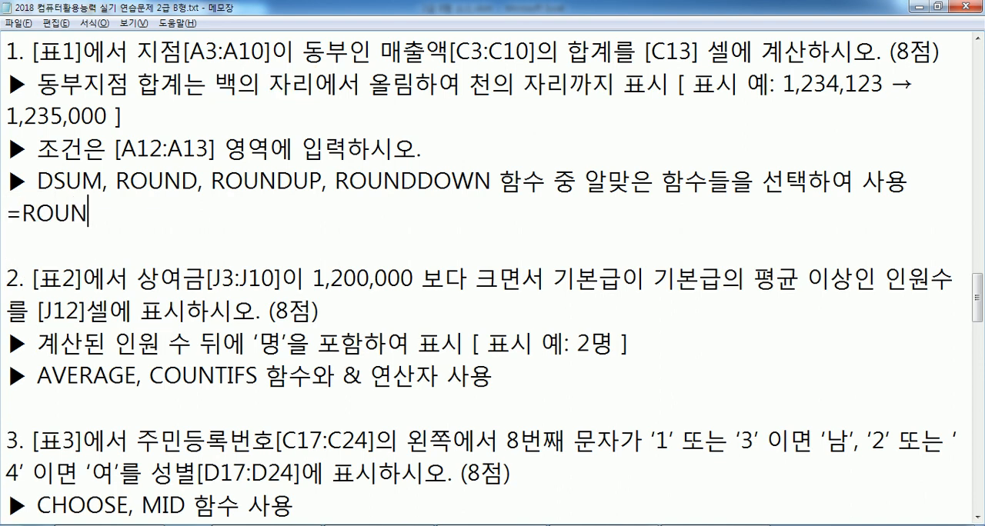
text(DUP(값, ㅏ 자)
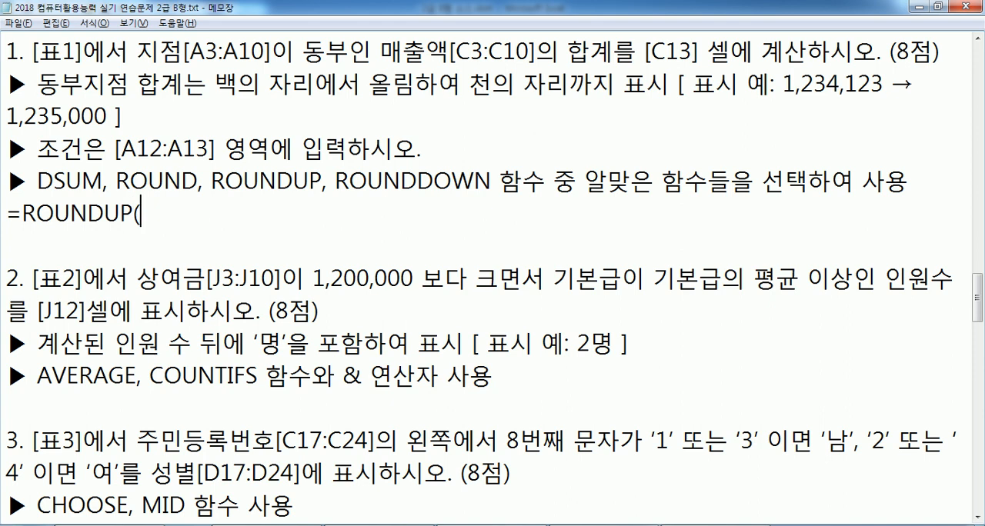
key(BackSpace)
key(BackSpace)
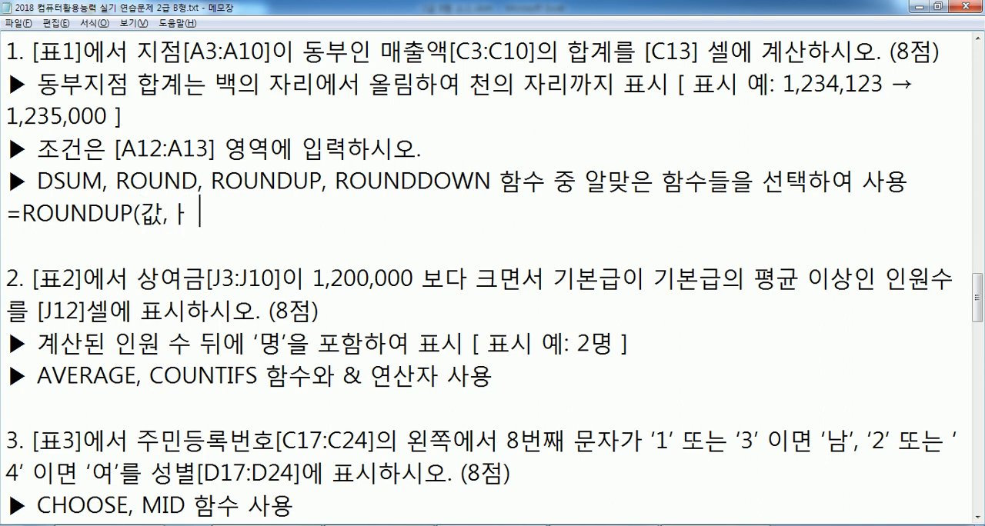
key(BackSpace)
key(BackSpace)
text(WKFL)
key(BackSpace)
key(BackSpace)
key(BackSpace)
key(BackSpace)
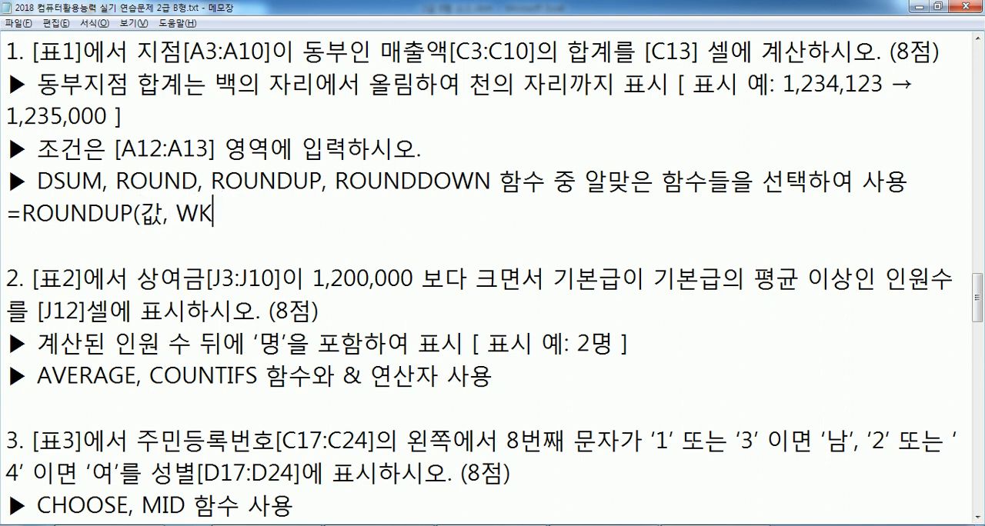
text(자루)
key(BackSpace)
text(리수))
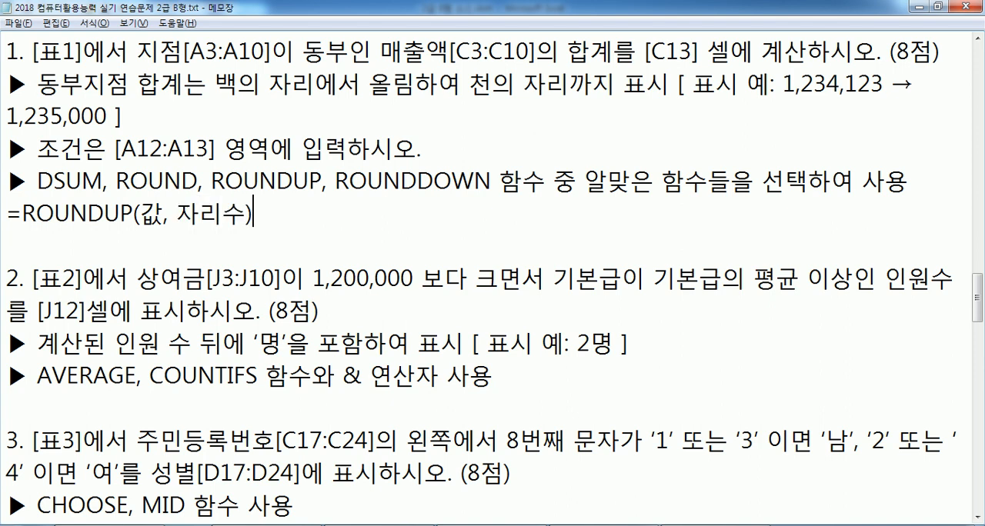
Duplicate the ROUNDUP syntax line below itself and replace 자리수 with -3 in the copy
key(Return)
key(Up)
key(shift+Down)
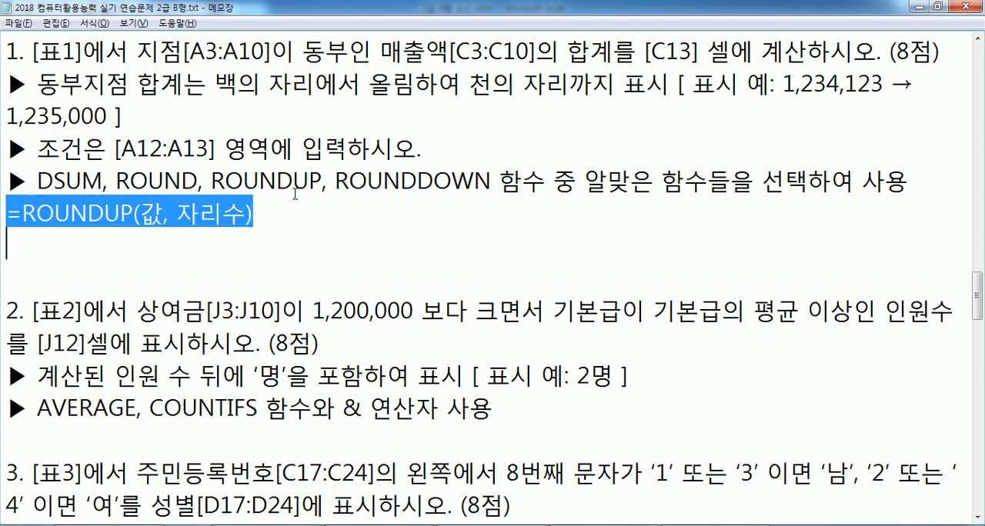
key(ctrl+c)
key(ctrl+v)
key(Left)
key(Left)
key(Left)
key(Left)
key(Left)
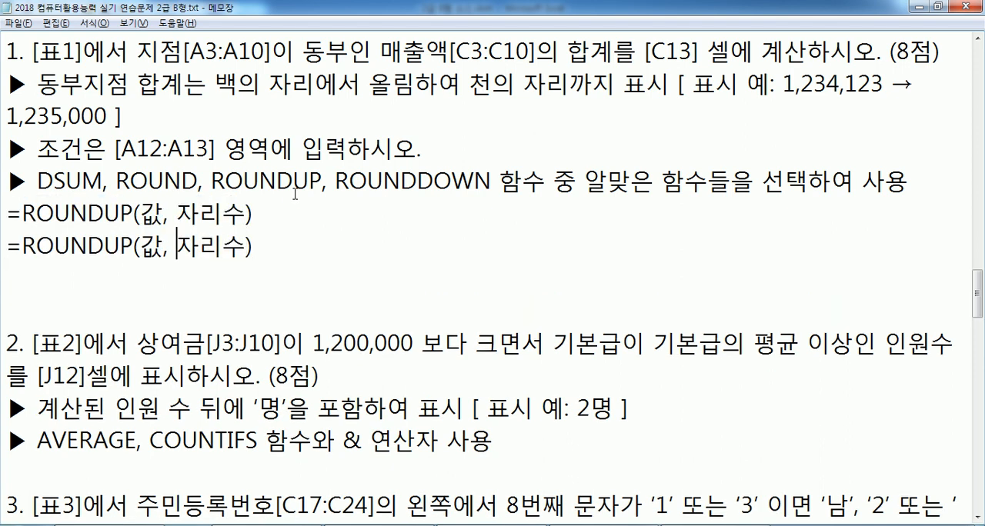
text(-)
key(Delete)
text(3)
key(Delete)
key(Delete)
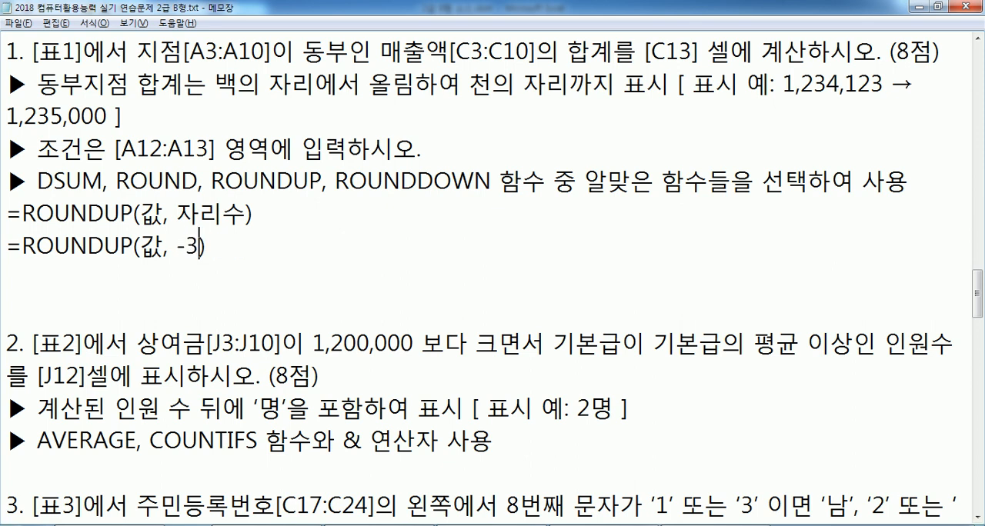
Insert a blank line between the general ROUNDUP syntax and the =ROUNDUP(값, -3) example
drag(237, 83, 371, 83)
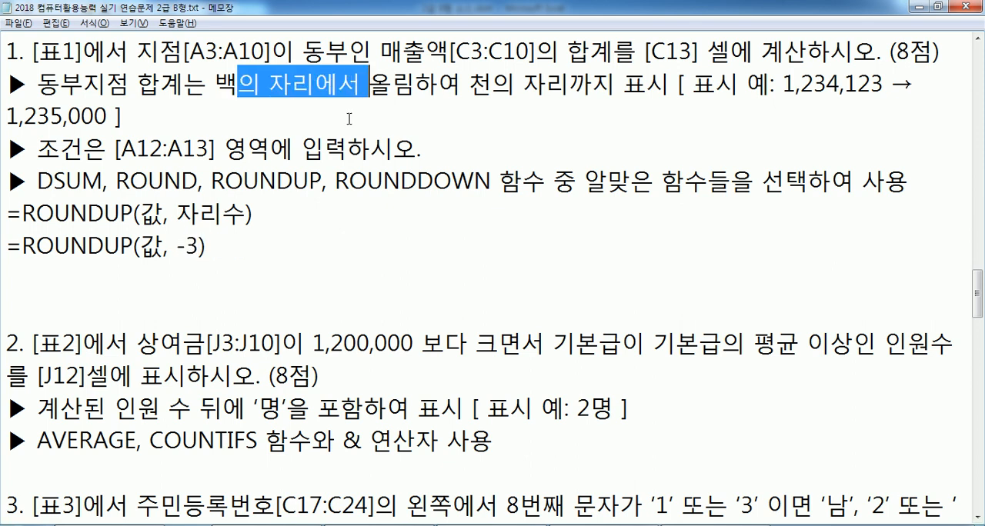
click(245, 238)
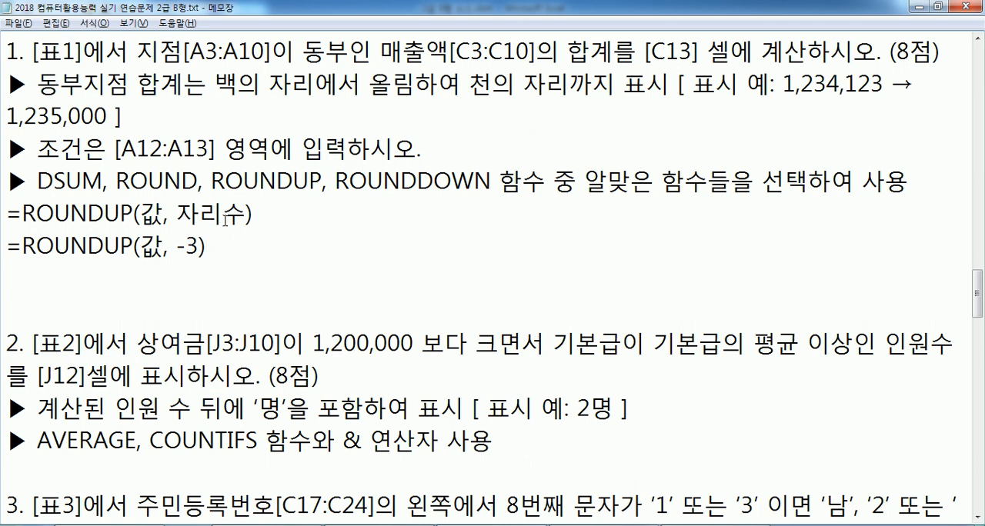
click(260, 211)
key(Return)
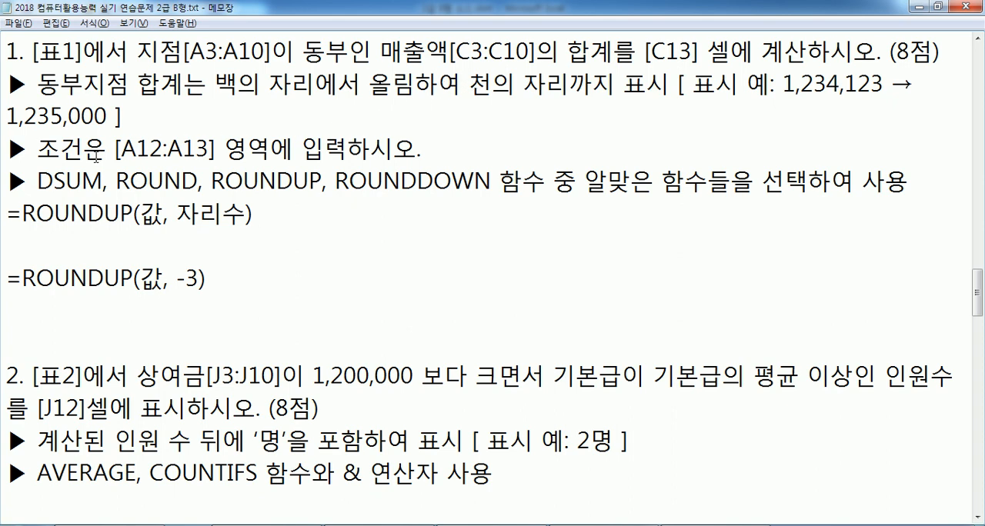
Switch to the Excel workbook and enter the criteria 지점 in A12 and 동부 in A13
key(alt+Tab)
click(60, 372)
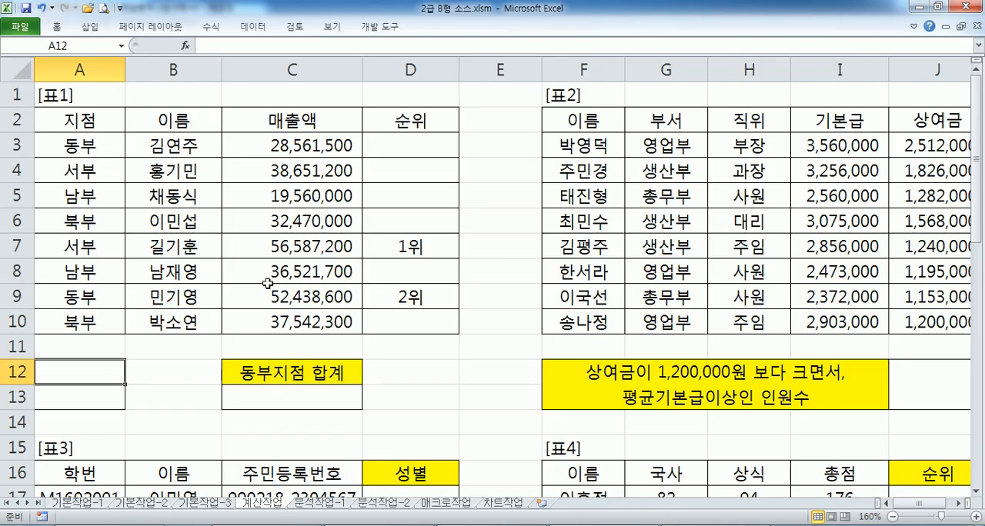
text(지점)
key(Return)
text(더ㅗㅇ)
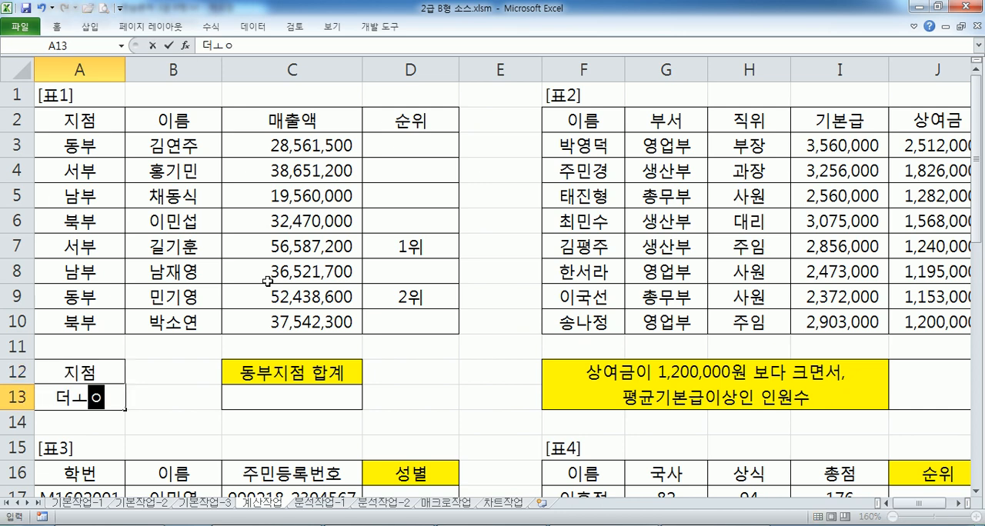
key(BackSpace)
key(BackSpace)
key(BackSpace)
key(BackSpace)
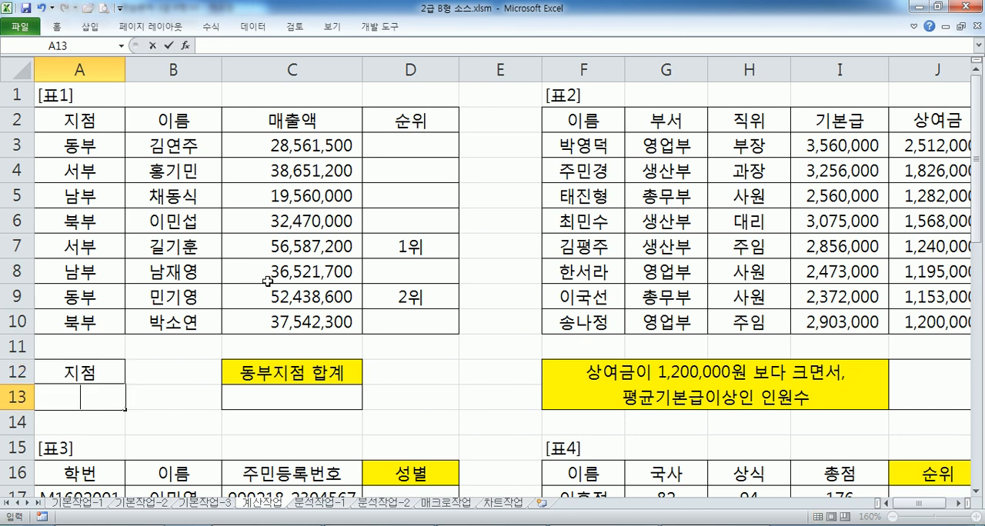
text(동)
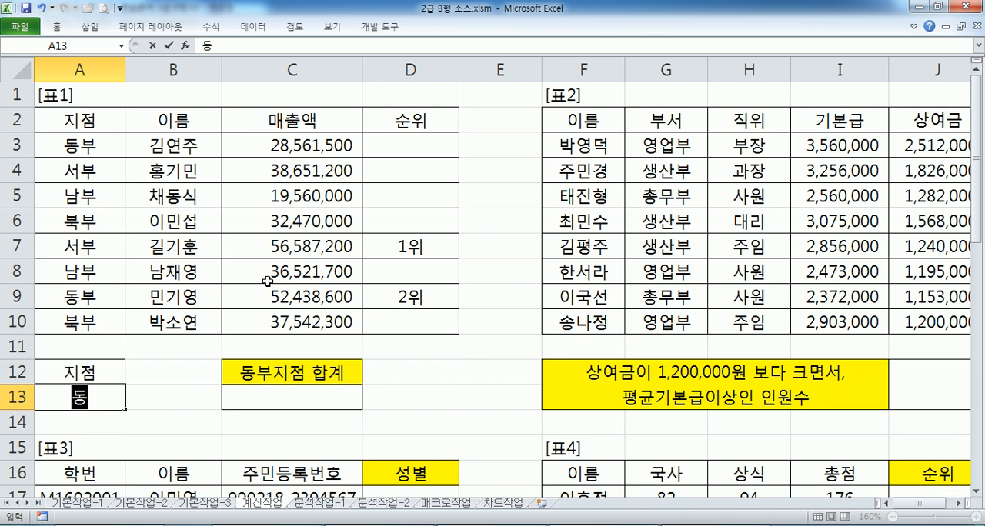
text(부)
key(Return)
click(104, 133)
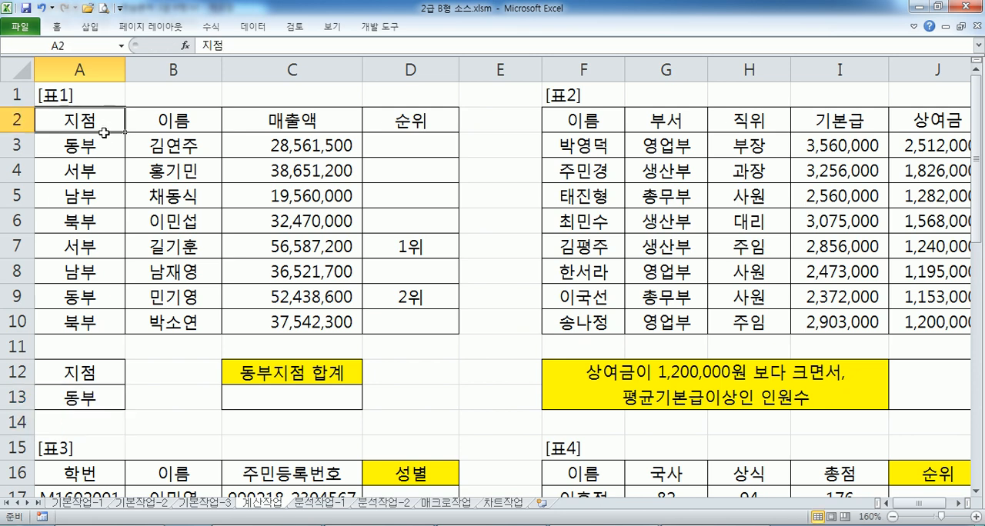
drag(104, 132, 104, 143)
drag(77, 366, 80, 398)
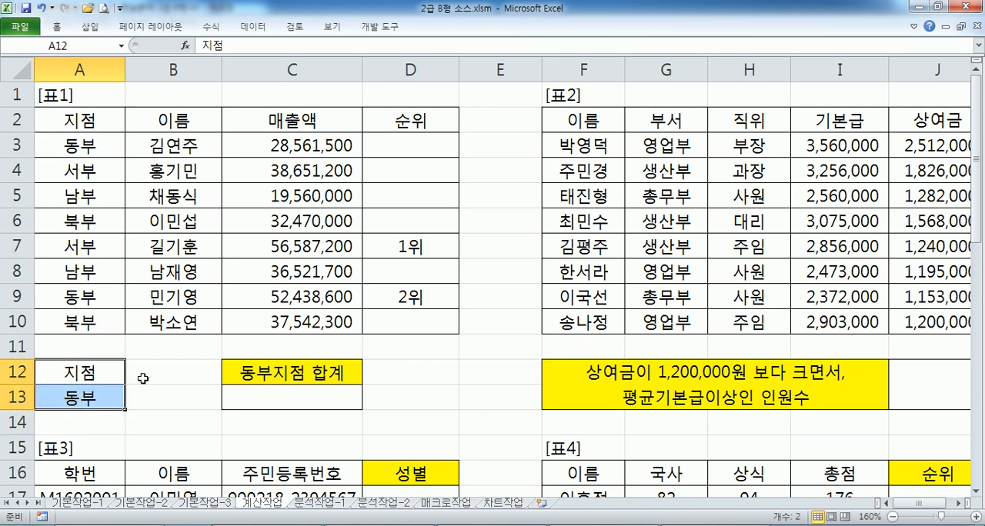
Enter =DSUM(A2:D10,C2,A12:A13) in C13 to total the 동부 branch's 매출액
scroll(352, 328, down, 1)
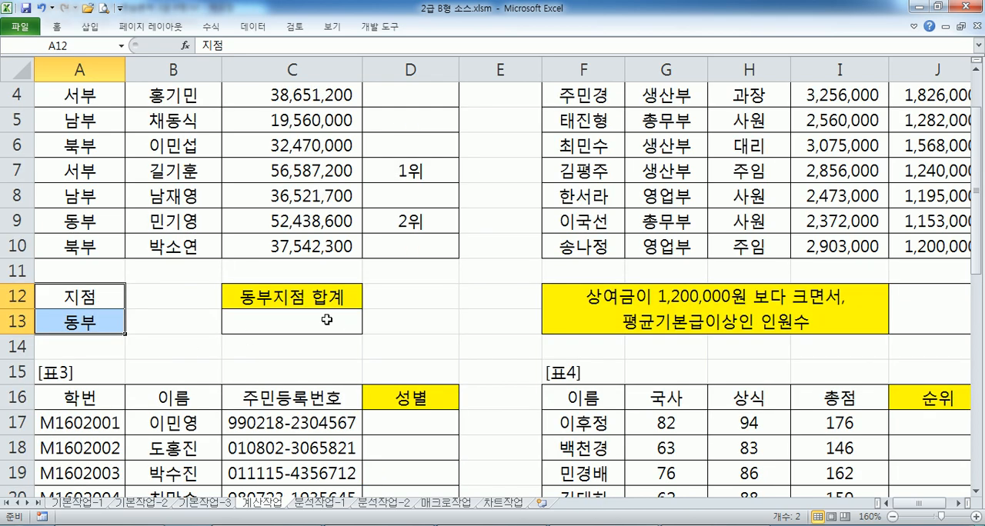
click(295, 323)
text(=ㅇ)
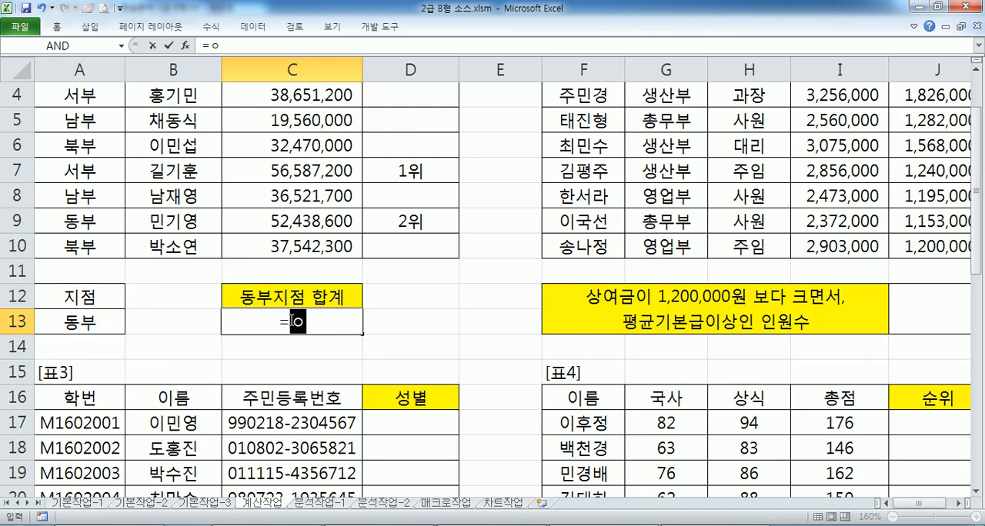
key(BackSpace)
text(DSUM()
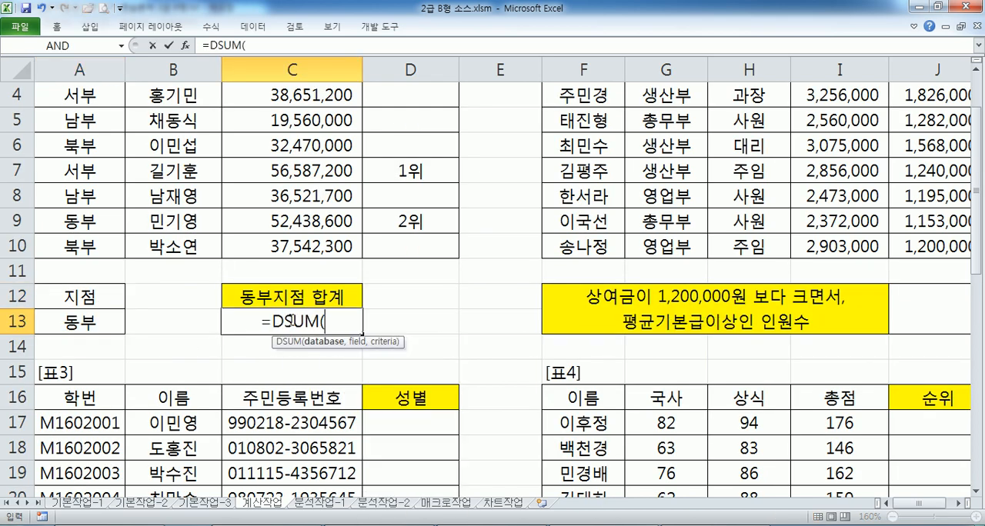
scroll(289, 318, up, 1)
drag(92, 127, 402, 330)
text(,)
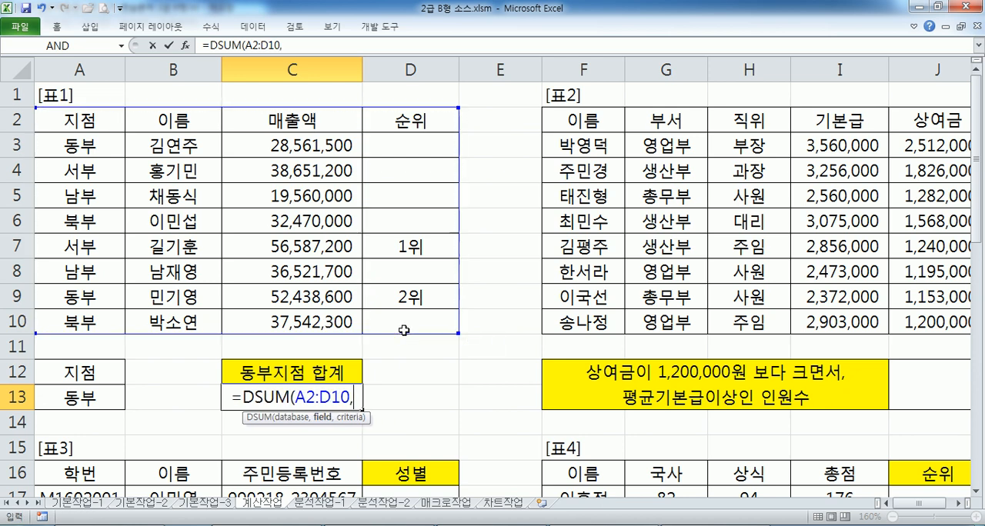
click(277, 120)
text(,)
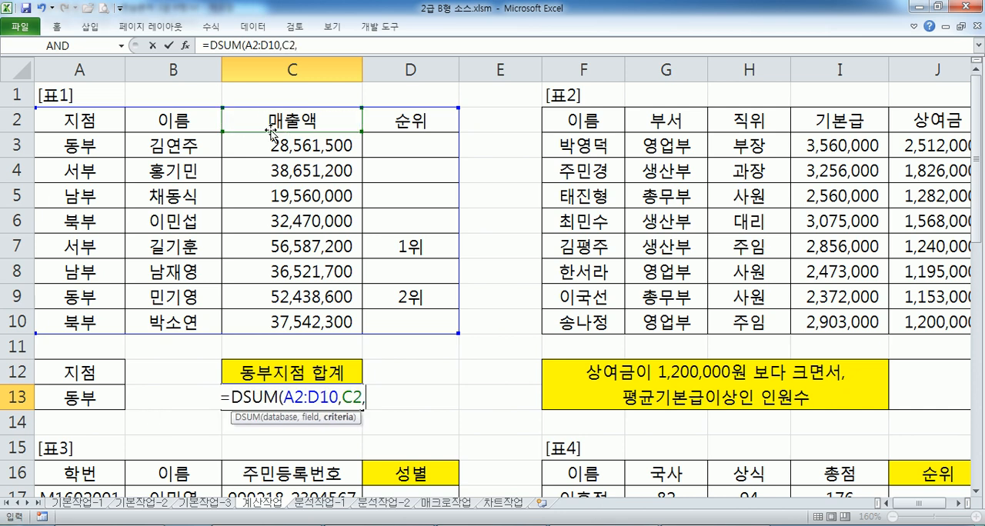
drag(105, 367, 98, 397)
key(Return)
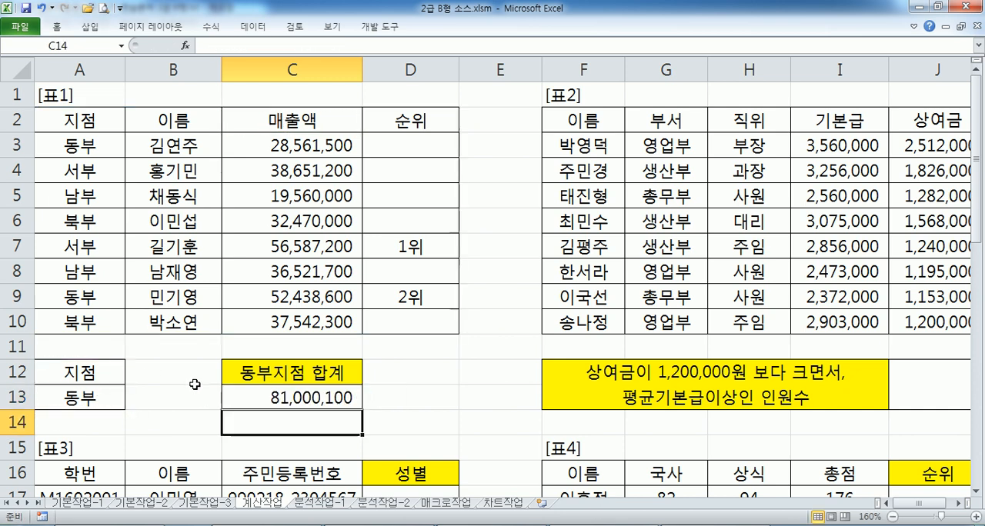
Select the two 동부 sales amounts in C3 and C9 together to check their sum against C13
click(288, 397)
click(284, 147)
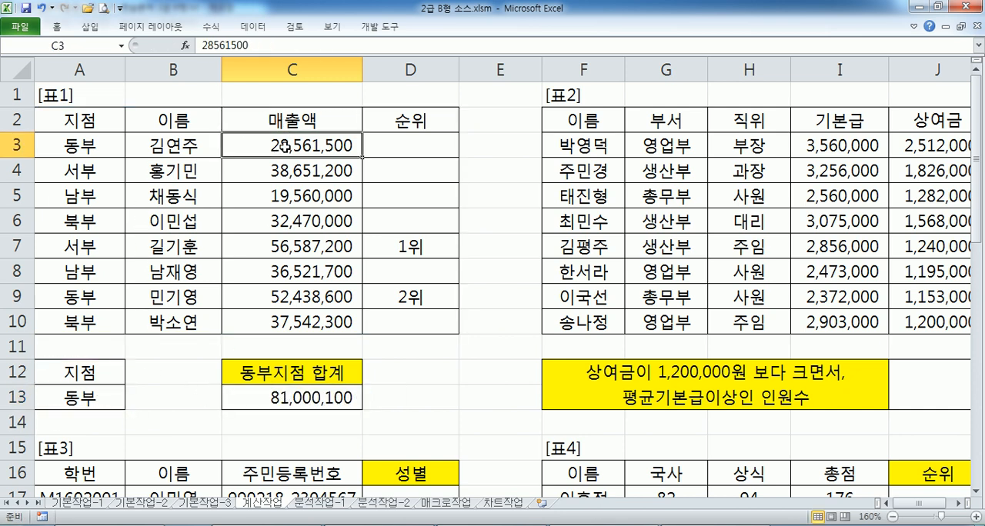
ctrl+click(266, 297)
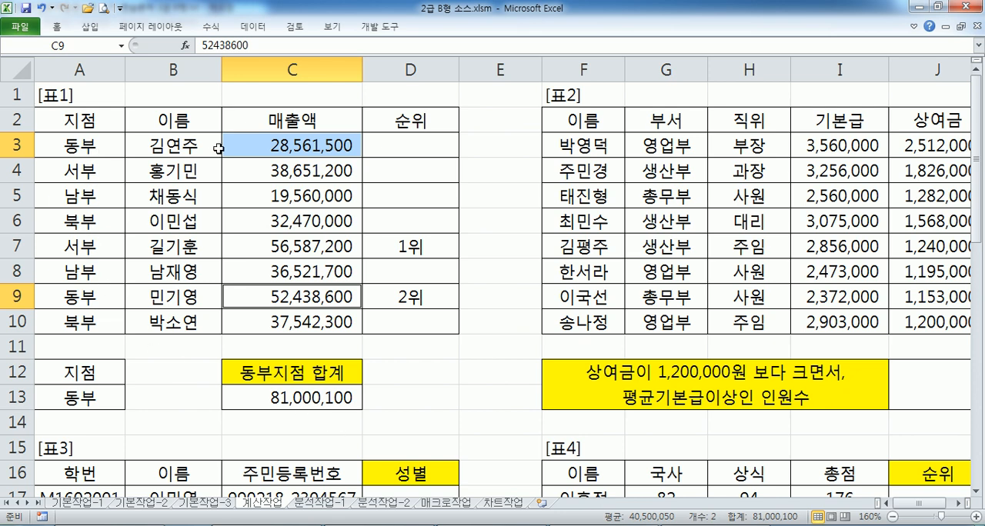
Open the DSUM formula in C13 for editing and switch to the exercise text in Notepad
click(252, 398)
key(F2)
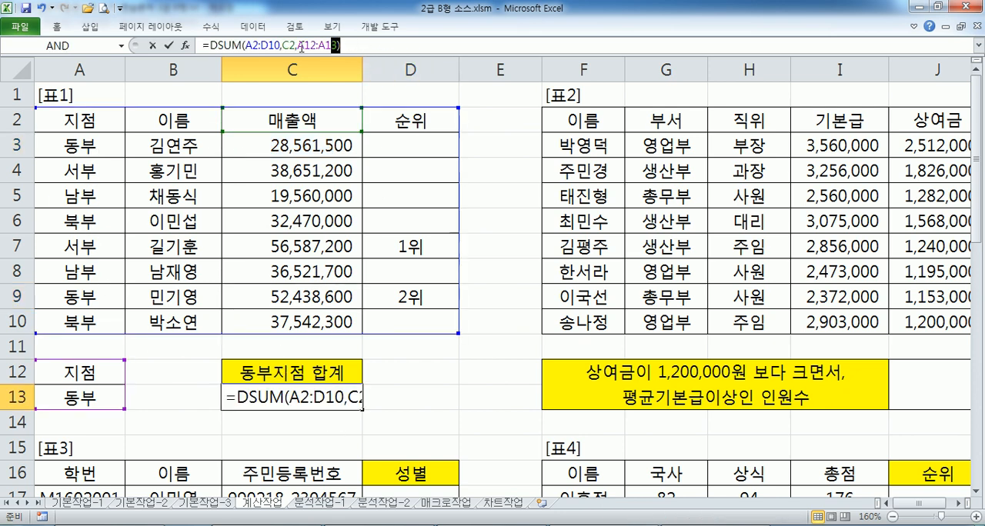
key(alt+Tab)
key(ctrl+v)
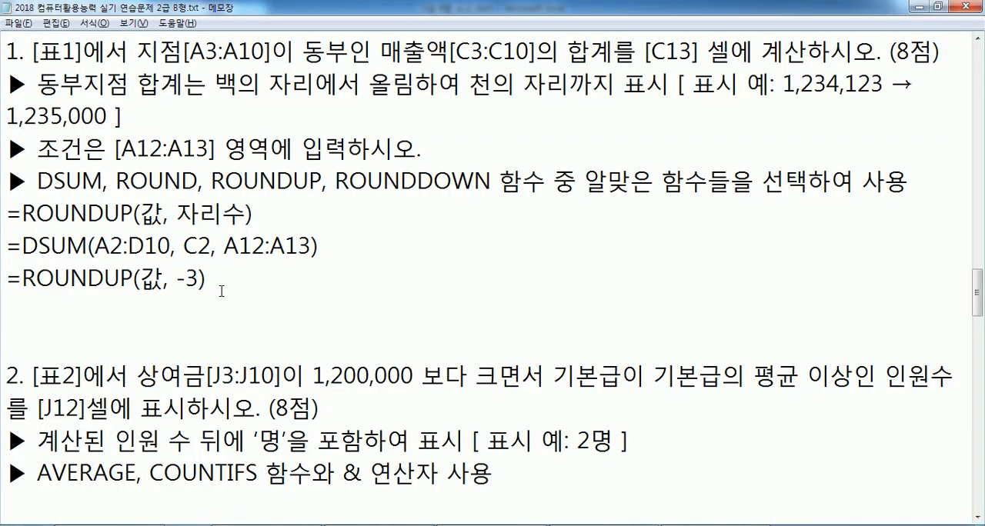
Replace 값 in the =ROUNDUP(값, -3) example with a copy of DSUM(A2:D10, C2, A12:A13) and delete one blank line below it
drag(23, 247, 320, 246)
key(ctrl+c)
double_click(149, 276)
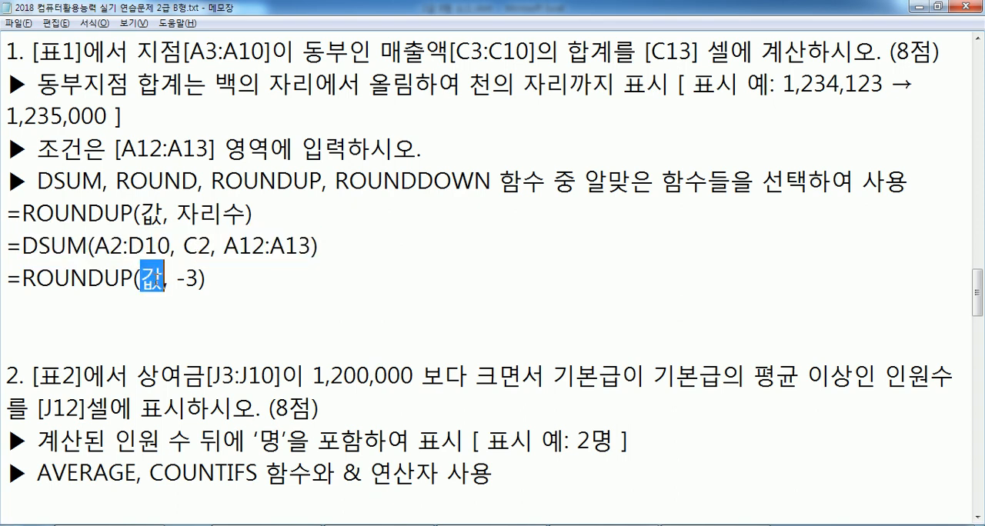
key(ctrl+v)
drag(480, 279, 7, 279)
click(68, 302)
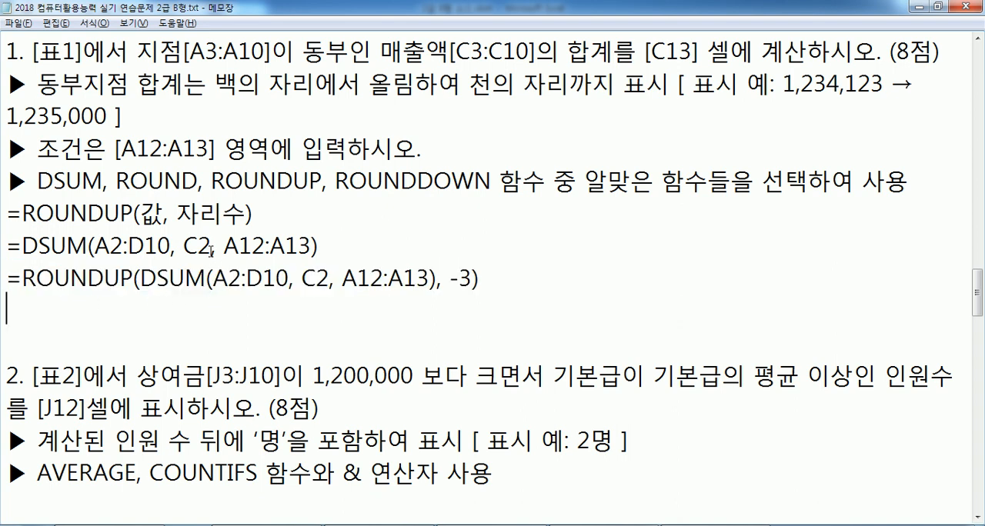
key(BackSpace)
Switch to the Excel workbook and insert the ROUNDUP function in front of DSUM in C13's formula
key(alt+Tab)
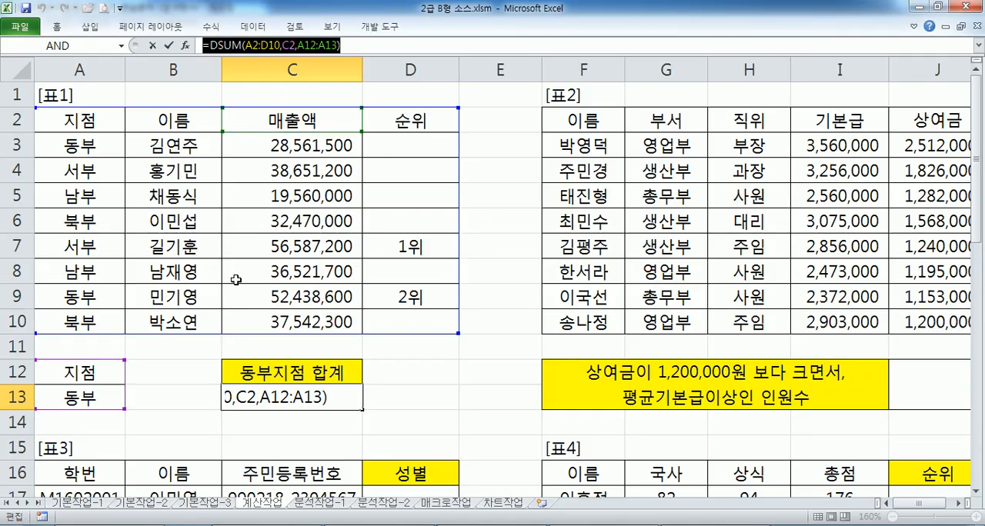
key(Return)
click(245, 396)
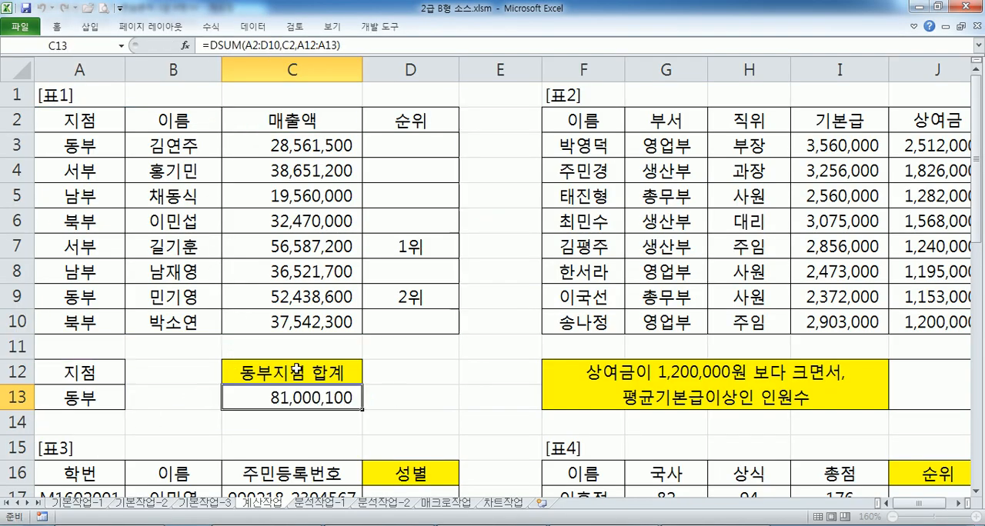
scroll(244, 396, down, 2)
double_click(245, 244)
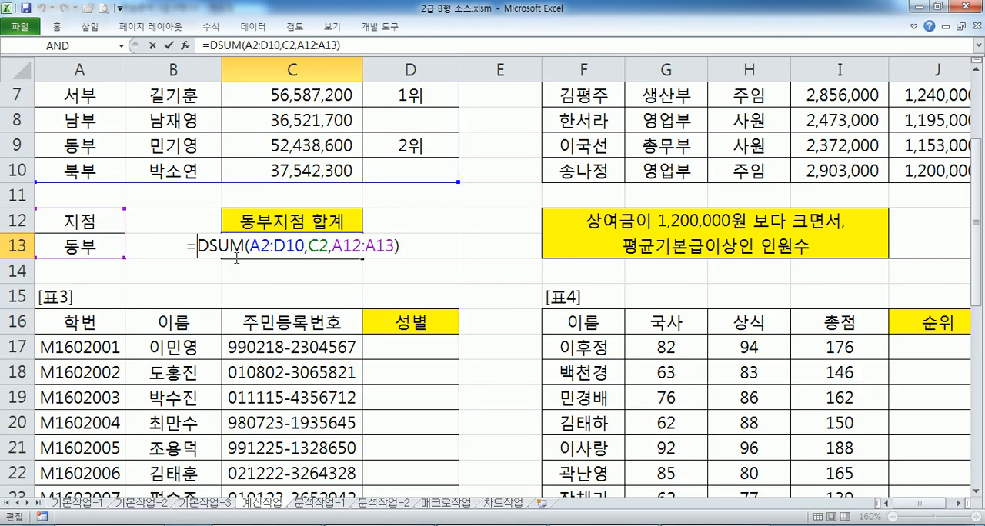
text(ROUND)
key(Down)
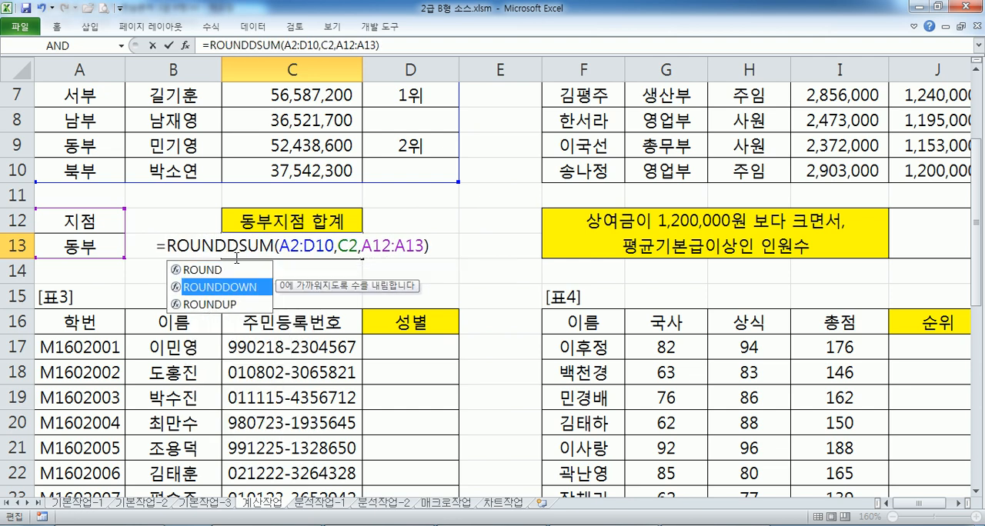
key(Down)
key(Tab)
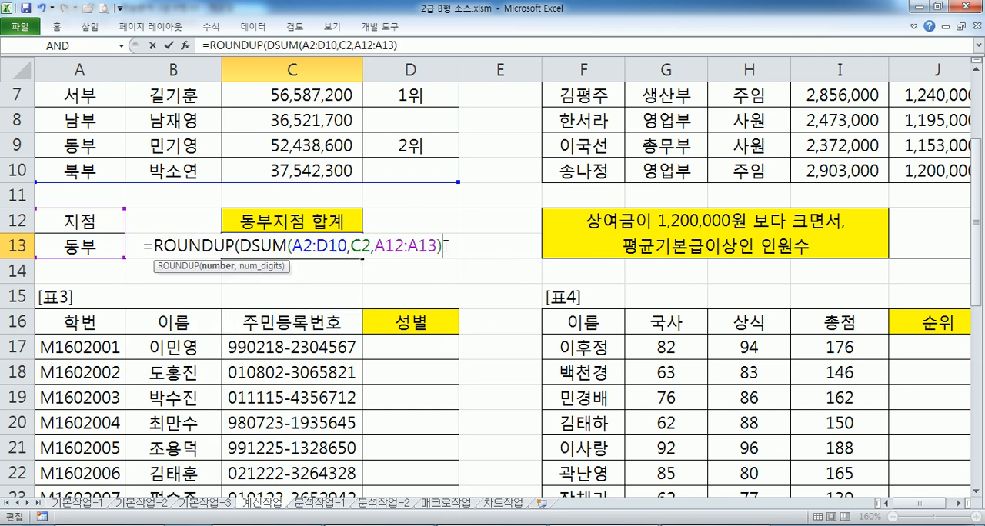
Complete C13's ROUNDUP formula with -3 as the number of digits and enter it
text(,-3)
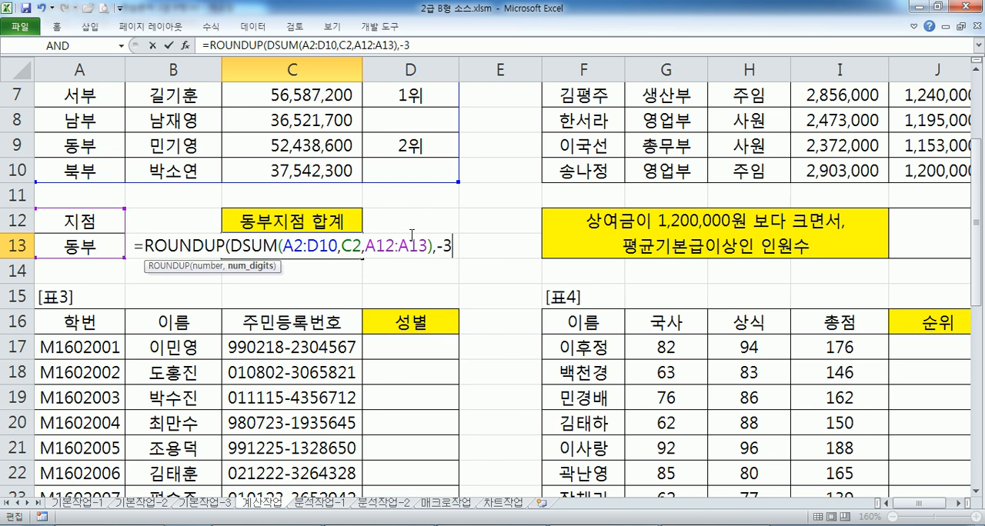
text())
key(Return)
key(Up)
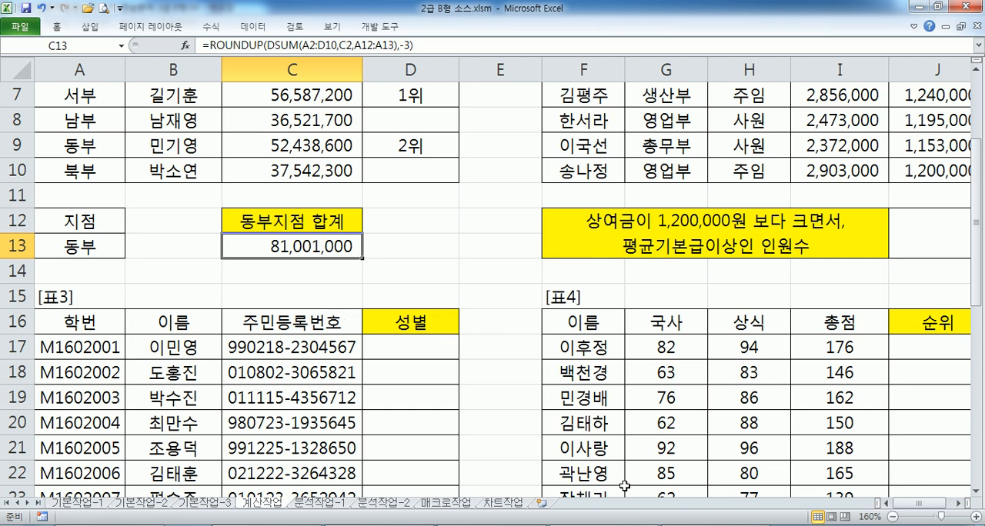
Examine [표2] with its result cell J12, and switch to Notepad to read task 2 about 상여금 and 기본급
drag(875, 504, 812, 508)
click(653, 505)
scroll(840, 477, up, 2)
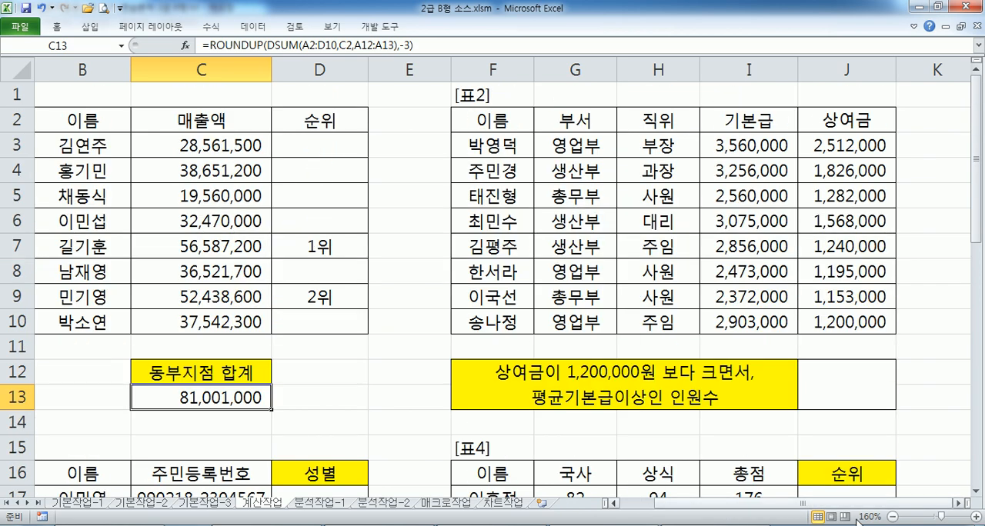
click(957, 503)
click(957, 503)
click(957, 504)
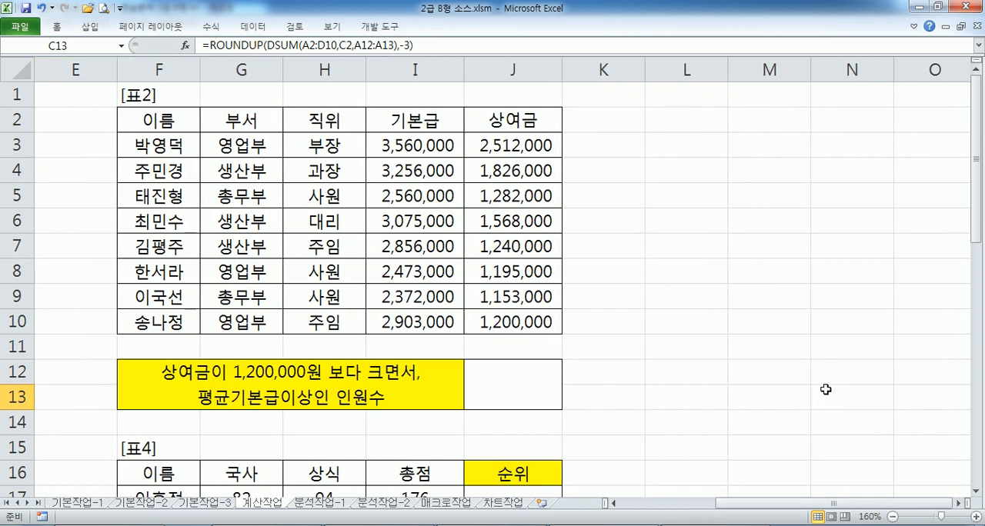
key(alt+Tab)
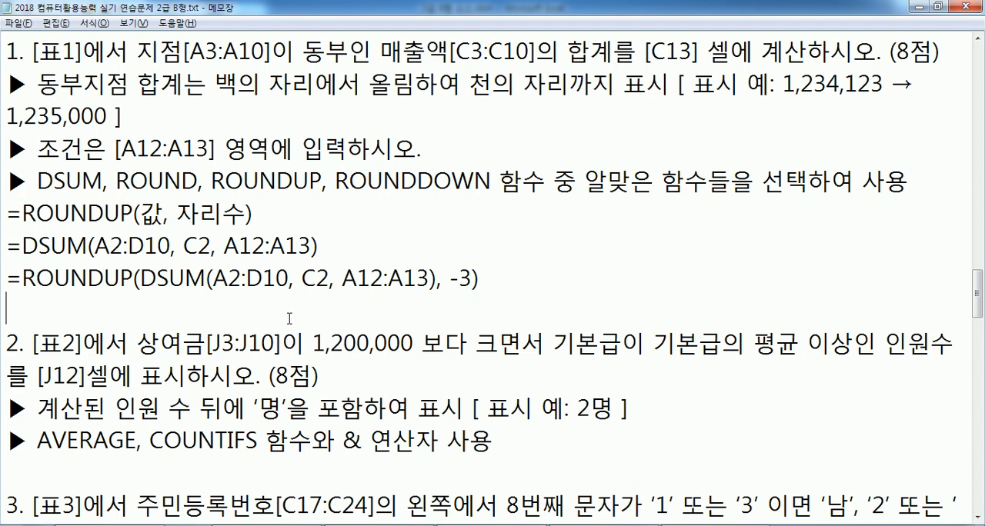
scroll(179, 307, down, 3)
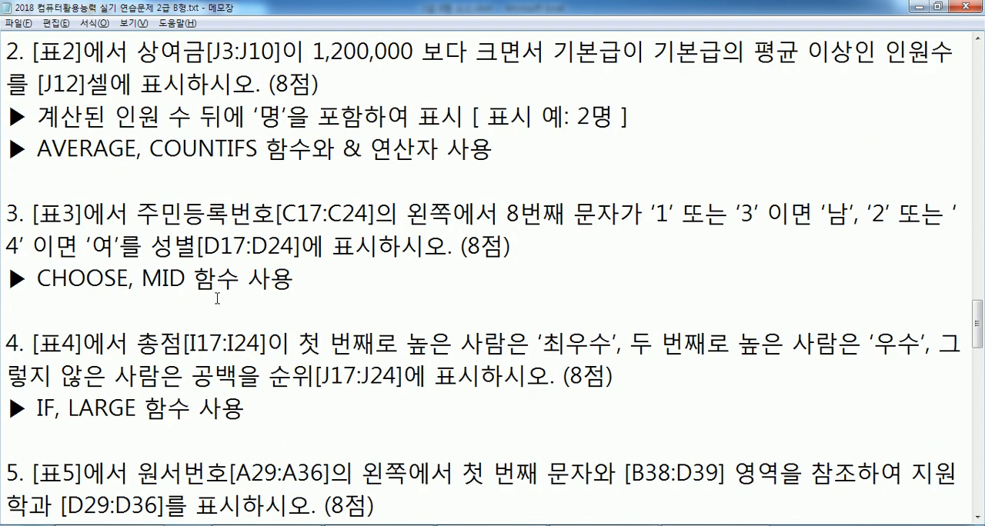
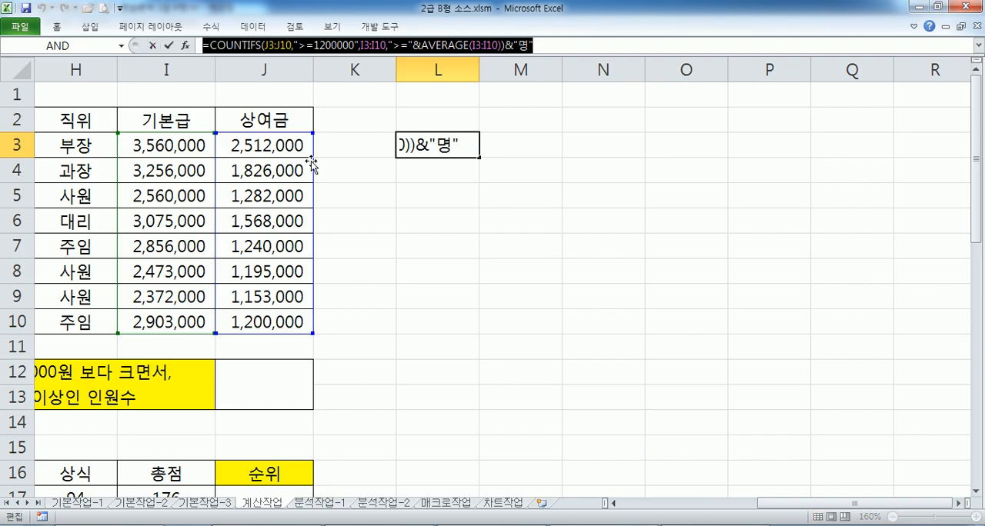
Switch to Notepad and paste the copied COUNTIFS formula for cells J3:J10 and I3:I10 below the 상여금 COUNTIFS example
key(alt+Tab)
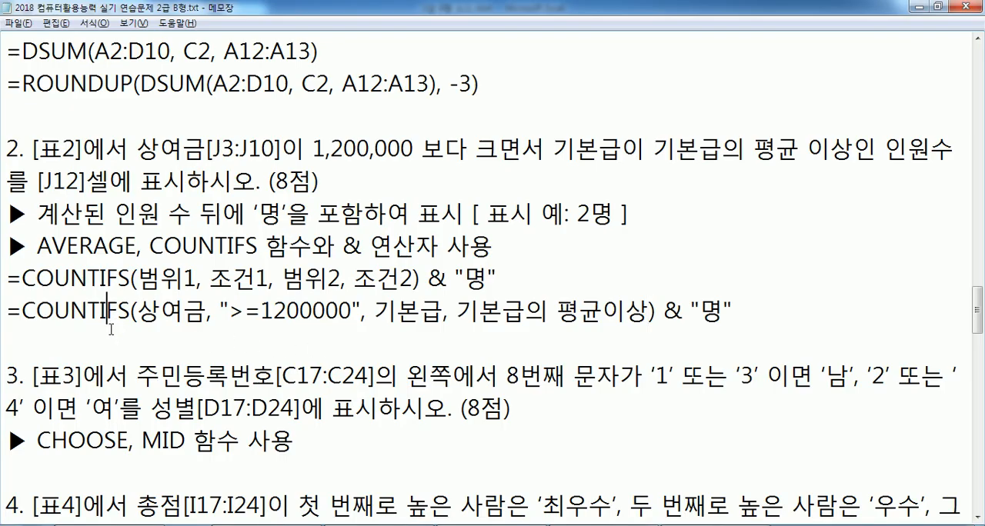
click(111, 339)
text(=COUNTIFS(J3:J10,">=1200000",I3:I10,">="&AVERAGE(I3:I10))&"명")
key(Return)
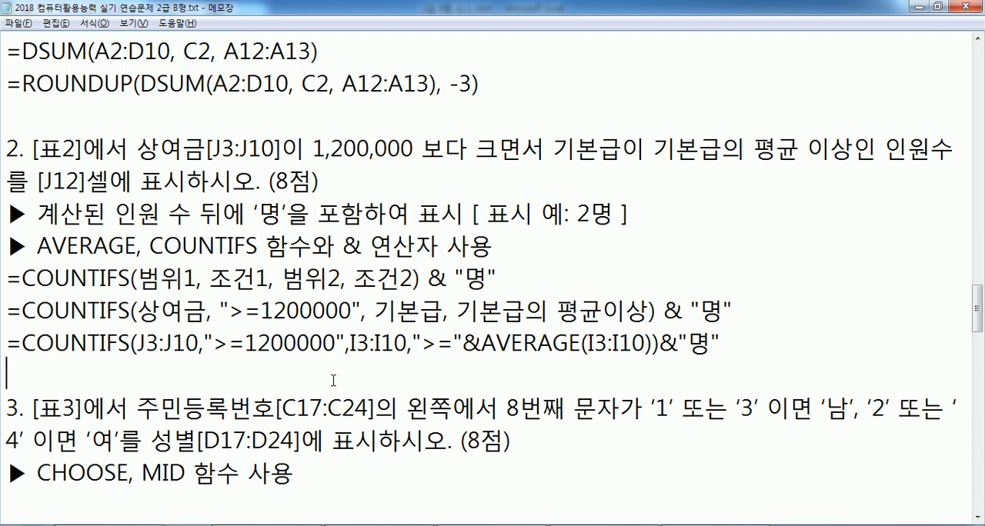
scroll(445, 350, down, 1)
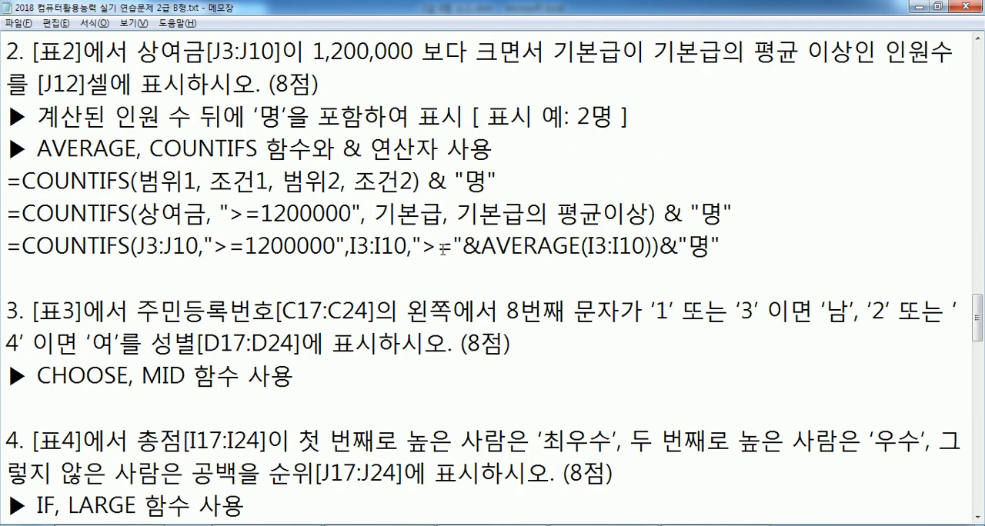
drag(421, 246, 454, 246)
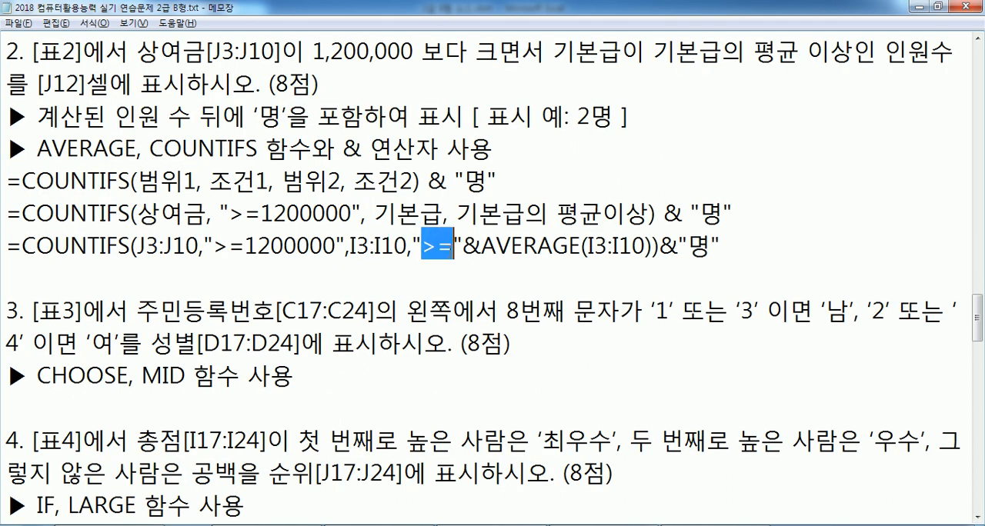
drag(214, 247, 333, 246)
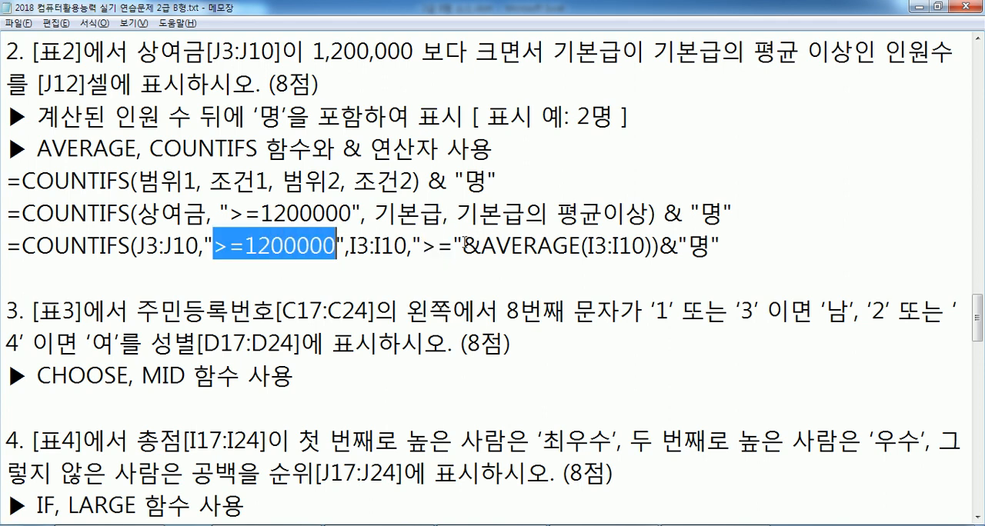
drag(422, 246, 454, 247)
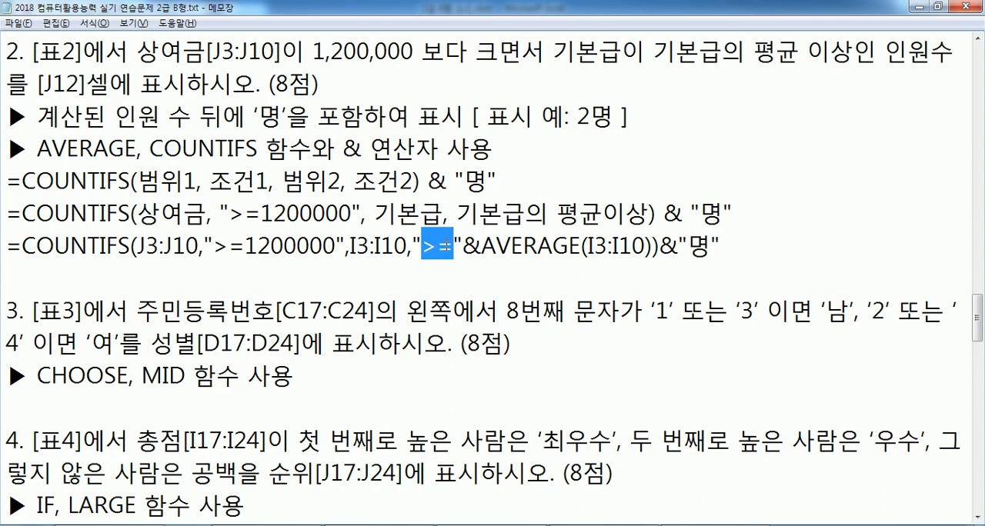
Switch to the Excel workbook and calculate the average 기본급 in L4 with =AVERAGE(I3:I10)
key(alt+Tab)
drag(165, 138, 156, 321)
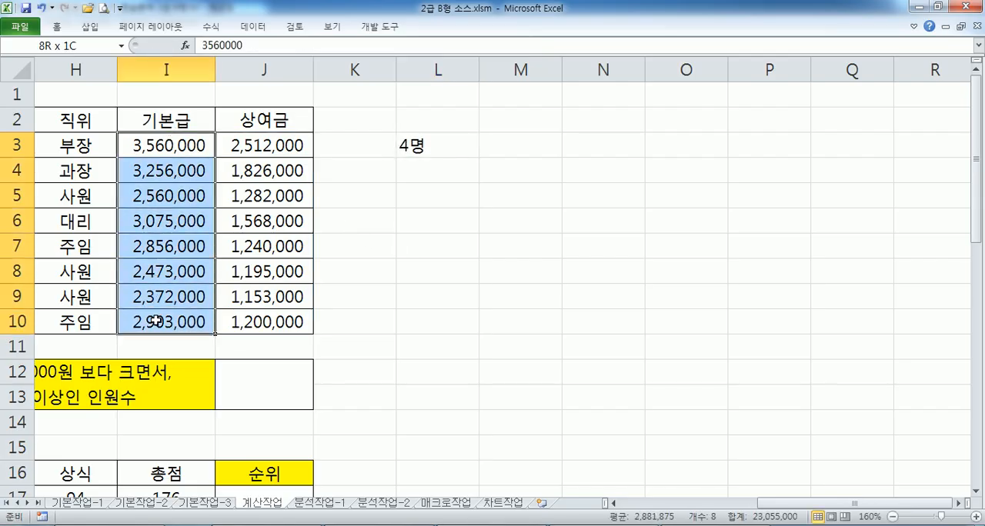
click(422, 163)
text(=ㅁㅍ)
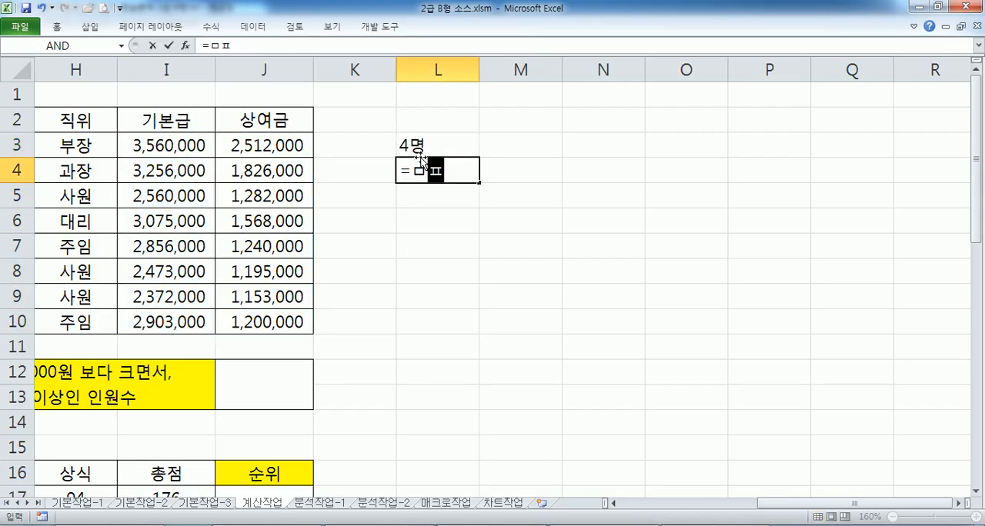
key(BackSpace)
key(BackSpace)
text(AVE)
key(Down)
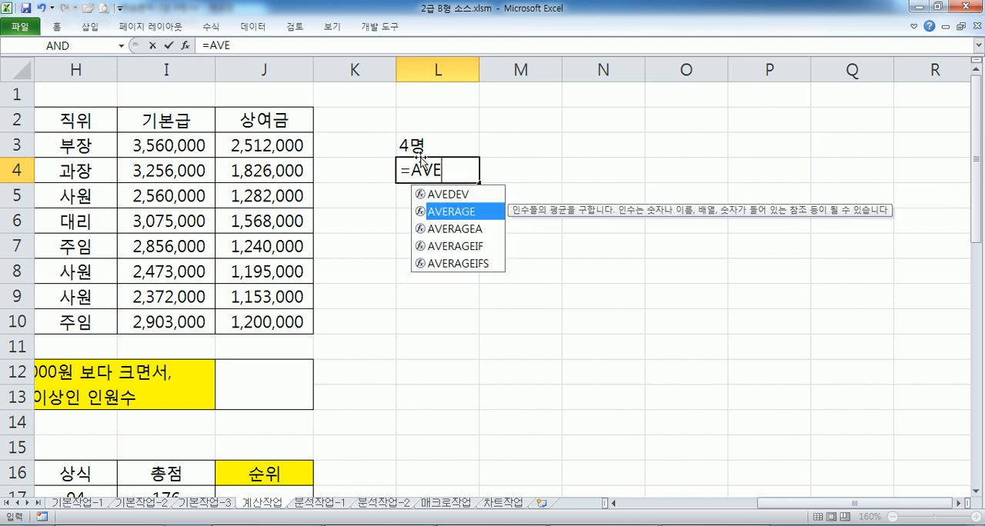
key(Tab)
drag(126, 152, 158, 322)
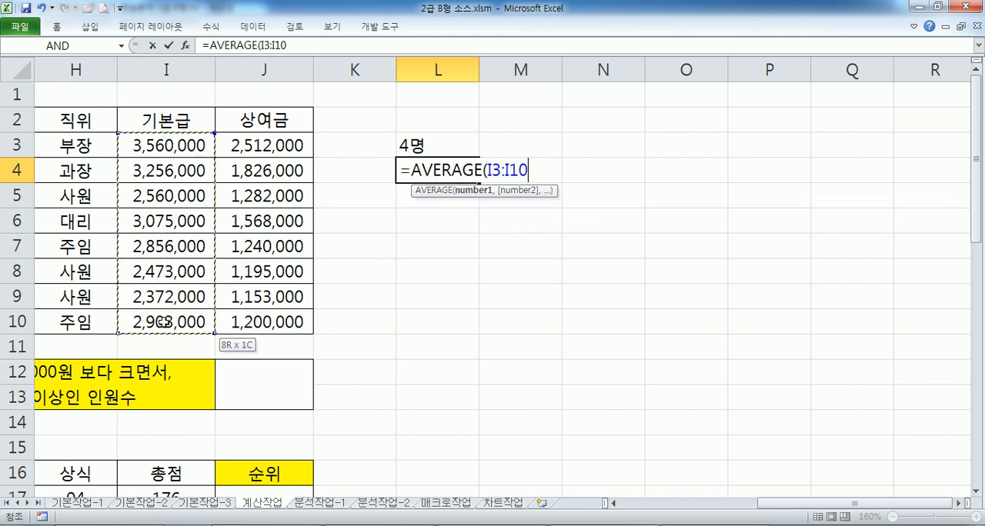
key(Return)
Copy L4's average and paste it over "&AVERAGE(I3:I10) in the Notepad formula, making the second criterion ">= 2,881,875"
click(471, 177)
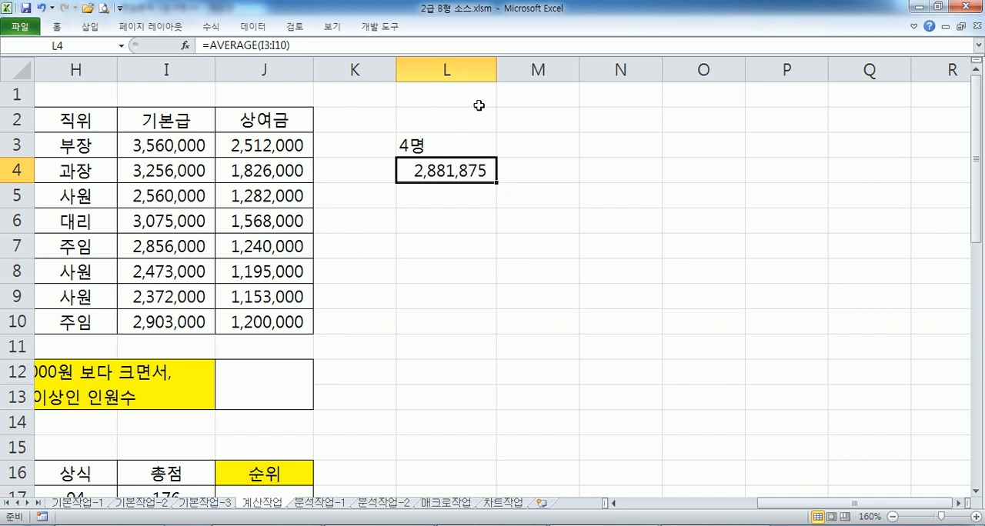
key(ctrl+c)
key(alt+Tab)
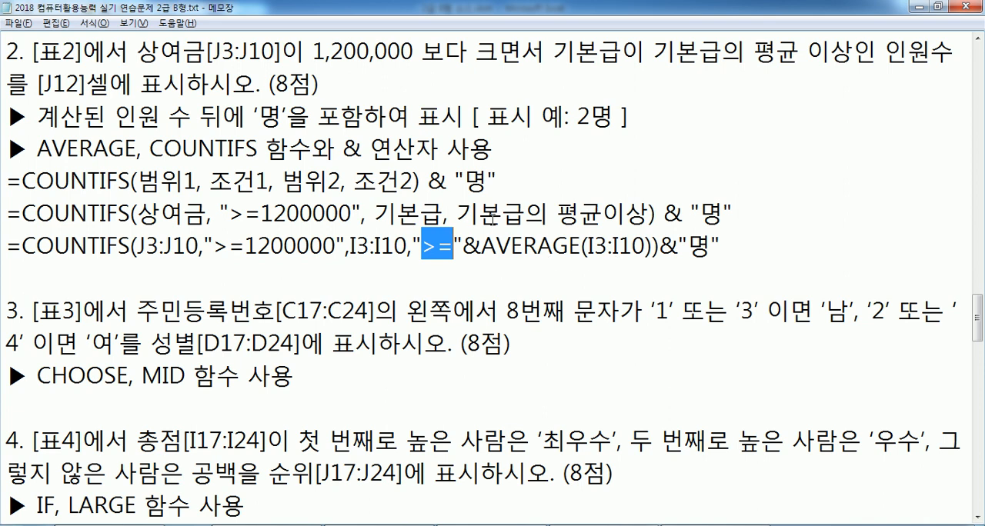
drag(454, 246, 659, 246)
key(ctrl+v)
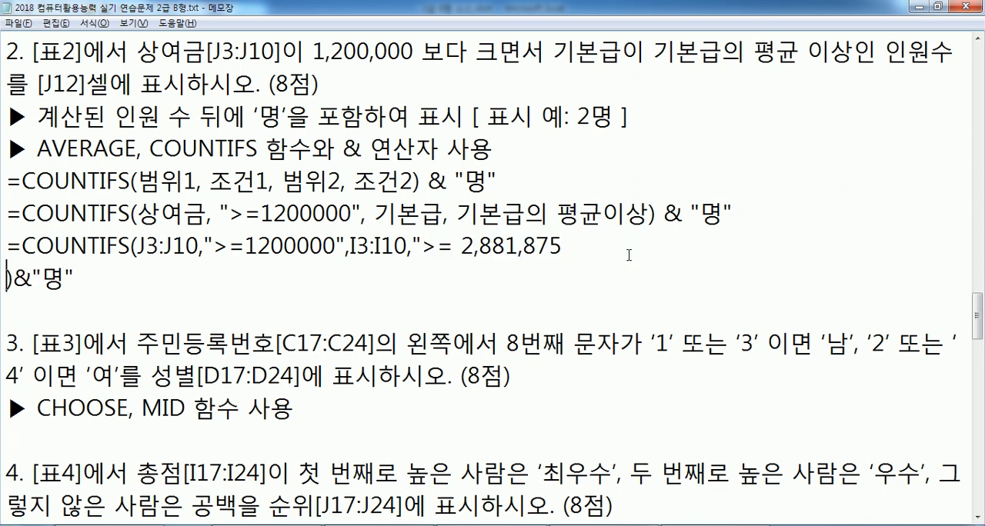
key(BackSpace)
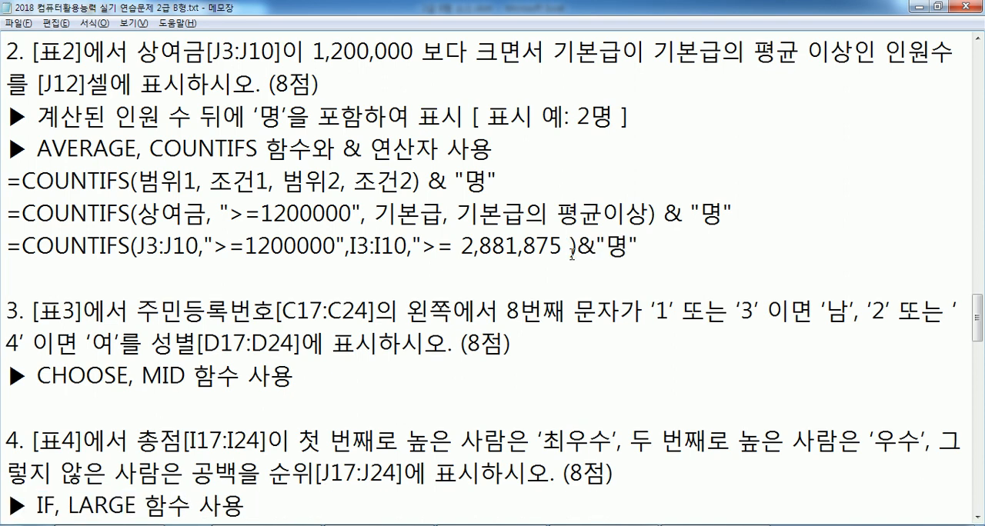
key(BackSpace)
text(")
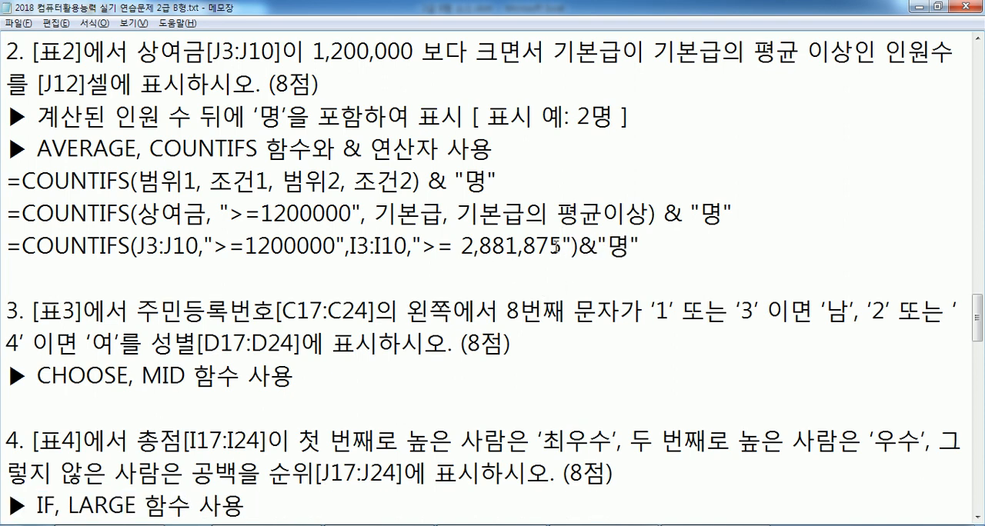
drag(421, 246, 572, 247)
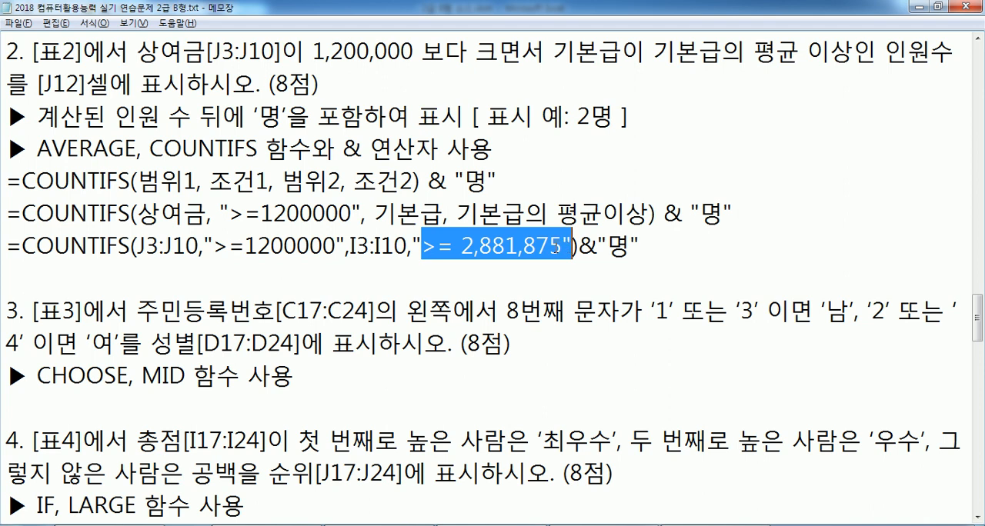
click(554, 245)
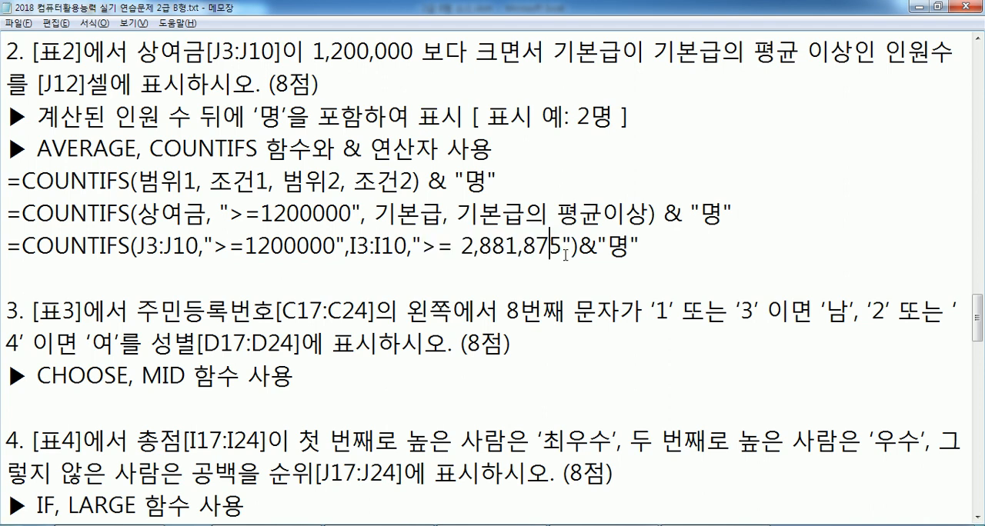
Copy L3's full COUNTIFS formula from the Excel workbook and paste it in Notepad below the version with the literal average
click(524, 266)
key(alt+Tab)
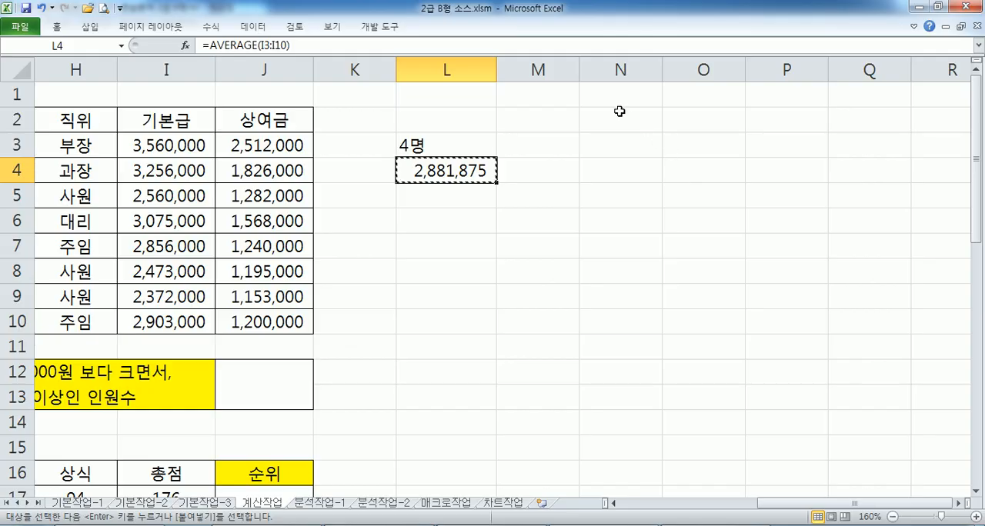
key(Escape)
click(451, 145)
drag(561, 49, 202, 44)
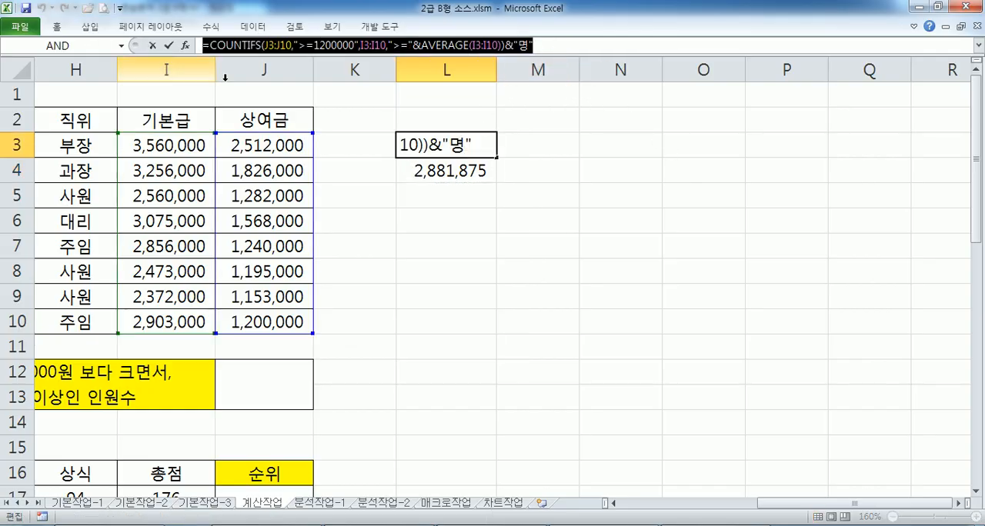
key(ctrl+c)
key(alt+Tab)
key(ctrl+v)
key(Return)
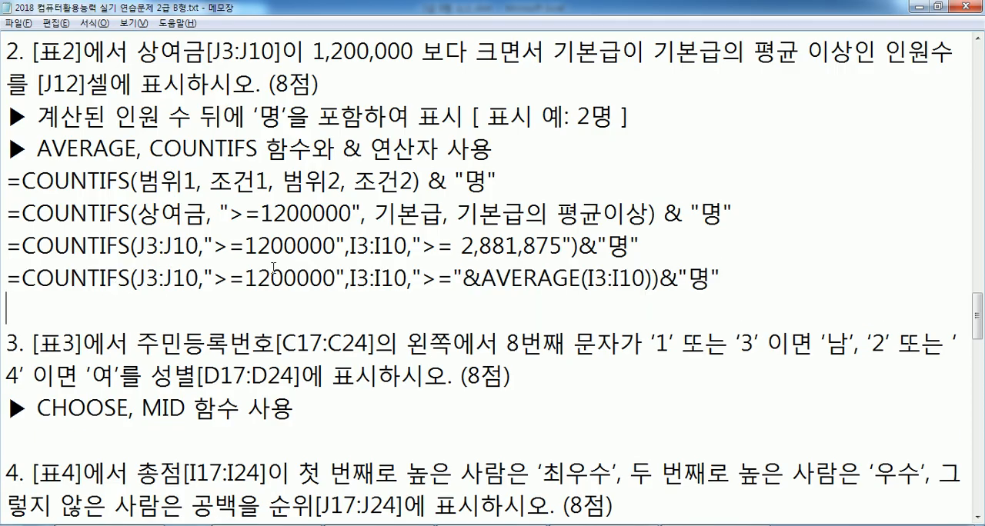
Remove the space and commas from the literal average so the criterion reads ">=2881875"
drag(420, 277, 482, 279)
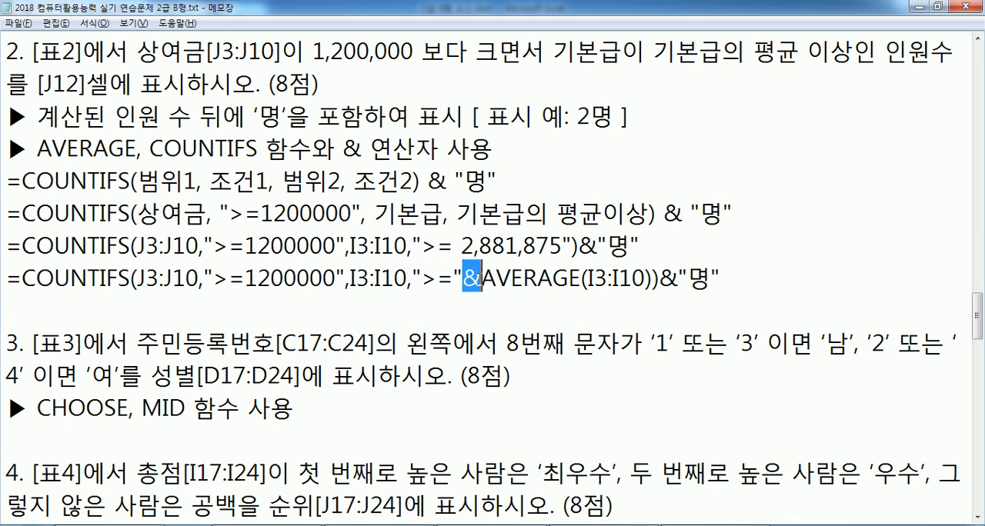
drag(453, 246, 422, 246)
key(Delete)
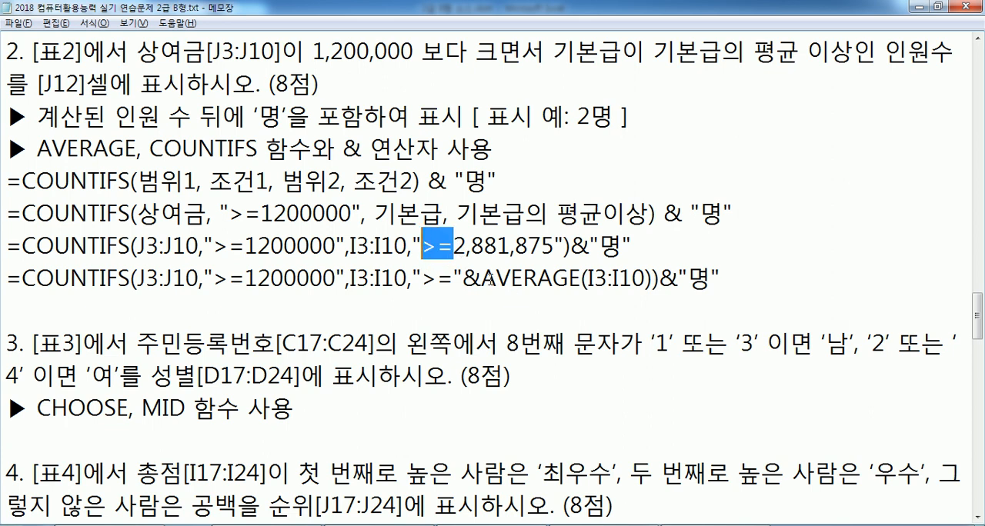
drag(482, 279, 646, 279)
drag(454, 247, 483, 246)
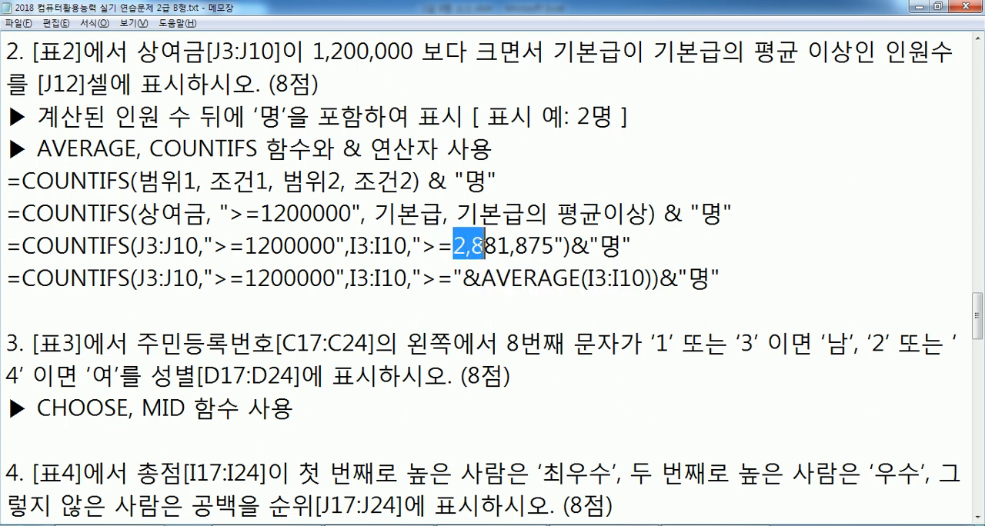
click(470, 250)
key(BackSpace)
click(506, 251)
key(BackSpace)
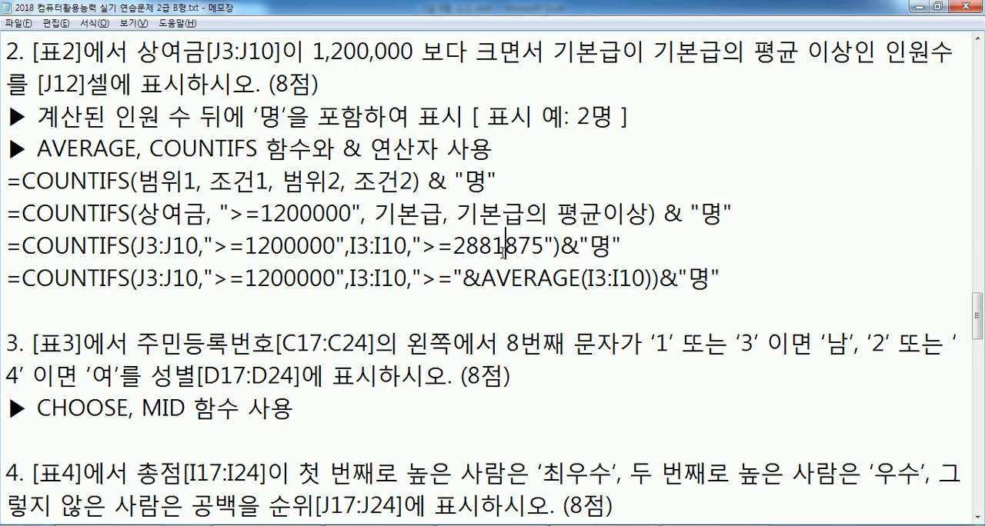
Compare the literal average criterion with the ">="&AVERAGE(I3:I10) form and the ">=1200000" criterion in the two formulas
drag(454, 248, 542, 250)
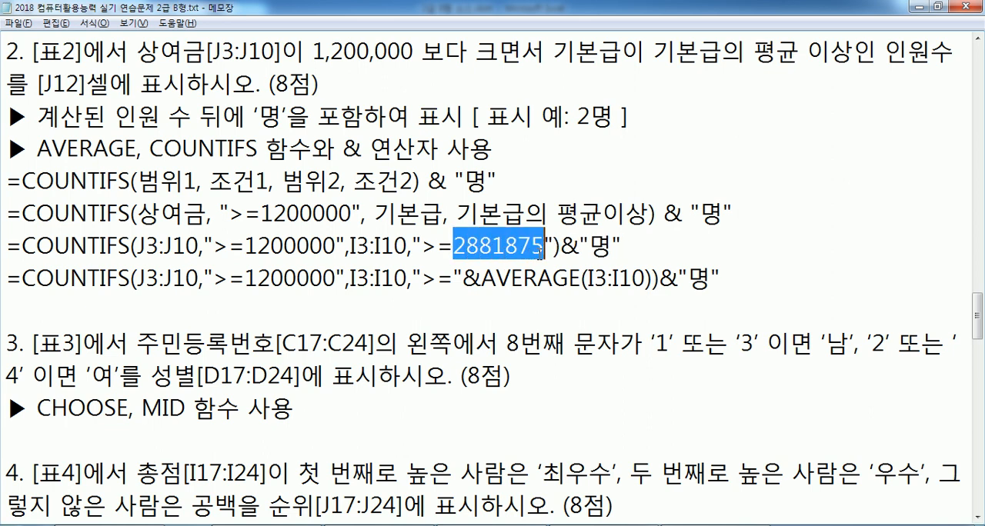
drag(653, 278, 485, 279)
click(462, 279)
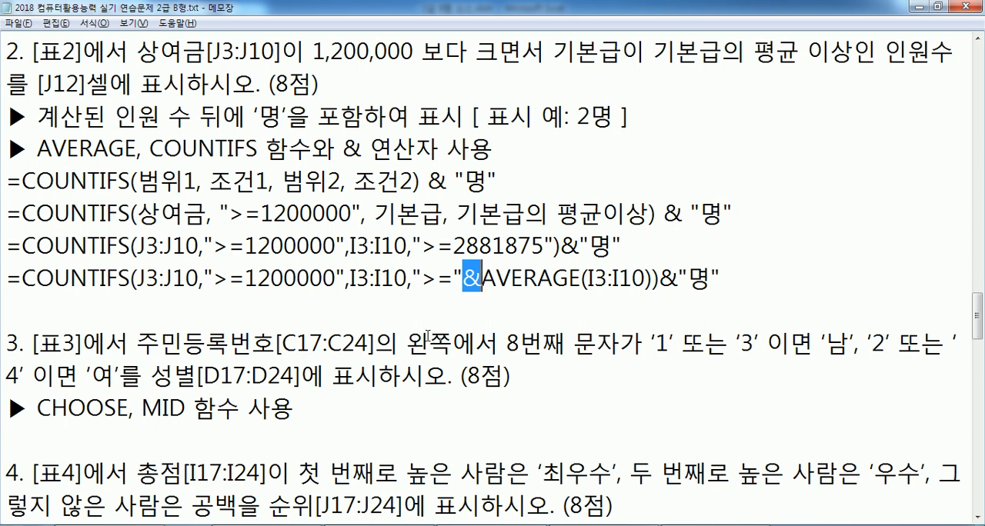
click(387, 307)
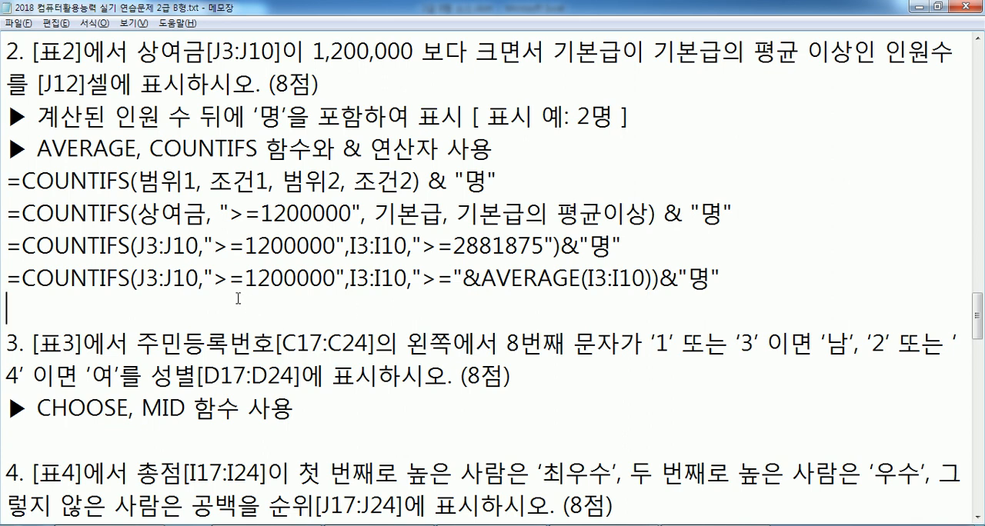
drag(214, 276, 335, 279)
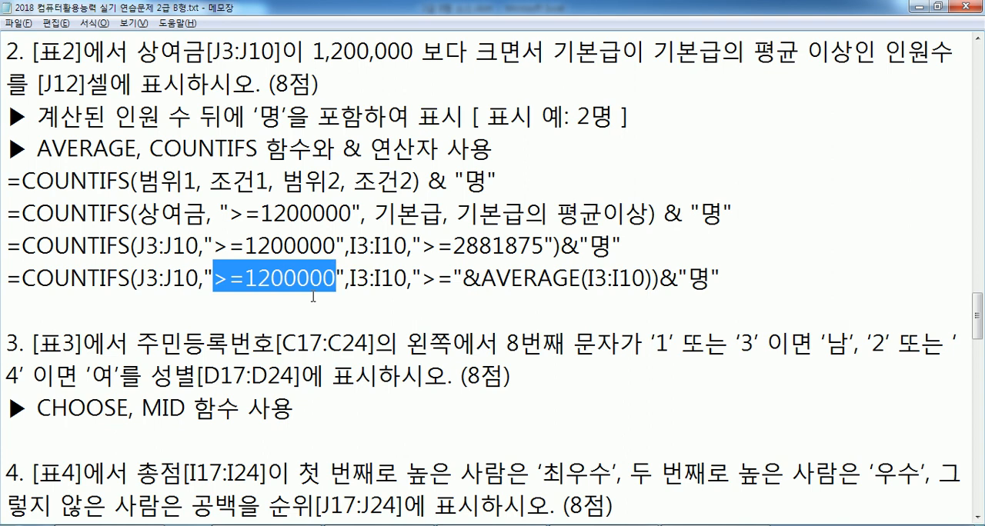
click(423, 278)
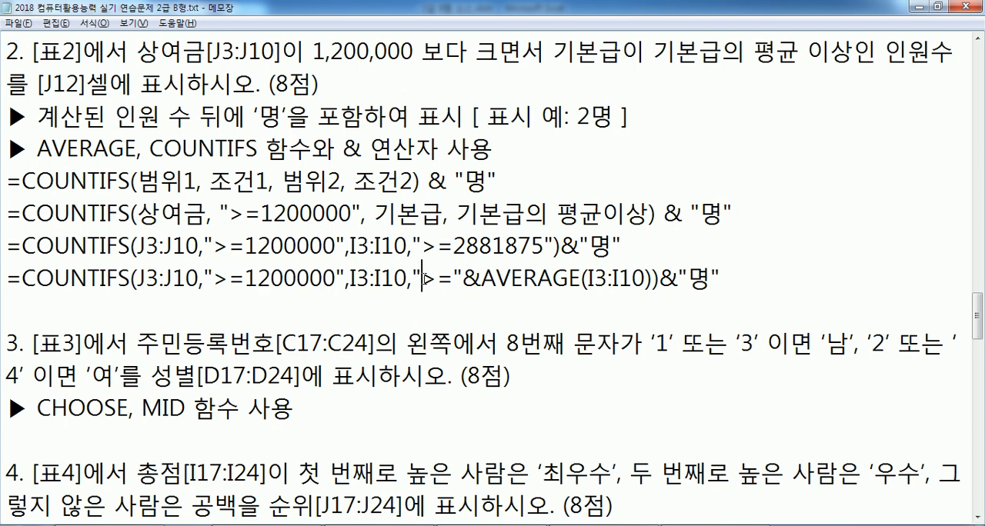
drag(423, 278, 570, 278)
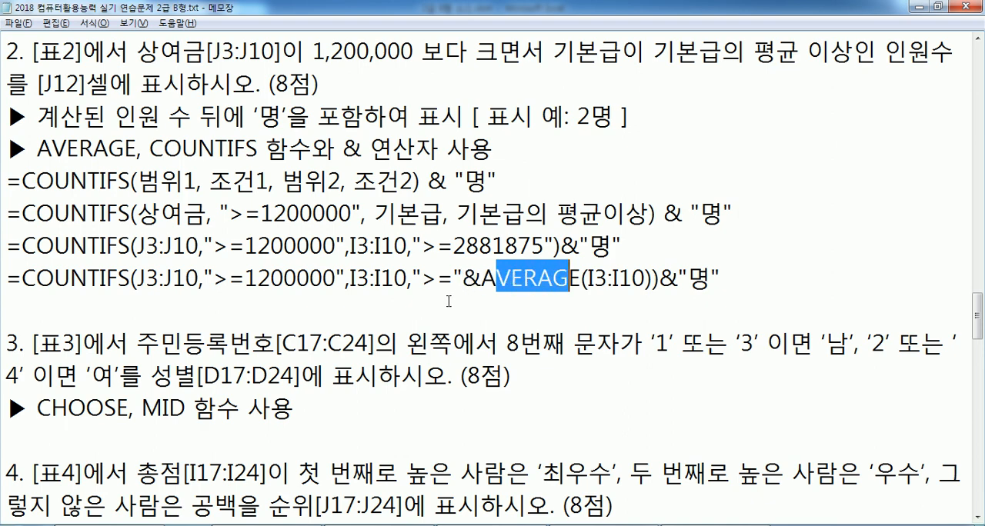
Add blank lines below the AVERAGE version of the formula and start a pattern line there with =">="&
click(448, 301)
key(Return)
key(Return)
scroll(313, 328, down, 2)
click(112, 151)
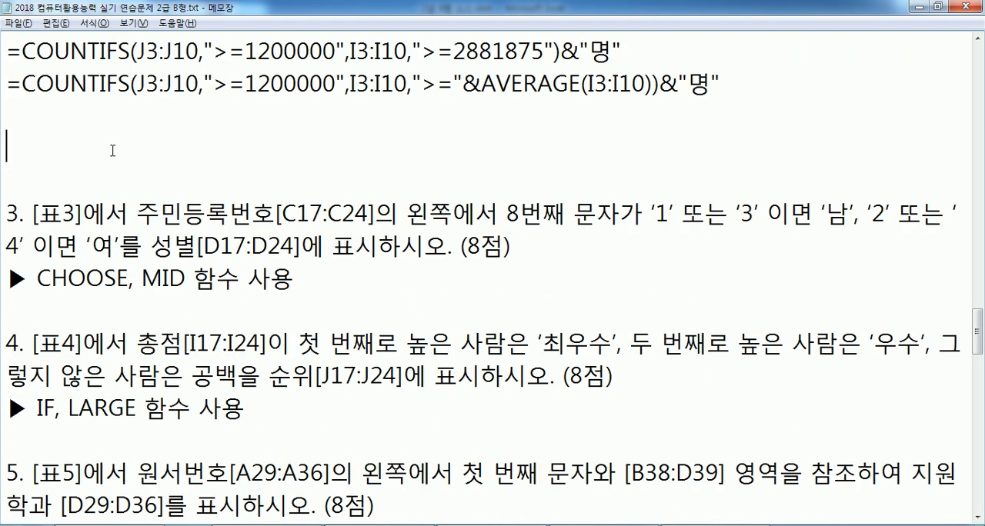
text(=">="&)
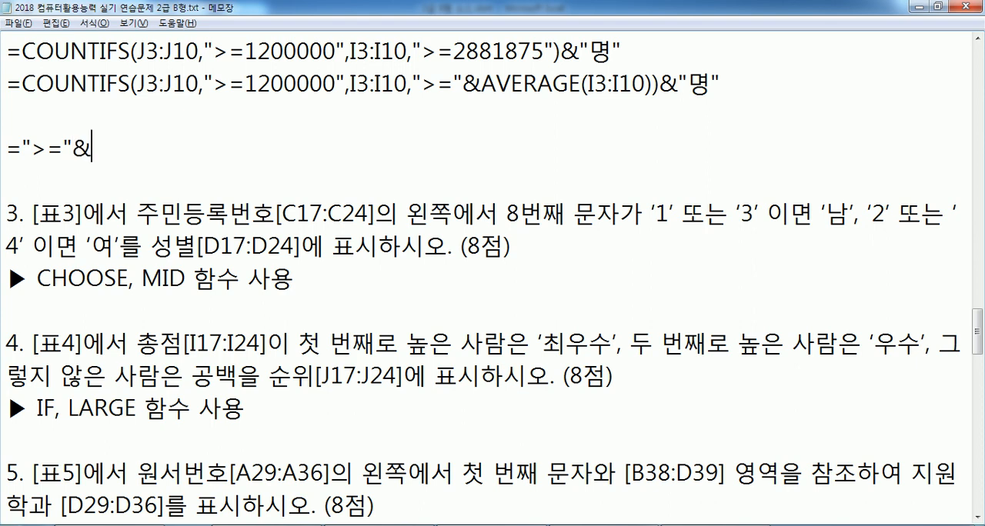
text(GKA)
Complete the pattern line with 함수 after the & operator
key(BackSpace)
key(BackSpace)
key(BackSpace)
key(Hangul)
text(함ㅅㅜ)
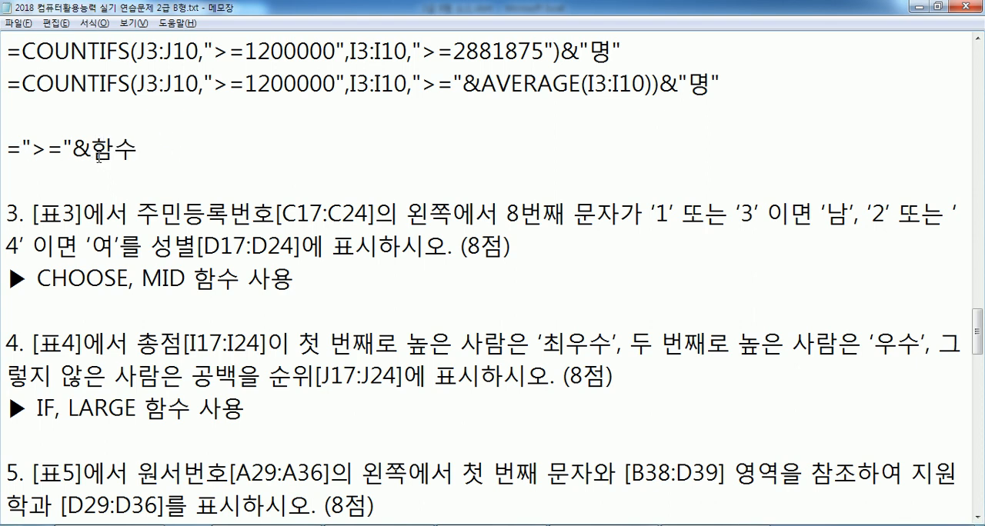
drag(30, 150, 64, 150)
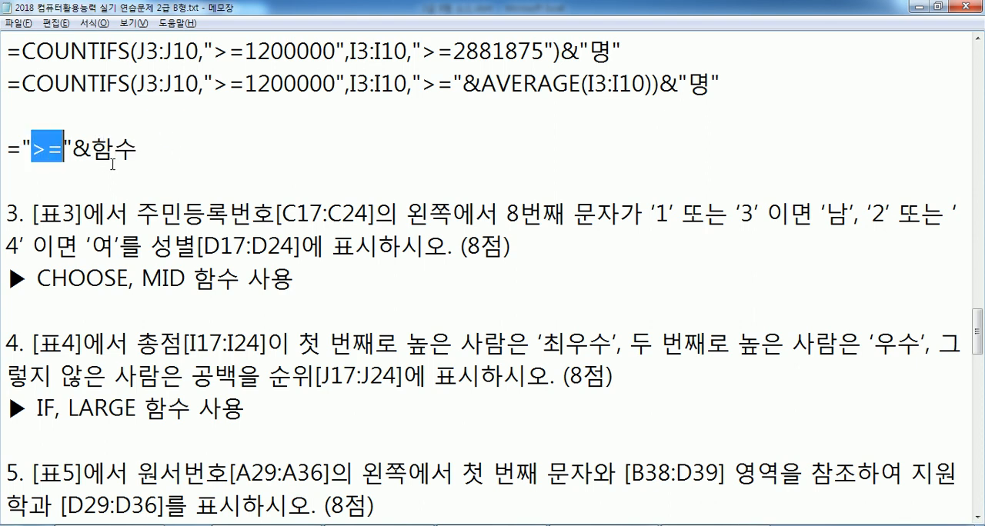
click(177, 151)
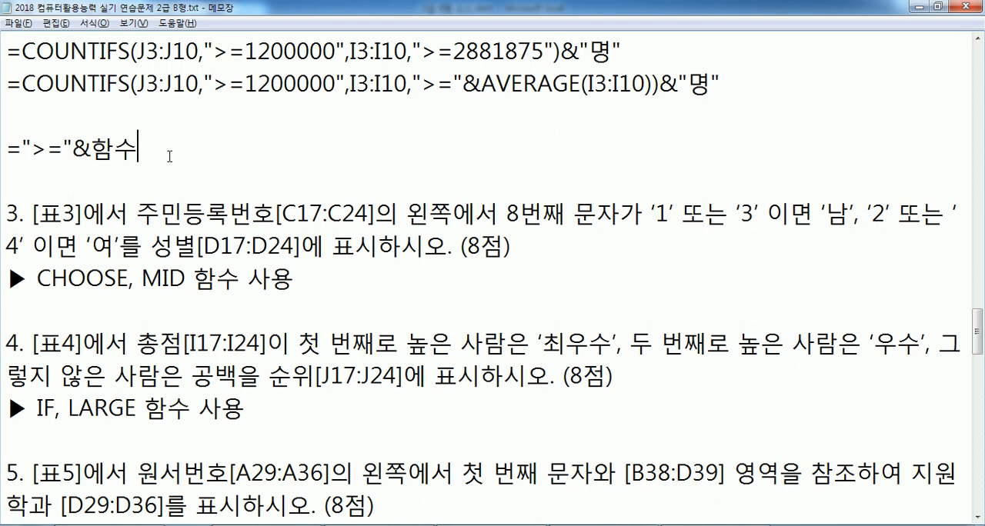
Replace 함수 in the pattern line with AVERAGE(I3:I10) and add the line >=2881875 directly below it
drag(413, 83, 654, 83)
drag(21, 146, 151, 146)
key(ctrl+v)
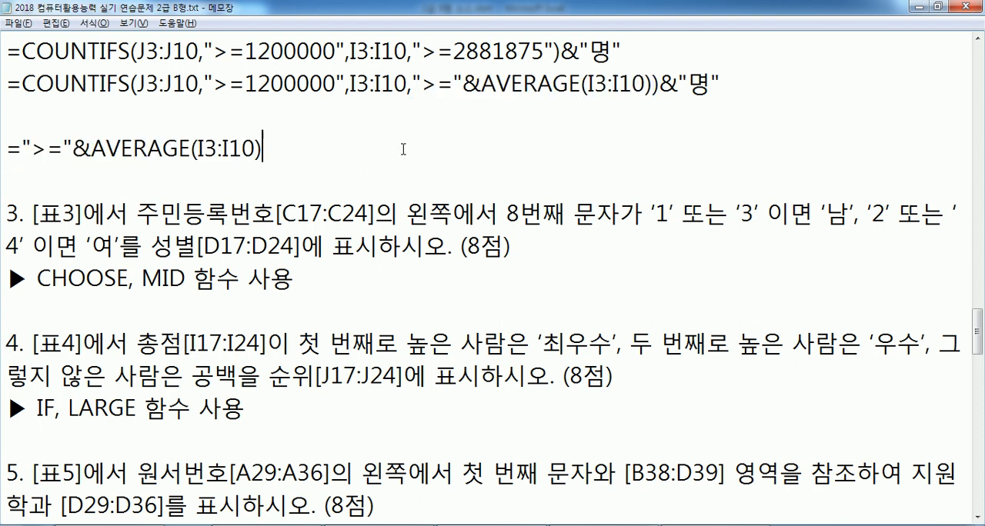
key(Return)
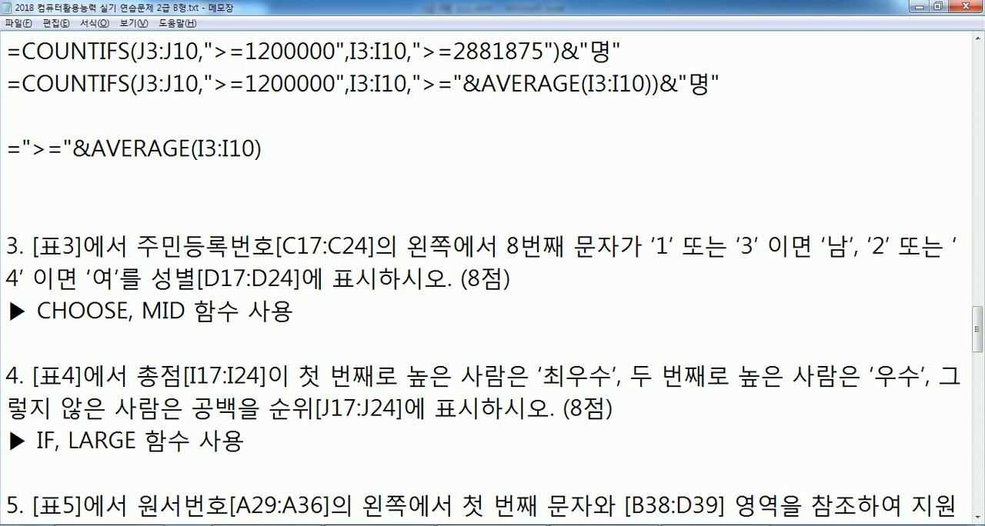
text(>=2881875)
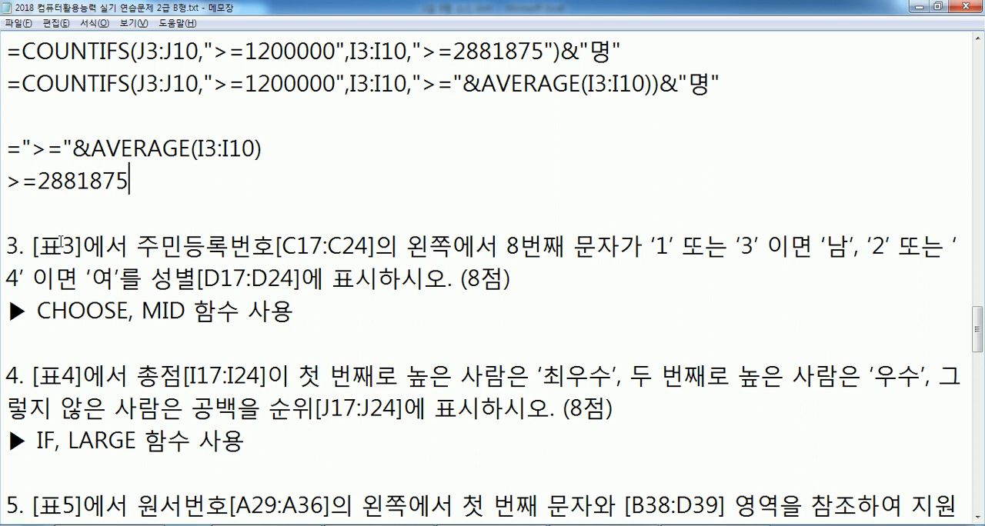
Switch to Excel, clear the formula from L3 and enter =COUNTIFS(J3:J10,">=1200000",I3:I10,">="&AVERAGE(I3:I10))&"명" in J12
scroll(206, 241, up, 1)
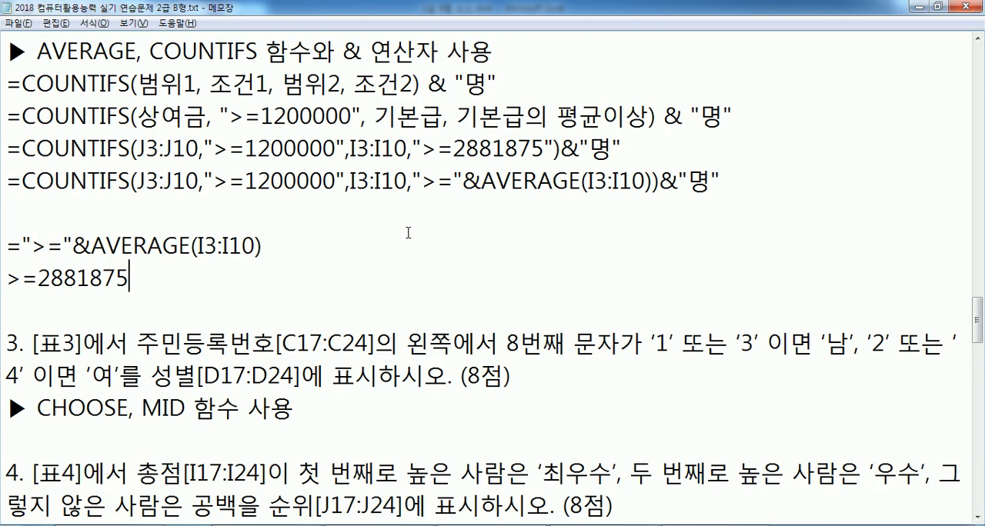
key(alt+Tab)
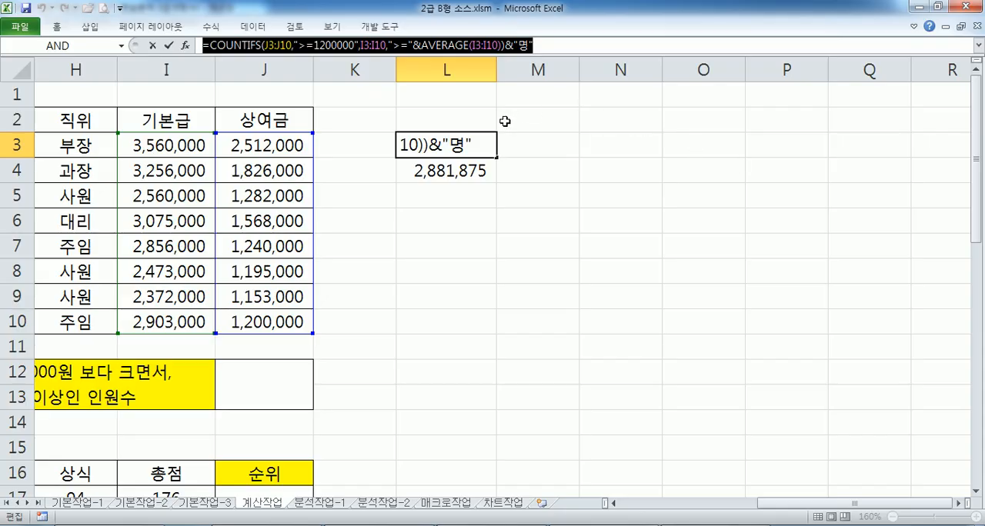
key(Escape)
drag(547, 49, 126, 39)
key(Delete)
click(255, 378)
key(ctrl+v)
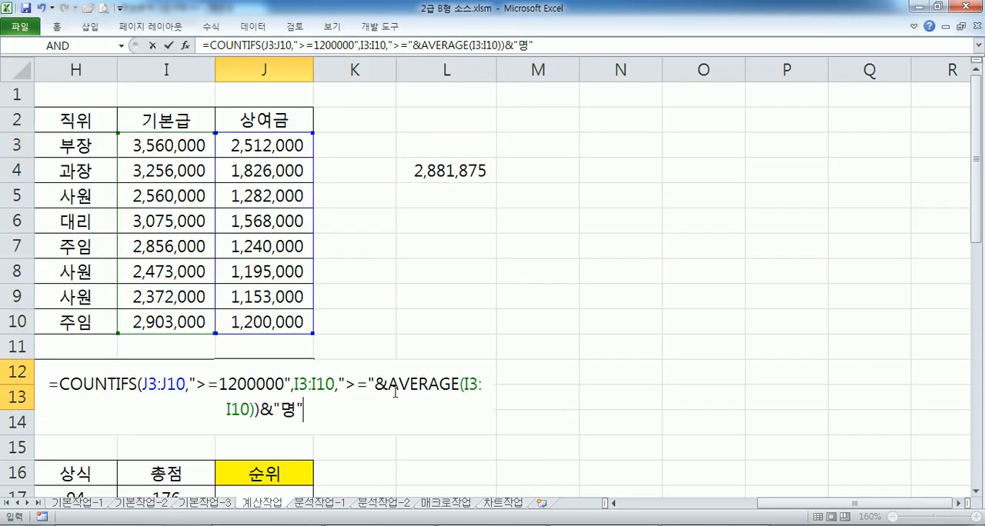
key(Return)
click(281, 378)
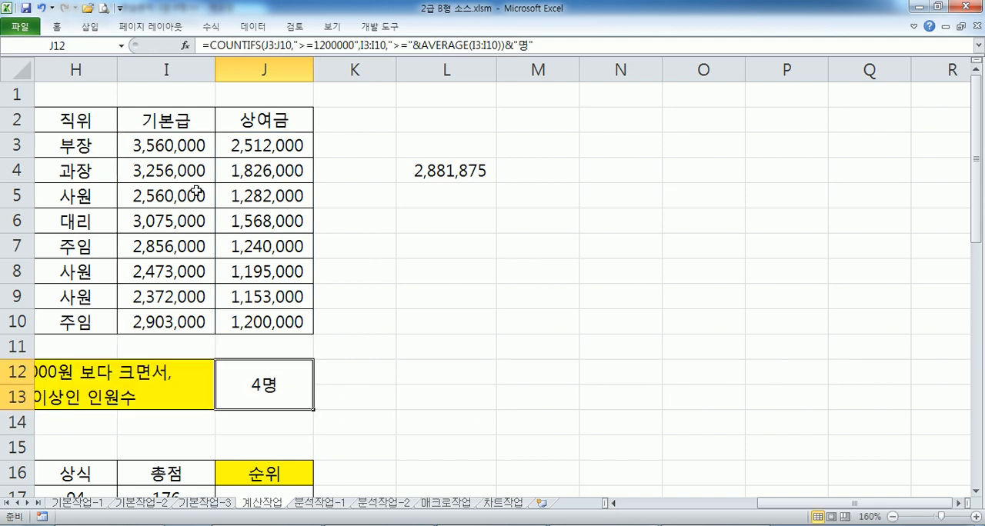
Check the 기본급 and 상여금 values in rows 3, 4, 6 and 10 against the two COUNTIFS criteria by highlighting them together
click(154, 146)
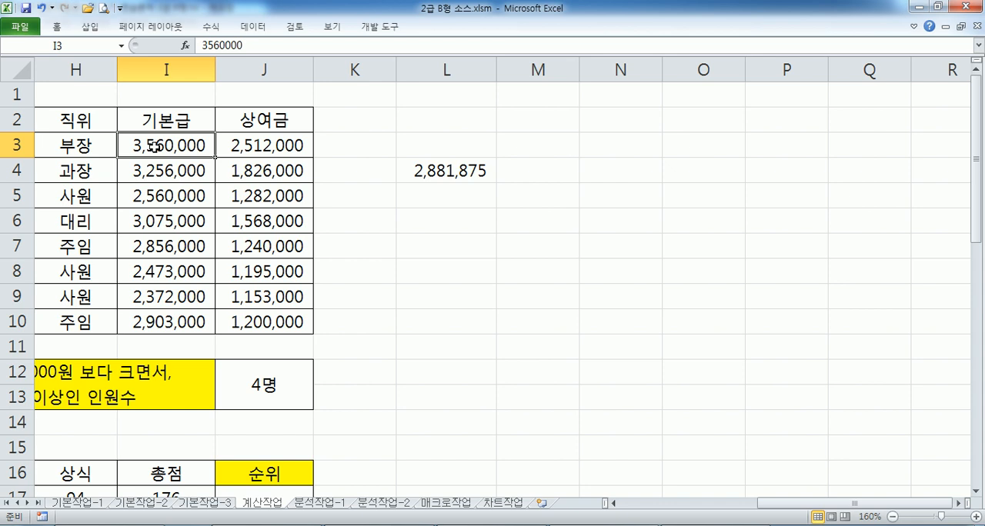
drag(155, 146, 241, 165)
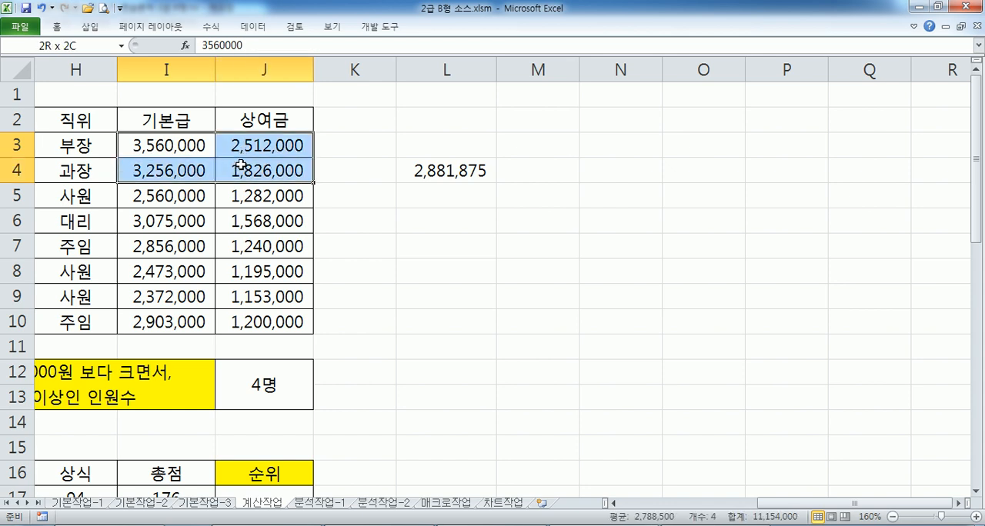
key(alt+Tab)
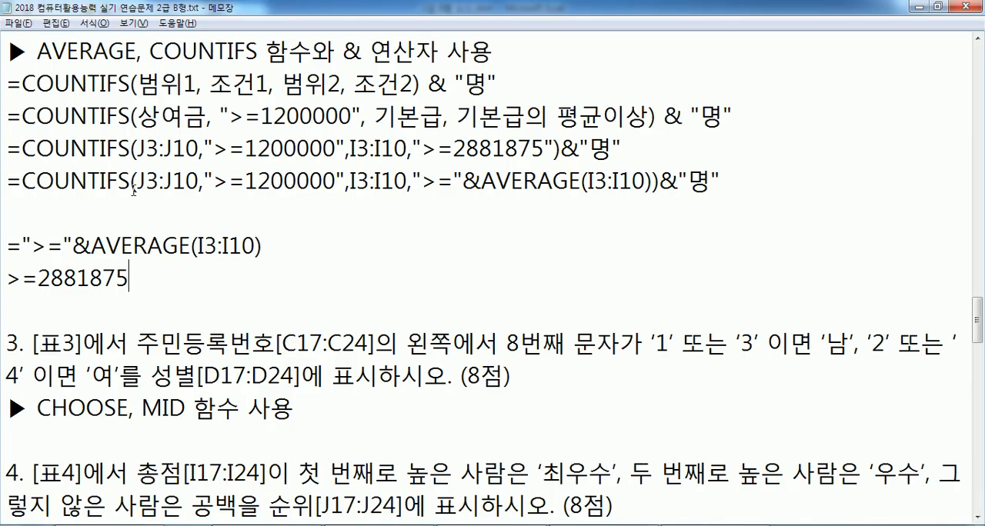
key(alt+Tab)
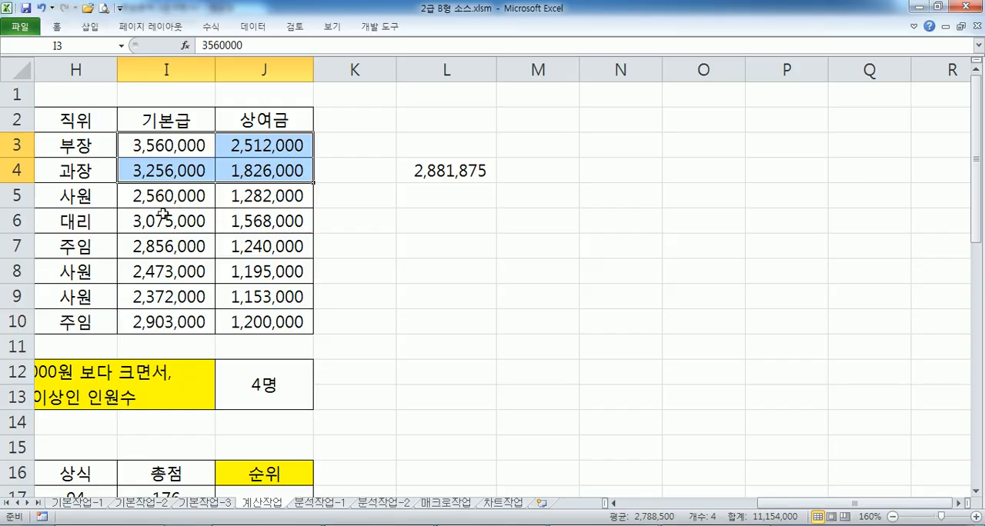
drag(161, 216, 246, 218)
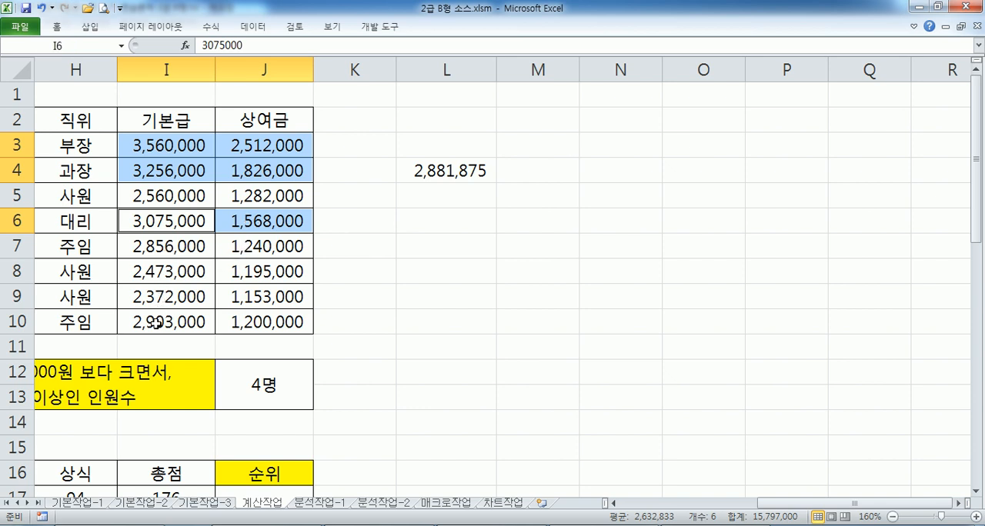
drag(157, 324, 245, 331)
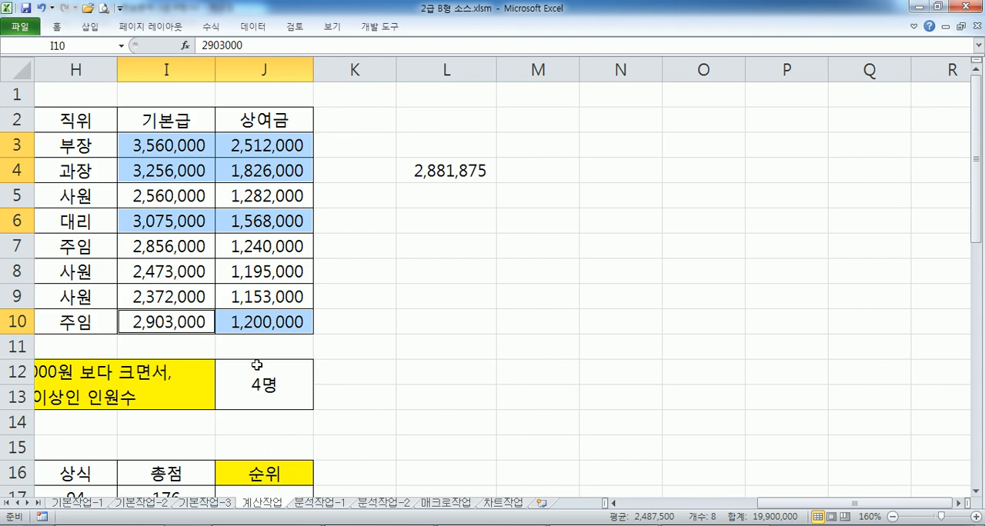
Bring [표3] into view in Excel and, back in Notepad, add a blank line below question 3's CHOOSE, MID hint
key(Home)
scroll(314, 347, down, 5)
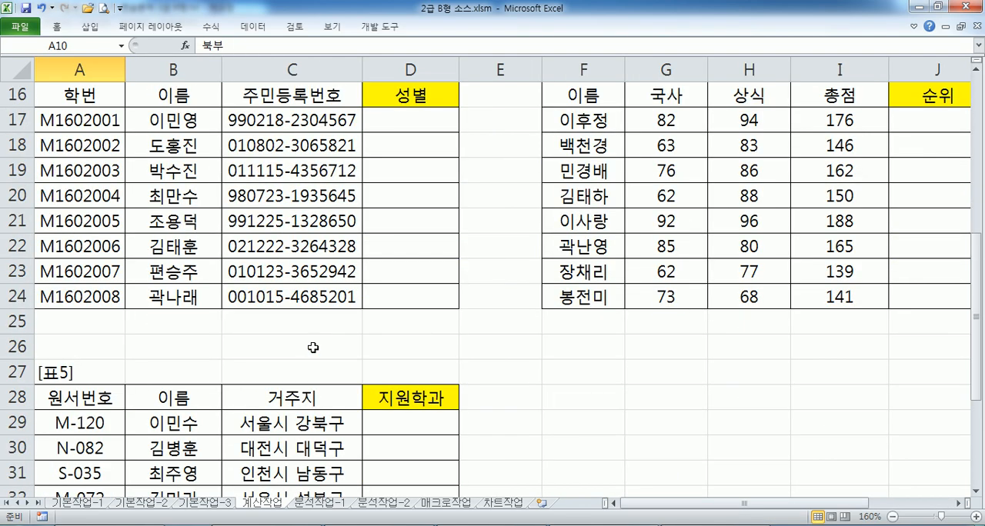
click(976, 70)
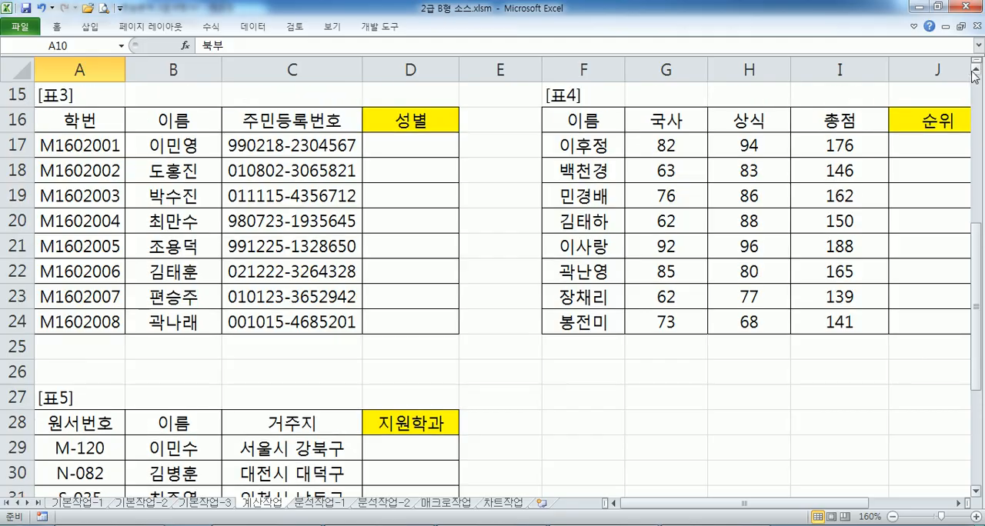
key(alt+Tab)
scroll(385, 281, down, 2)
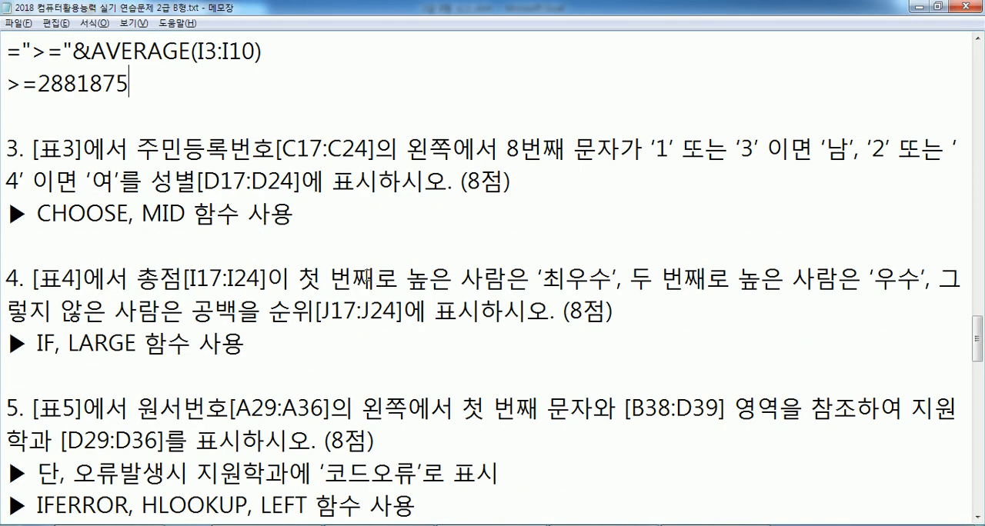
click(325, 232)
key(Return)
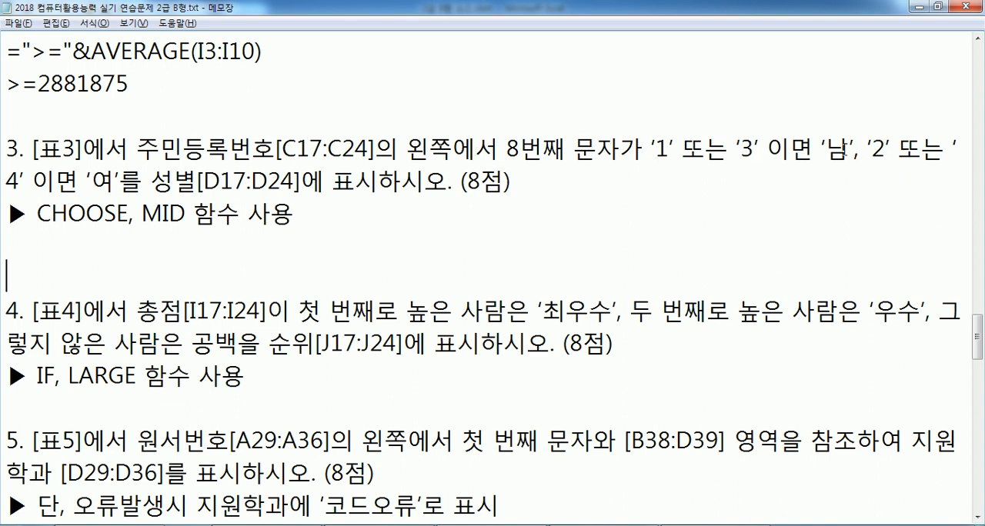
Start the question 3 solution directly below its CHOOSE, MID hint with =CHOOSE(MID(C17,8,1)
click(85, 224)
click(94, 241)
text(=CHOOSE()
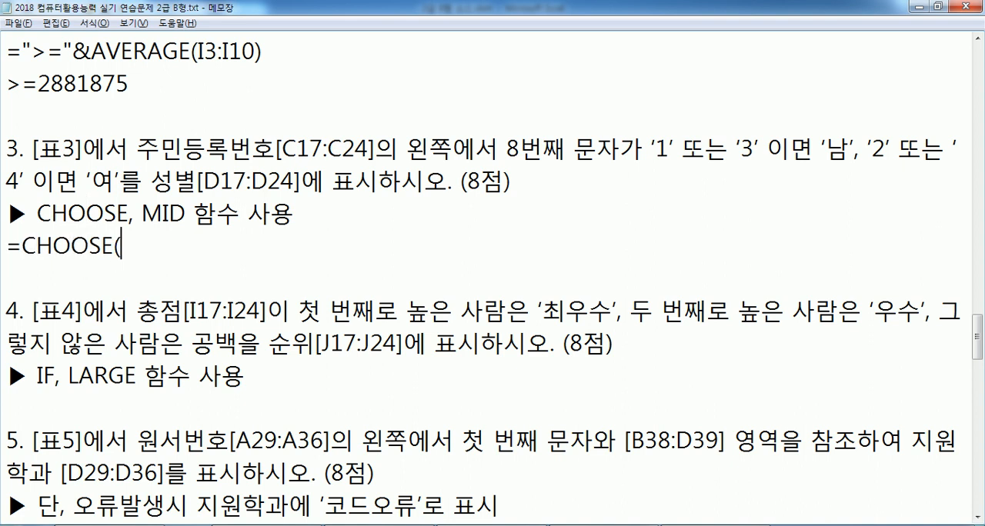
text(MID(주)
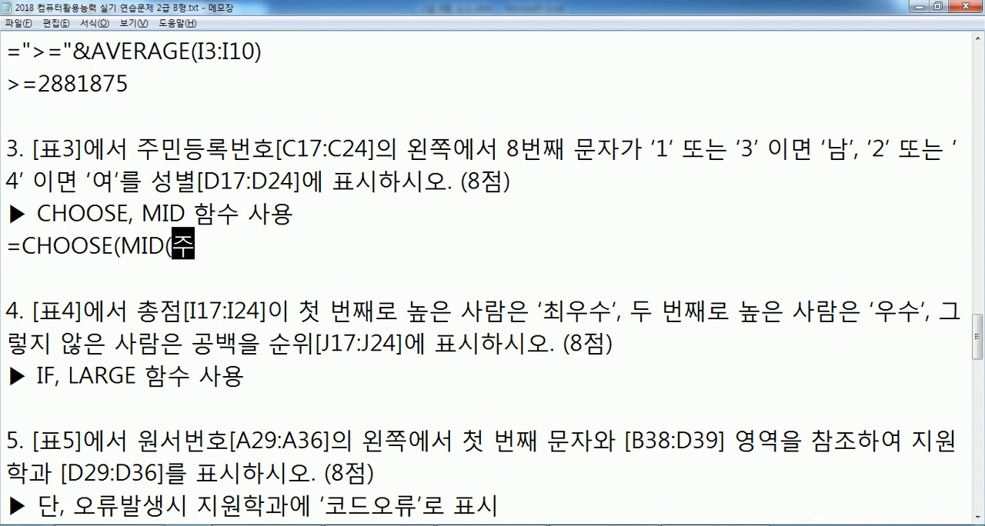
text(민ㄷ)
key(BackSpace)
key(BackSpace)
key(BackSpace)
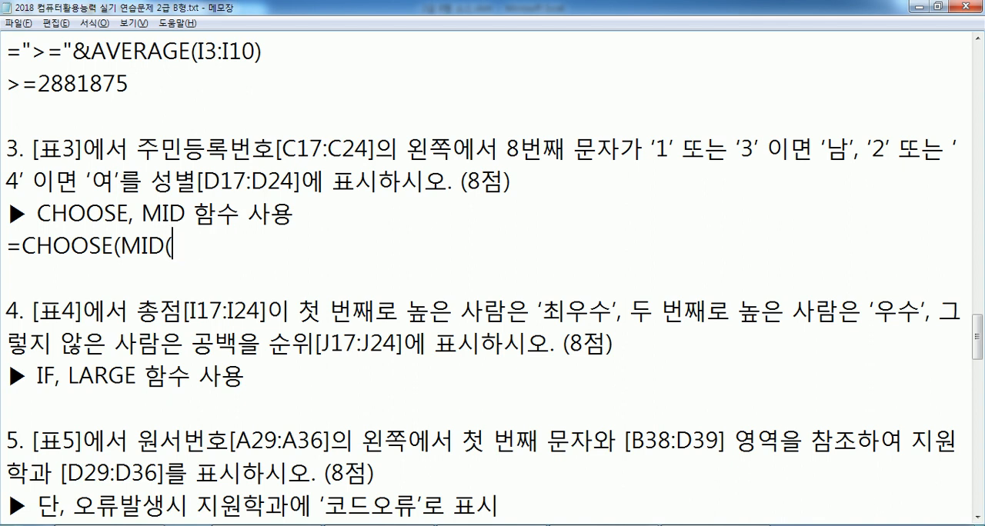
text(C17)
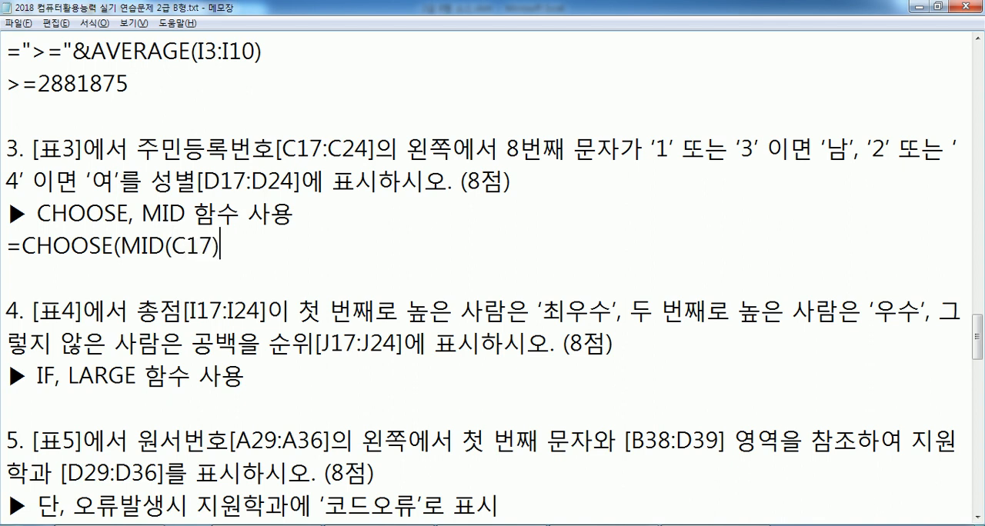
text(ㅡ)
key(BackSpace)
text(,8,1),")
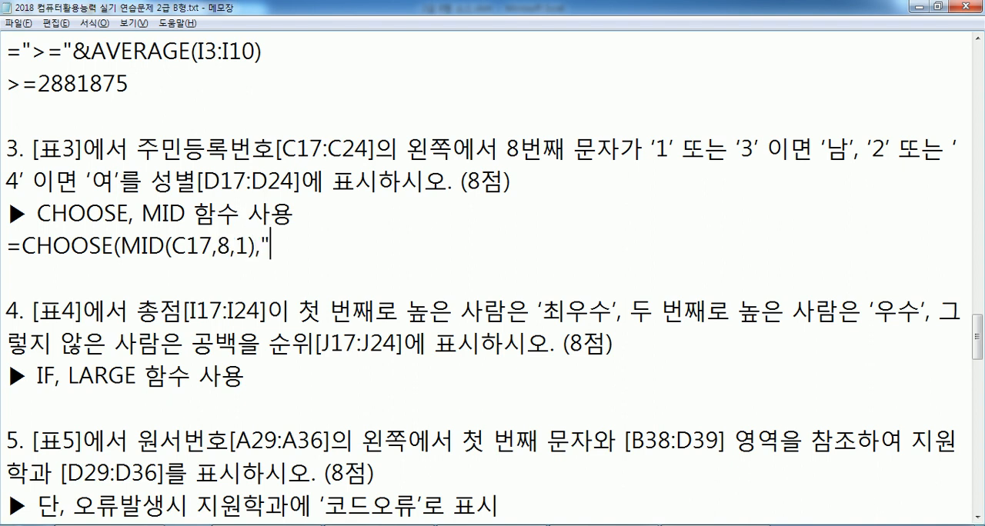
text(남)
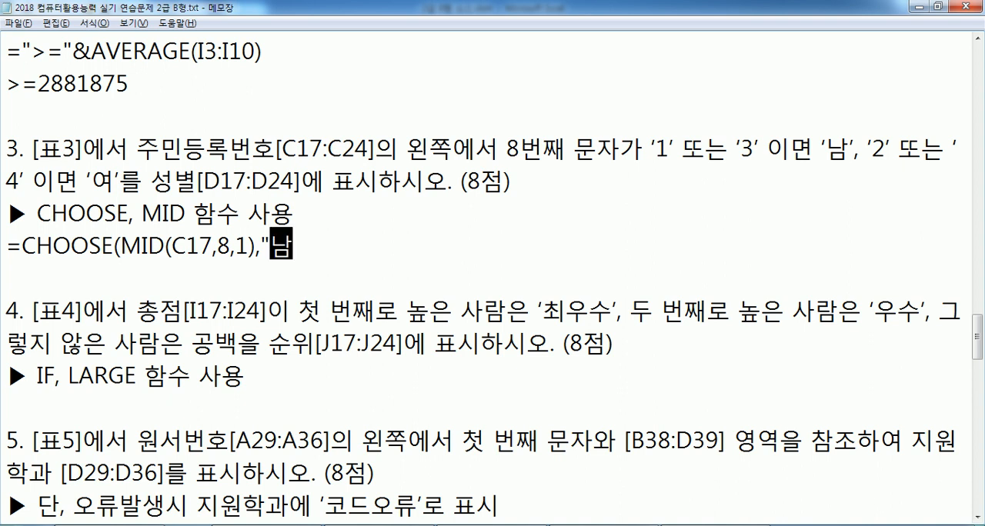
text(","여",")
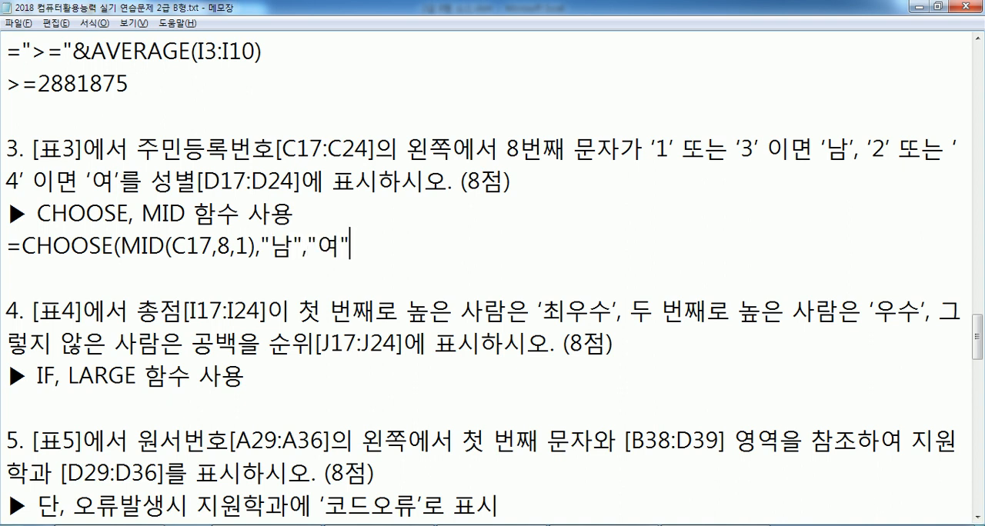
text(남)
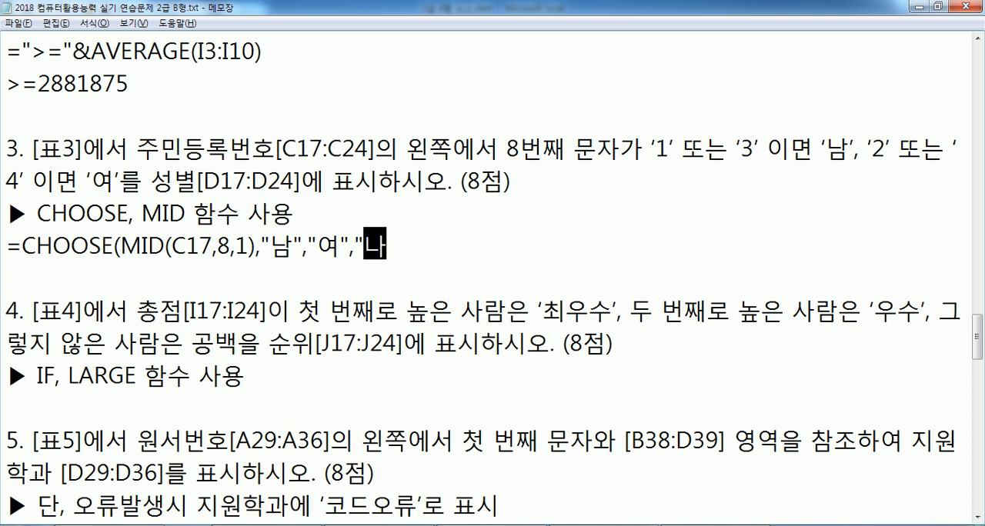
text(","여")
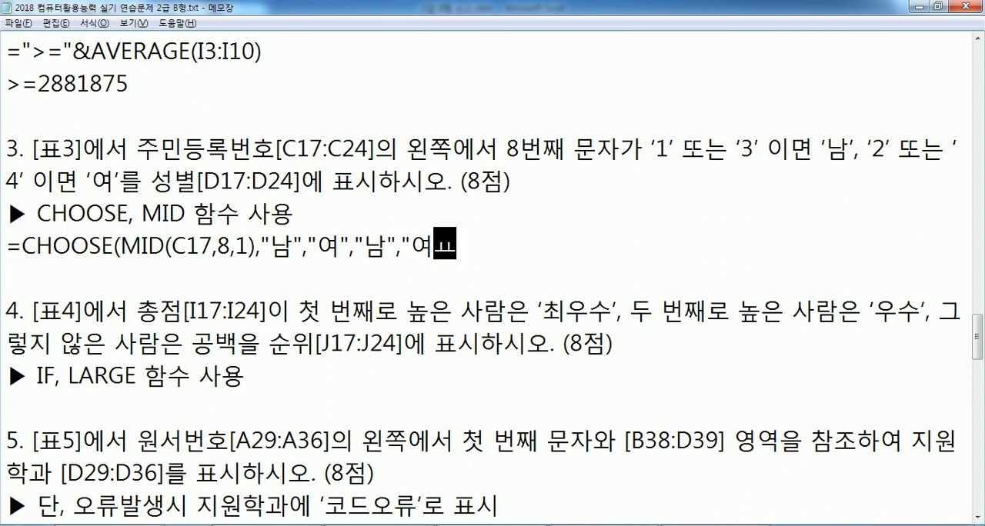
text())
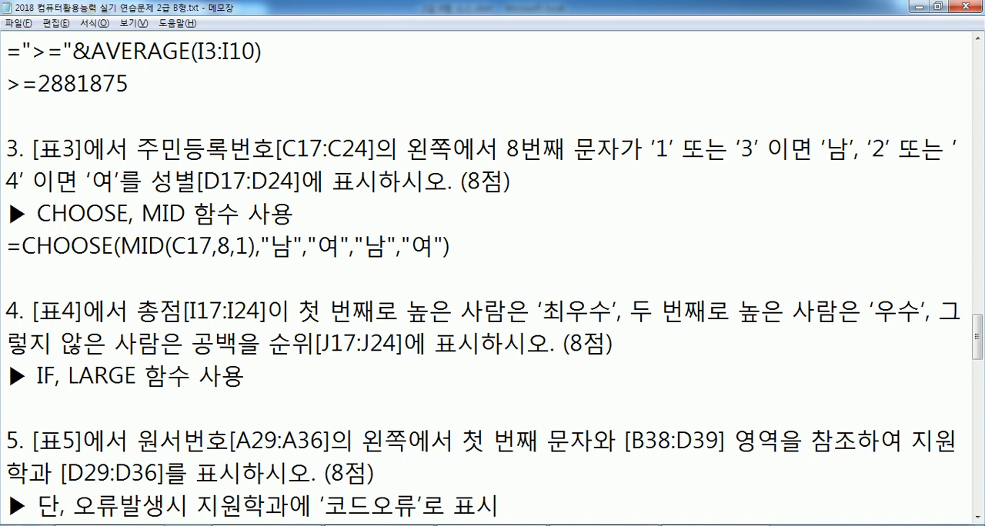
Duplicate the CHOOSE formula on the next line and extend the copy's value list to four "남","여" pairs
key(Return)
key(Up)
key(shift+Down)
key(ctrl+c)
key(ctrl+v)
key(ctrl+v)
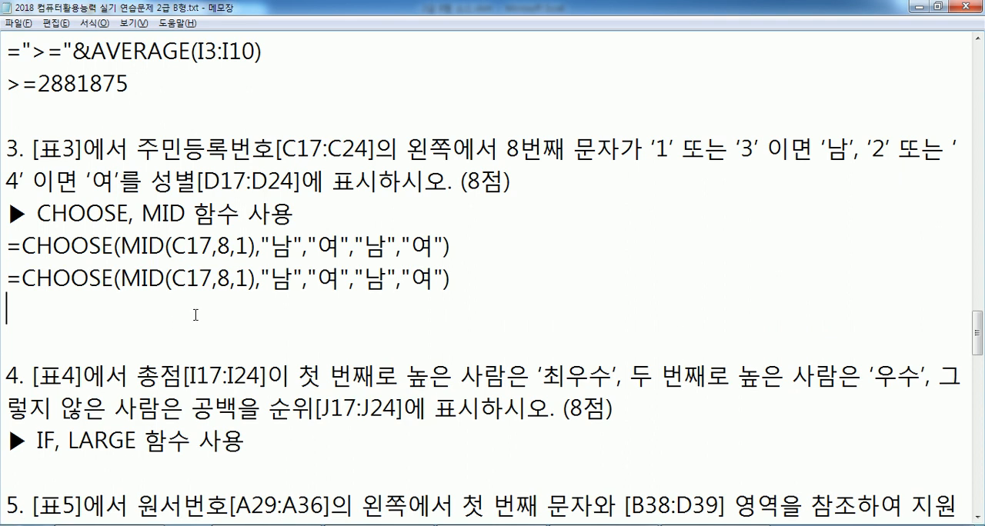
drag(259, 246, 444, 247)
key(ctrl+c)
click(438, 277)
key(ctrl+v)
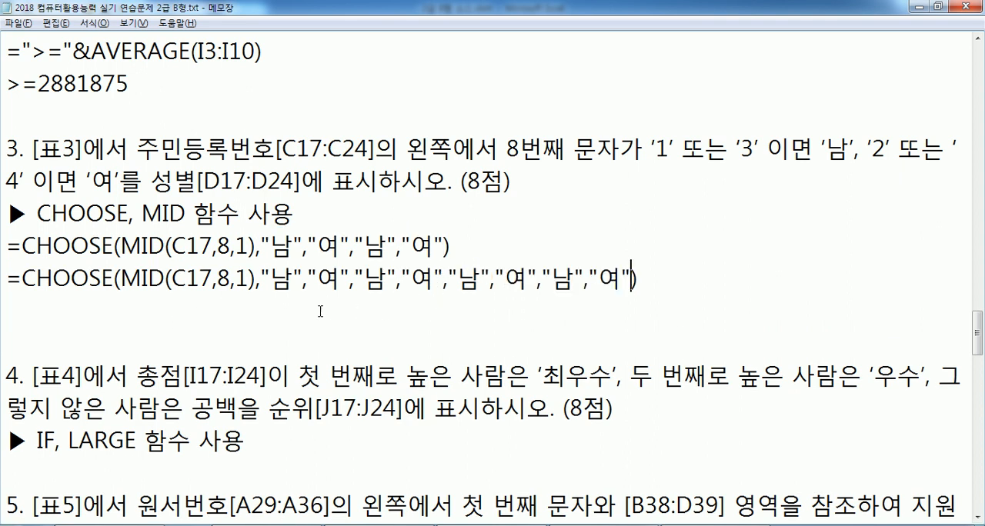
Glance at the 주민등록번호 column of [표3] in Excel, and delete the extended CHOOSE copy and extra blank lines in Notepad
key(alt+Tab)
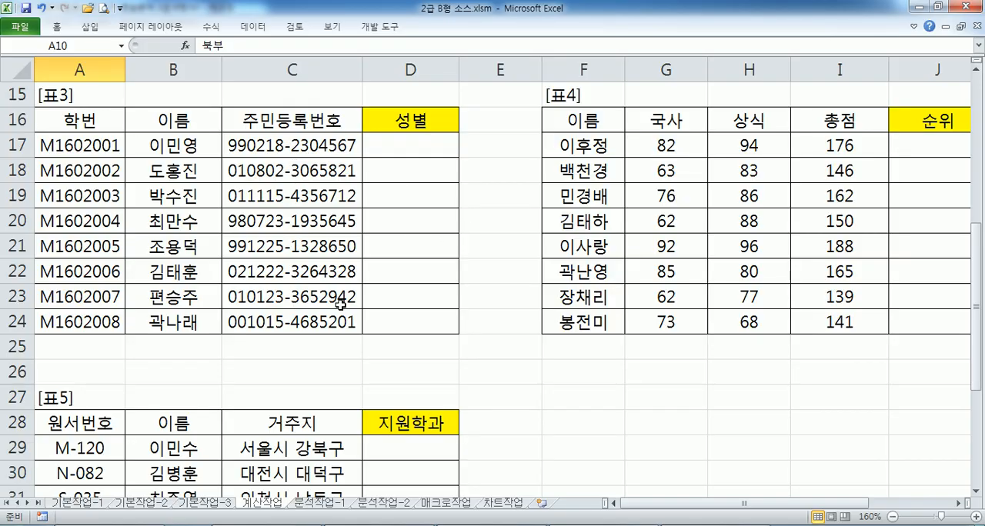
key(alt+Tab)
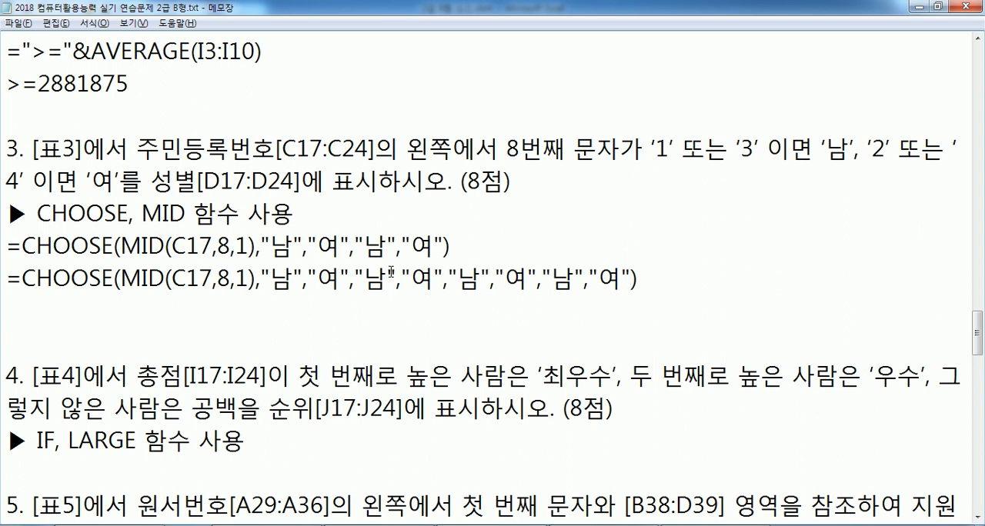
click(675, 288)
shift+click(7, 279)
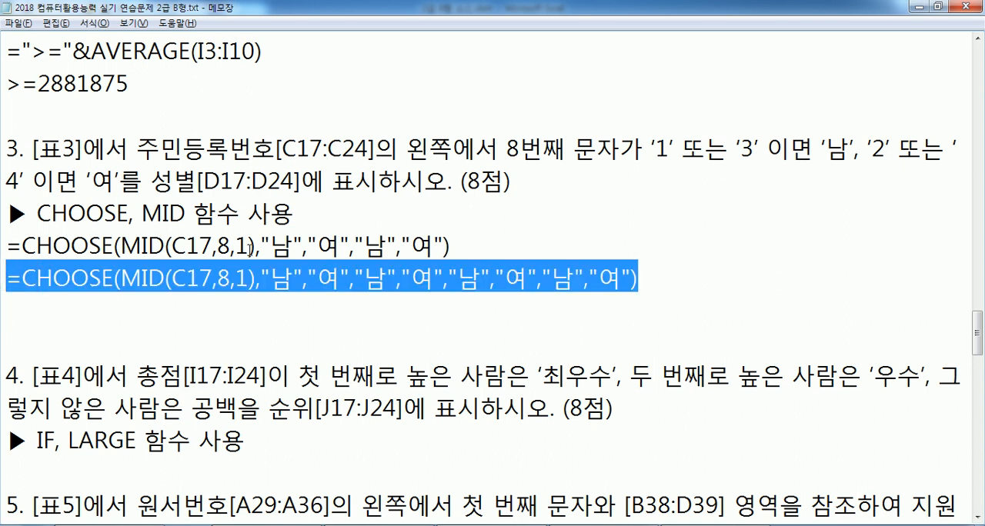
key(Delete)
key(Delete)
key(Delete)
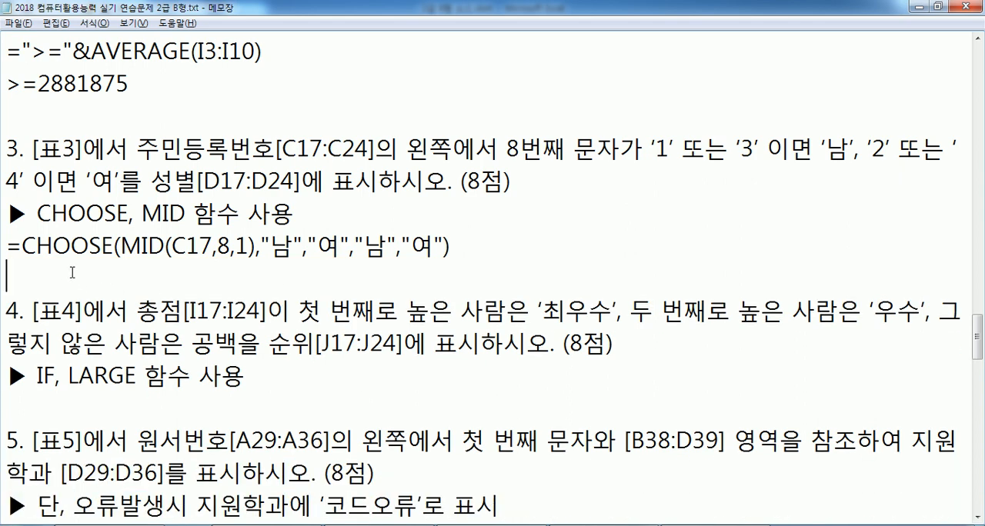
Copy the CHOOSE formula from Notepad into cell D17 in Excel and fill it down to D24
drag(452, 247, 2, 251)
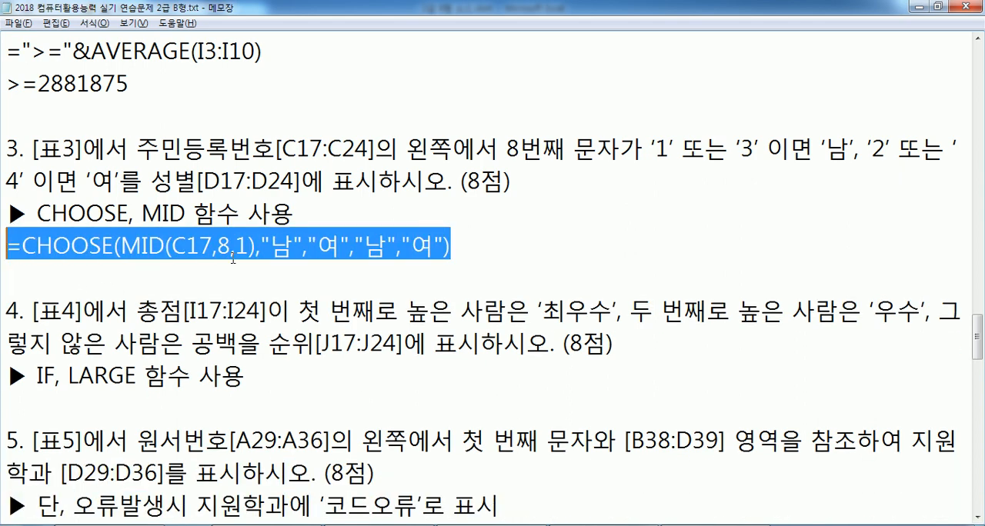
key(ctrl+c)
key(alt+Tab)
click(450, 145)
double_click(450, 145)
key(ctrl+v)
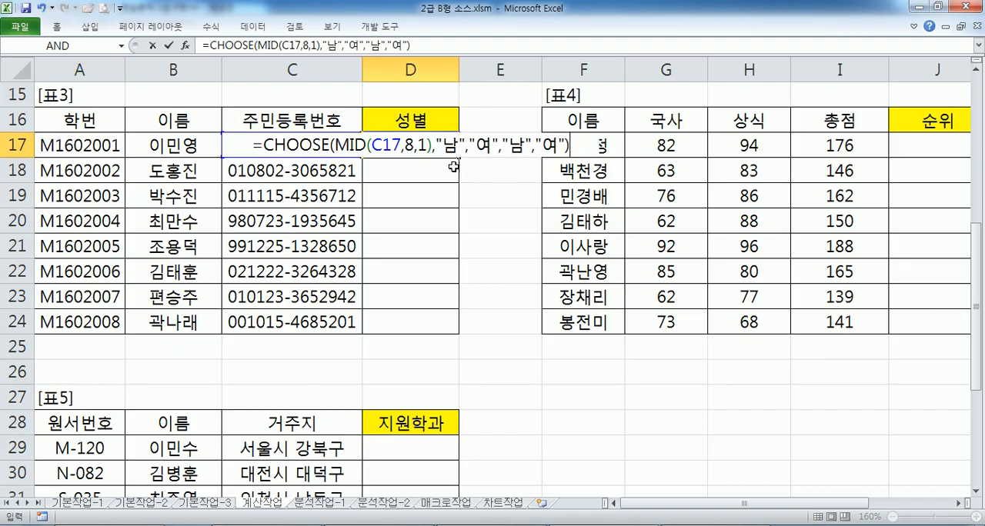
key(ctrl+Return)
drag(458, 157, 456, 334)
click(406, 148)
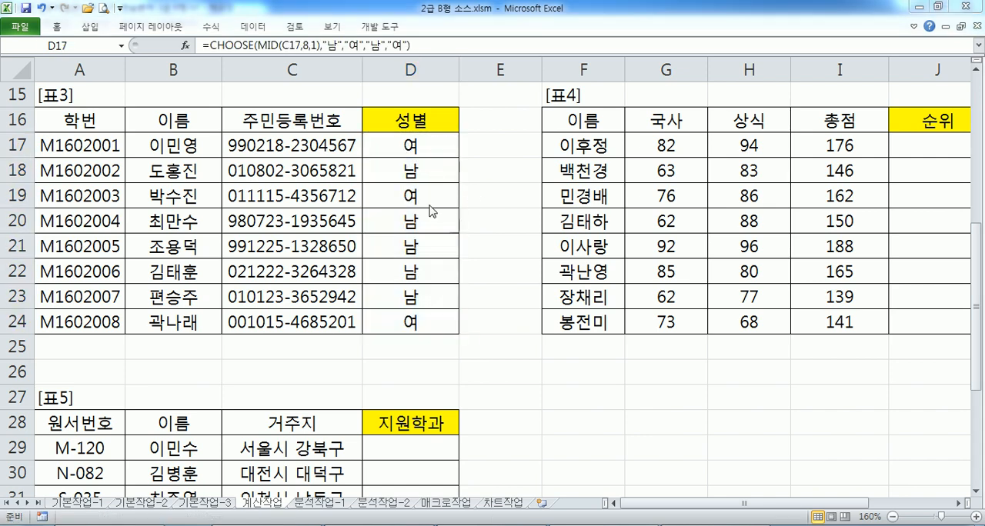
Return to Notepad and start an alternative formula with =IF(OR(, leaving one blank line below the CHOOSE formula
key(alt+Tab)
click(177, 268)
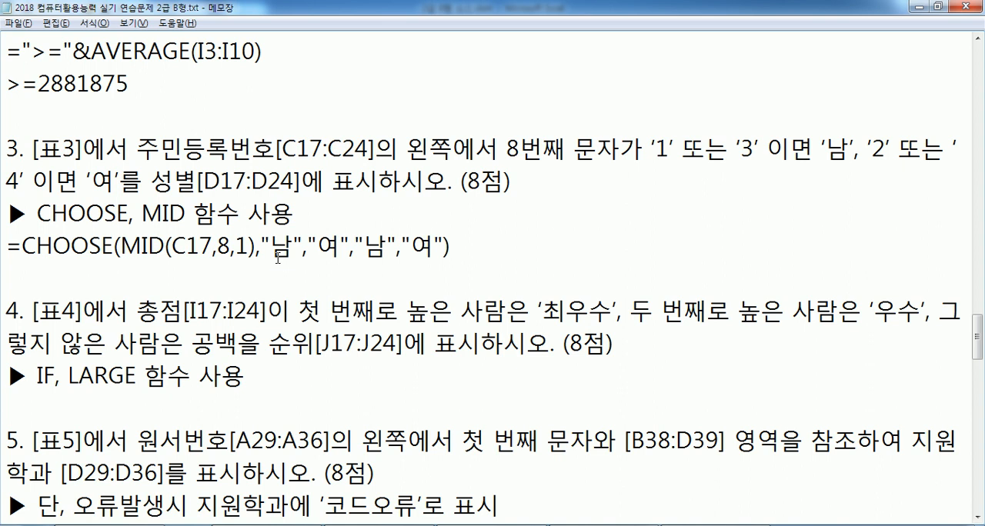
key(Return)
key(Return)
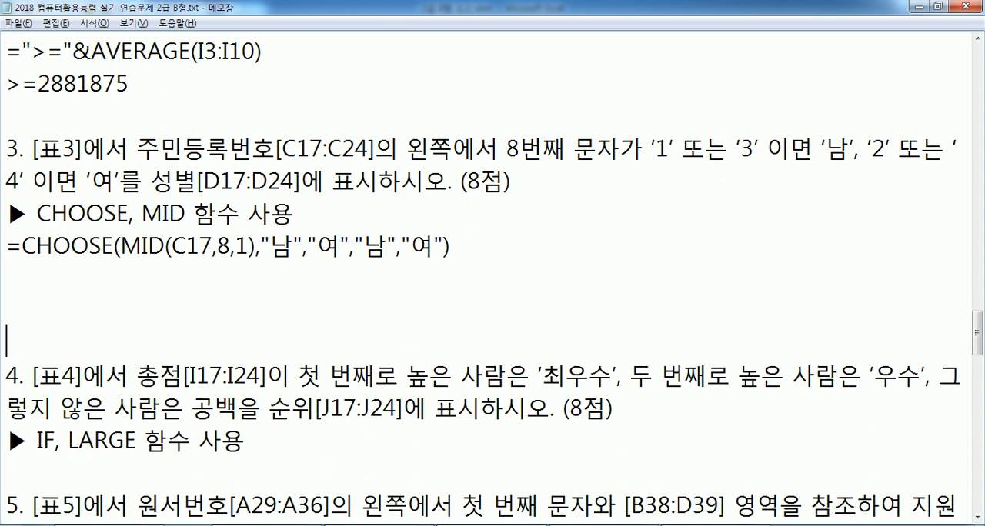
key(Up)
text(=ㅑㄹ)
key(BackSpace)
key(BackSpace)
key(Hangul)
text(IF(OR)
text(()
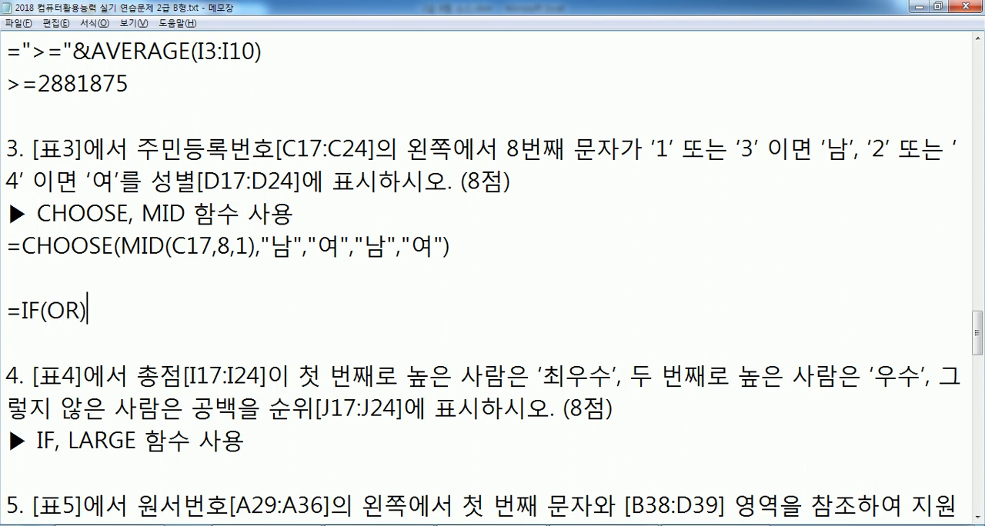
text(MID)
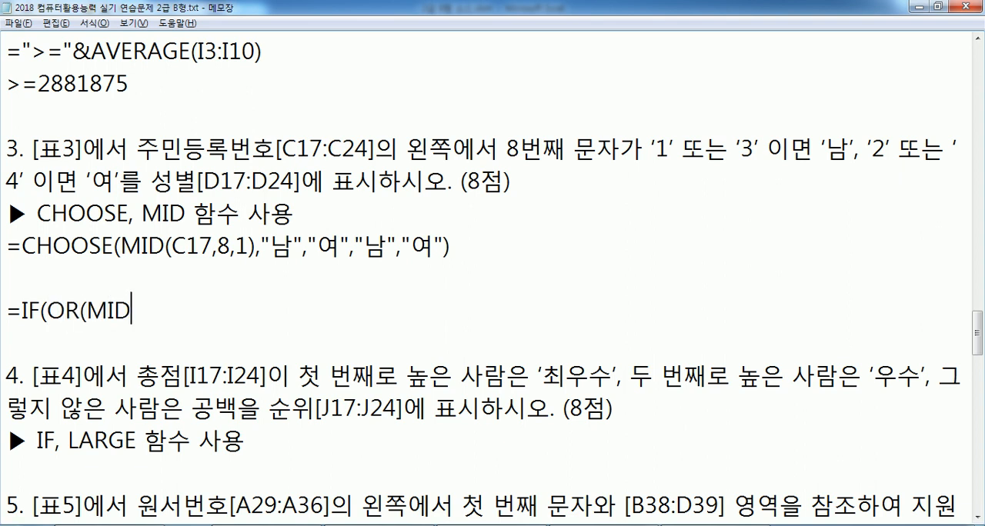
text((C17,8,1)="1", )
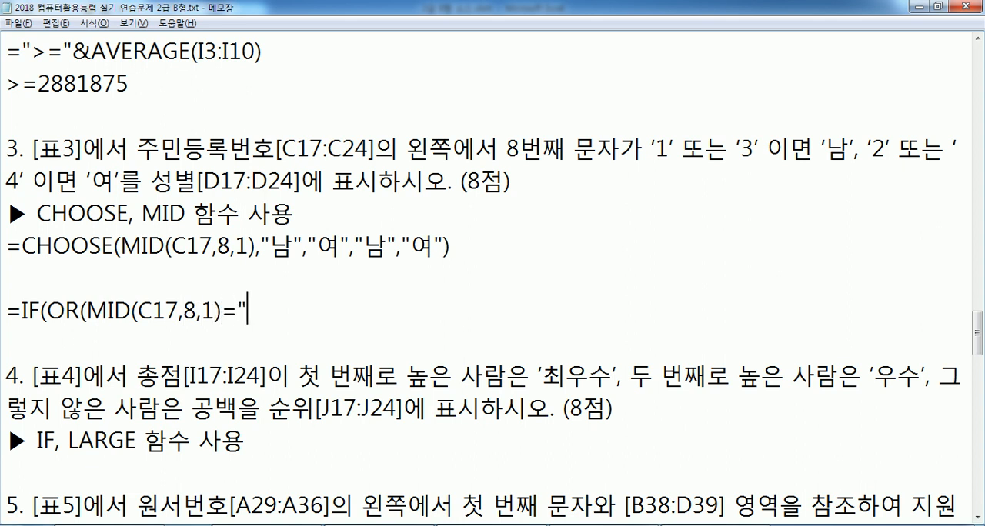
text(MID(C1)
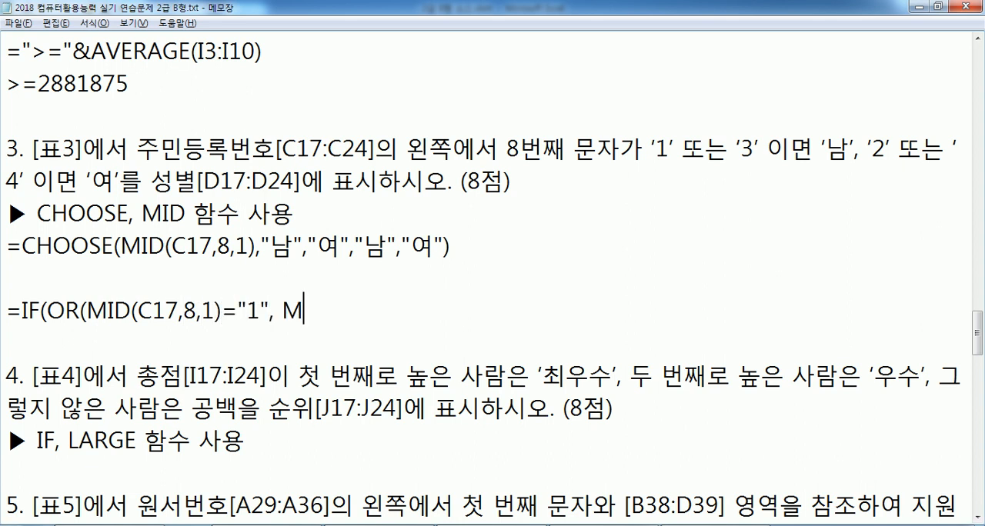
text(7)
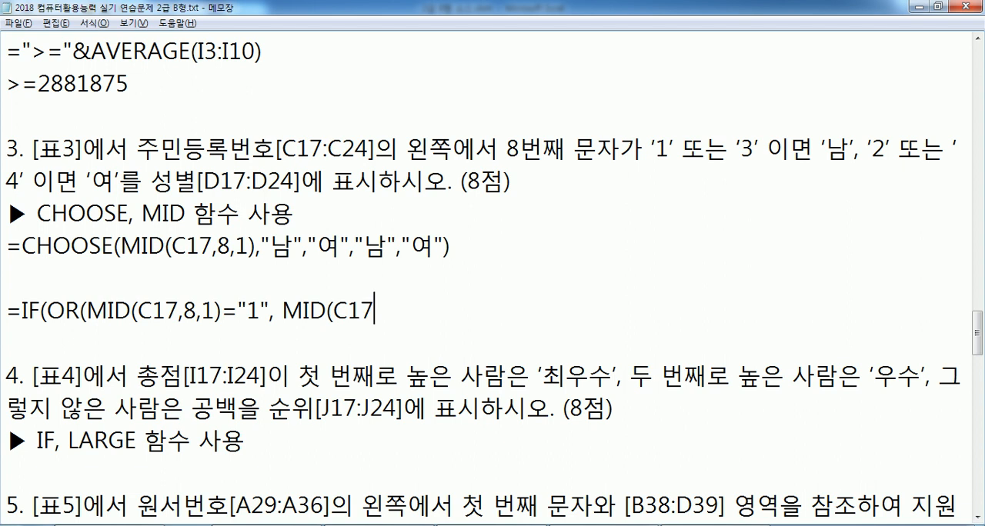
text(,8,1)=")
text(3"),")
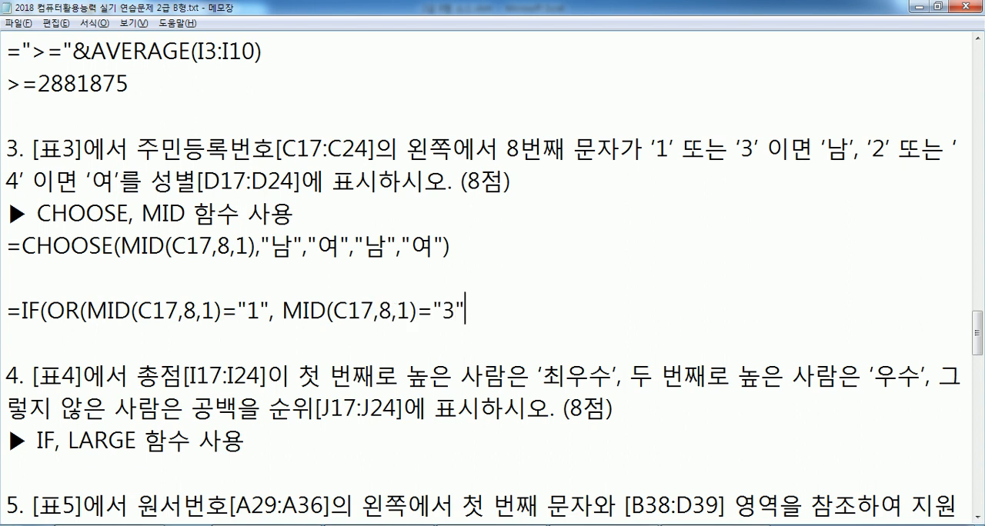
text(SKA)
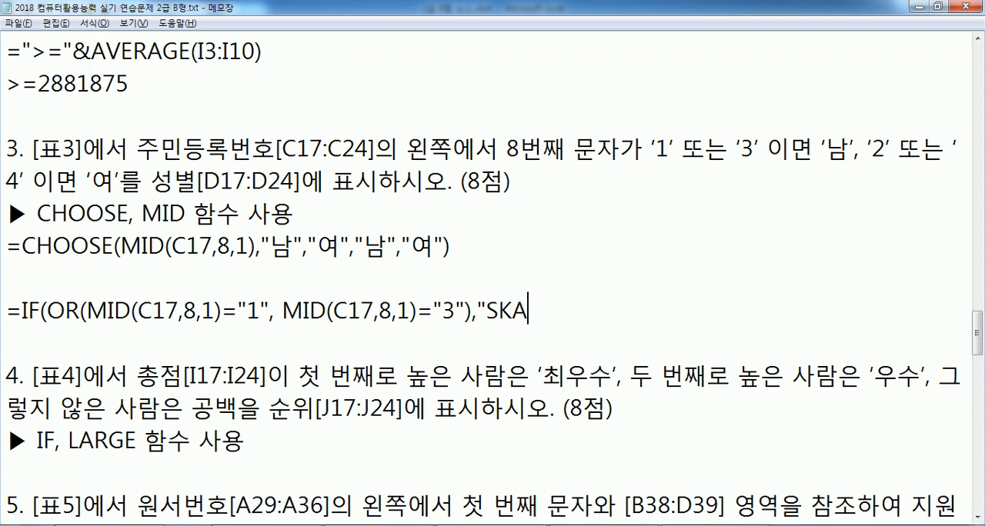
Complete the IF formula with the results "남" and "여" and its closing parenthesis, and add a line below it
key(BackSpace)
key(BackSpace)
key(BackSpace)
text(남",")
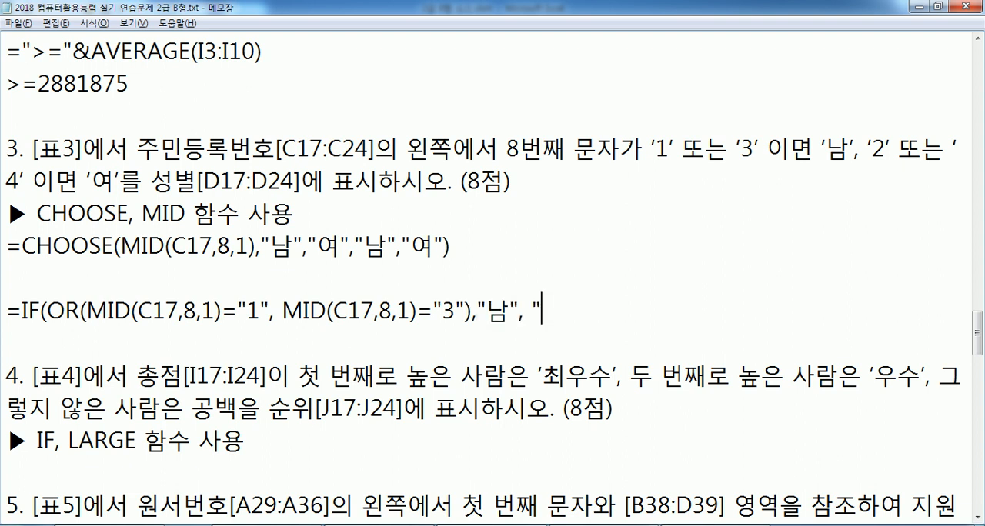
key(BackSpace)
text("여"))
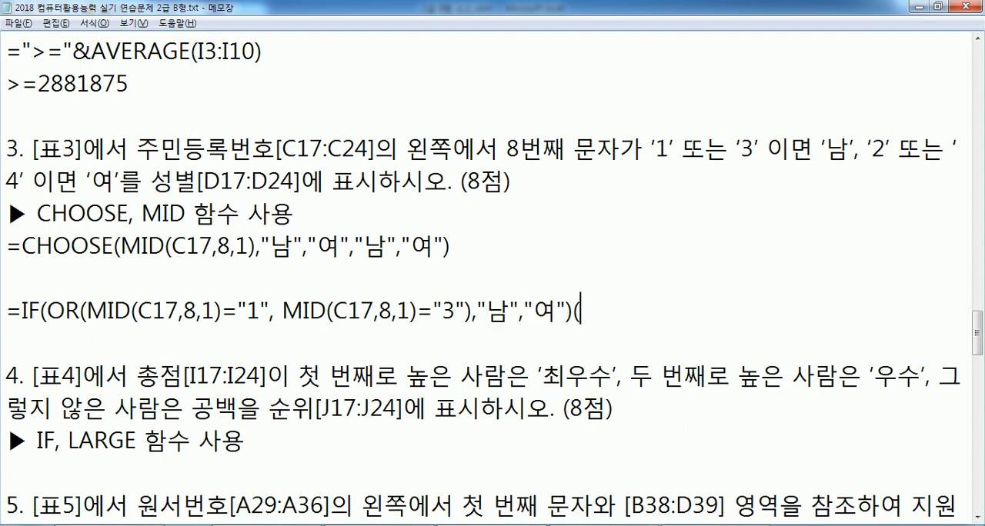
key(Return)
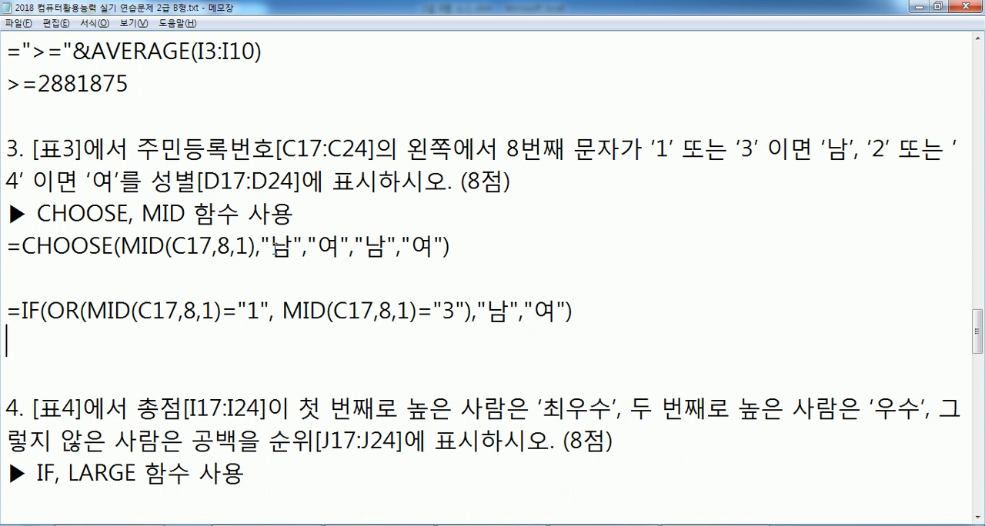
Examine the two MID conditions inside OR and the "남","여" results of the IF formula
drag(108, 309, 433, 310)
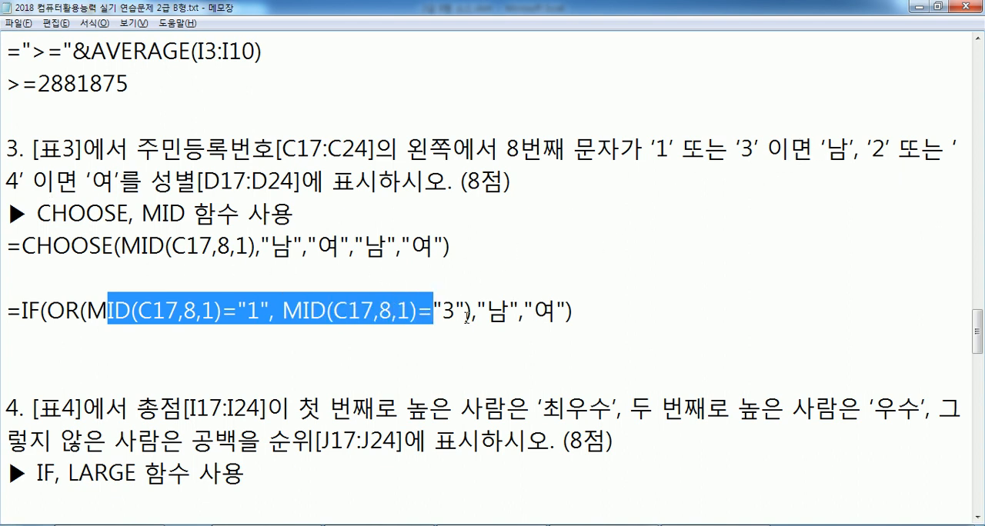
drag(461, 311, 264, 310)
click(489, 311)
drag(489, 311, 577, 311)
click(417, 311)
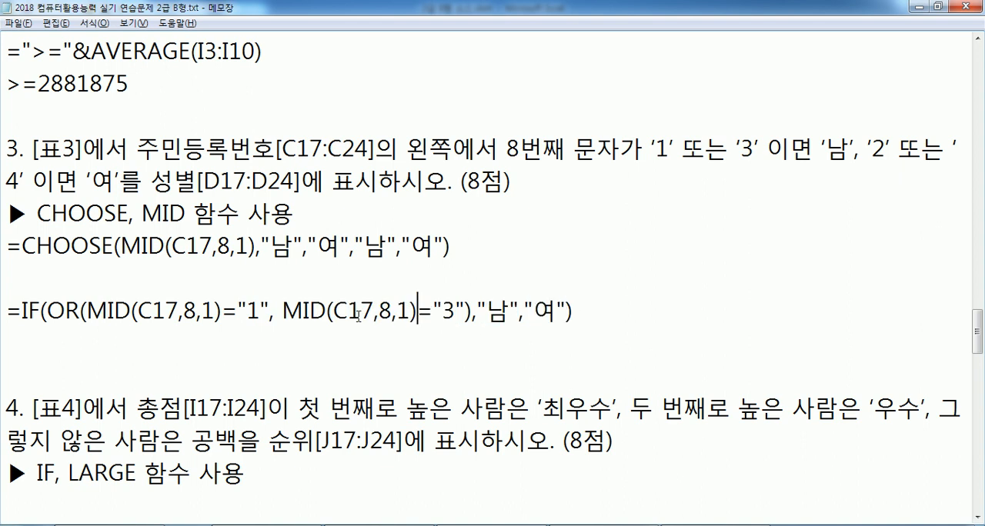
drag(246, 311, 274, 311)
drag(417, 311, 444, 311)
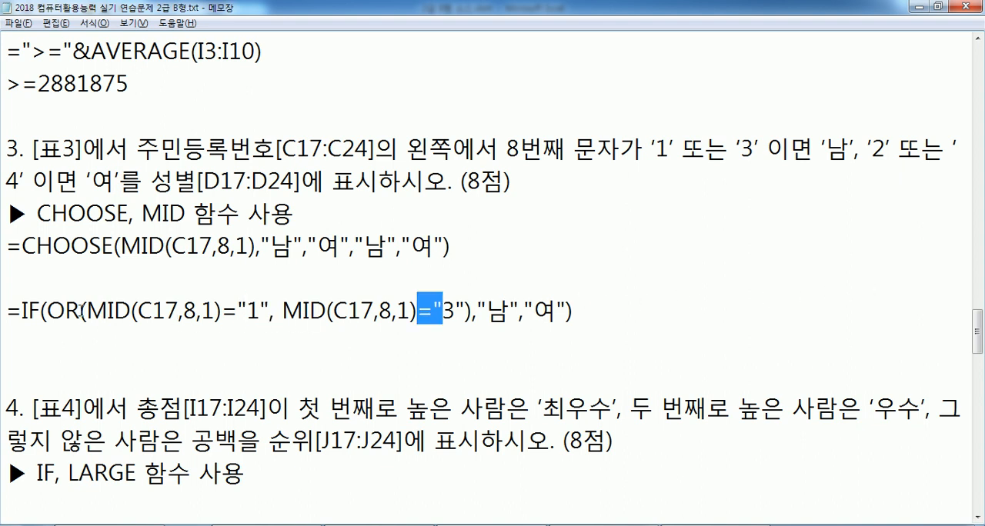
drag(82, 311, 444, 311)
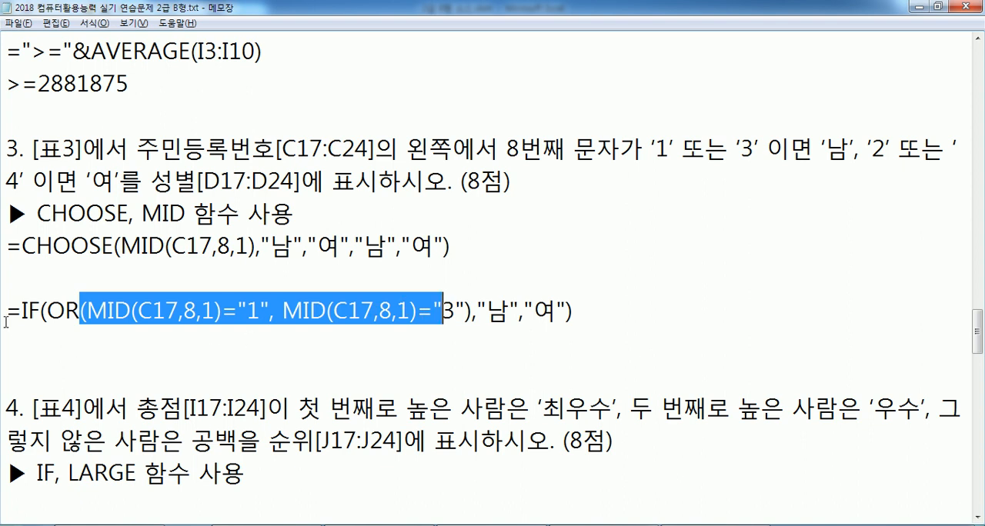
Duplicate the IF formula on the line directly below it
drag(6, 313, 6, 330)
click(85, 329)
key(ctrl+v)
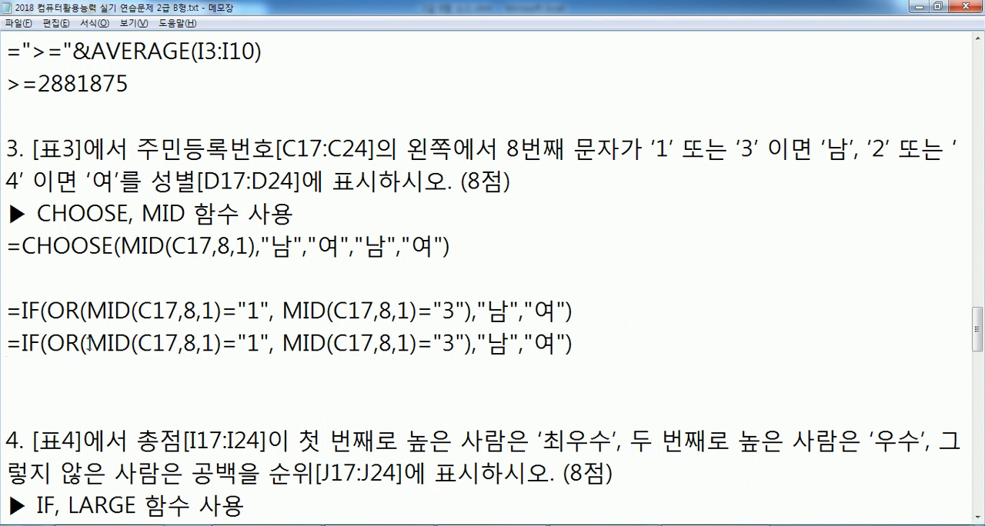
Add a third OR condition, MID(C17,8,1)="5", to the duplicated IF formula
drag(269, 344, 464, 344)
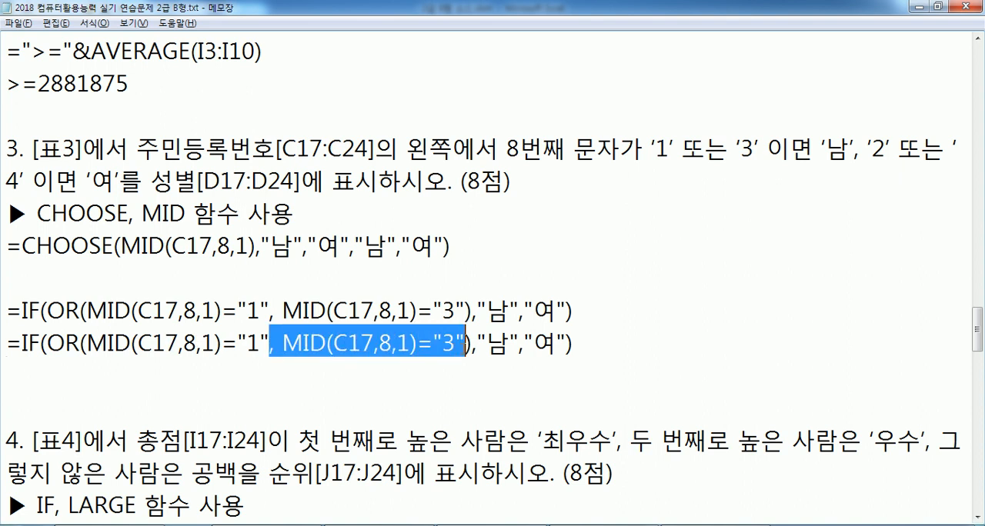
key(ctrl+c)
key(ctrl+v)
key(ctrl+v)
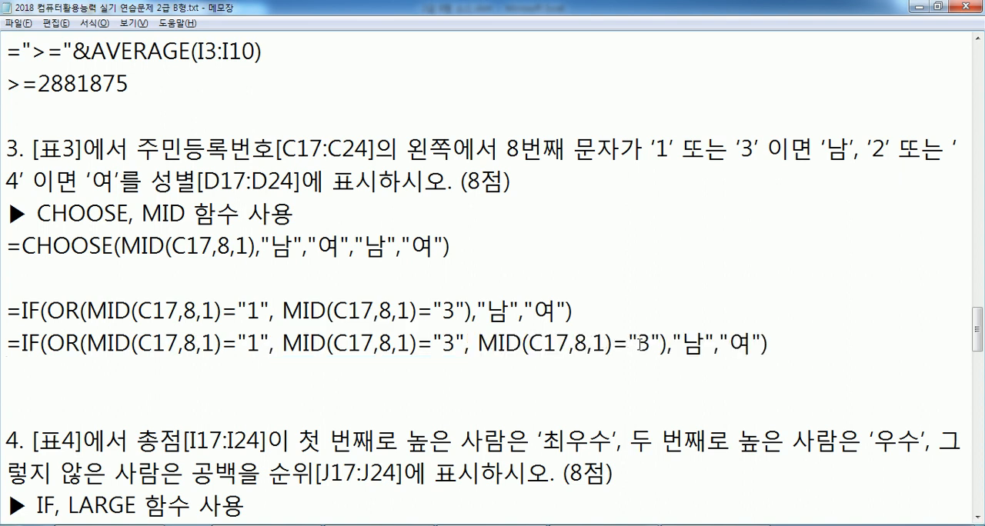
double_click(640, 344)
text(6)
double_click(650, 343)
text(5)
Add a fourth OR condition, MID(C17,8,1)="7", to the duplicated IF formula
key(Right)
key(ctrl+v)
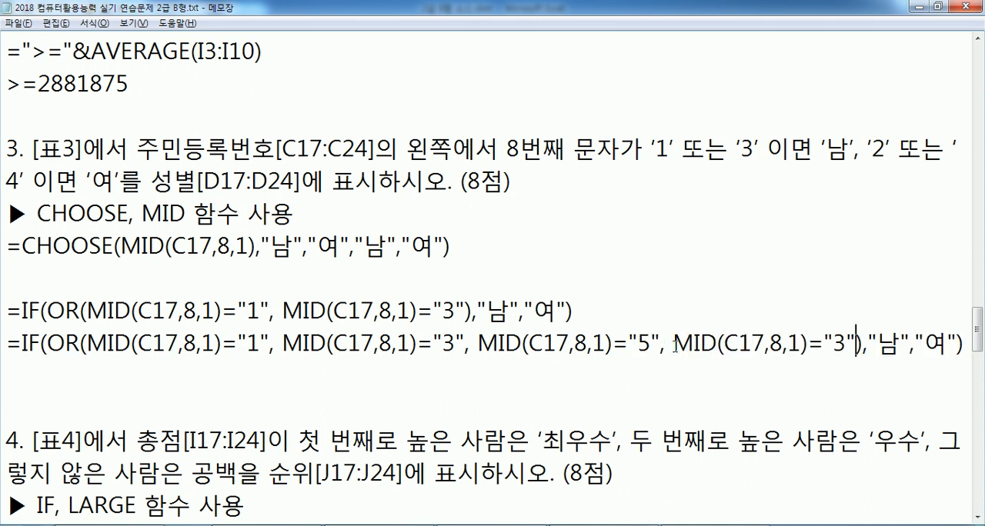
double_click(838, 344)
text(7)
Duplicate the CHOOSE formula on the line directly below it
drag(13, 247, 8, 279)
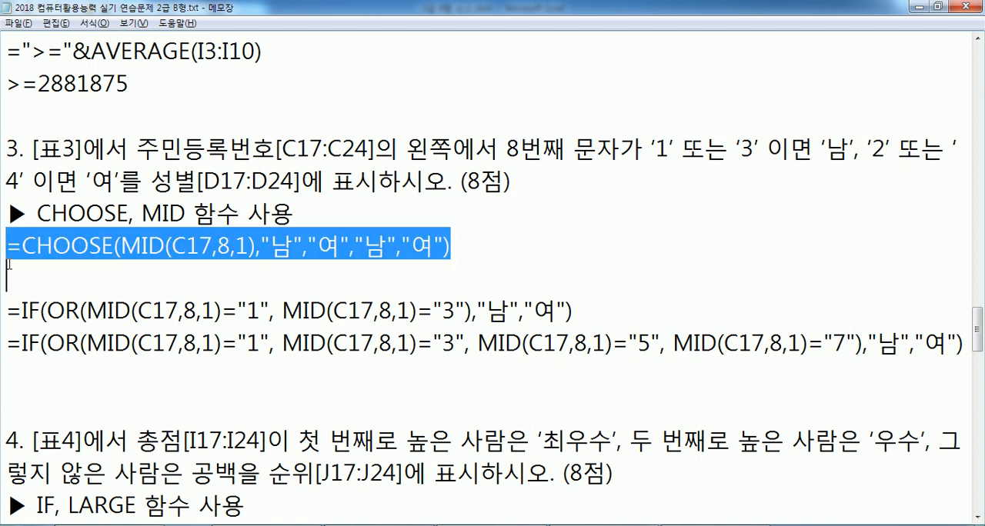
key(ctrl+c)
click(218, 270)
key(ctrl+v)
Extend the duplicated CHOOSE formula's value list to four "남","여" pairs and delete the blank line before the IF formulas
drag(254, 281, 444, 279)
key(ctrl+c)
click(444, 279)
key(ctrl+v)
click(496, 314)
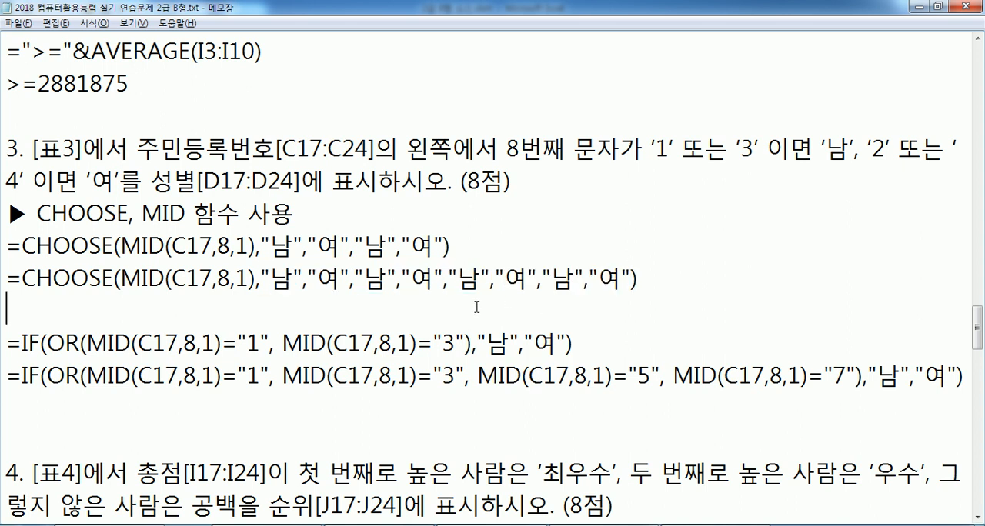
key(Delete)
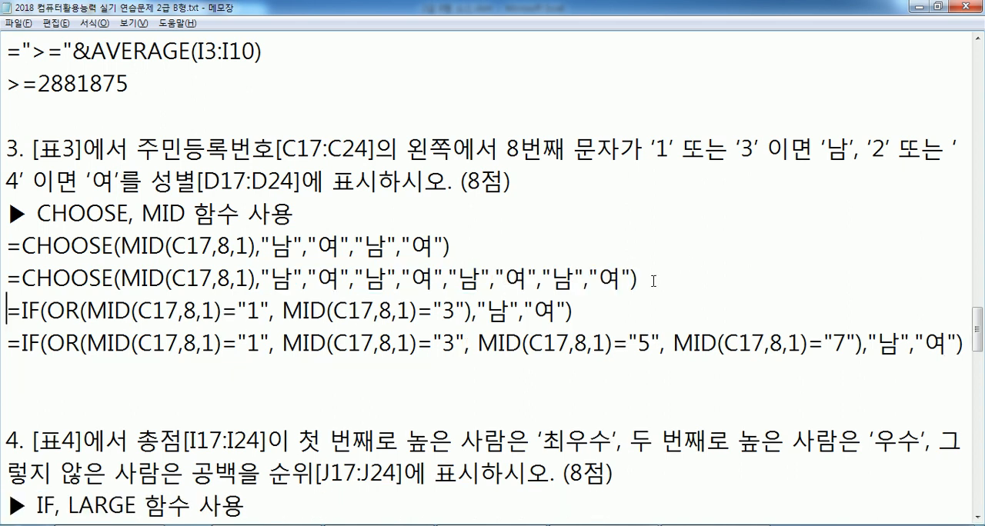
Compare the extended CHOOSE value list with the four OR conditions and results of the longer IF formula
drag(639, 278, 271, 288)
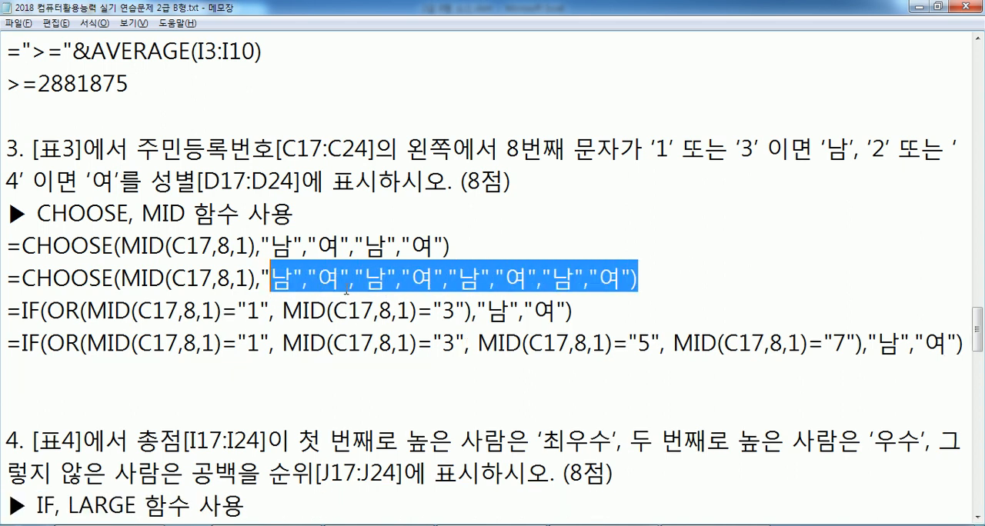
click(383, 280)
click(472, 278)
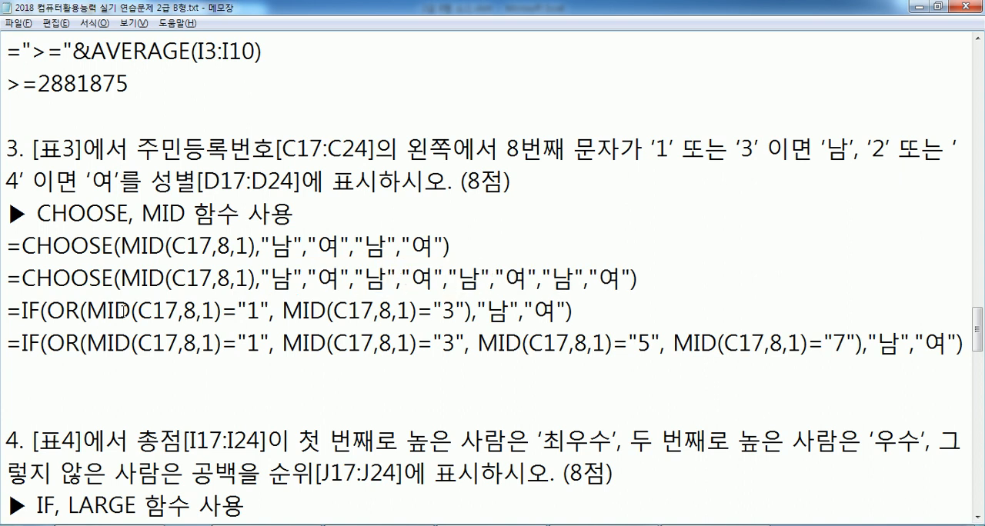
click(166, 340)
click(415, 351)
click(616, 348)
click(832, 340)
click(877, 343)
click(926, 343)
Remove the spaces after the commas between the OR conditions in the longer IF formula
click(471, 348)
key(Delete)
click(655, 343)
key(Delete)
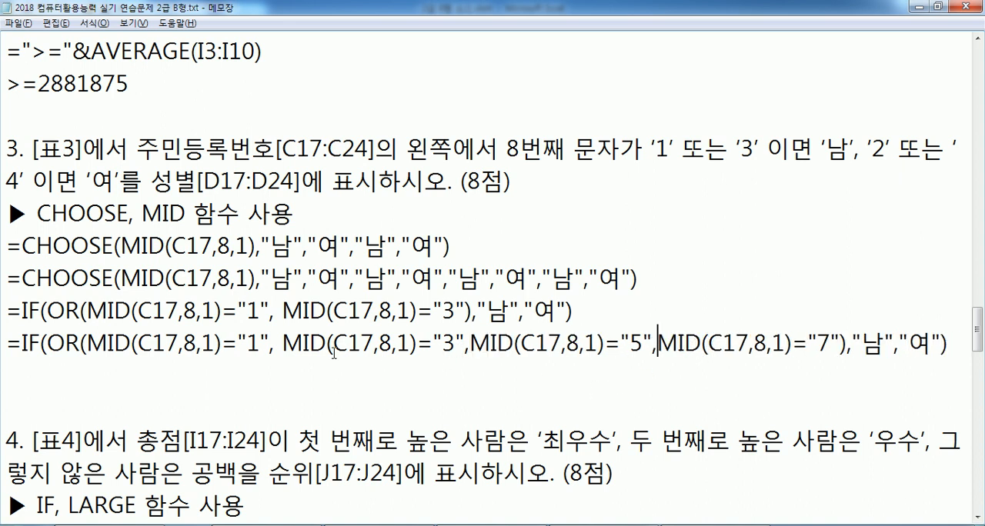
click(274, 344)
key(Delete)
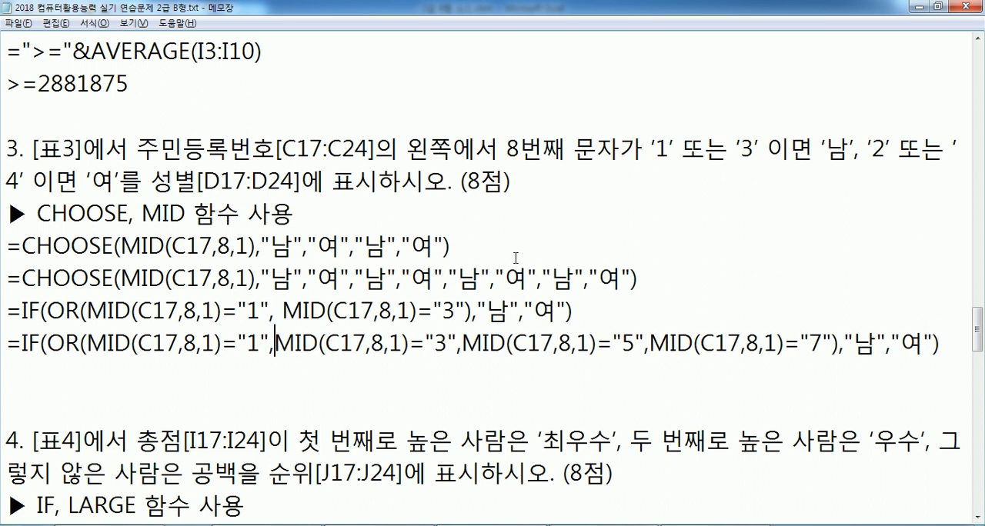
drag(451, 246, 5, 246)
drag(640, 279, 3, 279)
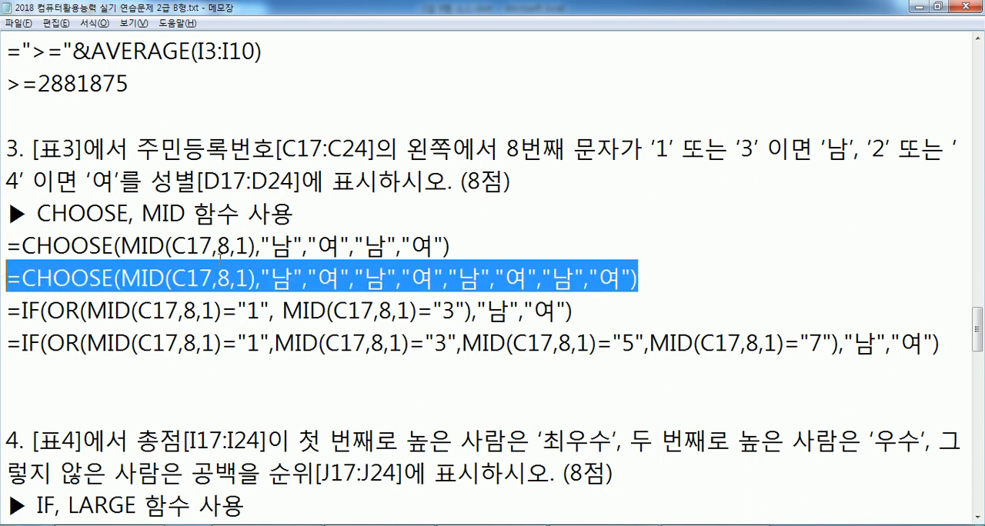
click(217, 268)
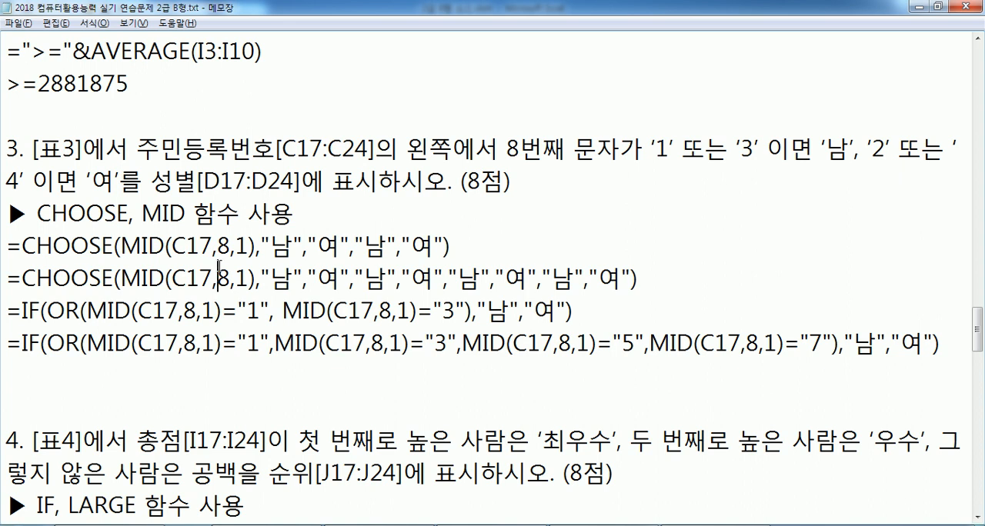
Below the longer IF formula, start an alternative formula that tests the gender digit's remainder: =IF(MOD(MID(C17,8,1),2)
click(114, 363)
scroll(166, 352, down, 1)
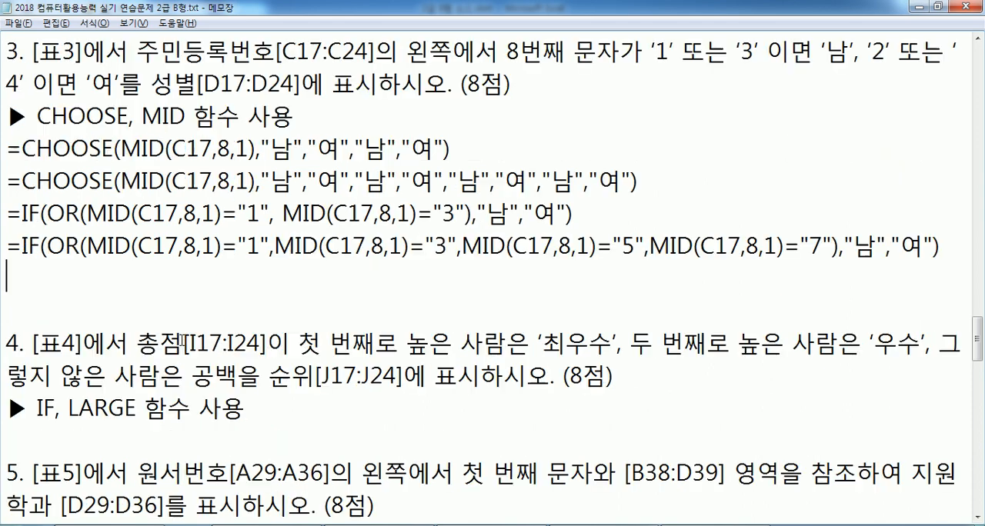
text(=)
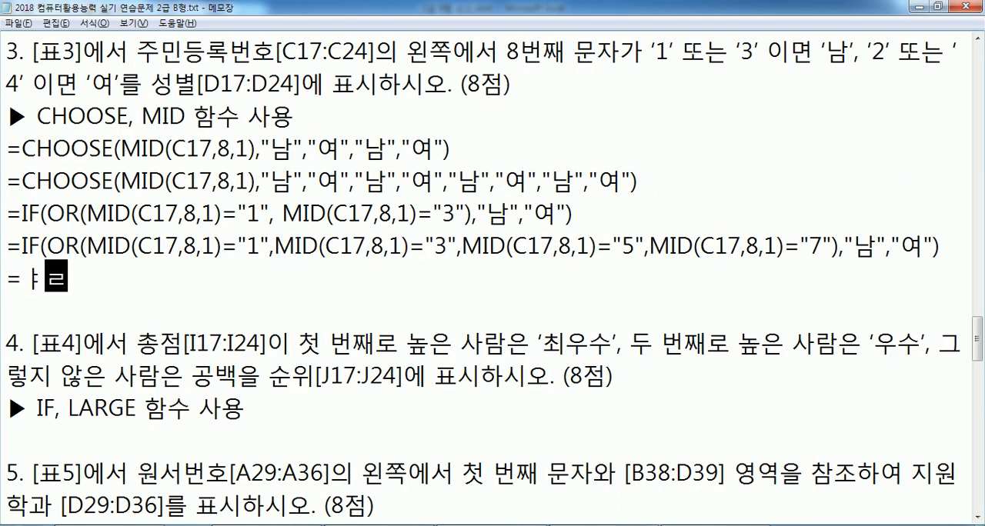
text(IF(MOD()
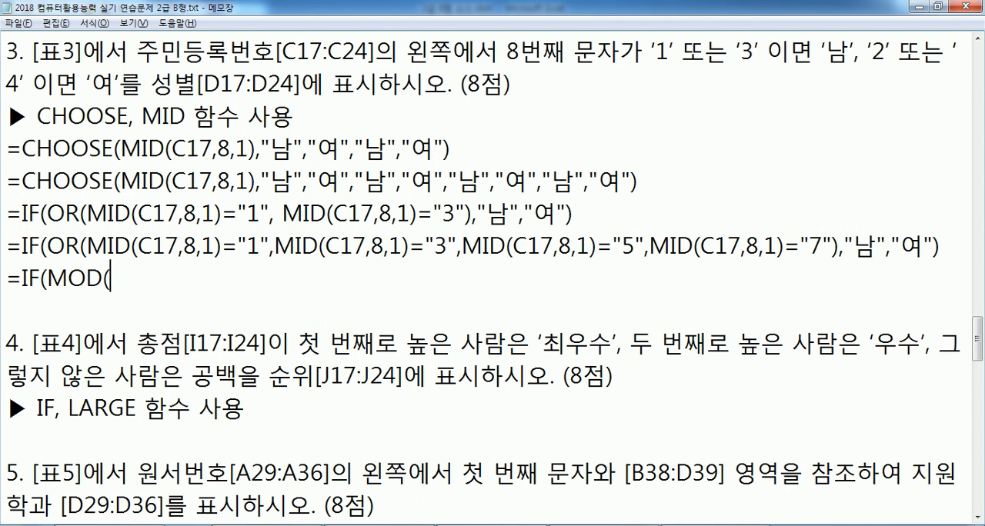
text(MID(C)
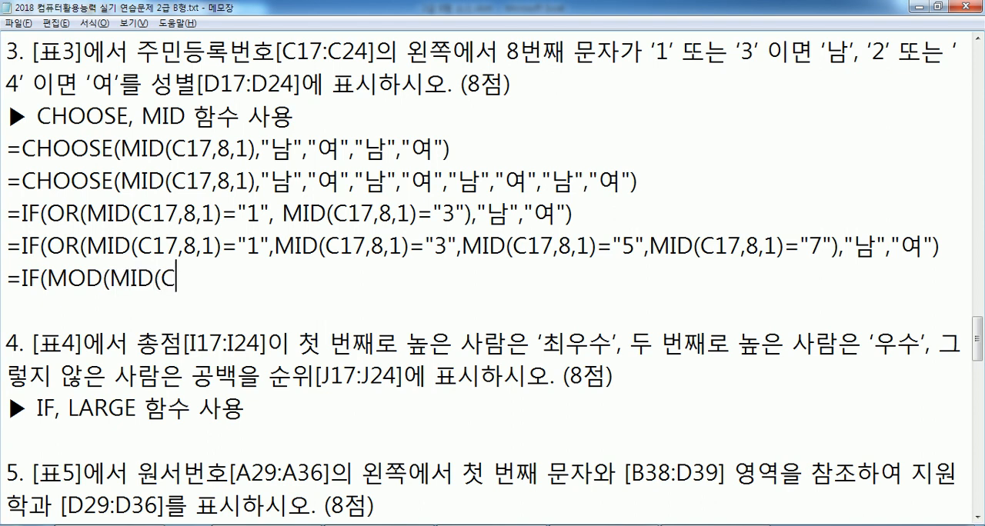
text(17,8,1)
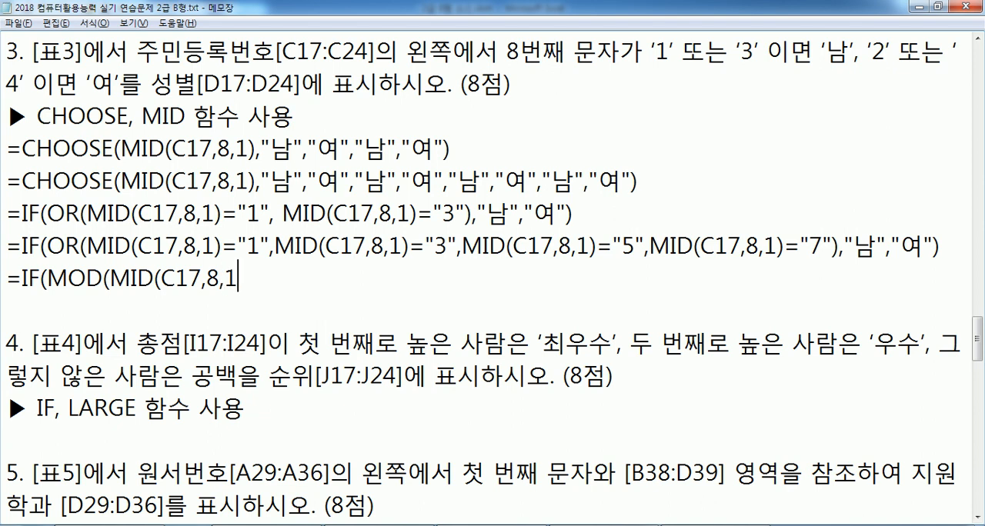
text(),2))
Complete the MOD-based IF formula with the condition =0 and the results "여" and "남"
drag(55, 273, 266, 275)
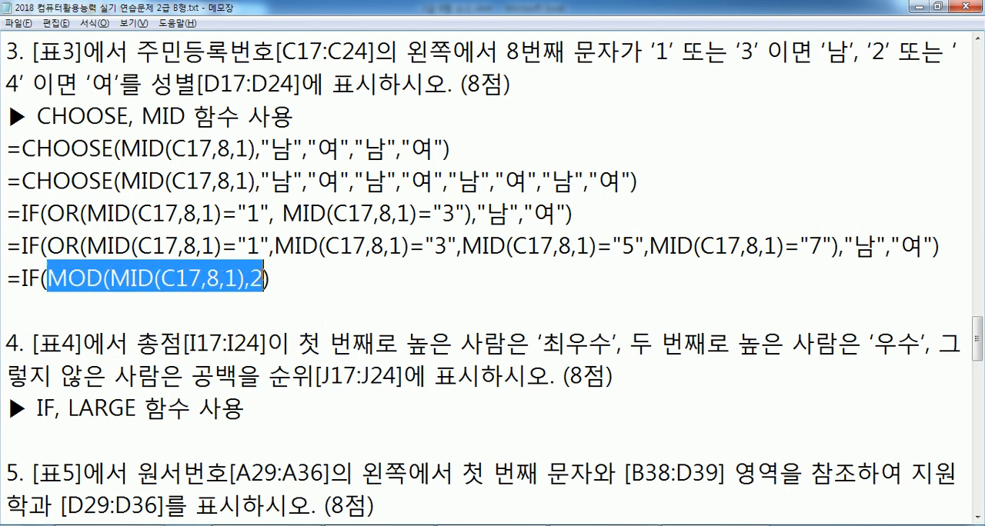
click(294, 279)
text(=0,"DU)
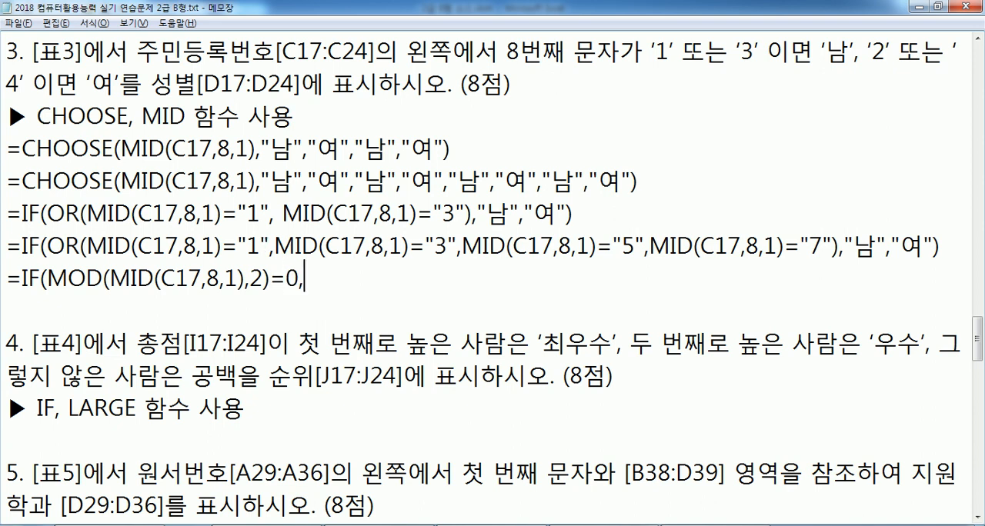
key(BackSpace)
key(BackSpace)
text(여","ㄴ)
text(ㅏㅁ"))
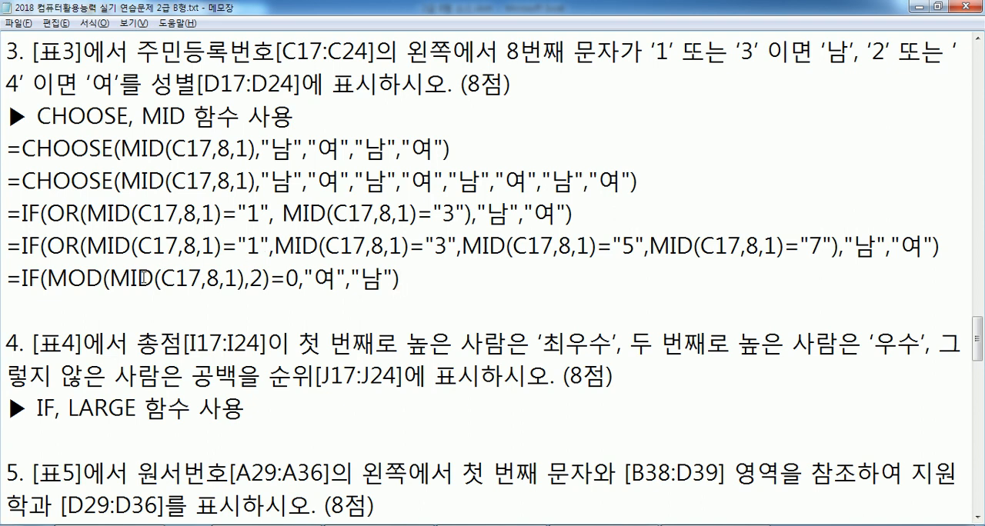
Duplicate the MOD-based IF formula on the line below and change the copy's comparison value to 1
drag(6, 277, 7, 308)
click(222, 310)
key(ctrl+v)
click(299, 311)
key(BackSpace)
text(1)
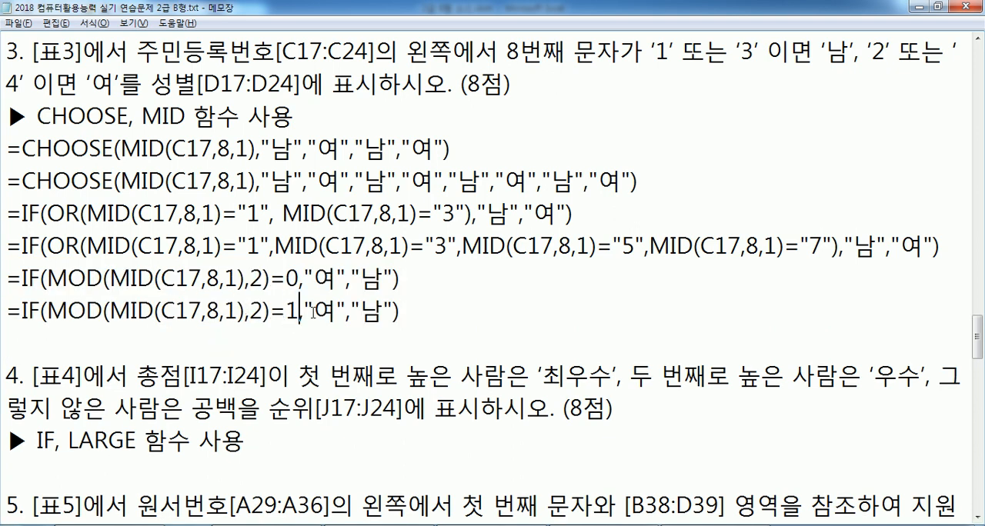
Swap the results in the duplicated MOD formula so they read "남","여"
double_click(317, 310)
text(남)
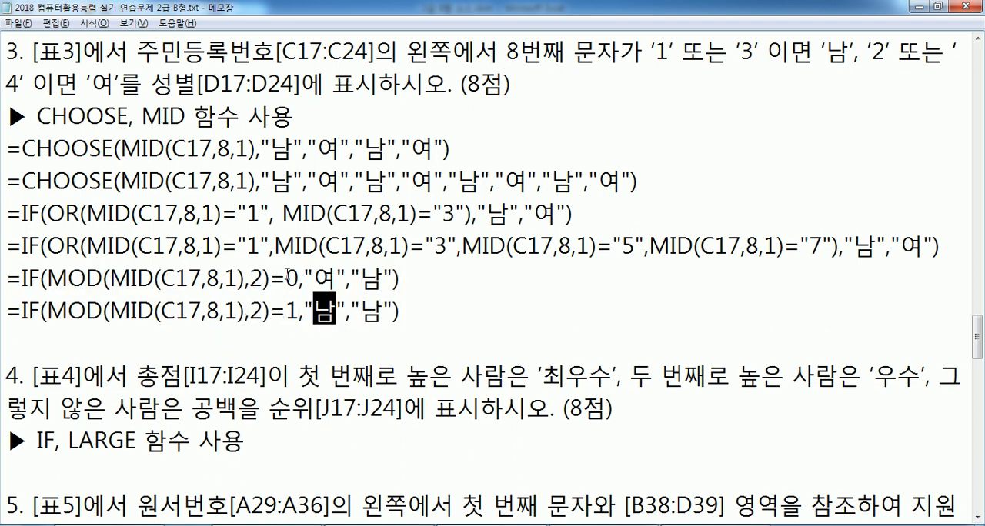
key(Right)
key(Right)
key(Right)
key(Delete)
text(여)
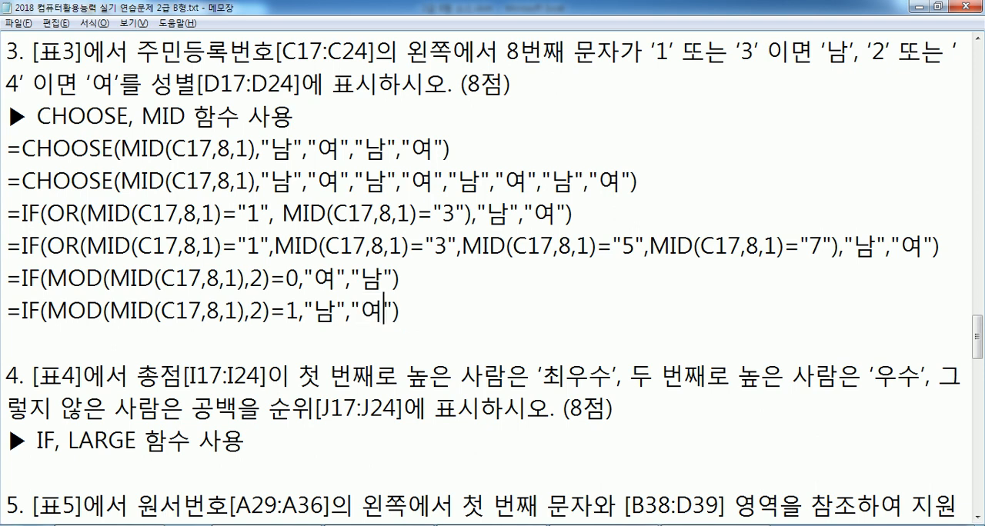
Compare which gender the two MOD formulas return for remainder 0 and remainder 1
click(298, 278)
drag(313, 278, 339, 279)
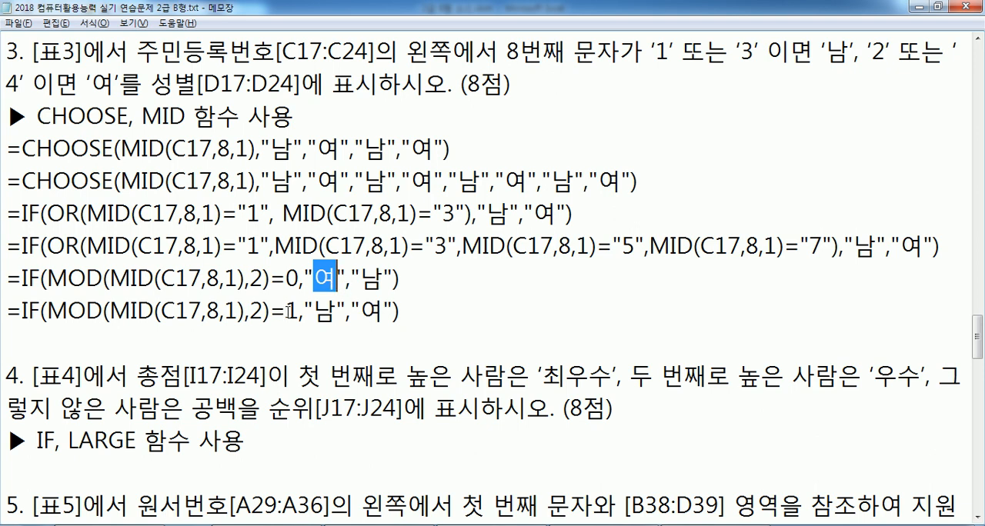
drag(286, 311, 339, 311)
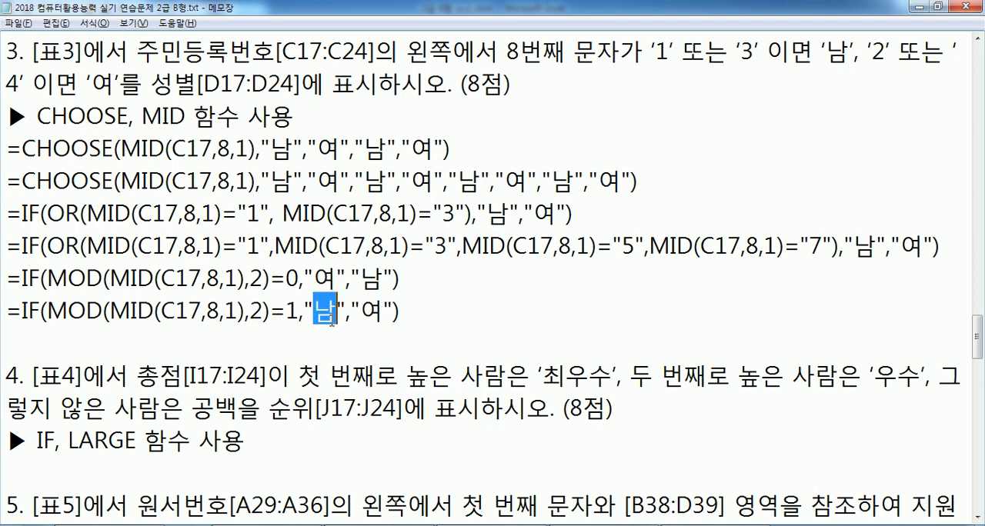
click(442, 319)
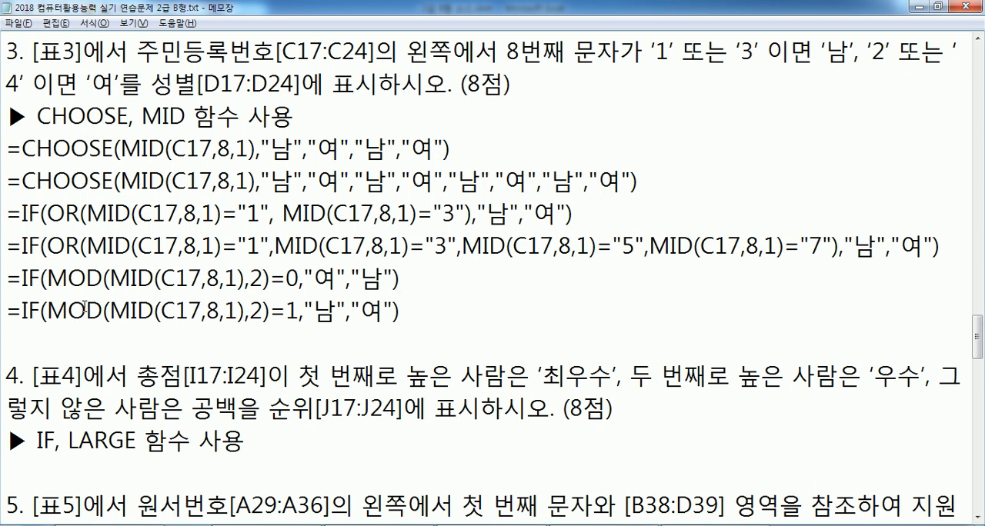
Review the CHOOSE formula against the IF/OR and IF/MOD alternatives for the [표3] gender question
drag(455, 153, 21, 151)
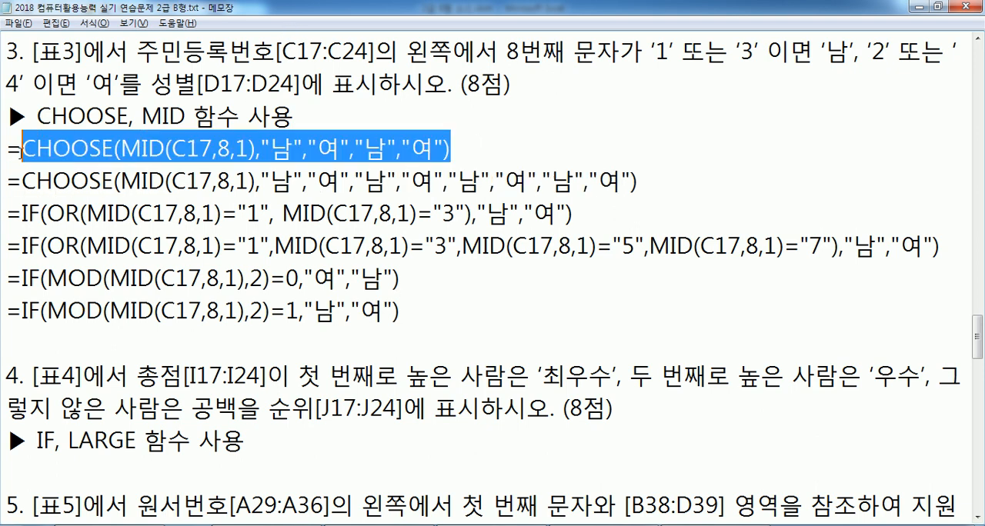
click(106, 219)
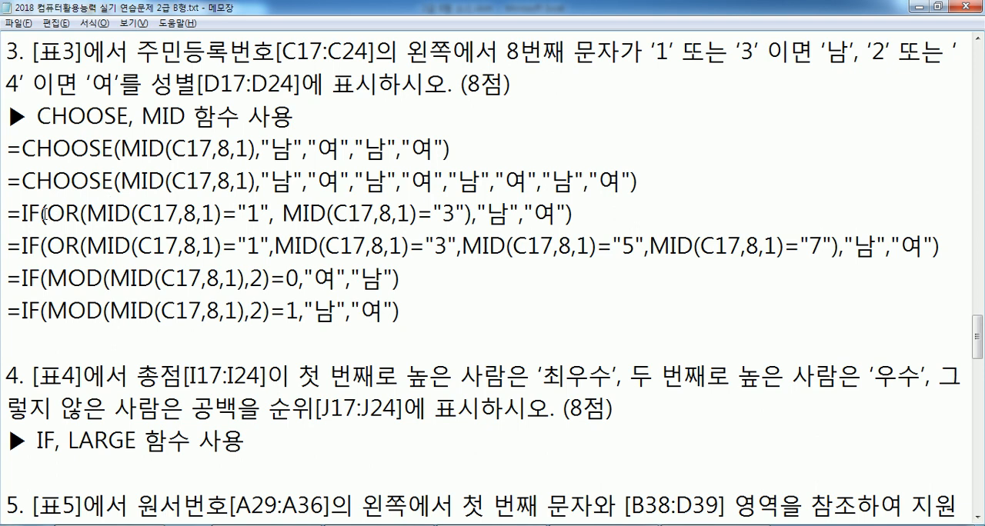
drag(47, 214, 77, 213)
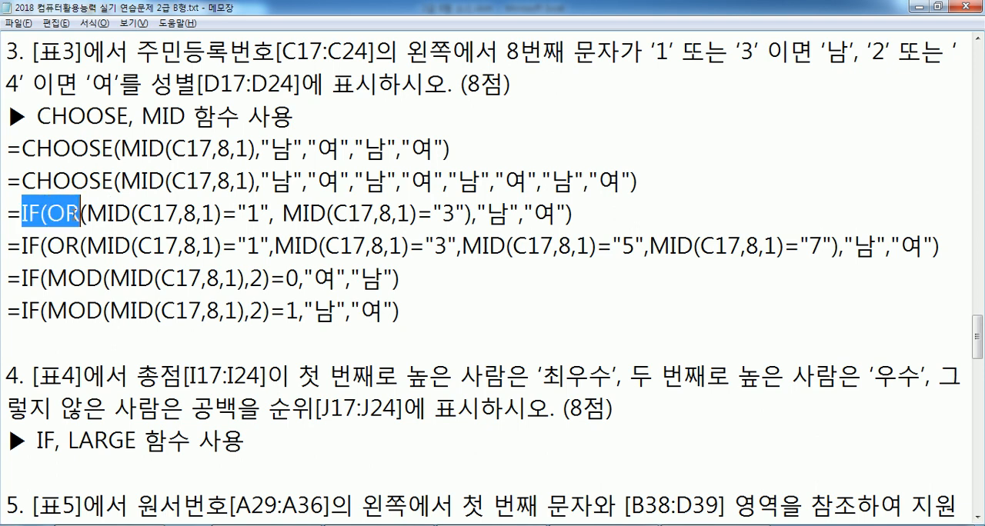
click(109, 217)
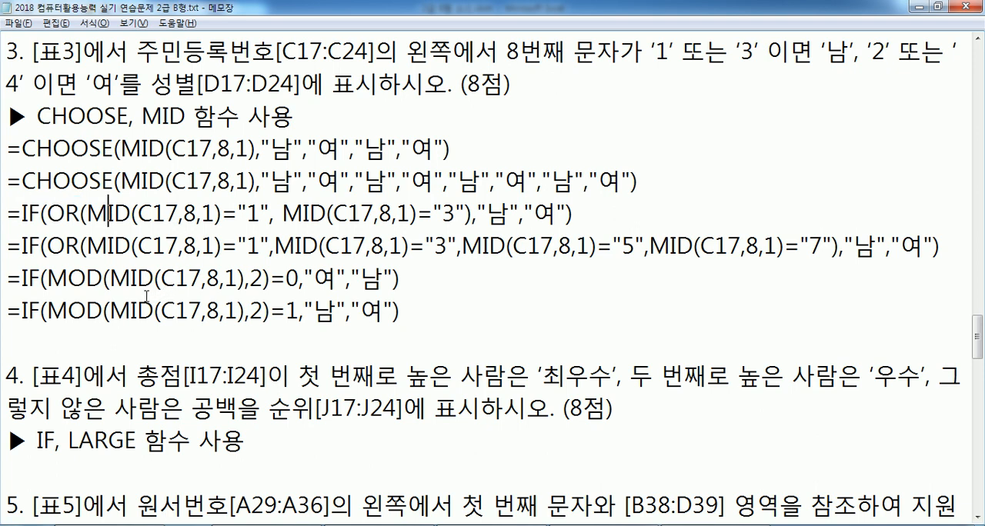
drag(47, 277, 104, 277)
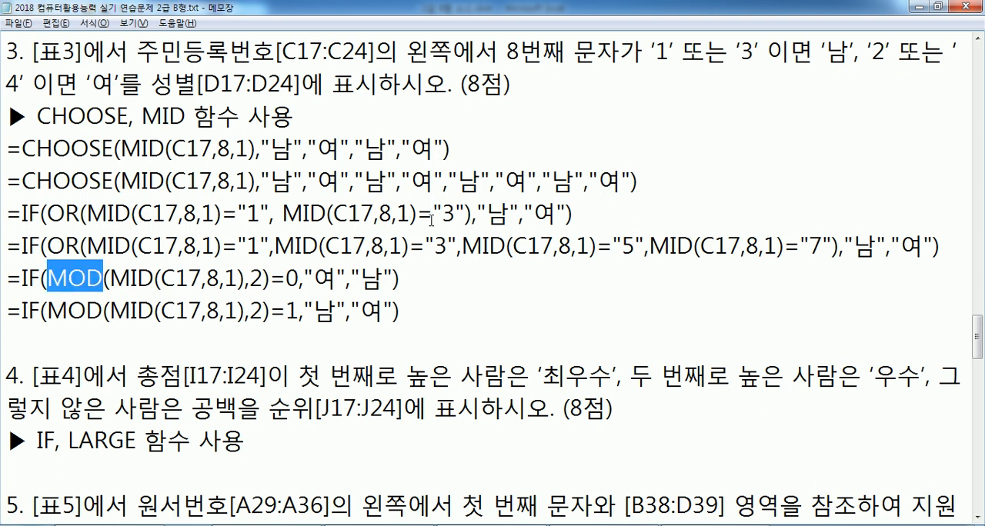
drag(429, 215, 546, 244)
click(636, 245)
drag(876, 250, 808, 254)
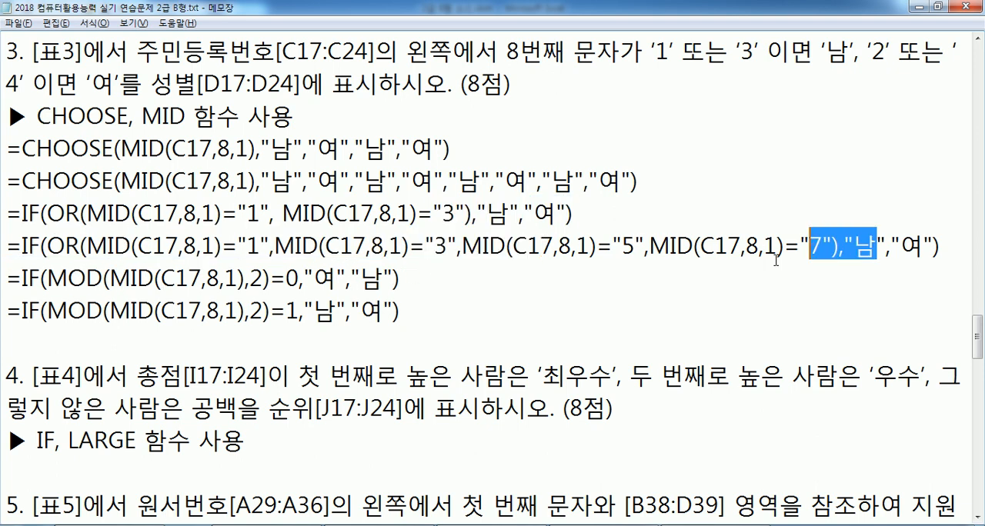
drag(418, 279, 254, 279)
click(377, 316)
click(431, 333)
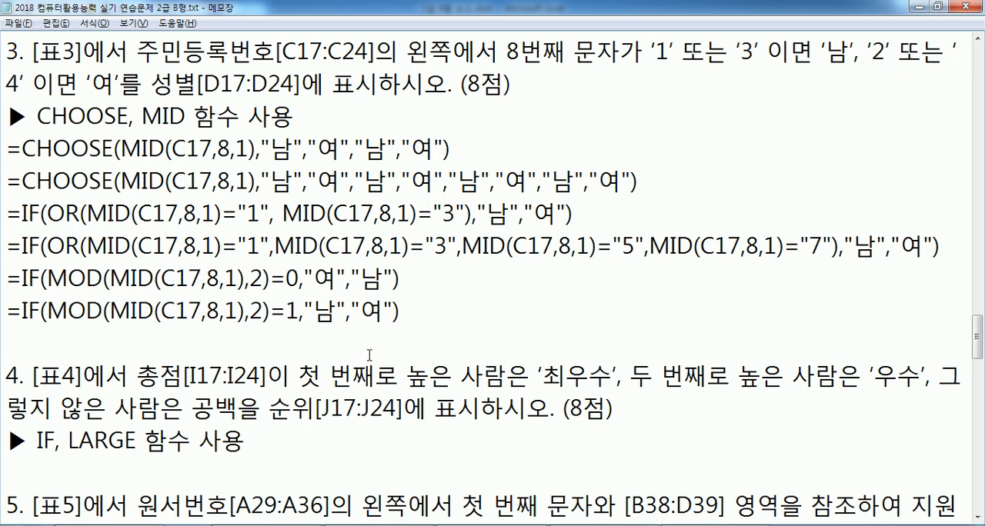
Switch to Excel and examine the [표4] score table and its empty 순위 column
key(alt+Tab)
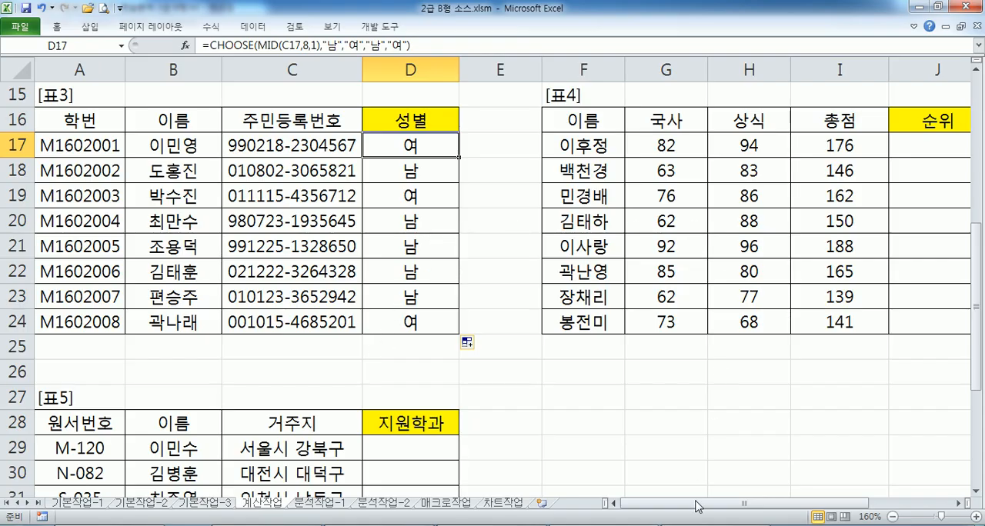
drag(697, 506, 775, 506)
click(958, 503)
click(957, 504)
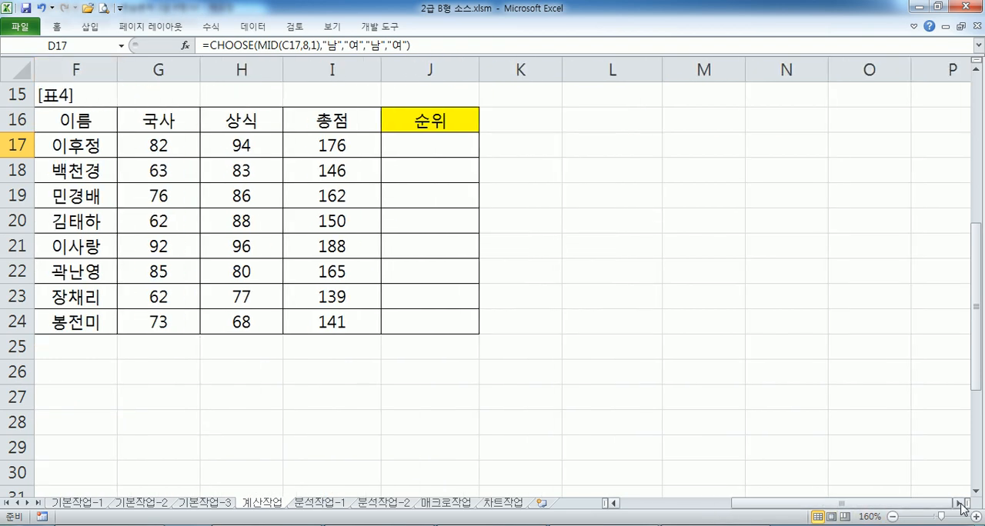
Return to Notepad and read question 4, noting the LARGE function and the 최우수 and 우수 conditions
key(alt+Tab)
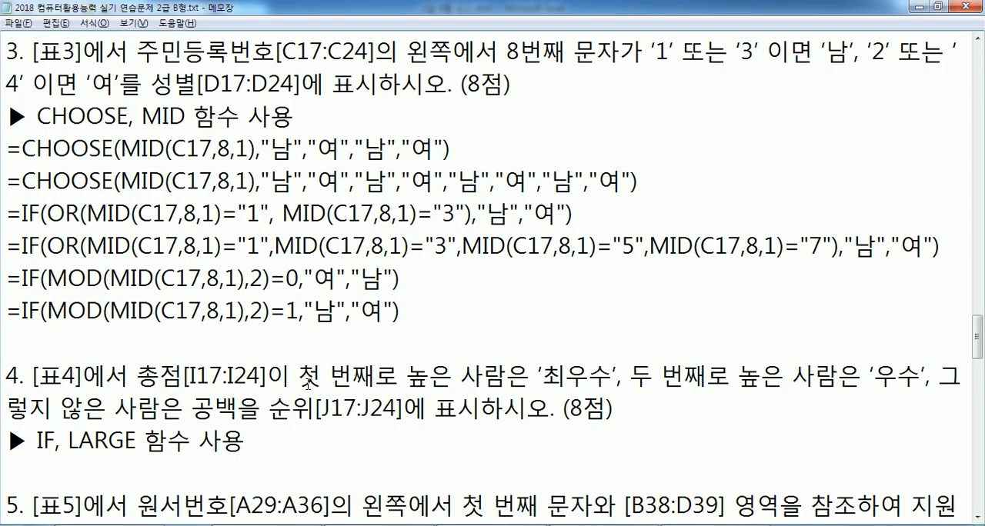
scroll(310, 381, down, 4)
scroll(310, 381, up, 1)
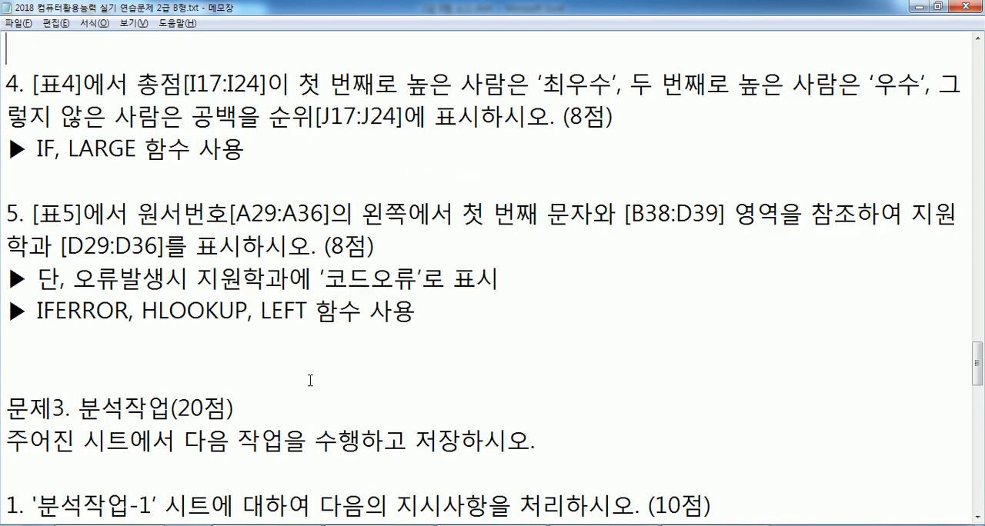
click(108, 176)
drag(70, 149, 137, 148)
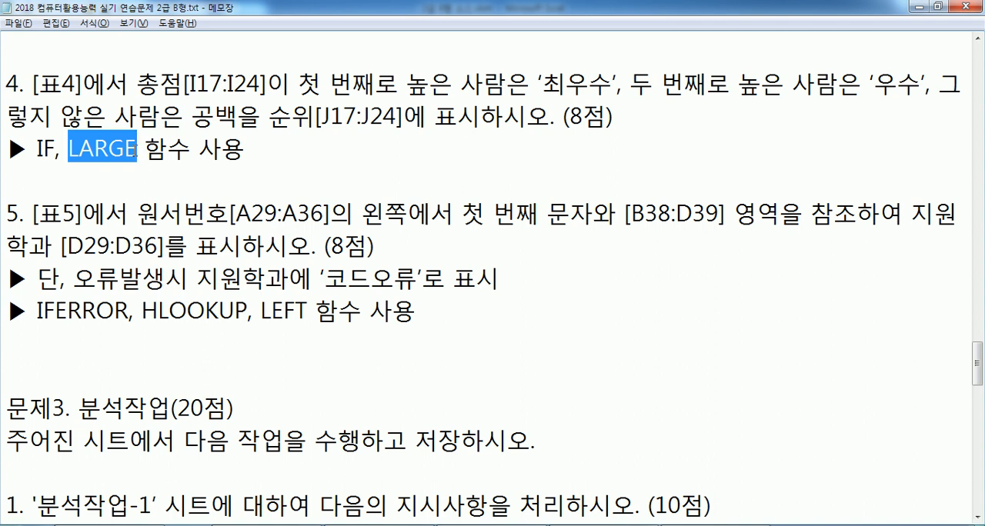
drag(542, 82, 590, 81)
click(896, 82)
Below question 4's function hint, write the syntax outline =IF(조건식, 참, 거짓, IF(조건식, 참, 거짓)
click(323, 150)
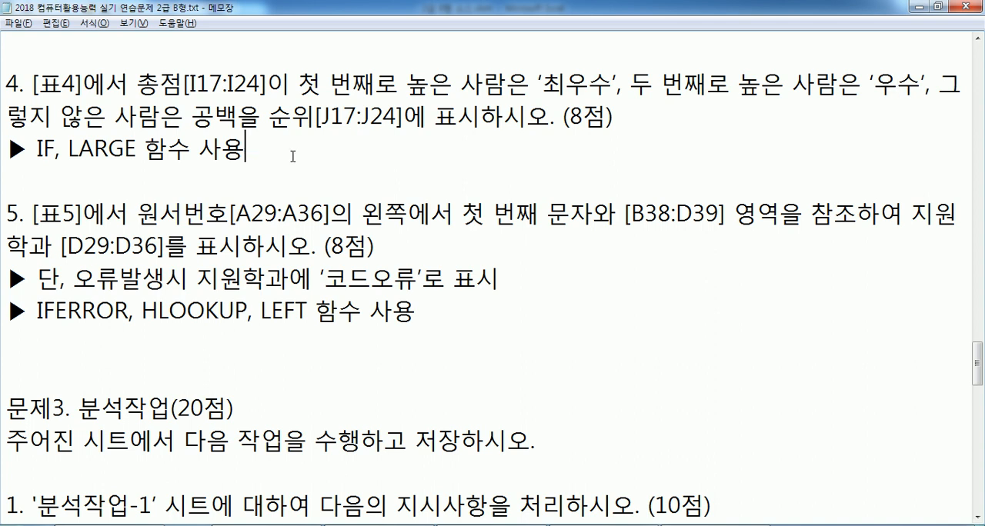
key(Return)
text(=)
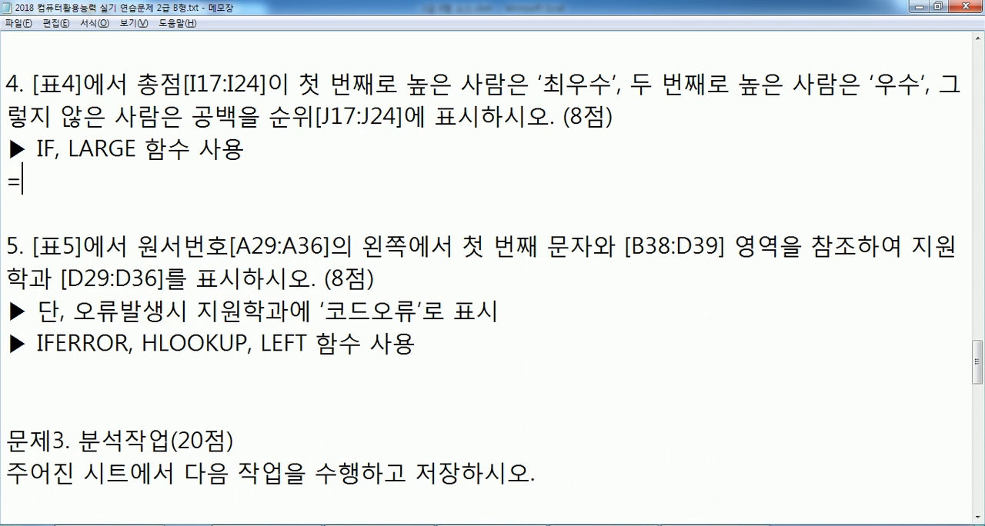
text(IF(족)
text(건식, 참)
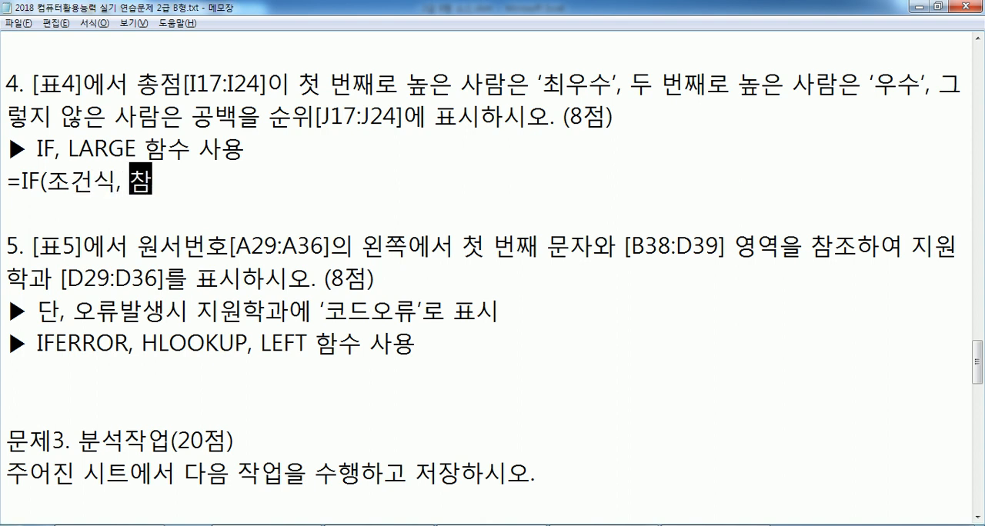
text(, 거짓, )
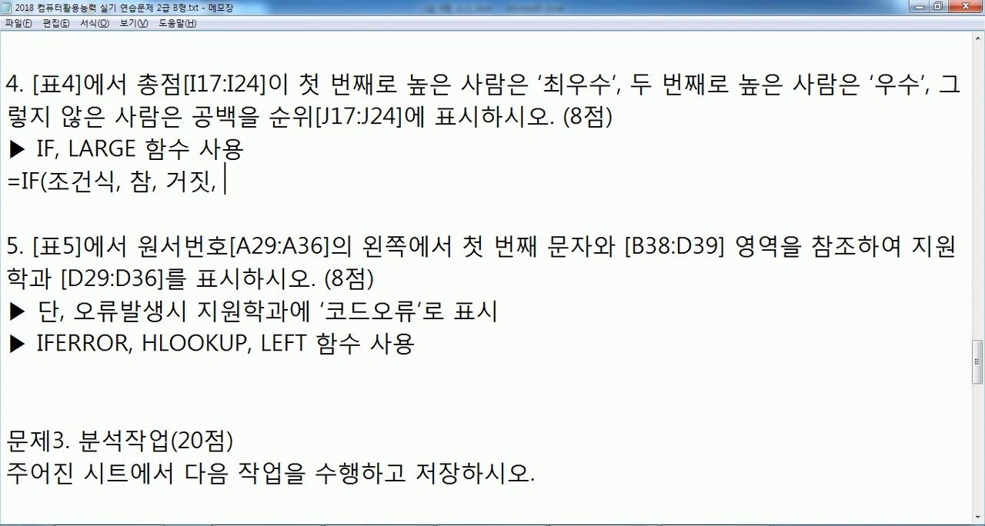
text(IF(조건식, )
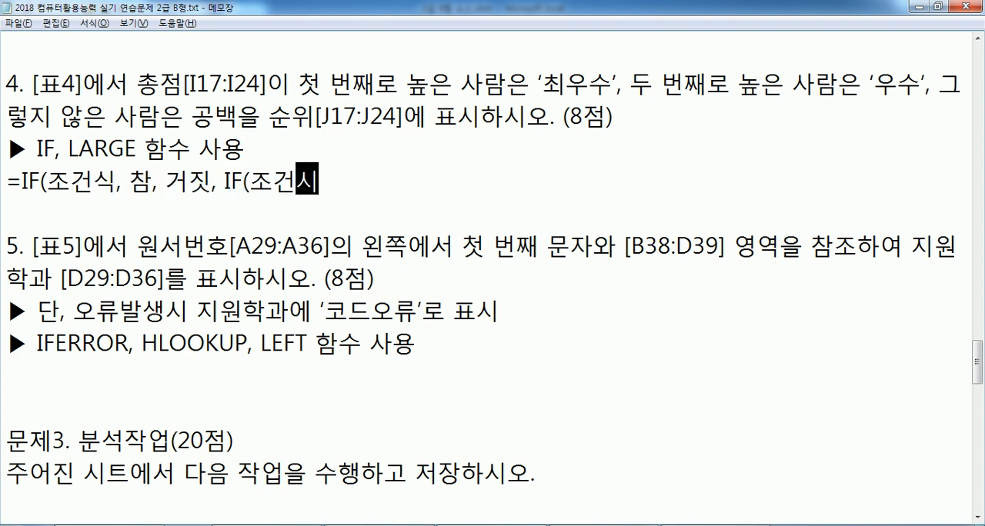
text(참, 거짓))
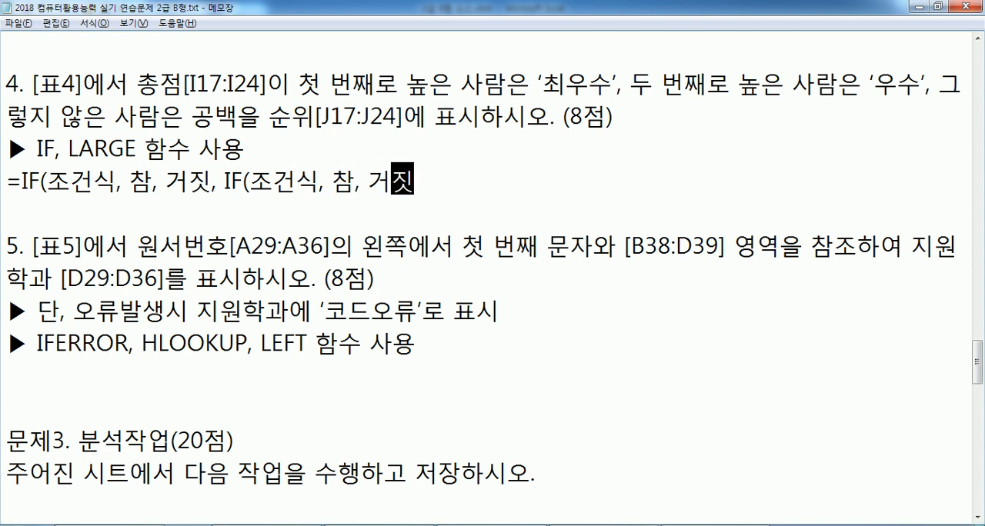
Add the closing parenthesis after the first IF's 거짓 argument in question 4's syntax outline
key(Left)
key(Left)
key(Left)
key(Left)
key(Left)
key(Left)
key(Left)
key(Left)
key(Left)
key(Left)
key(Left)
key(Left)
key(Left)
key(Left)
key(Left)
key(Left)
key(Left)
key(Left)
key(Left)
key(Right)
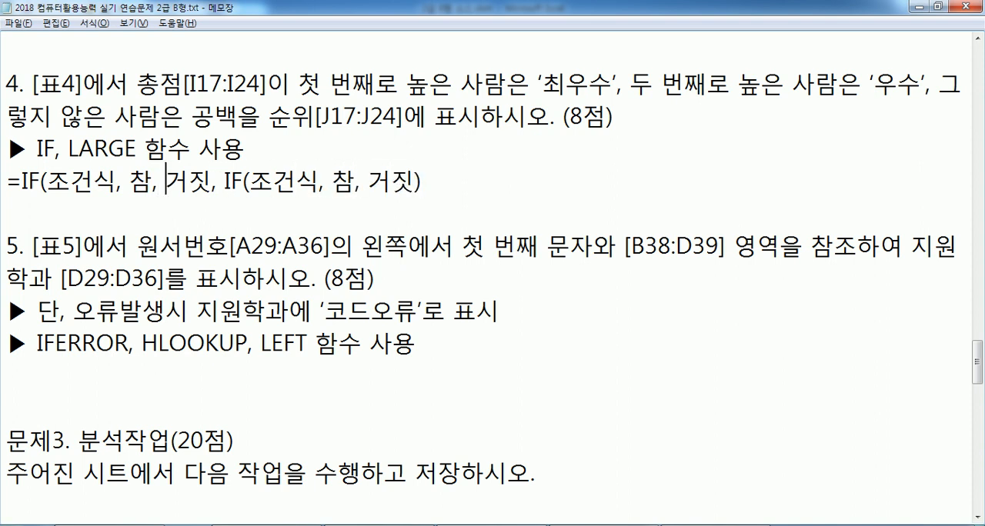
key(Right)
key(Right)
key(Right)
key(Left)
text())
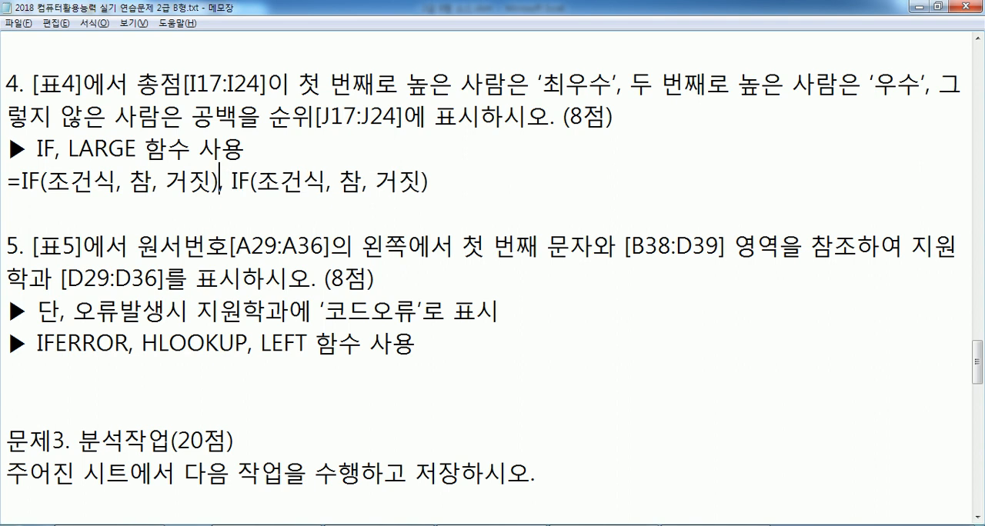
Split question 4's outline into a plain =IF(조건식, 참, 거짓) line and a nested =IF(조건식, 참, IF(조건식, 참, 거짓) line
key(Return)
text(=ㅑ)
key(BackSpace)
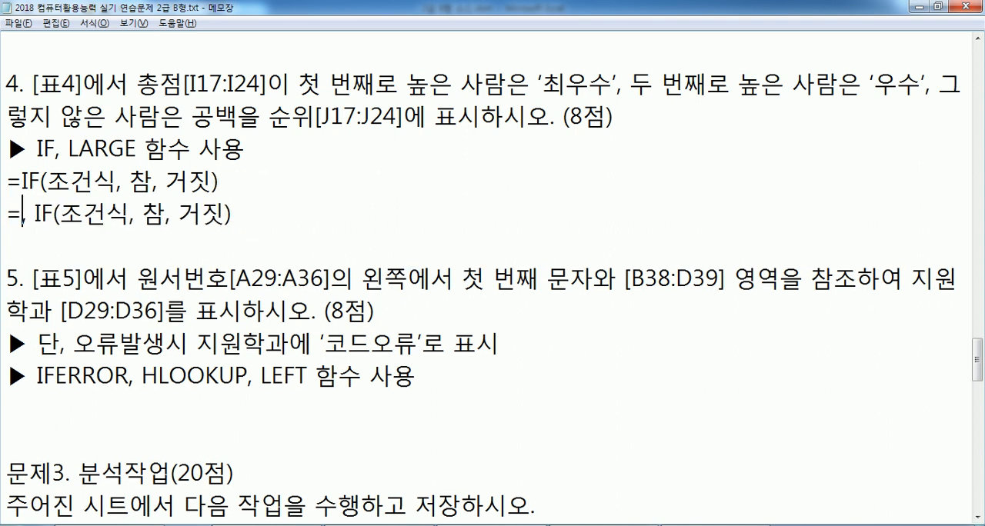
text(IF(조건식, ㅊ)
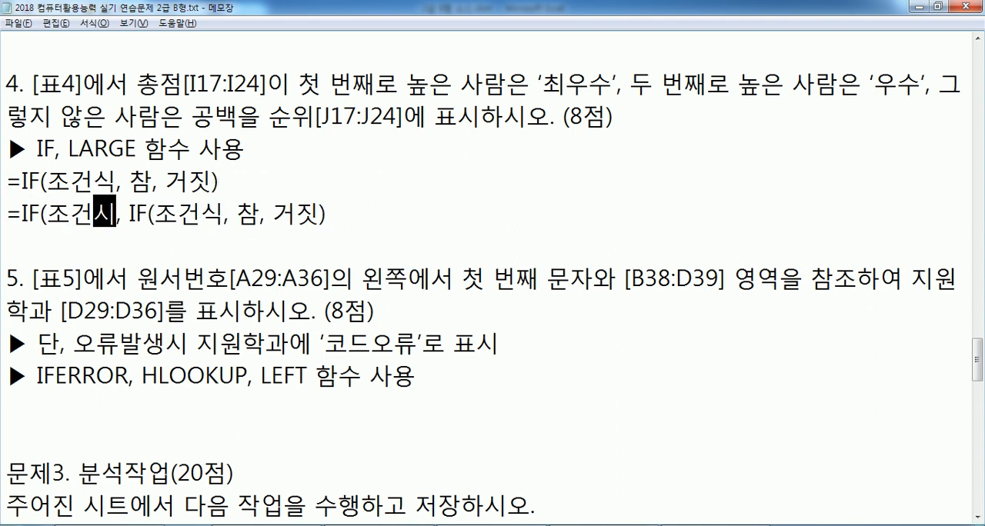
text(ㅏㅁ)
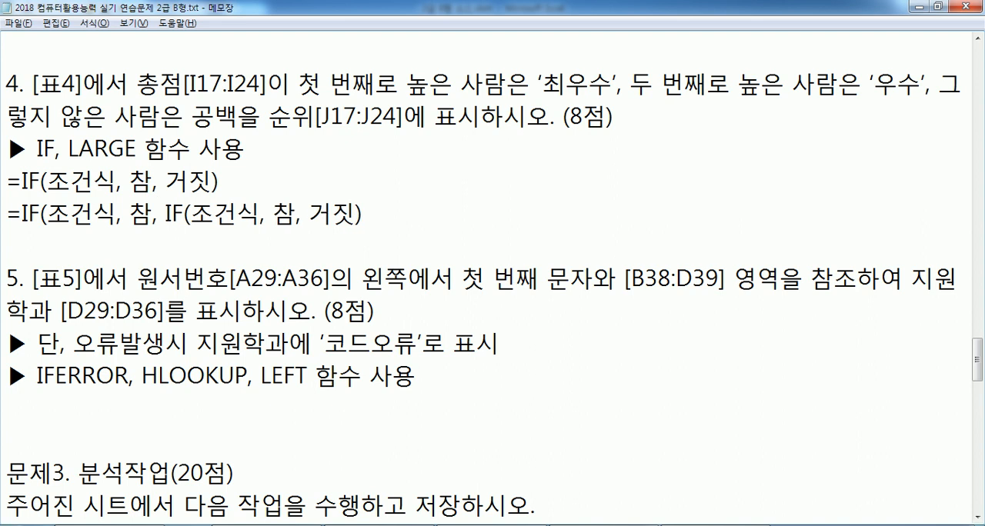
Compare the plain and nested IF outlines with question 4's 최우수 and 우수 conditions
key(End)
click(137, 182)
click(141, 214)
double_click(142, 215)
double_click(283, 214)
click(348, 216)
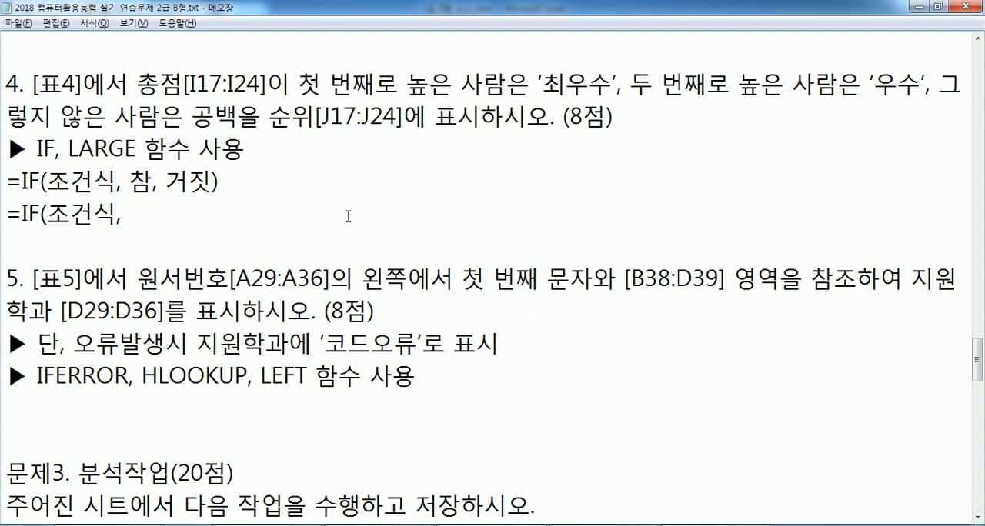
double_click(347, 216)
click(541, 81)
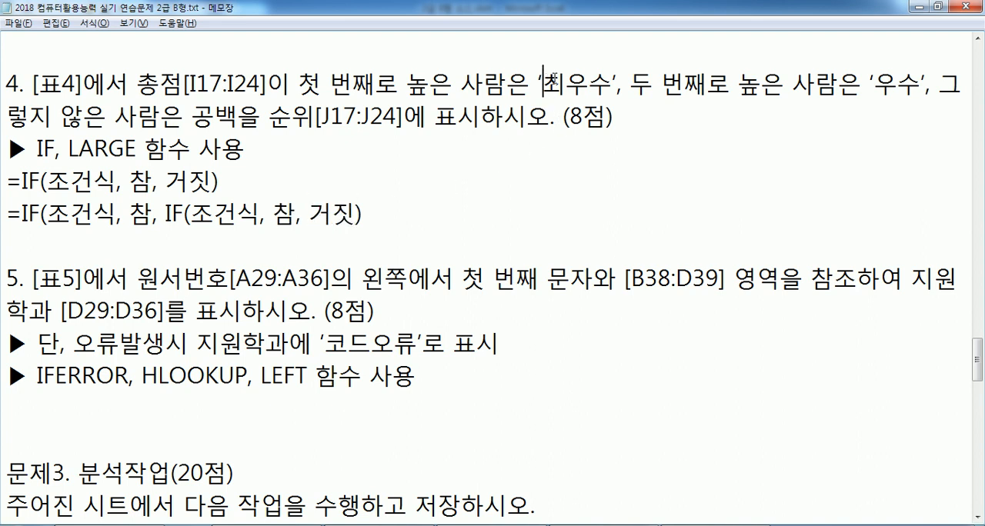
double_click(541, 81)
click(871, 82)
click(258, 189)
click(363, 221)
click(130, 183)
drag(130, 182, 213, 182)
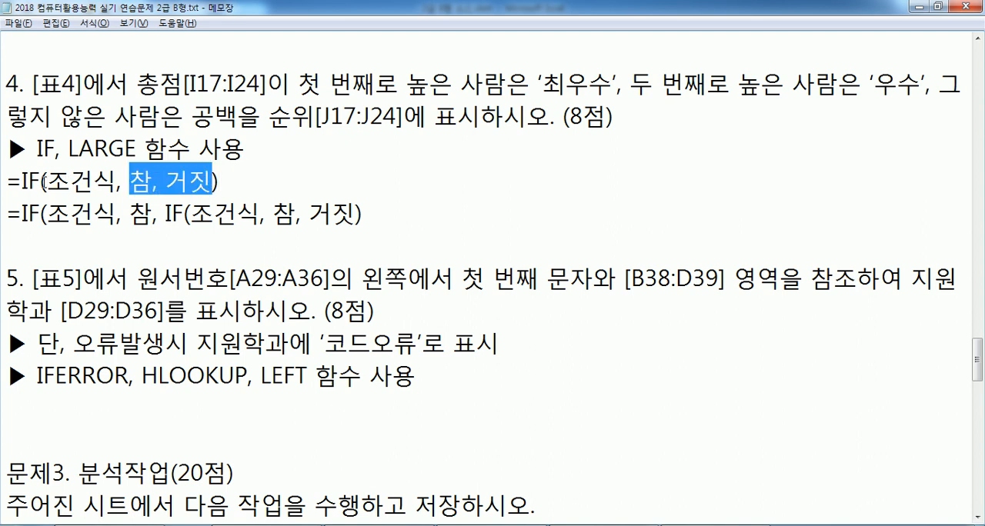
click(42, 183)
click(425, 217)
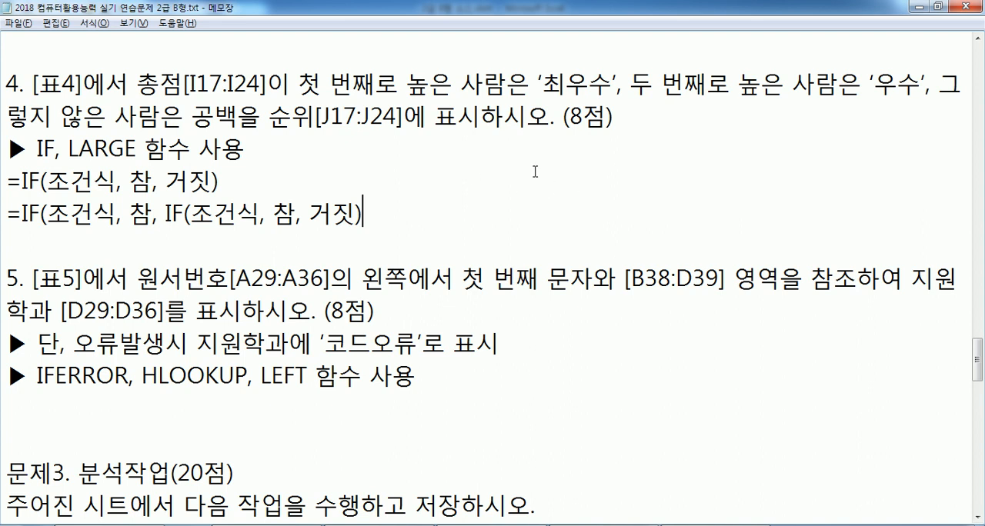
Duplicate the nested IF outline onto a new line directly below it
key(Return)
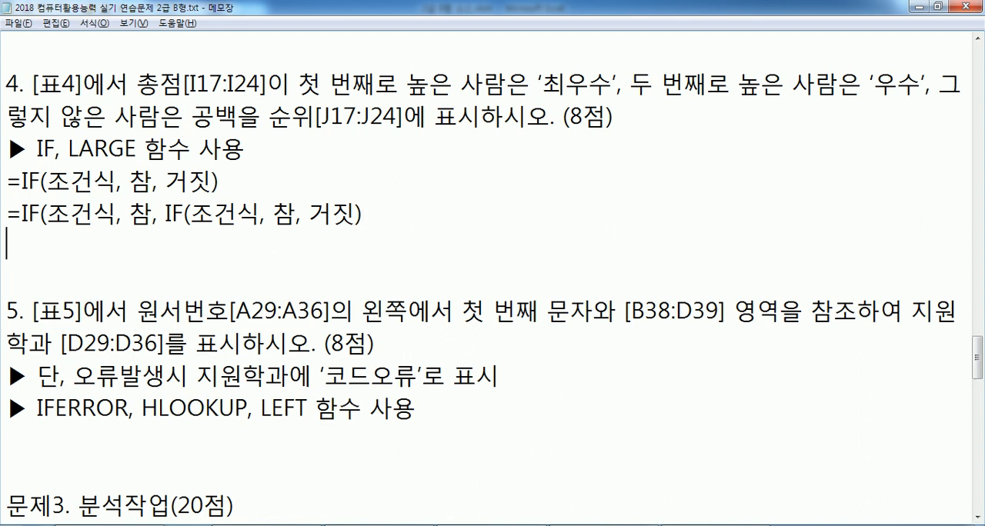
key(shift+Up)
key(ctrl+c)
key(Down)
key(ctrl+v)
In the duplicated outline, replace the first 조건식 with 총점이 첫 번째로 높은 사람
key(Up)
key(Right)
key(Right)
key(Right)
key(Right)
key(Right)
key(Left)
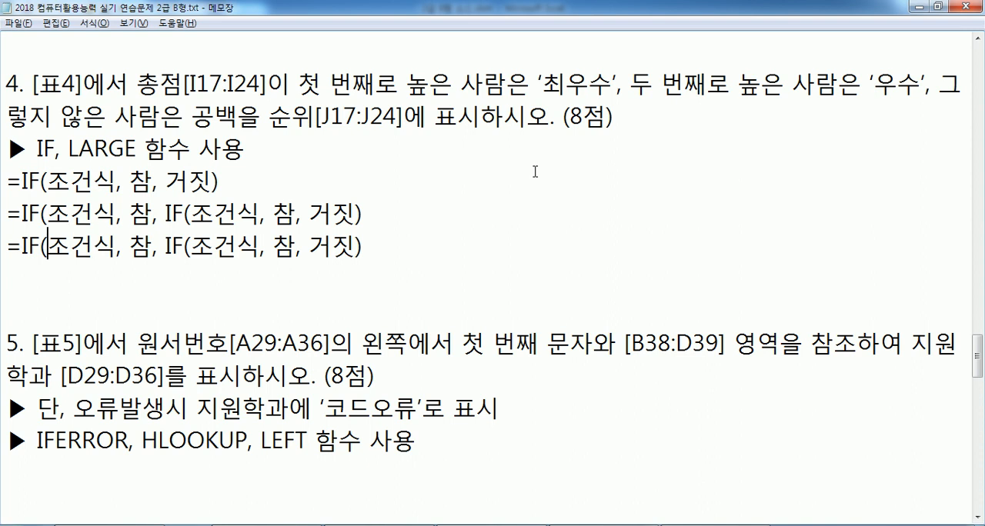
text(총)
text(점이 첫)
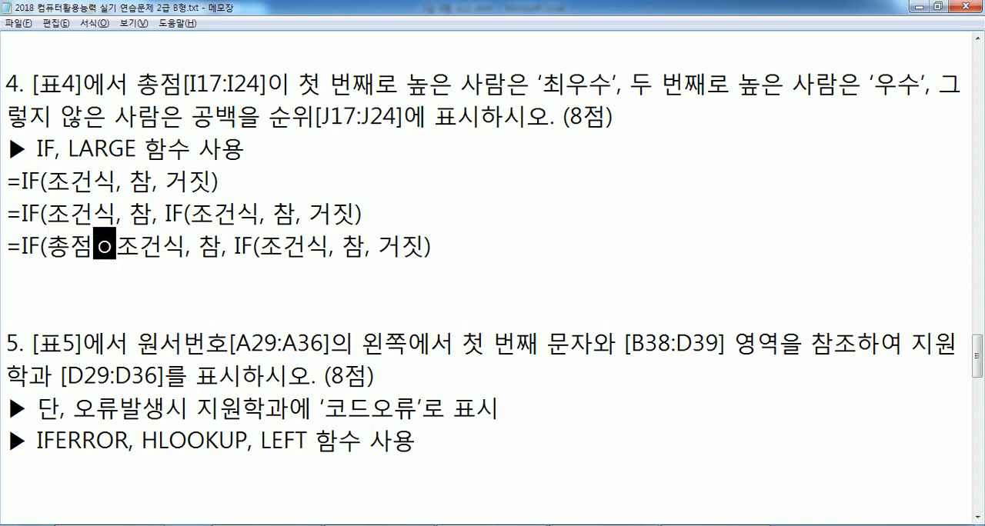
text( 번째로)
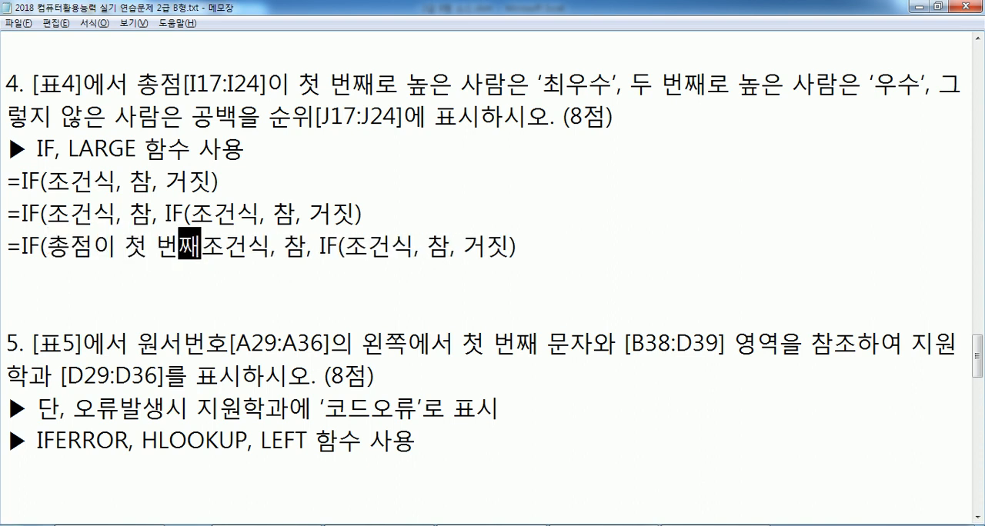
text( 높은 사람)
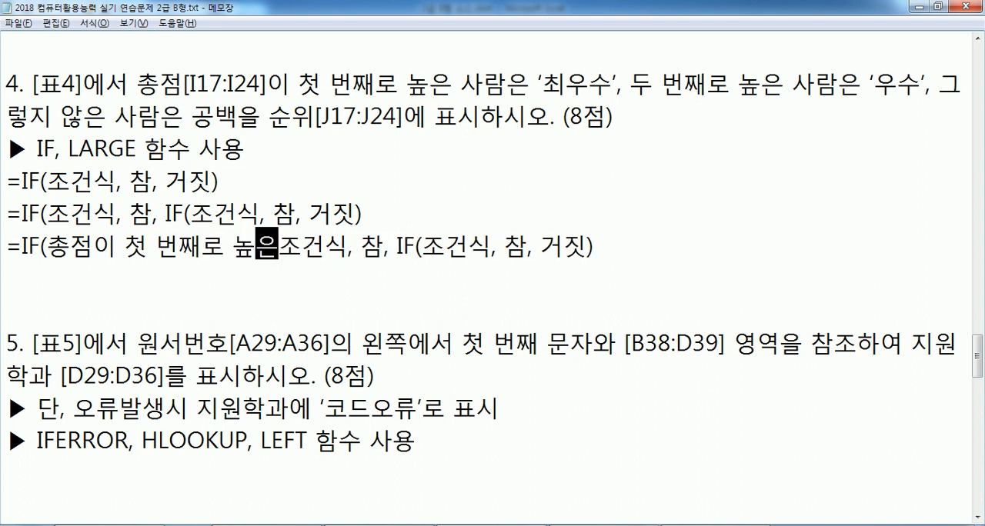
key(Delete)
key(Delete)
key(Delete)
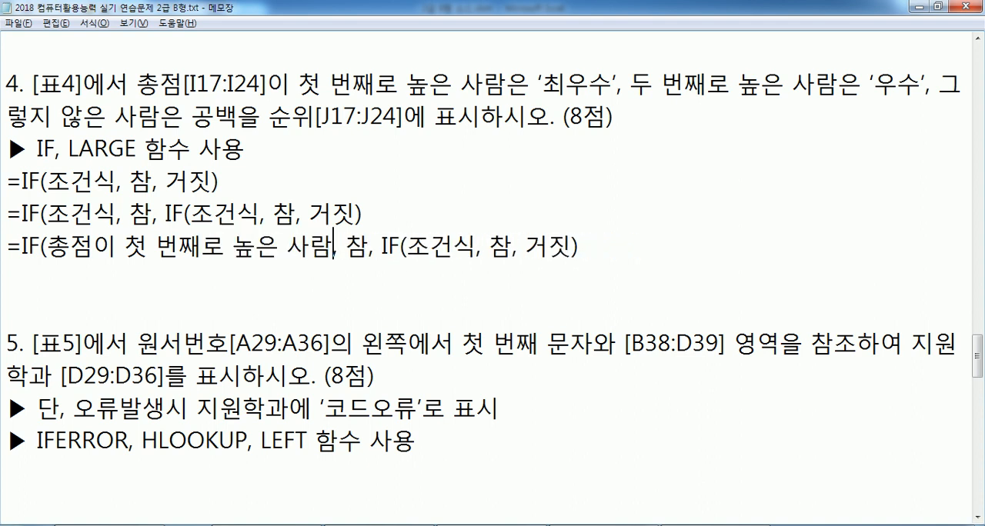
Replace the outer IF's 참 argument in the duplicated outline with "최우수"
key(Right)
key(Right)
key(shift+Right)
text("최우수")
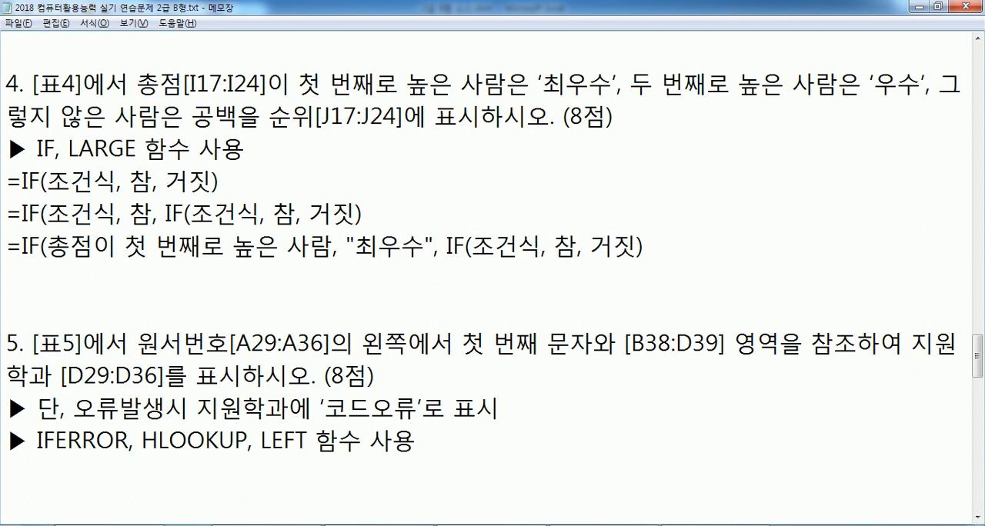
Replace the inner IF's 조건식 with 총점이 두 번째로 높은 사람
key(Right)
key(Right)
key(Right)
key(Right)
key(Right)
key(shift+Right)
key(shift+Right)
key(shift+Right)
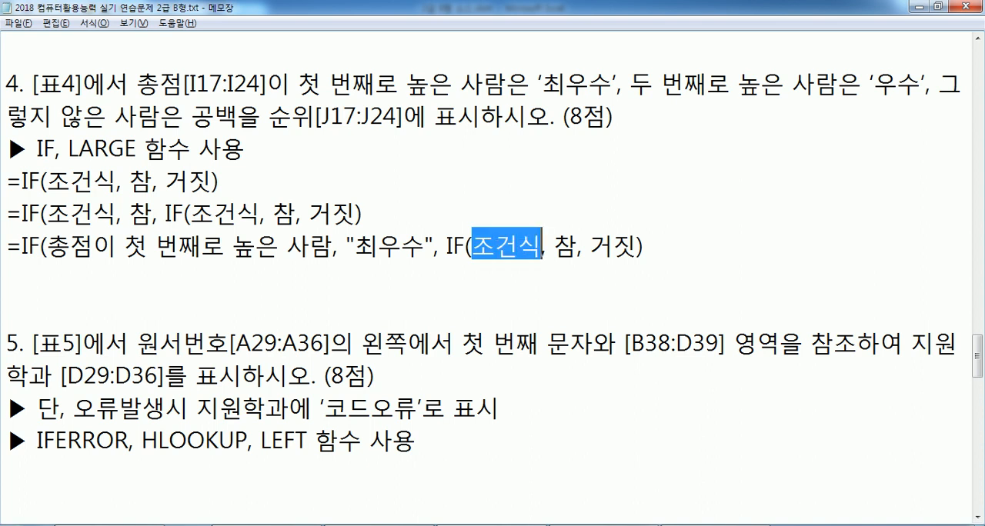
text(총)
text(이 두 번째로 ㄴ)
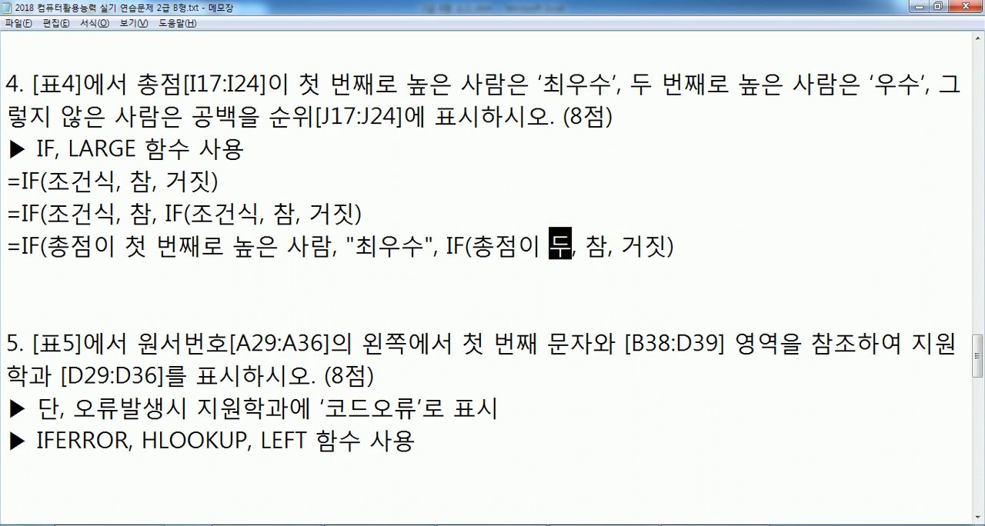
text(높은 사ㄹ)
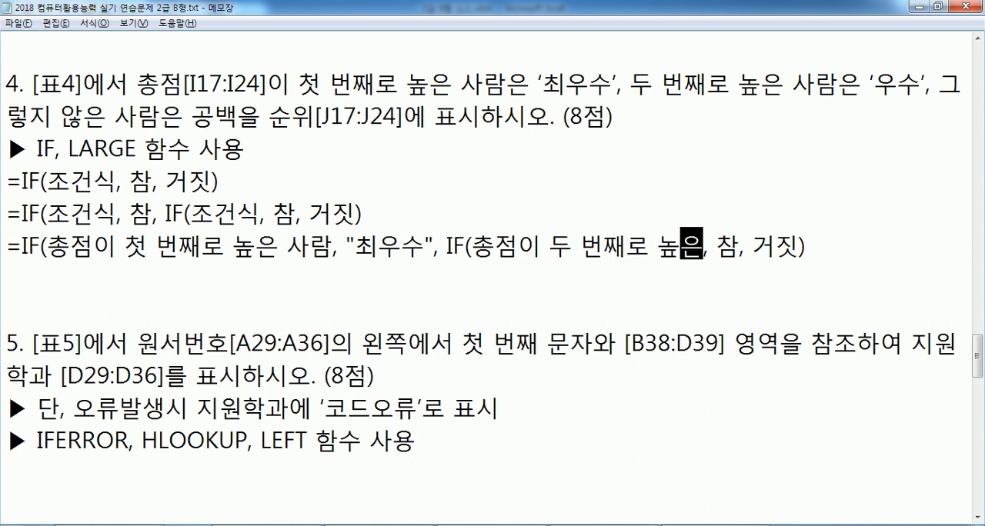
text(람)
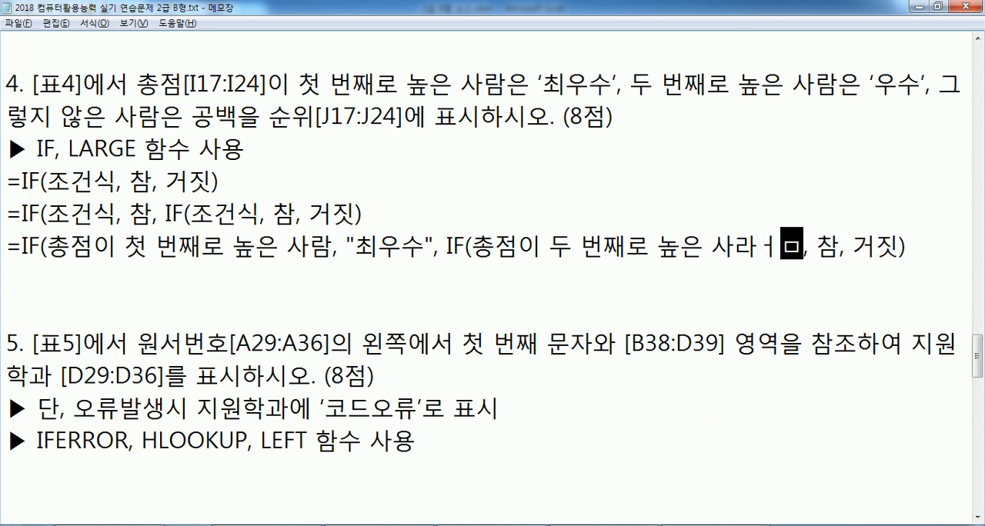
Replace the inner IF's 참 argument with "우수"
key(Right)
key(Right)
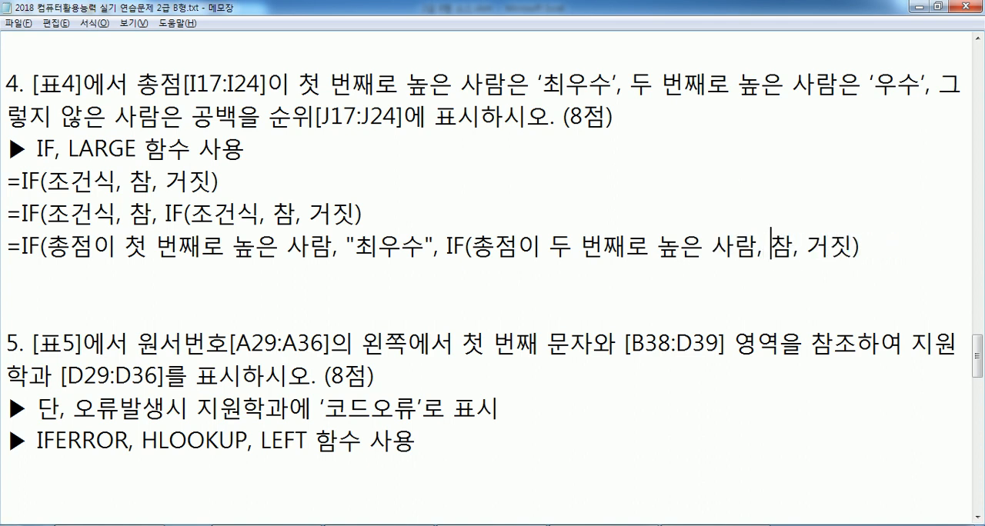
key(shift+Right)
text("우수")
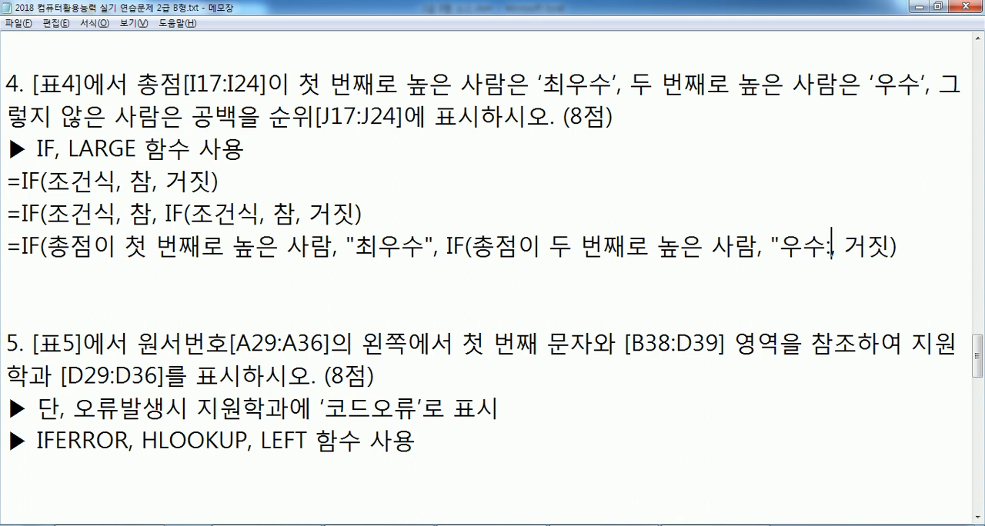
key(BackSpace)
text(")
Replace the inner IF's 거짓 argument with 공백
key(Down)
key(Down)
key(Down)
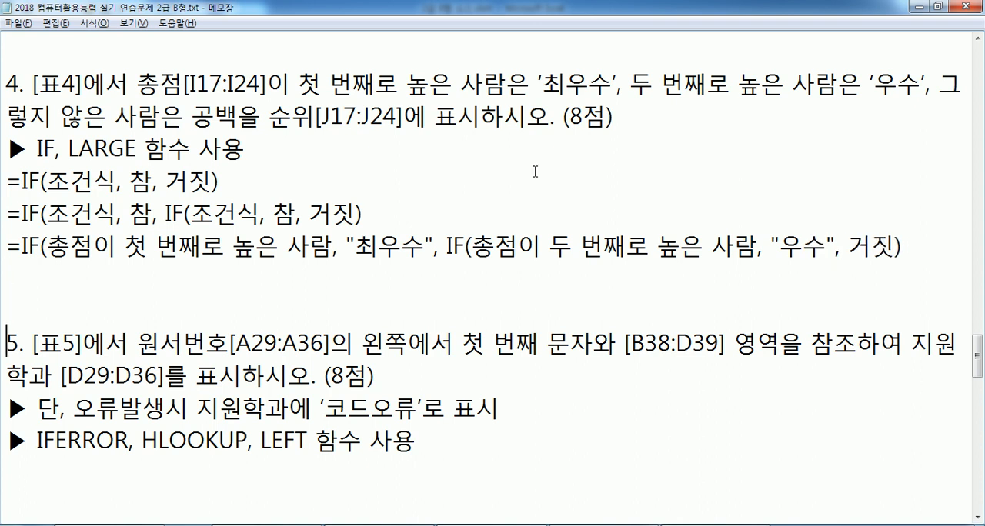
key(Up)
key(Left)
key(Left)
key(shift+Left)
key(shift+Left)
text(공백)
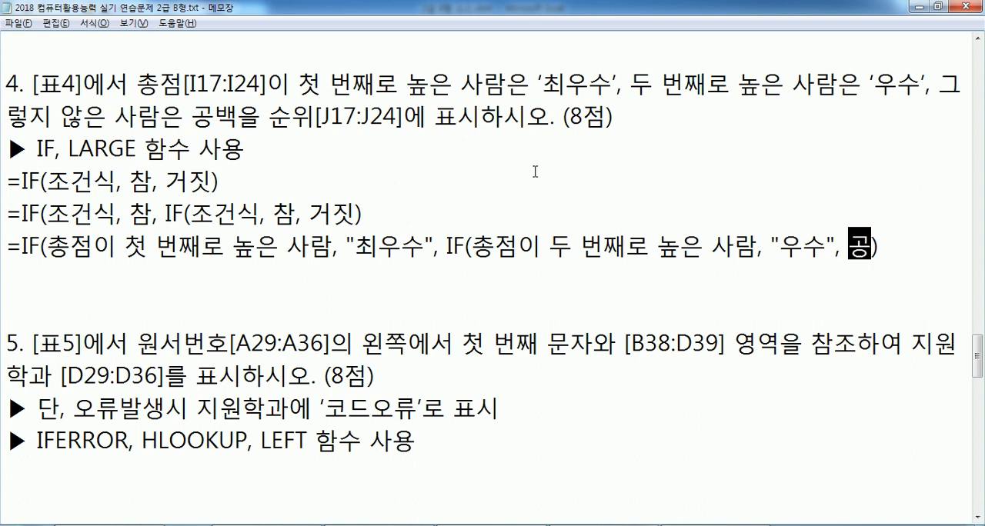
key(Down)
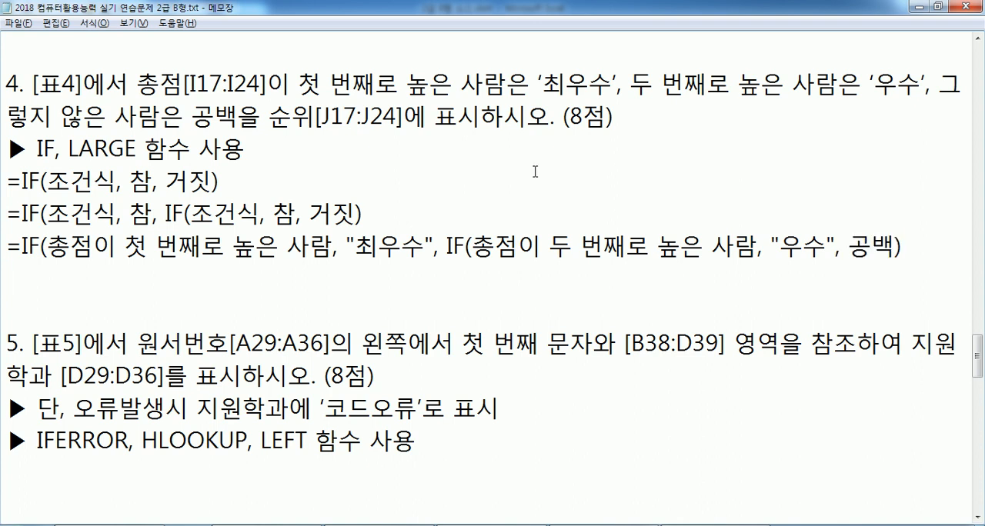
Duplicate the completed descriptive IF line onto the line below it
key(Up)
key(shift+Down)
key(ctrl+c)
key(Right)
key(ctrl+v)
In the new copy, insert LARGE(I17:I24, 1) before the outer IF's condition text
key(Up)
key(Right)
key(Right)
key(Right)
key(Right)
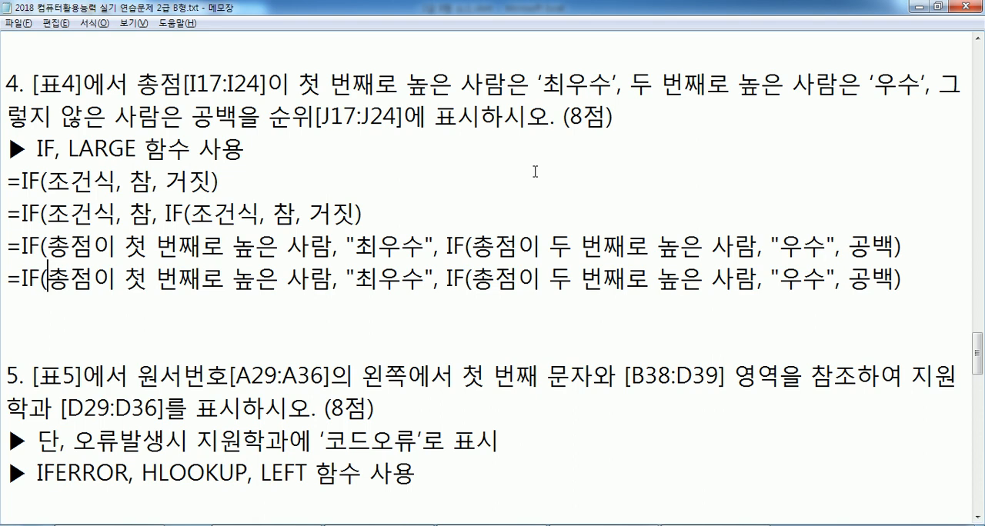
text(LARGE*()
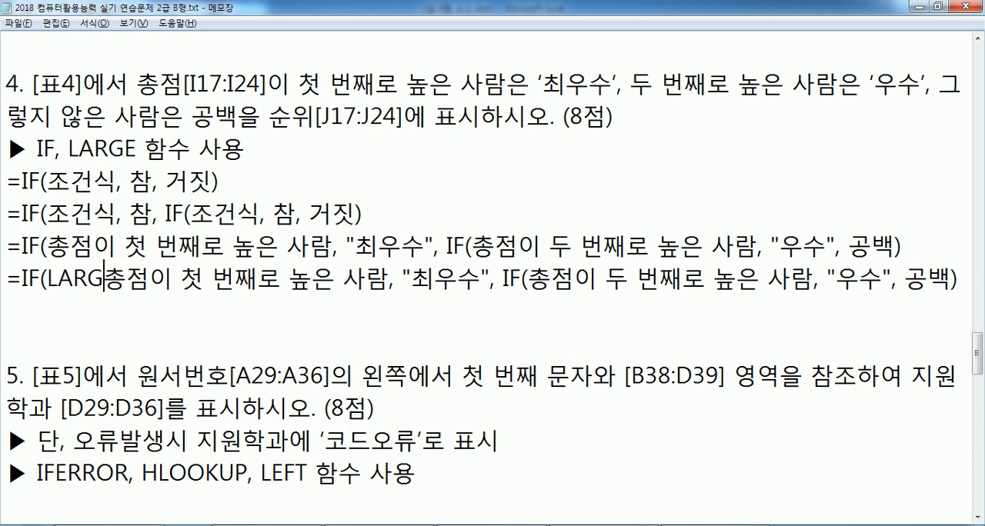
key(BackSpace)
key(BackSpace)
text(()
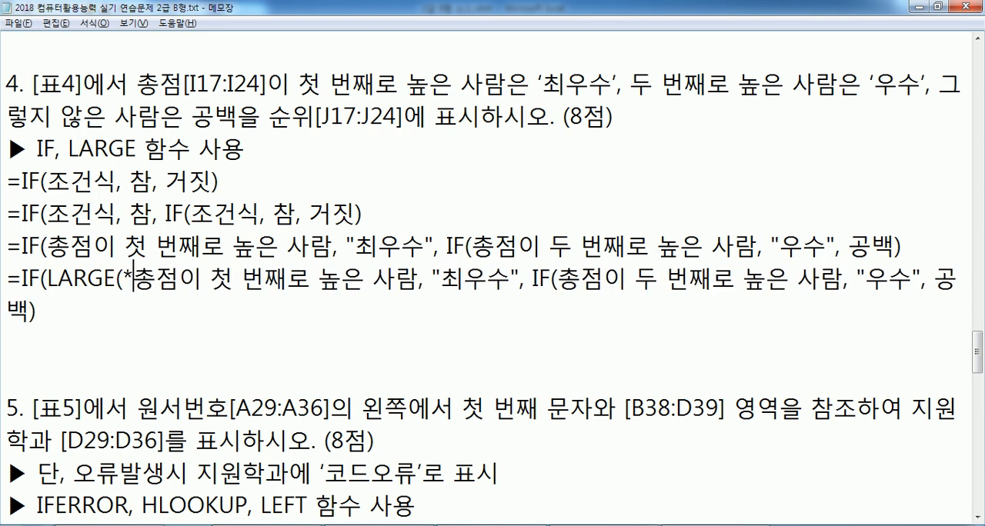
text(I17)
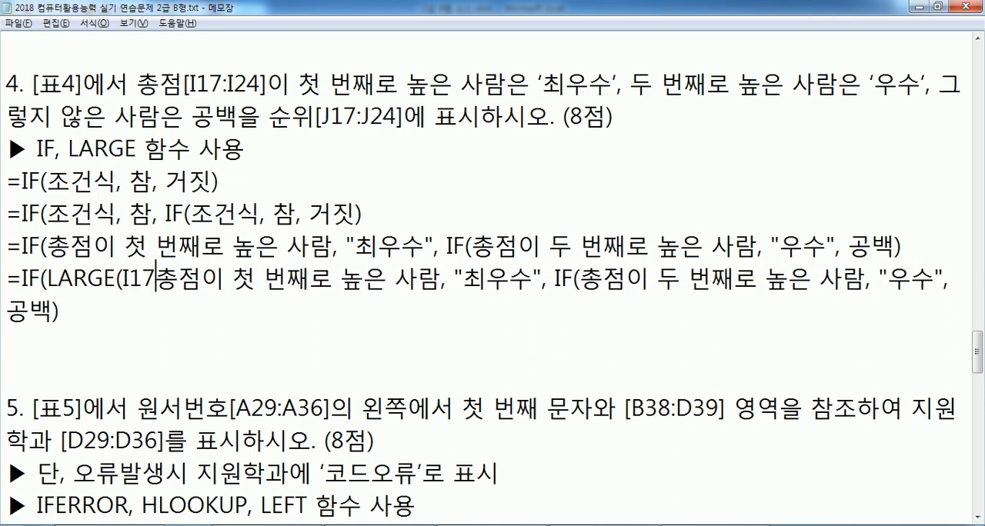
text(:)
text(I24)
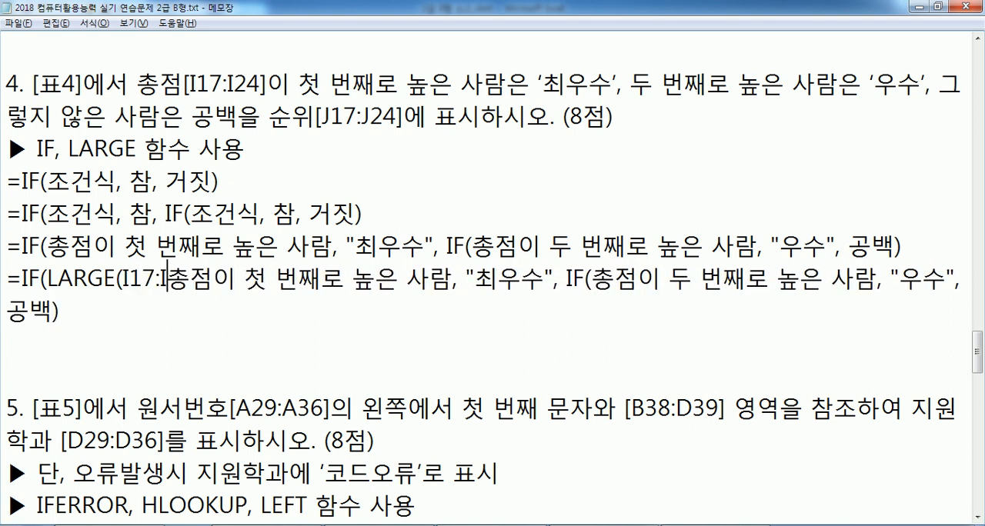
text(, 1))
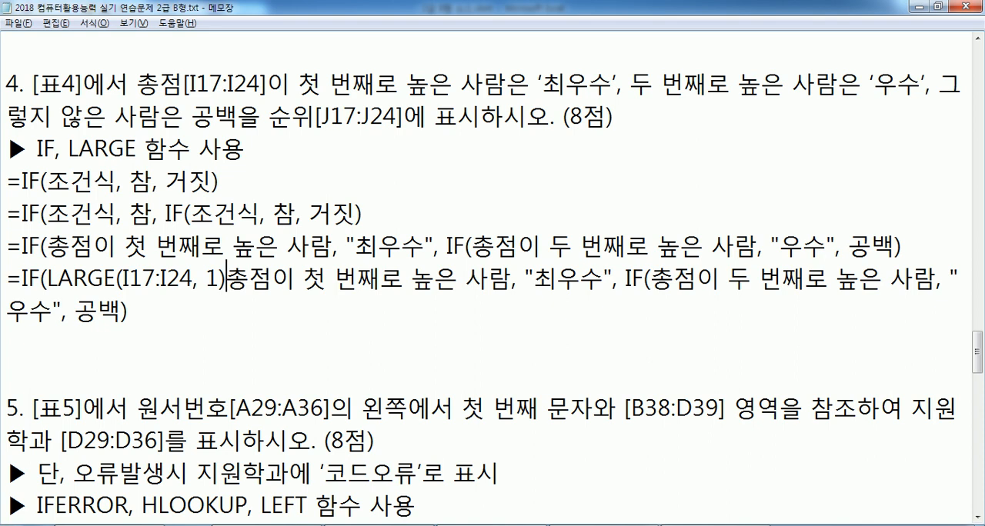
Replace the outer condition's descriptive text with =I17 so the condition reads LARGE(I17:I24, 1)=I17
text(I17)
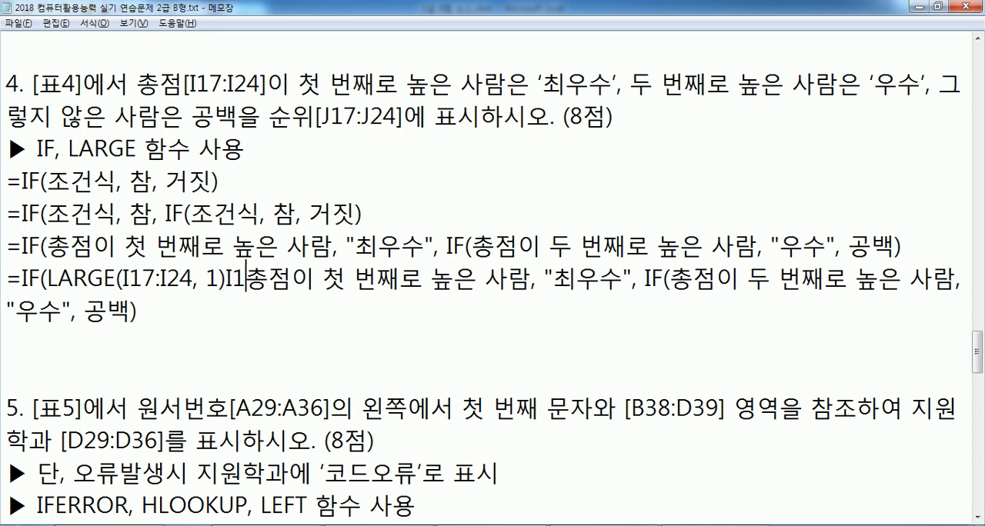
key(Delete)
key(Delete)
key(Delete)
key(Delete)
key(Delete)
key(Delete)
key(Delete)
key(Delete)
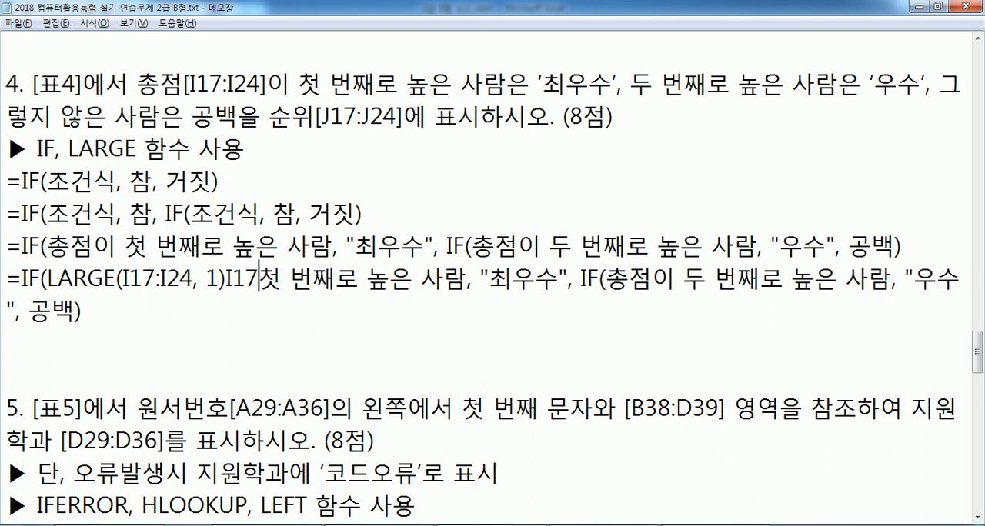
key(Delete)
key(Delete)
key(Delete)
key(Delete)
key(Delete)
key(Delete)
key(Delete)
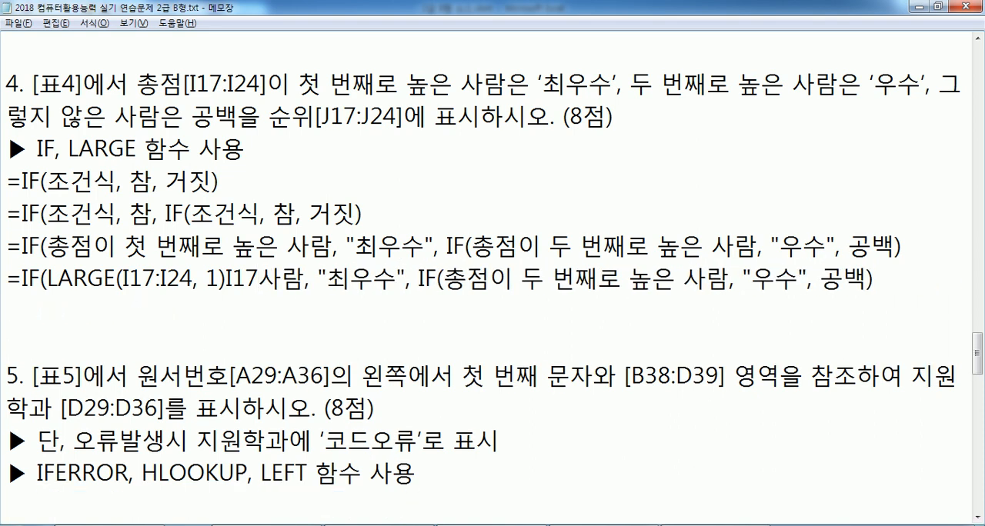
click(228, 275)
text(=)
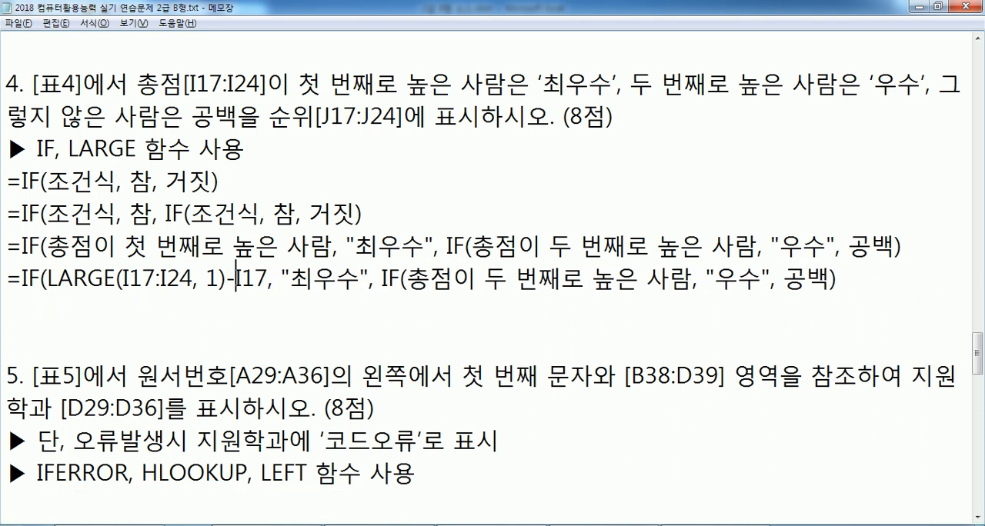
Make the range in the outer condition's LARGE function absolute, as $I$17:$I$24
key(Left)
key(Left)
key(Left)
key(Left)
key(Left)
key(Left)
key(Left)
key(Left)
key(Left)
key(Left)
key(Left)
key(Left)
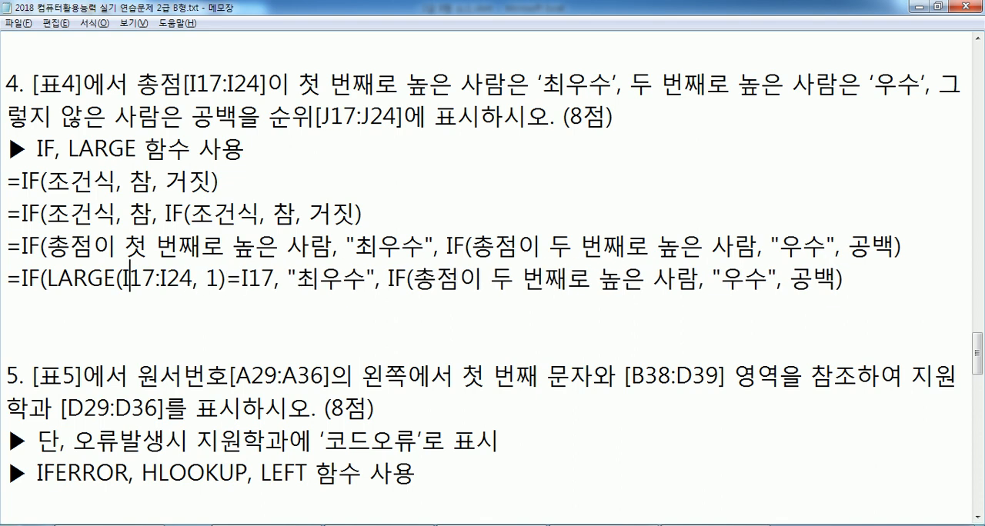
text($)
key(Right)
text($)
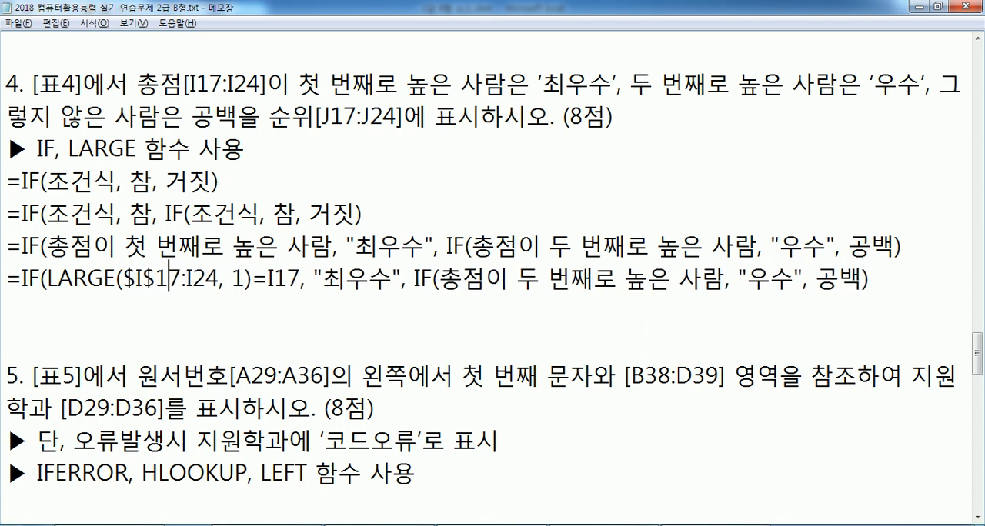
key(Right)
key(Right)
key(Right)
text($)
key(Right)
text($)
key(Right)
key(Right)
key(Right)
key(Right)
key(Right)
key(Right)
key(Right)
key(Right)
key(Right)
key(Right)
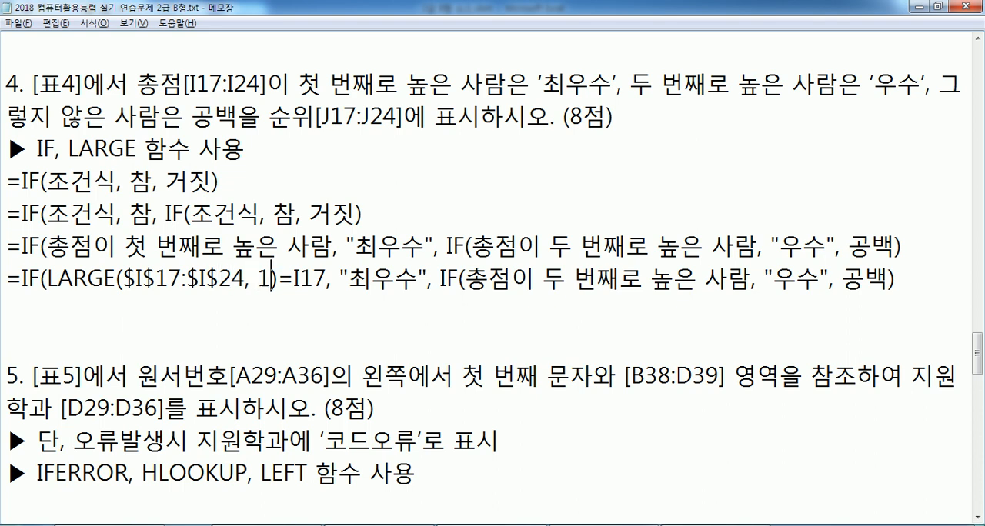
Replace the inner IF's descriptive condition with a copy of the outer condition LARGE($I$17:$I$24, 1)=I17
key(shift+Left)
key(shift+Left)
key(shift+Left)
key(shift+Left)
key(shift+Left)
key(shift+Left)
key(shift+Left)
key(shift+Left)
key(shift+Left)
key(shift+Left)
key(shift+Left)
key(shift+Left)
key(shift+Left)
key(shift+Left)
key(shift+Left)
key(shift+Left)
key(shift+Left)
key(shift+Left)
key(shift+Left)
key(shift+Left)
key(shift+Left)
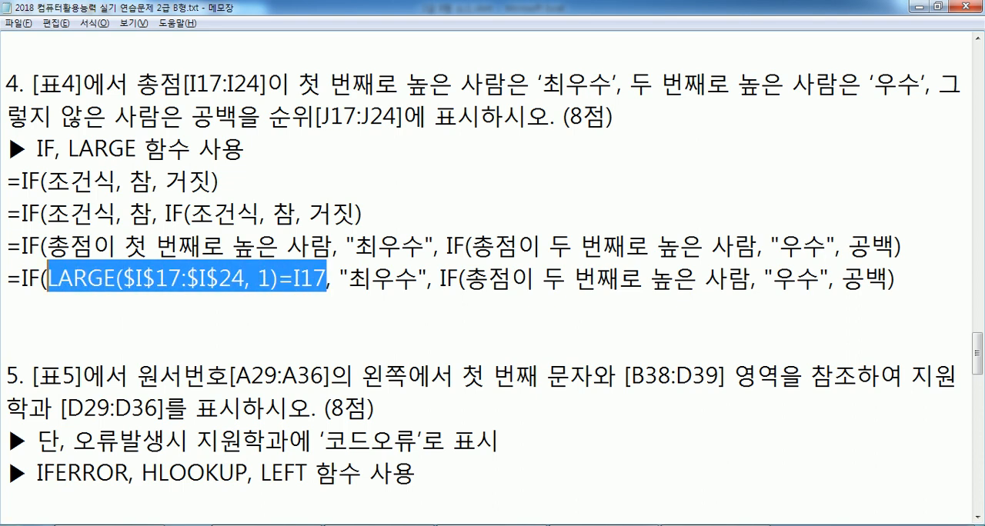
key(Left)
key(Right)
key(Right)
key(Right)
key(Right)
key(Right)
key(Right)
key(Right)
key(Right)
key(Right)
key(Right)
key(Right)
key(Right)
key(Right)
key(Right)
key(Right)
key(Right)
key(Right)
key(Right)
key(Right)
key(Right)
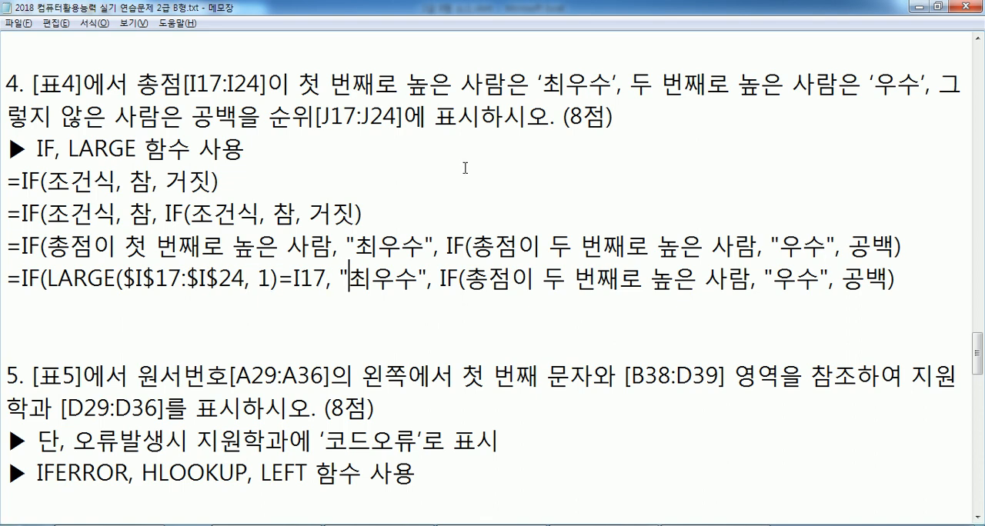
drag(465, 278, 746, 278)
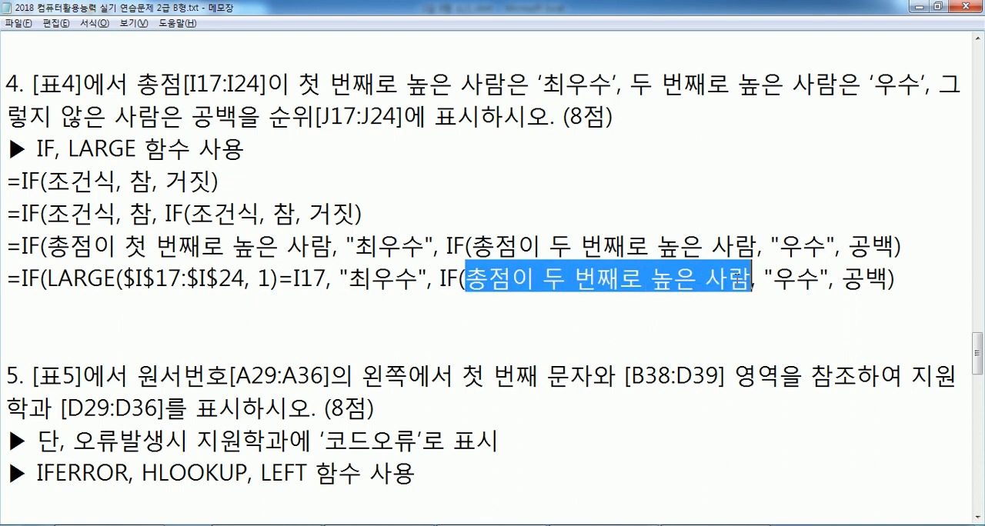
key(ctrl+v)
Set the inner LARGE function's rank to 2 and replace the 공백 argument with ""
double_click(682, 279)
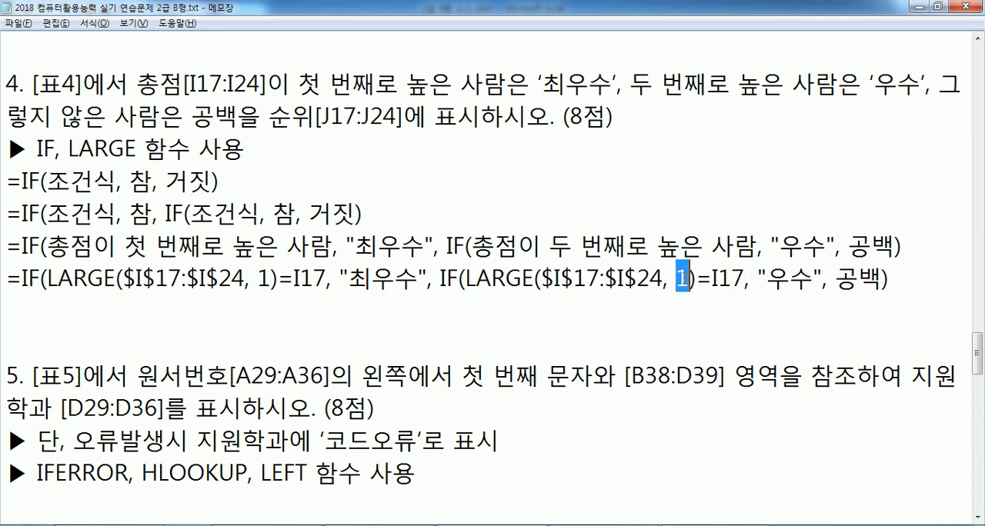
text(2)
drag(837, 280, 881, 279)
text("")
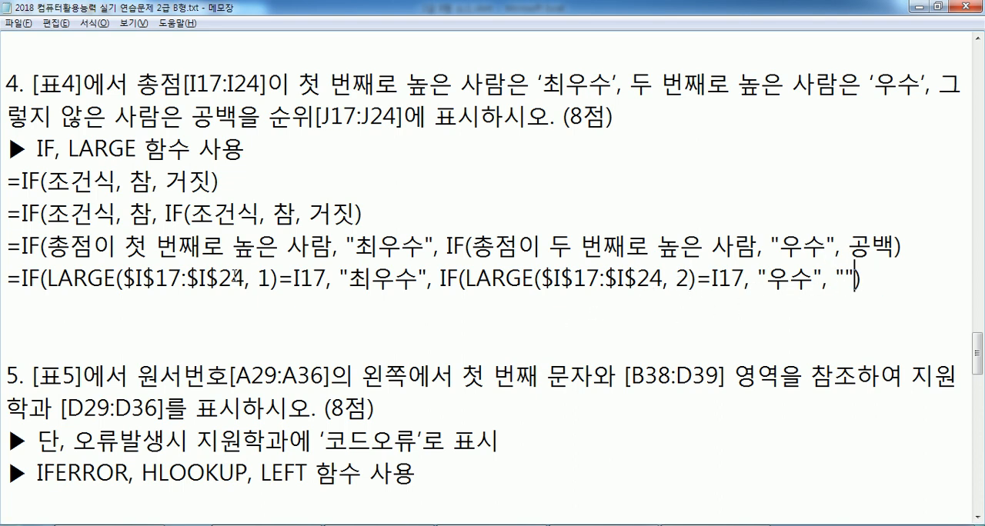
Duplicate the completed LARGE formula line onto the line below it
drag(10, 282, 4, 304)
key(ctrl+c)
click(66, 303)
key(ctrl+v)
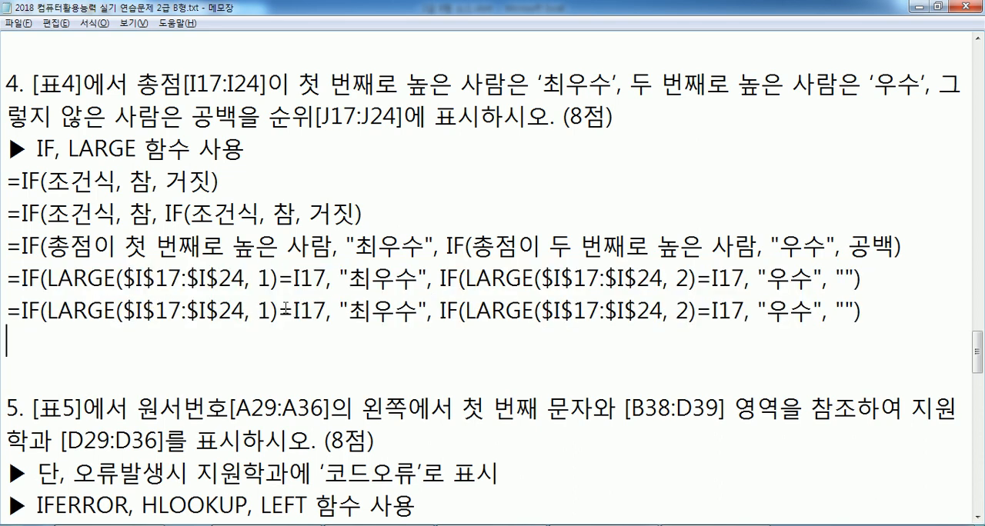
In the duplicated line, rewrite the outer condition as I17=LARGE($I$17:$I$24, 1)
drag(294, 310, 328, 310)
key(Delete)
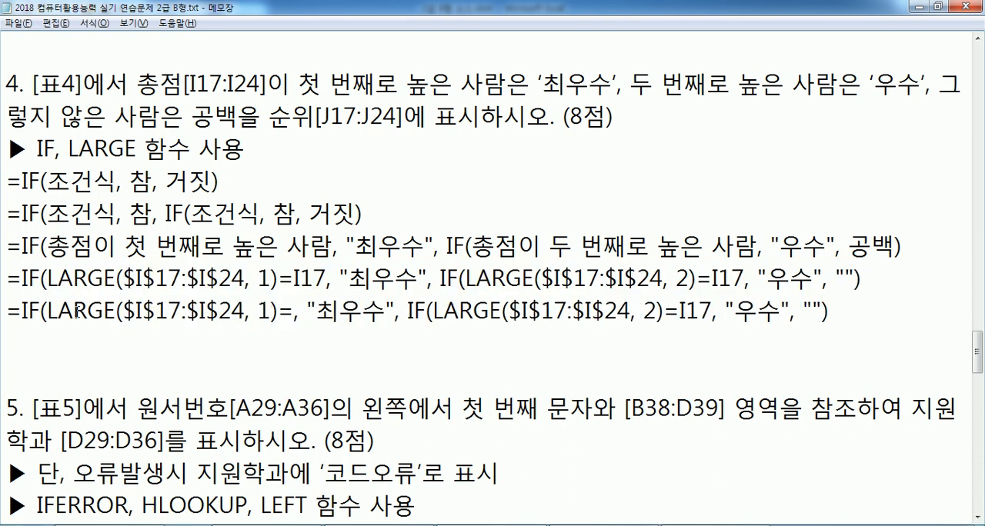
click(47, 310)
text(I17=)
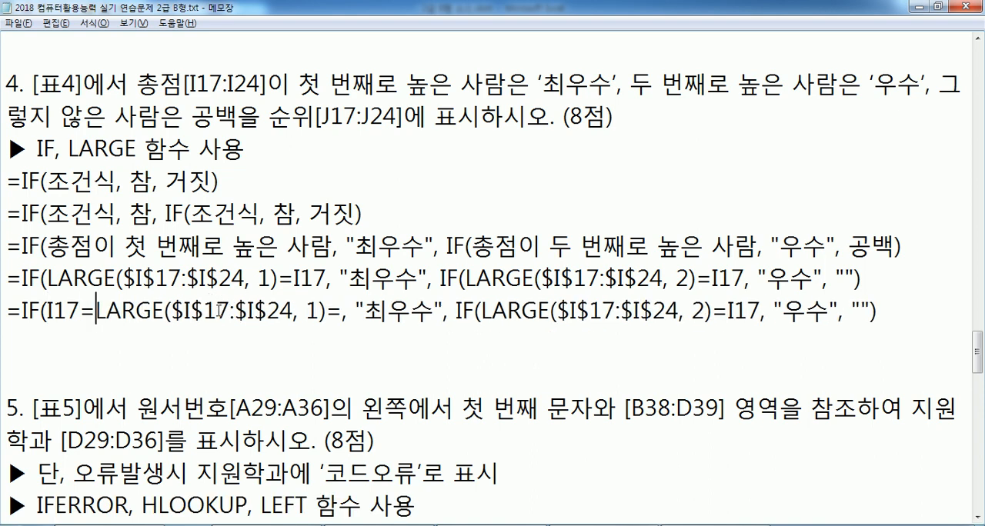
click(327, 310)
key(Delete)
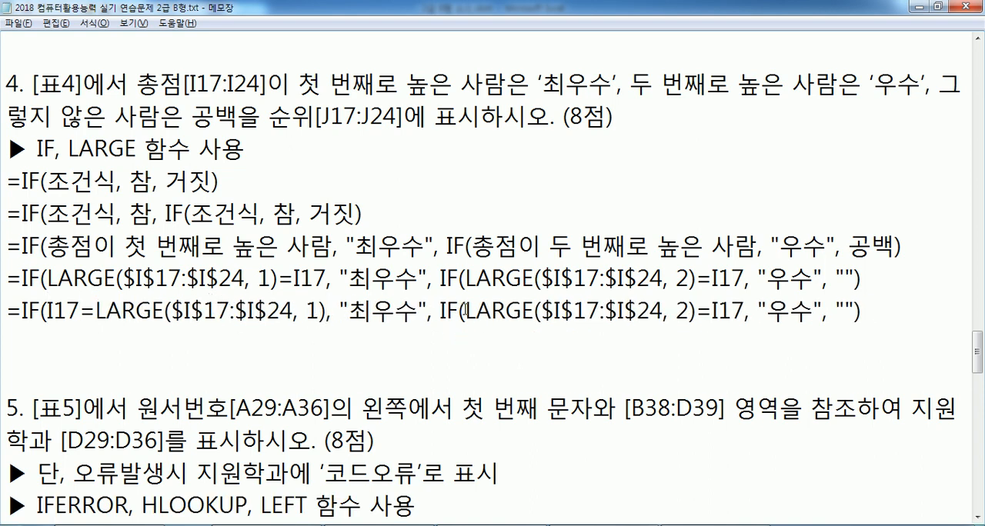
Rewrite the duplicated line's inner condition as I17=LARGE($I$17:$I$24, 2)
click(465, 310)
text(I17=)
drag(743, 311, 794, 312)
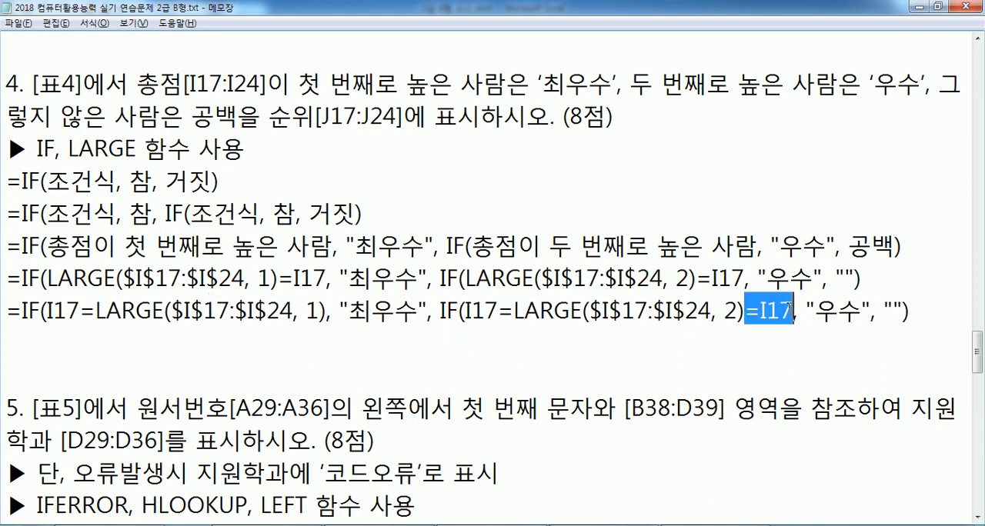
key(Delete)
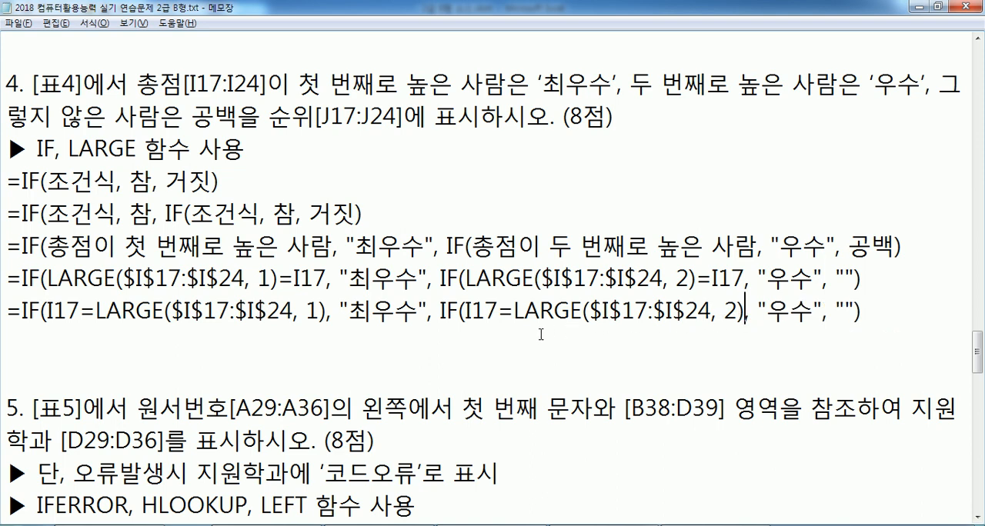
drag(135, 311, 319, 311)
click(185, 312)
drag(58, 277, 274, 277)
click(290, 277)
drag(8, 277, 663, 277)
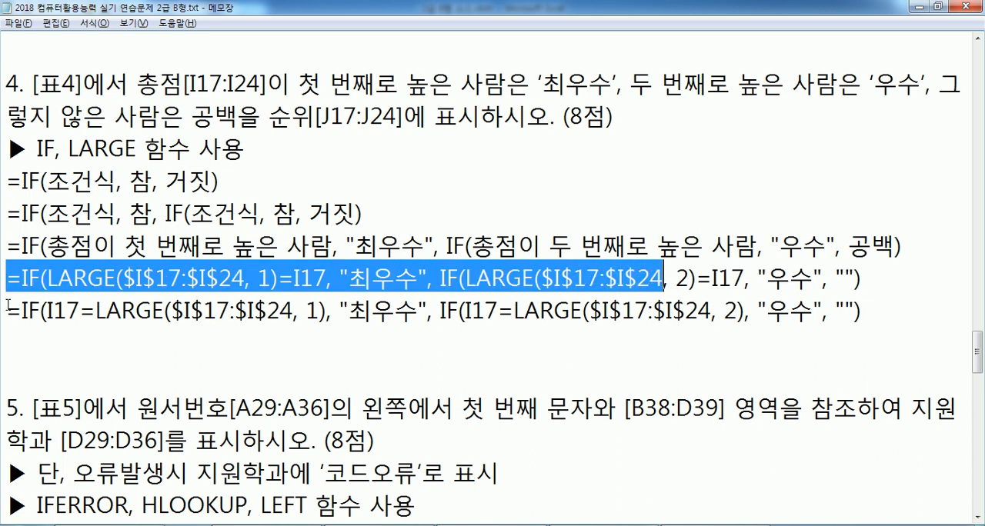
Copy the formula line beginning =IF(I17=LARGE and remove the extra blank line before question 5
drag(8, 310, 892, 303)
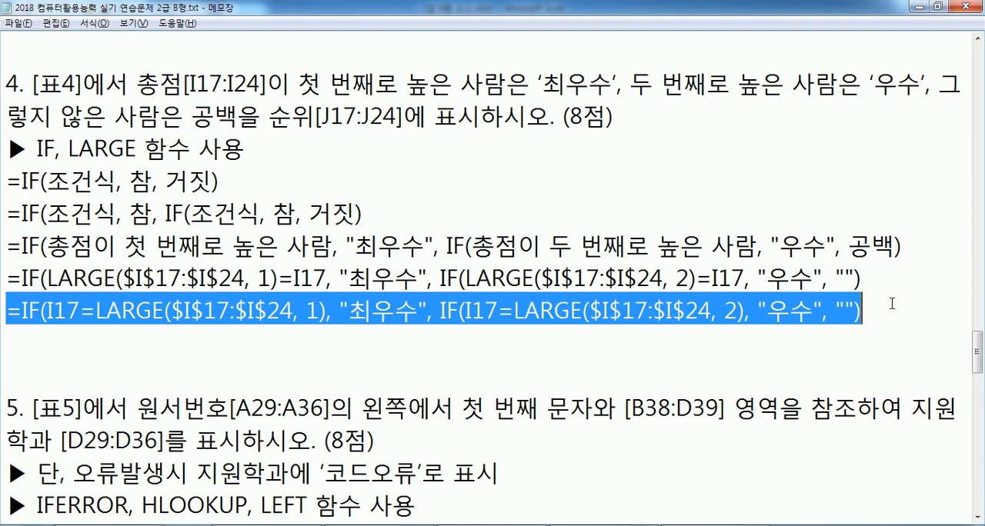
click(270, 339)
key(Delete)
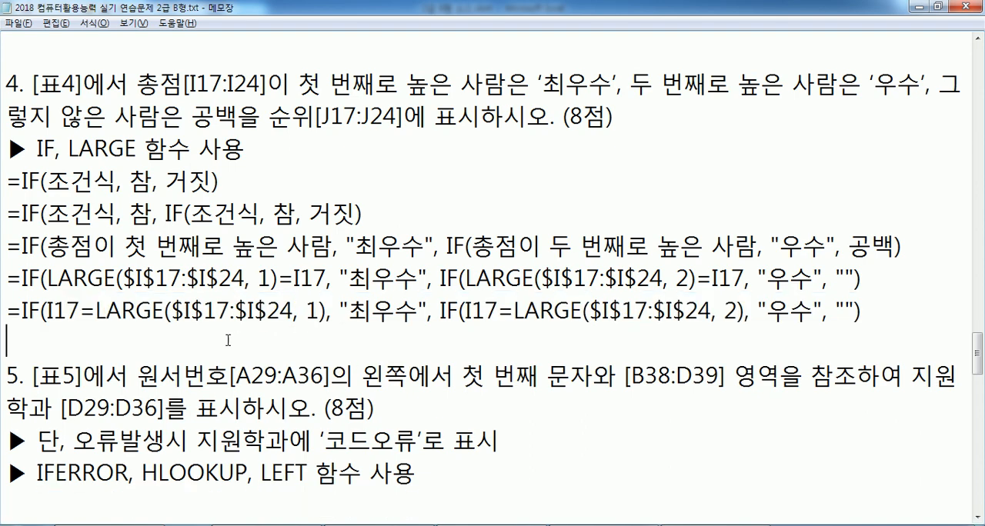
Switch to Excel, enter the copied nested IF formula in J17 accepting the proposed correction, and fill it down to J24
key(alt+Tab)
click(416, 145)
key(ctrl+v)
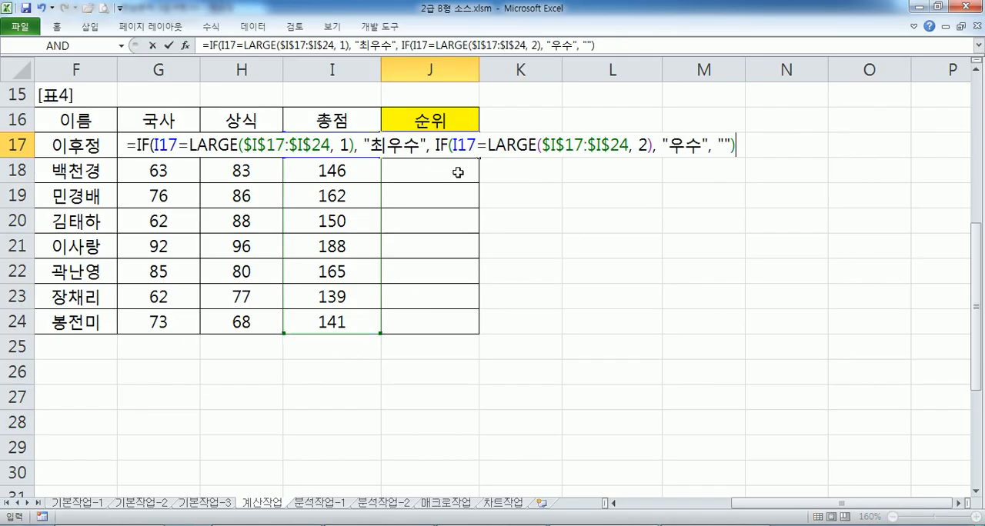
key(Return)
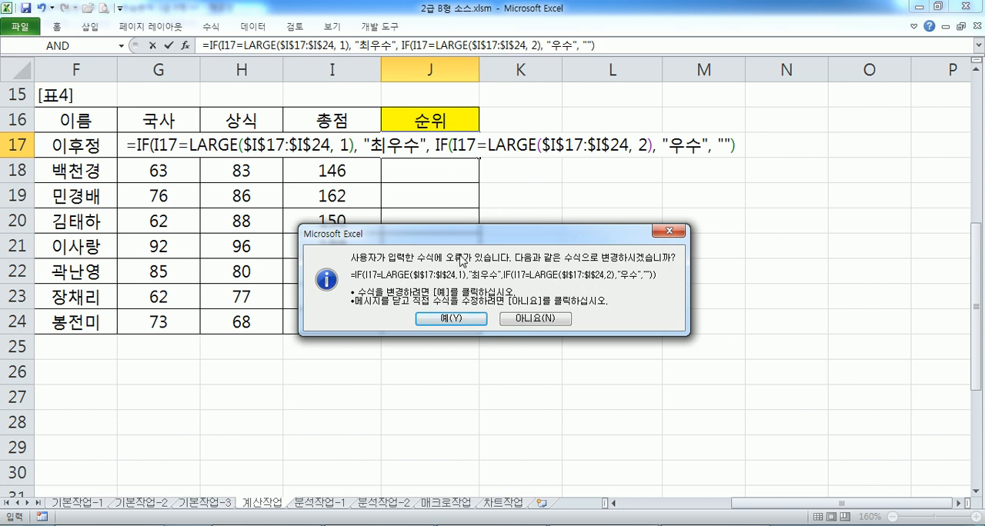
key(Return)
click(466, 151)
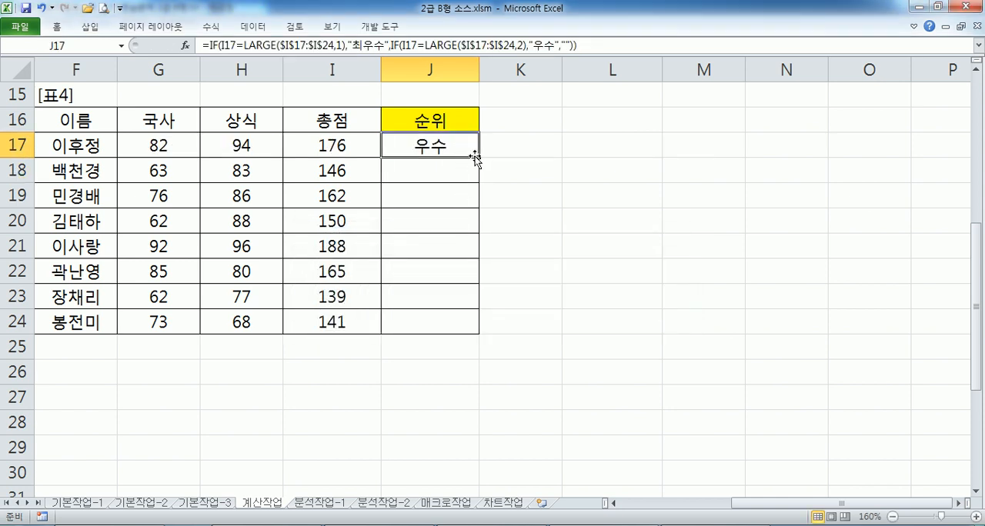
drag(480, 158, 480, 327)
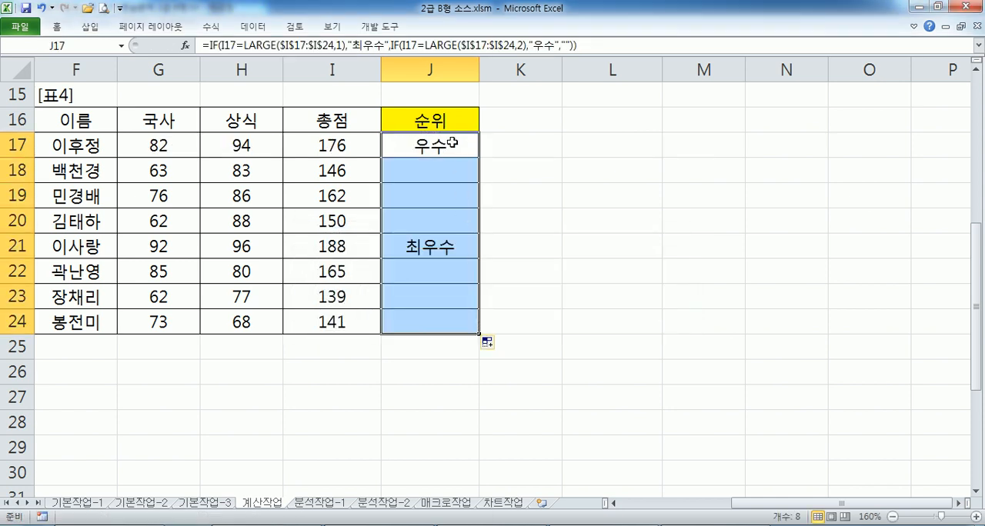
Switch back to Notepad and add the missing closing parenthesis to the descriptive nested IF line and both LARGE formula lines
key(alt+Tab)
click(877, 279)
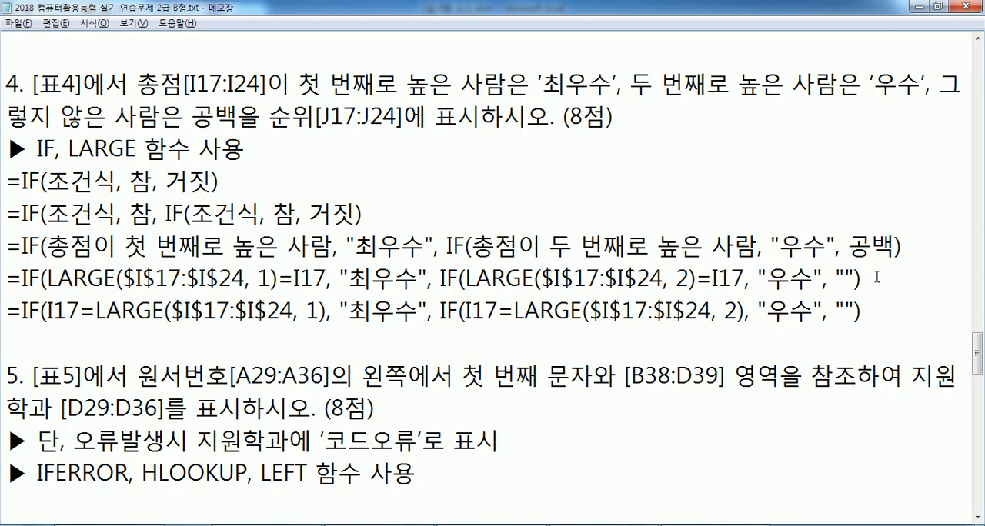
text())
click(873, 303)
text())
click(900, 247)
text())
click(290, 343)
drag(44, 278, 279, 279)
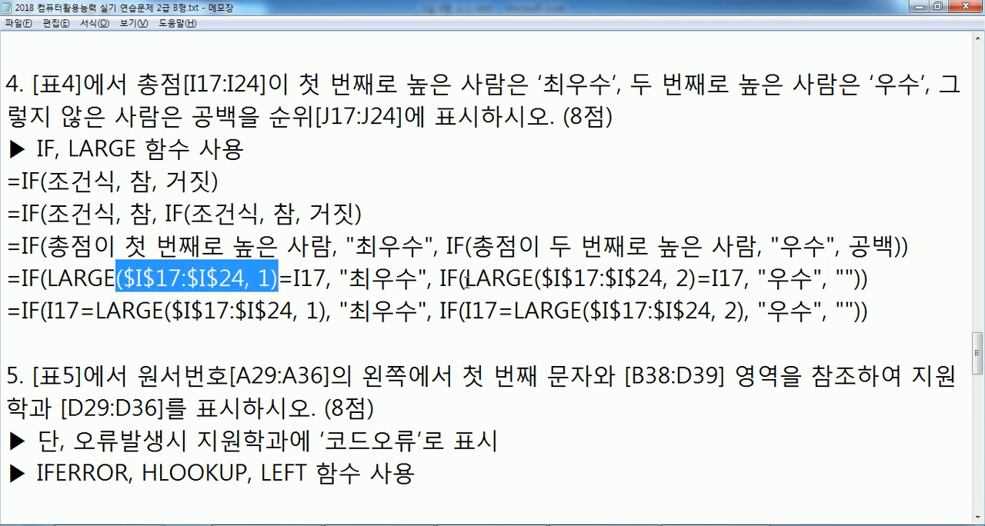
click(459, 278)
drag(554, 279, 718, 278)
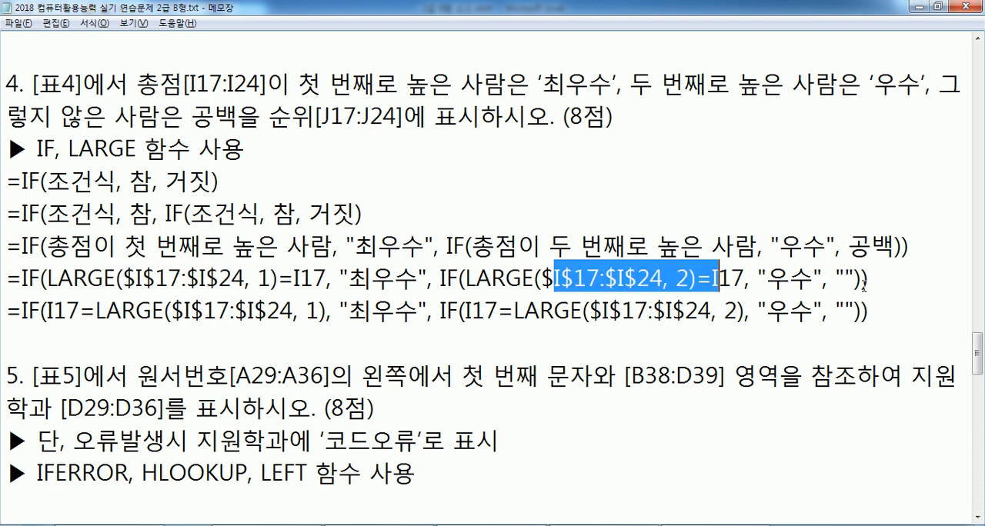
drag(853, 278, 881, 278)
click(882, 277)
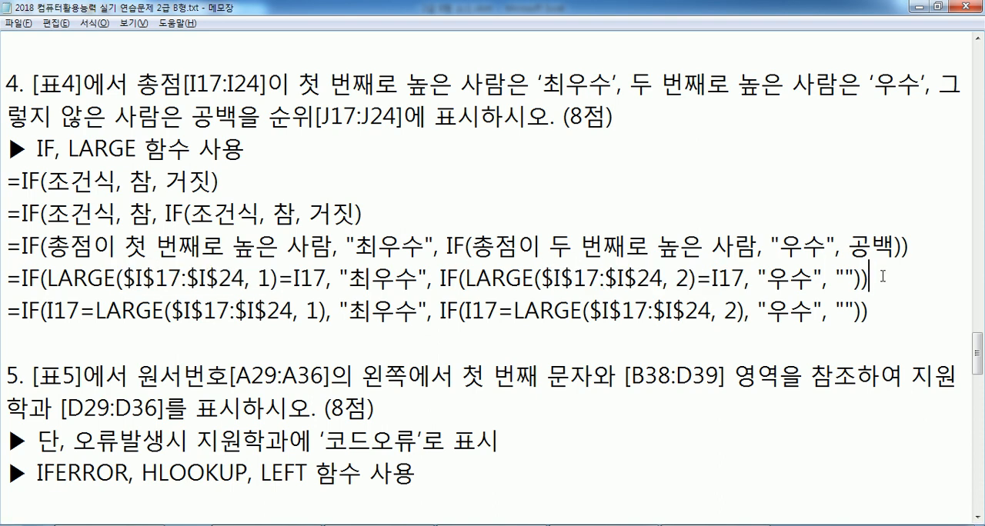
click(859, 337)
Below question 5's function hint, write the syntax line =IFERROR(계산식, 오류가 발생할 경우)
scroll(891, 263, down, 1)
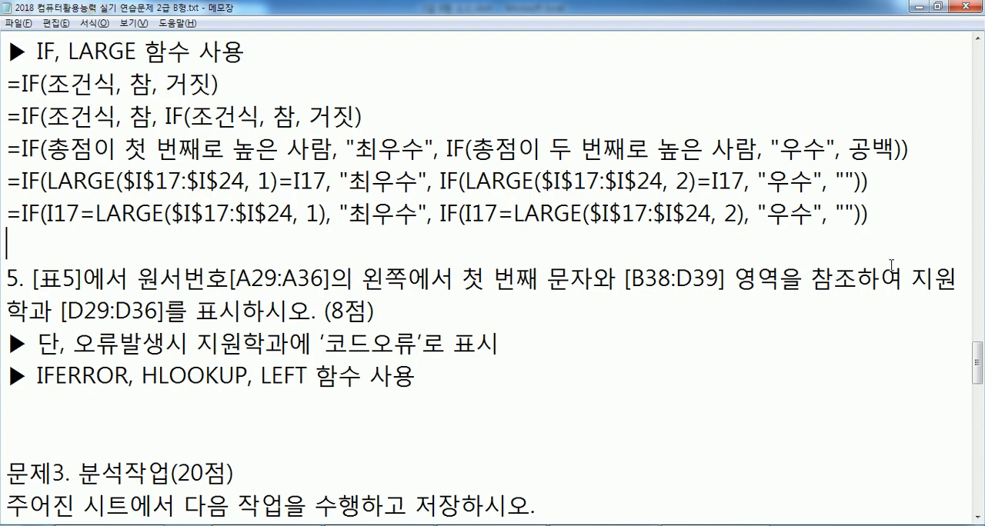
click(340, 392)
scroll(342, 389, down, 1)
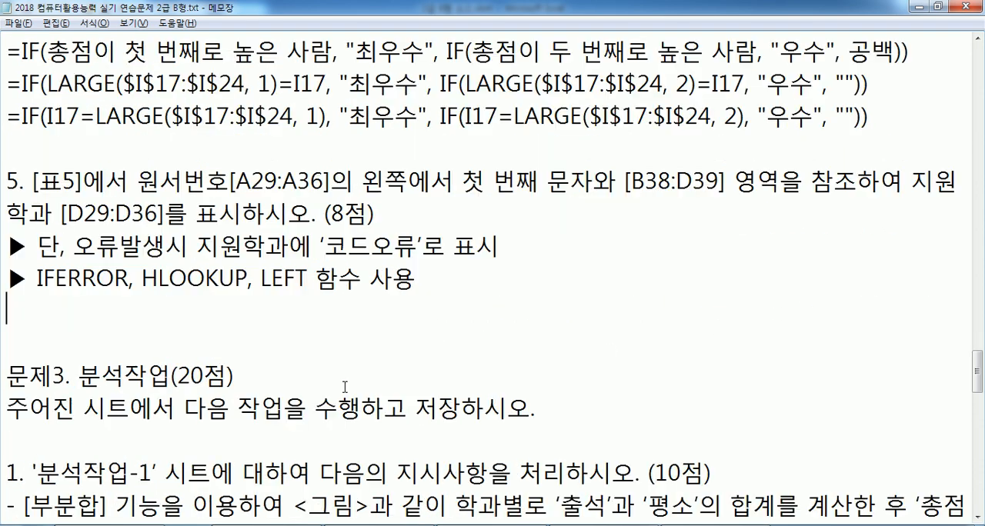
text(=ㅑㄹ)
key(BackSpace)
key(BackSpace)
key(Hangul)
text(IFERROR()
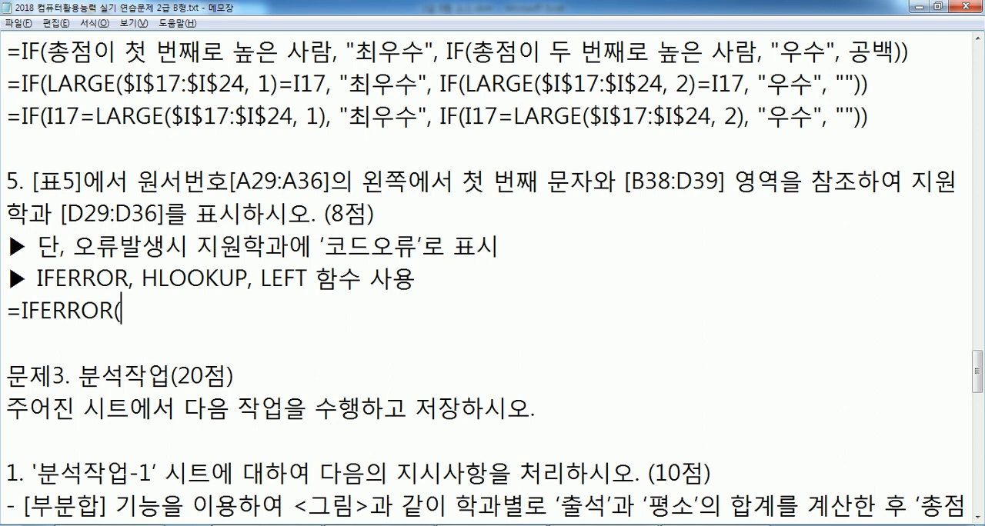
text(함)
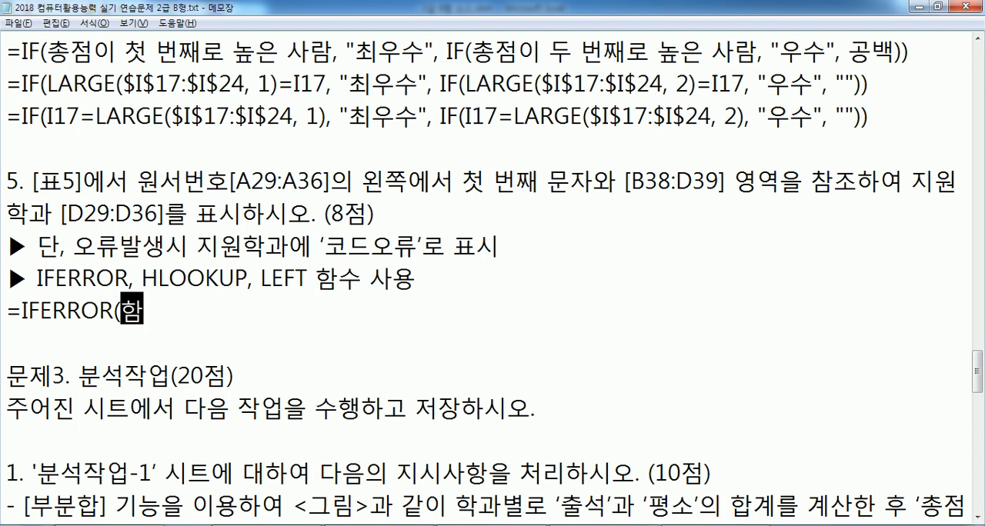
key(BackSpace)
text(계산식, )
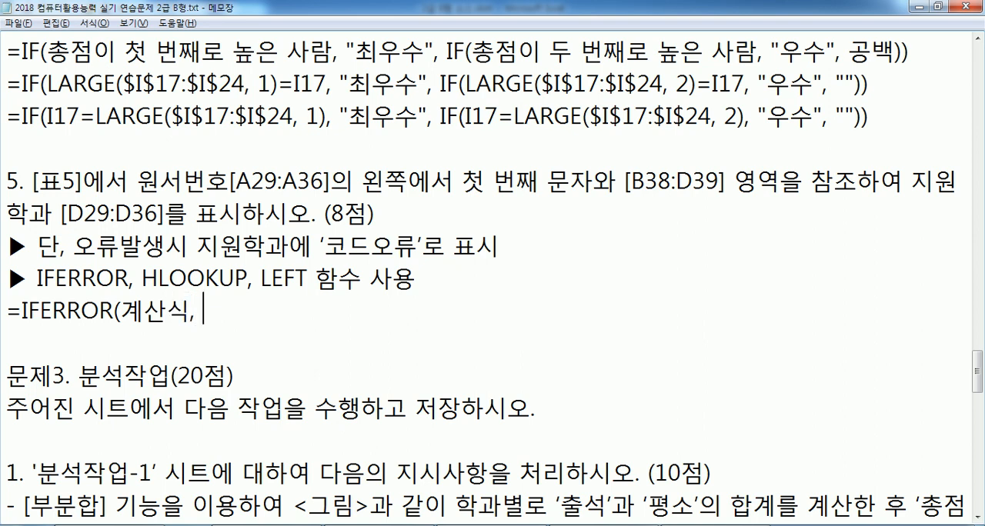
text(ㅇ오류가 발생하)
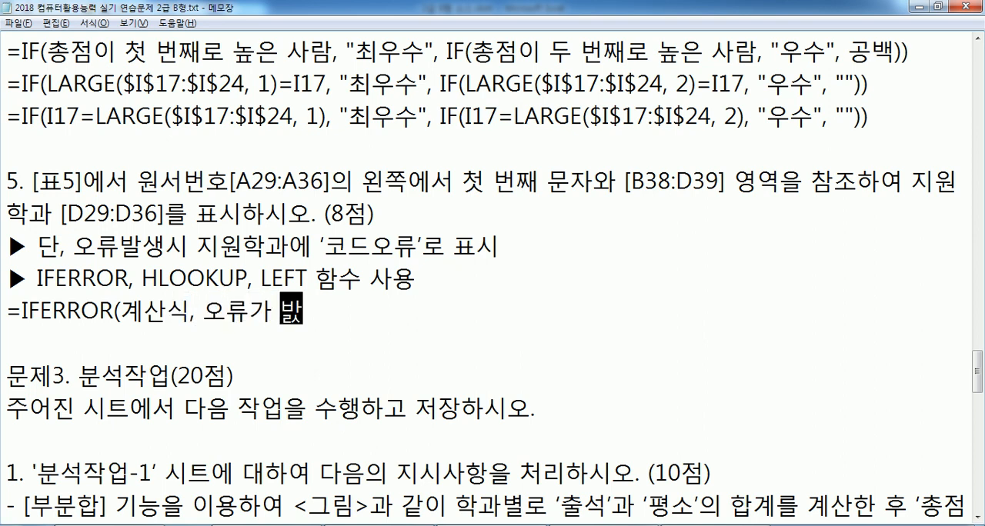
text(ㄹ 경우))
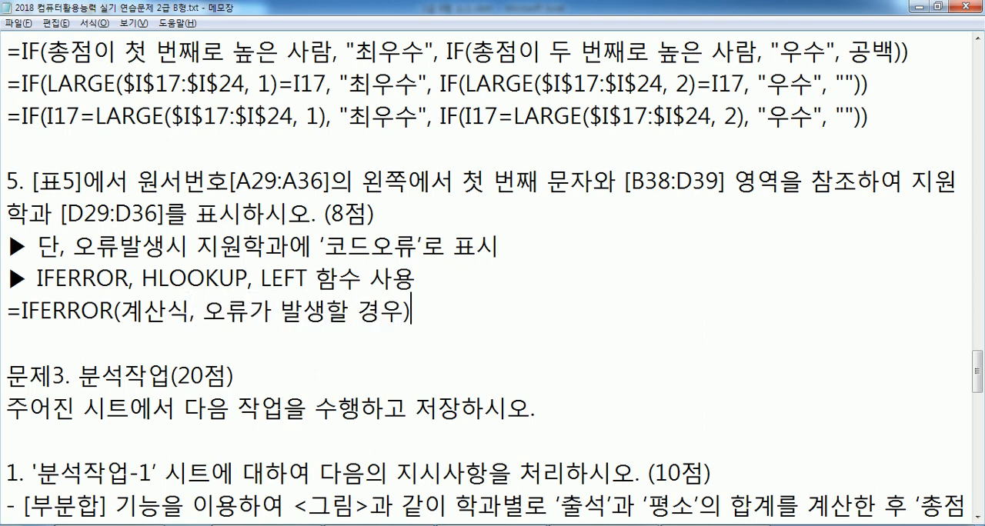
Replace the IFERROR line's first argument with 값
drag(121, 308, 191, 310)
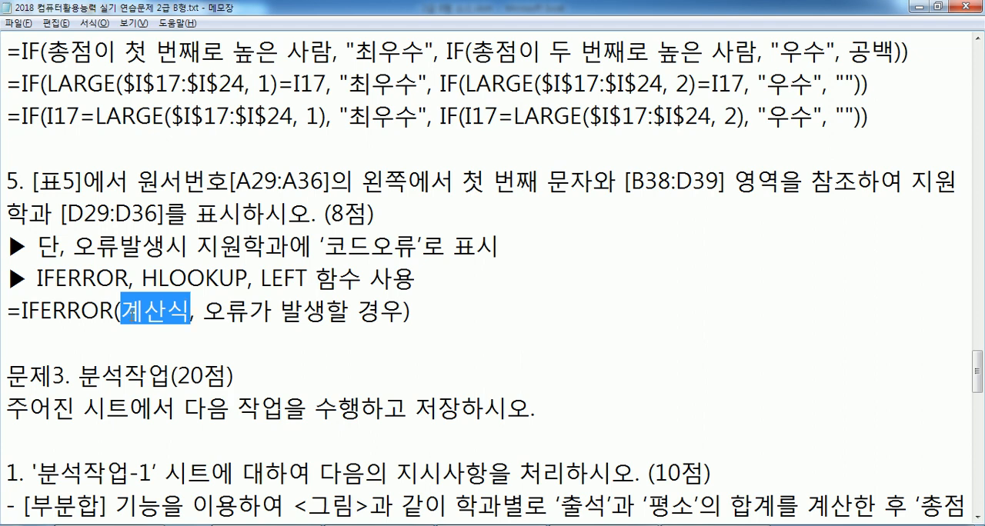
text(값)
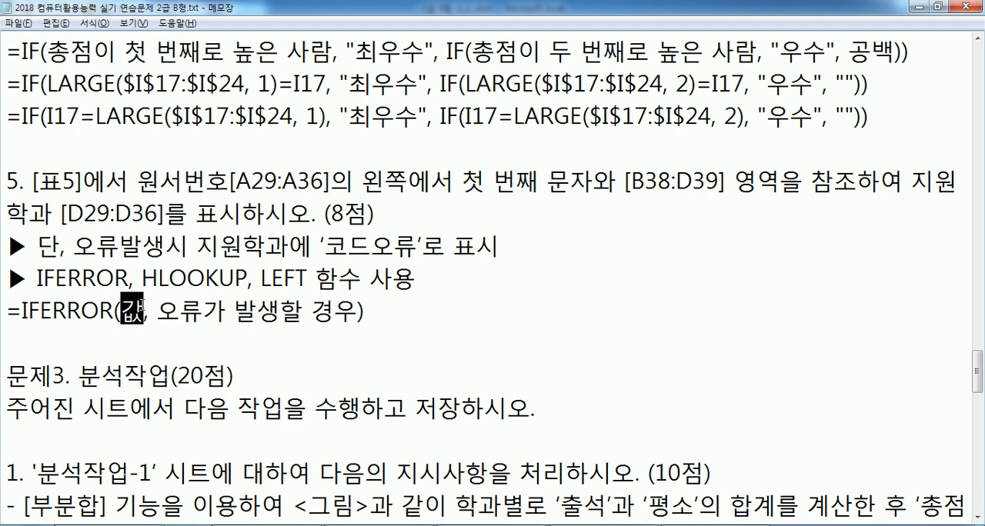
drag(124, 311, 140, 311)
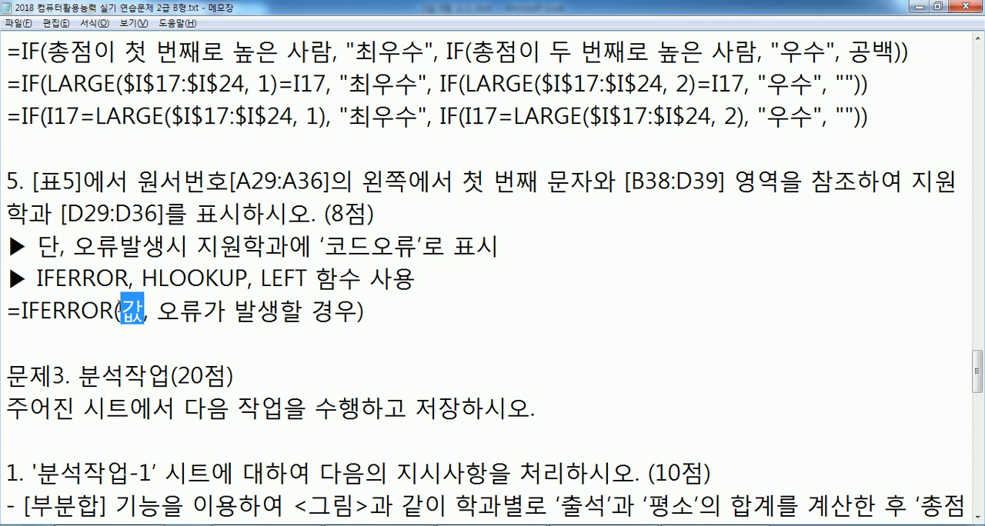
Review the IFERROR arguments and question 5's 코드오류 condition against the 원서번호 codes and department lookup table of [표5] in Excel
drag(155, 314, 359, 311)
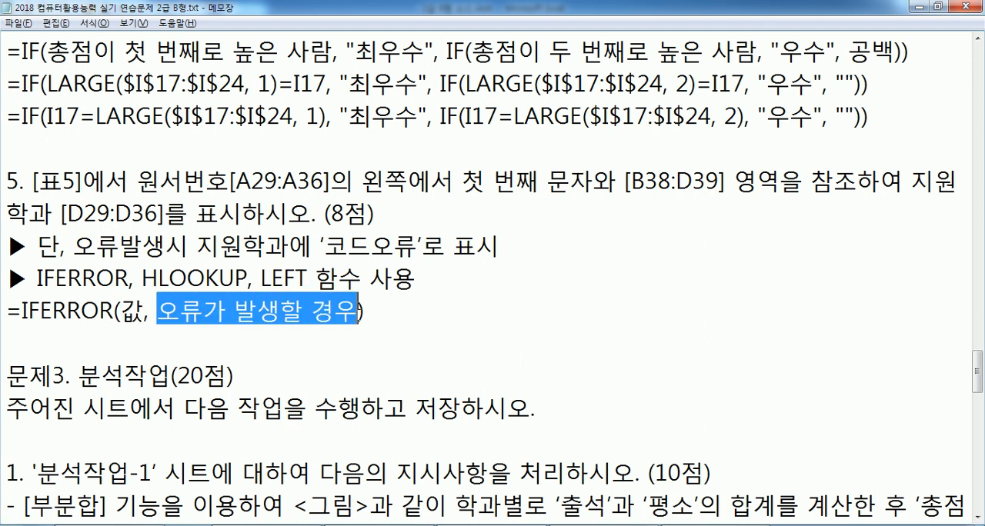
click(78, 244)
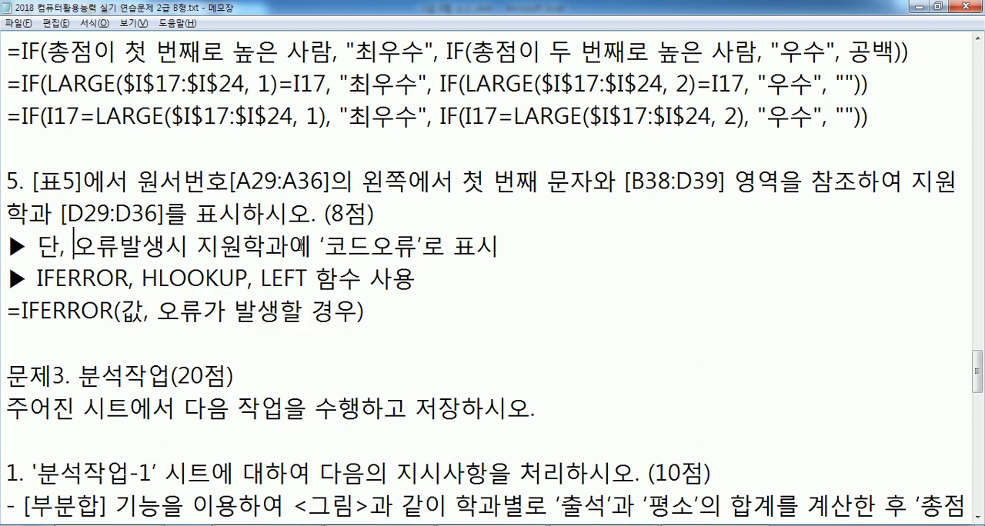
drag(325, 244, 419, 243)
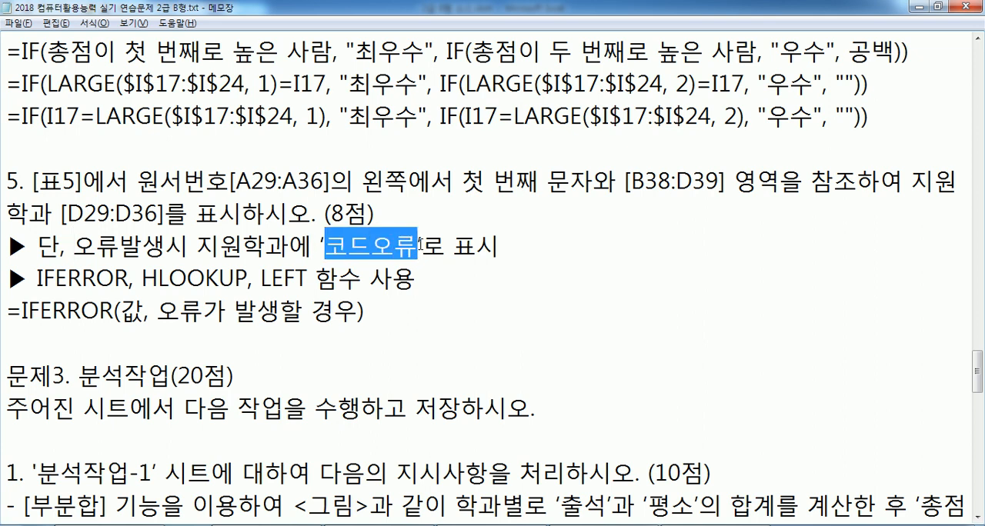
drag(157, 311, 356, 310)
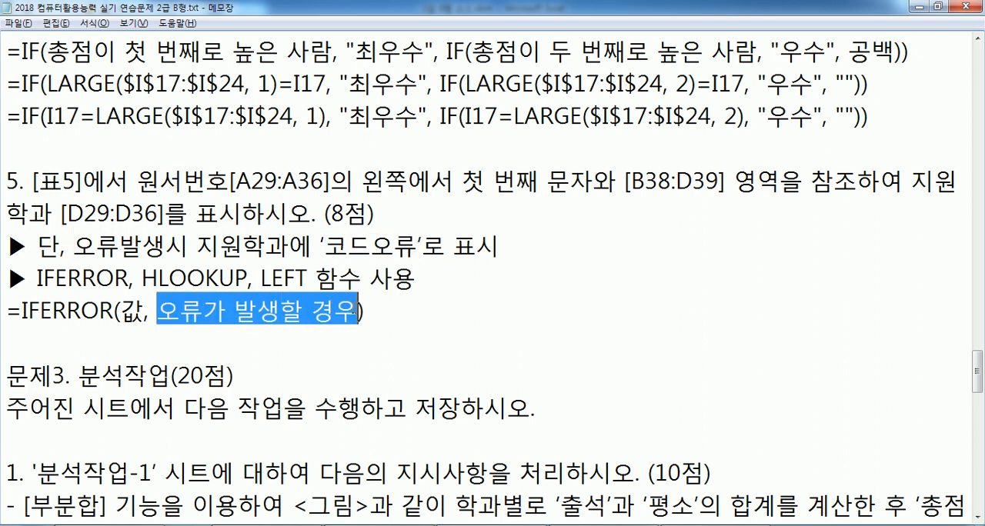
click(299, 331)
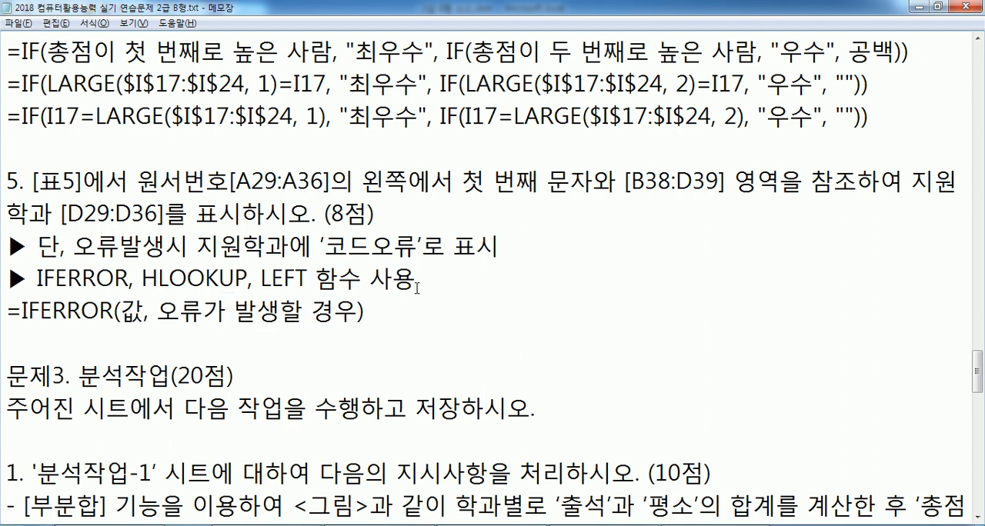
key(alt+Tab)
key(Home)
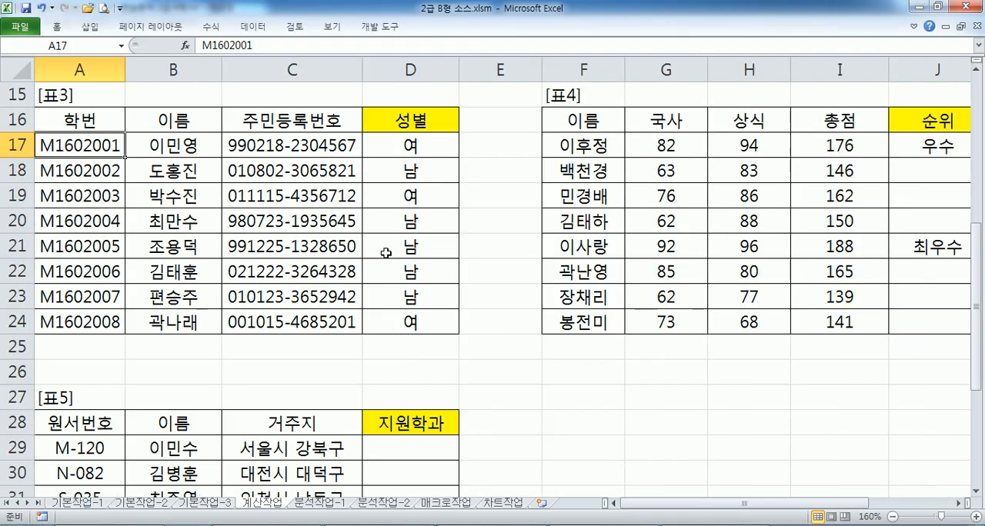
scroll(389, 250, down, 4)
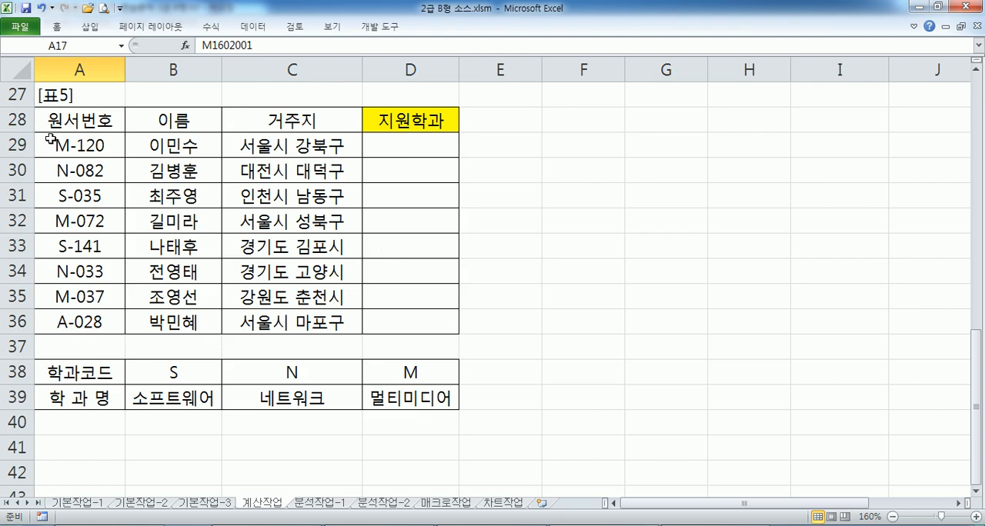
key(alt+Tab)
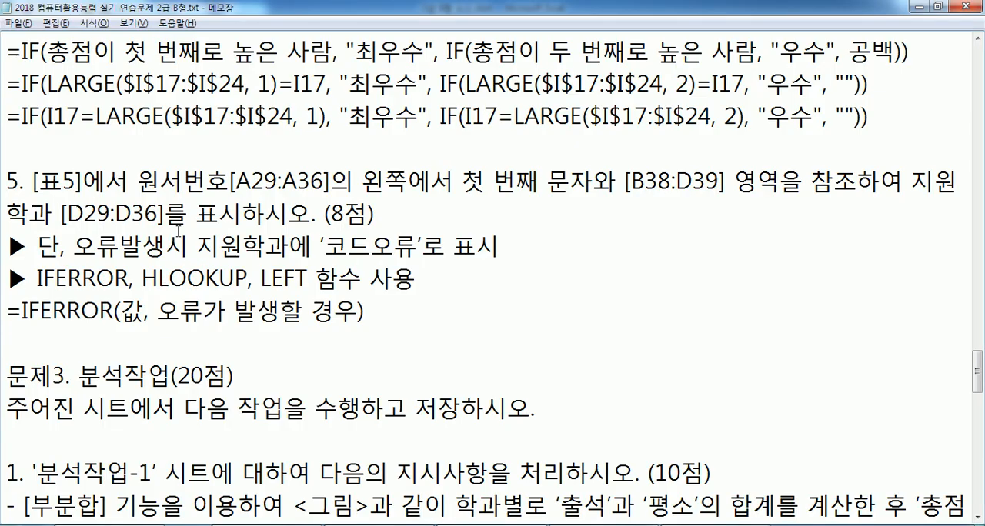
Switch to Excel and start an HLOOKUP formula in D29 with LEFT(A29,1) as the lookup value
key(alt+Tab)
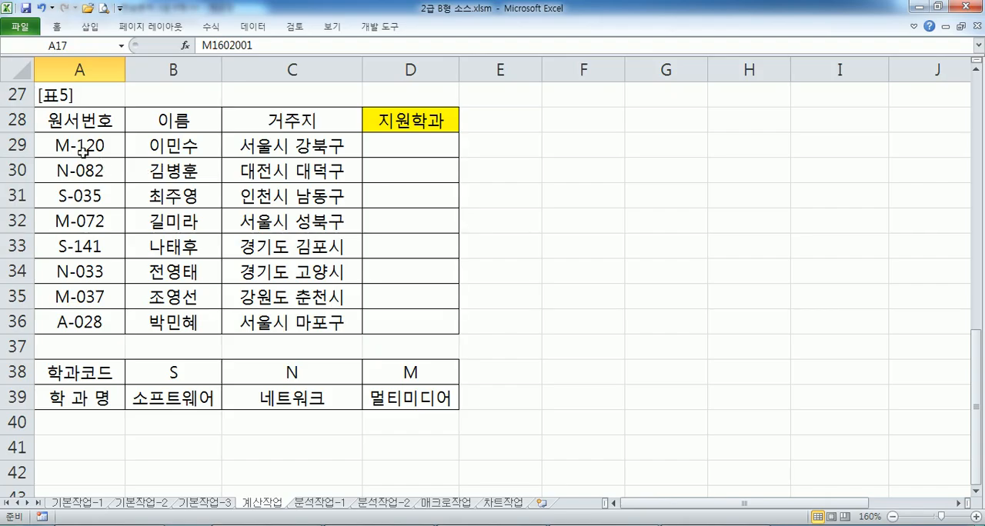
click(407, 146)
text(=)
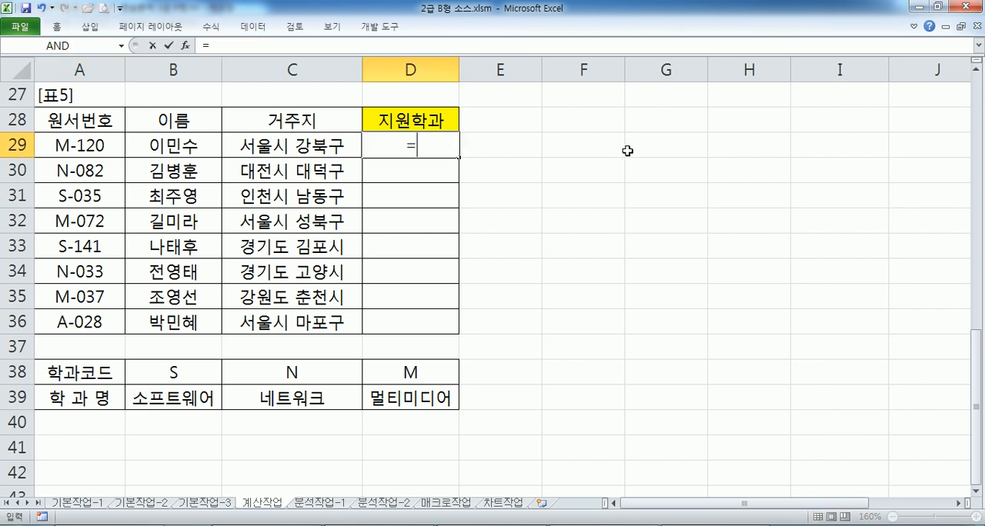
text(HLO)
key(Tab)
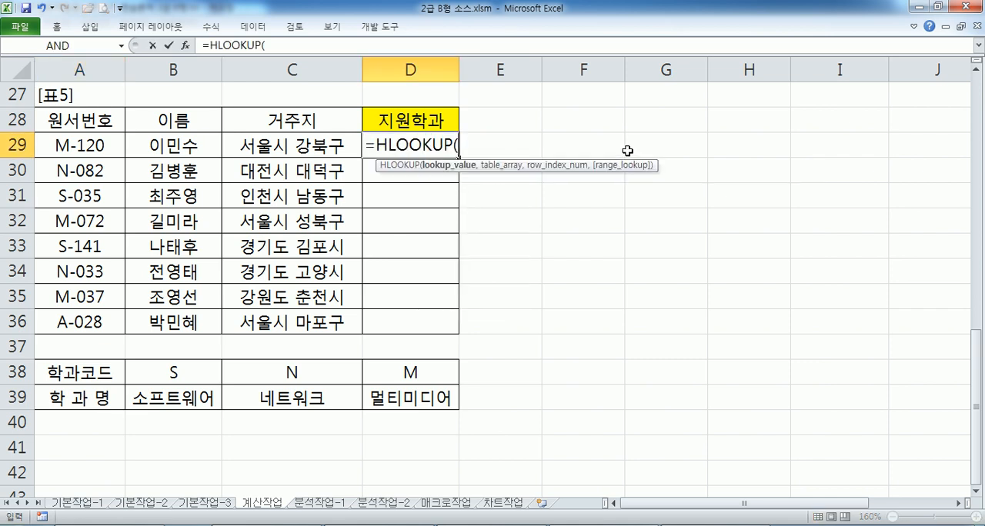
text(LE)
text()()
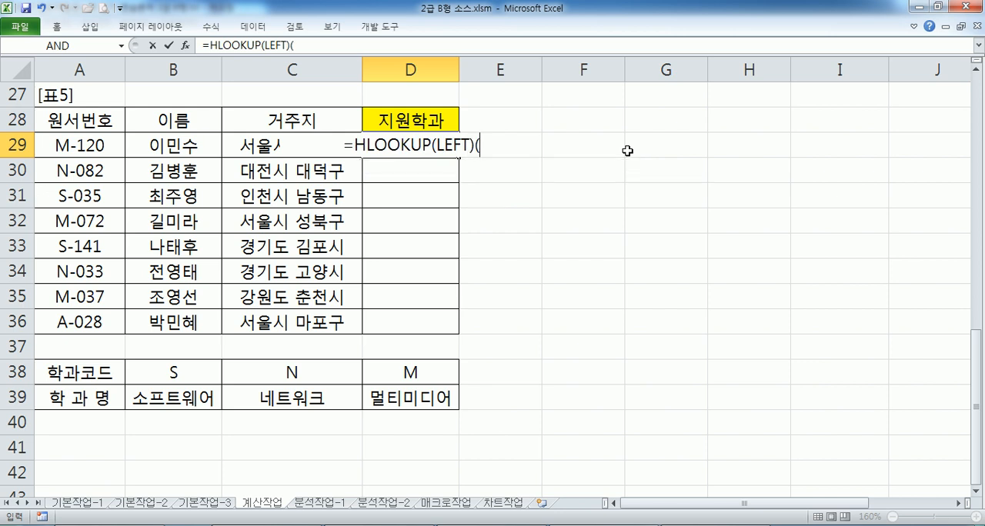
key(BackSpace)
key(BackSpace)
text(()
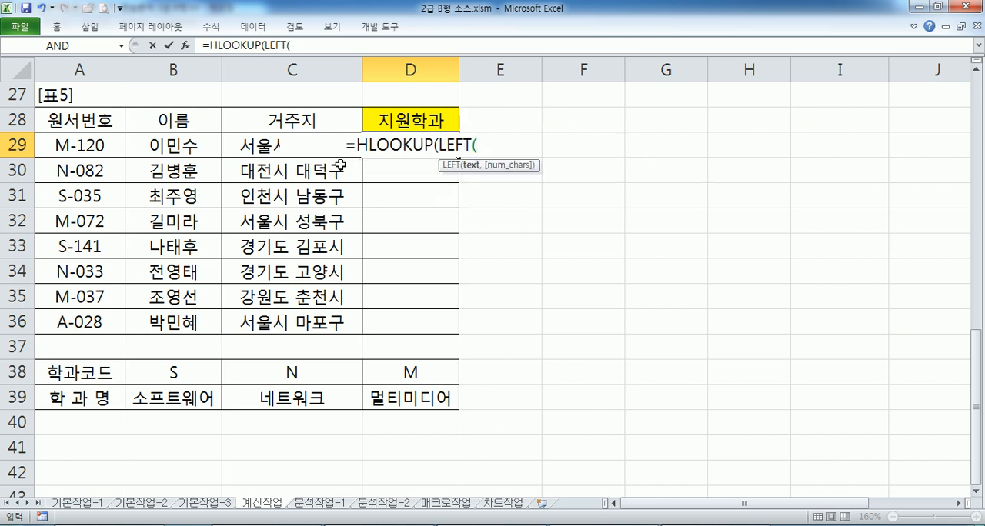
click(68, 145)
text(,1),)
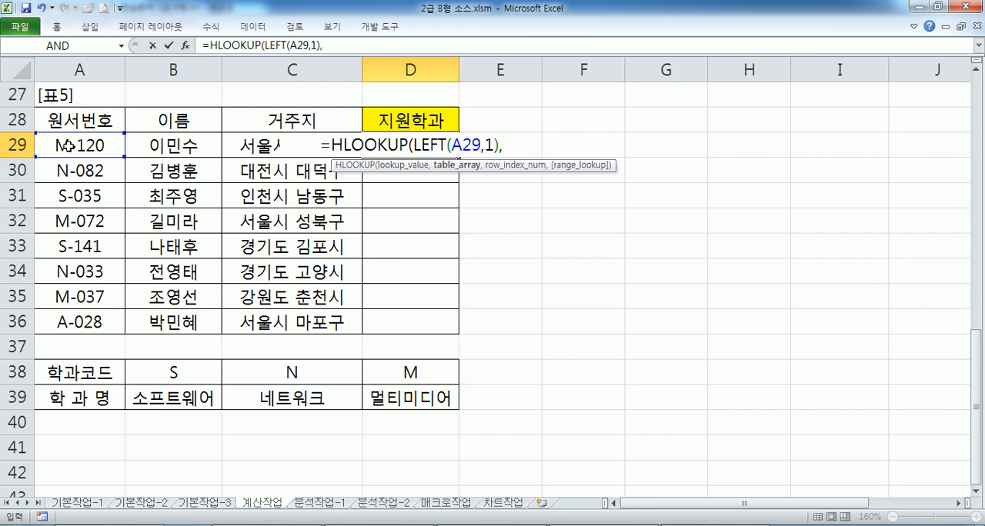
Complete D29's HLOOKUP with the absolute range $B$38:$D$39, row 2 and FALSE for exact match, and fill it down to D36
drag(165, 377, 437, 397)
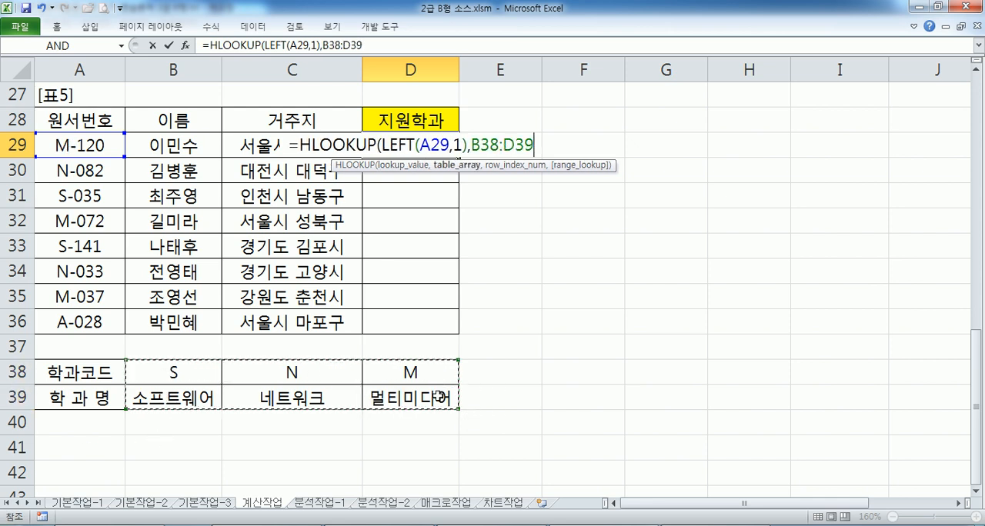
key(F4)
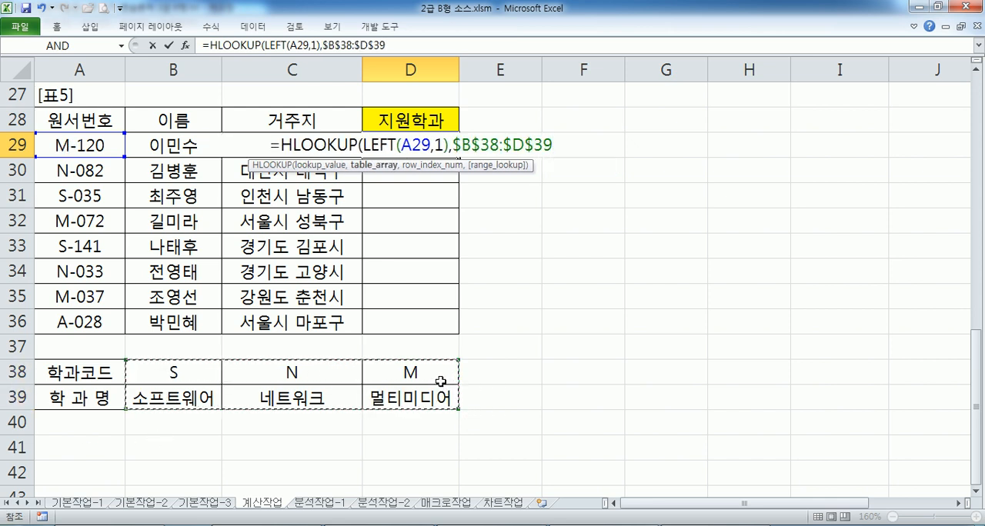
text(,2)
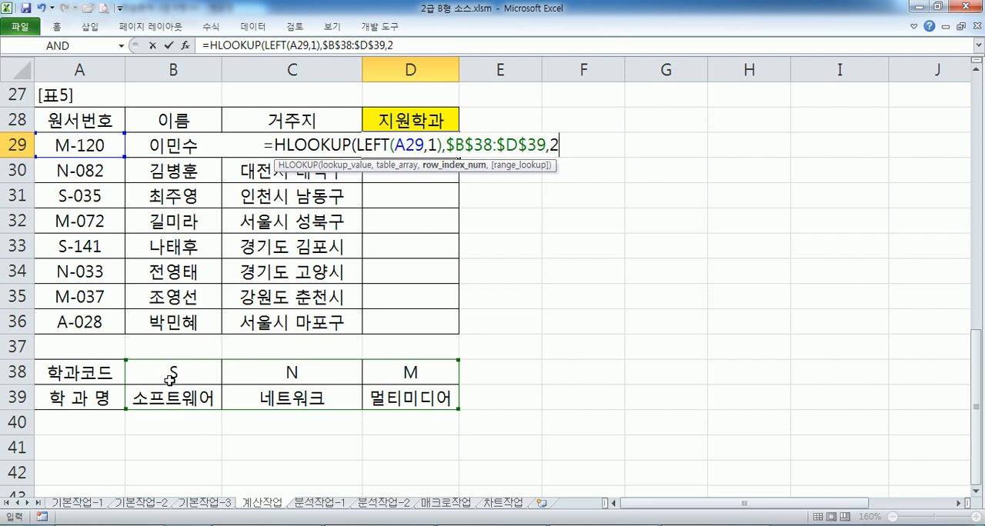
text(,)
click(613, 199)
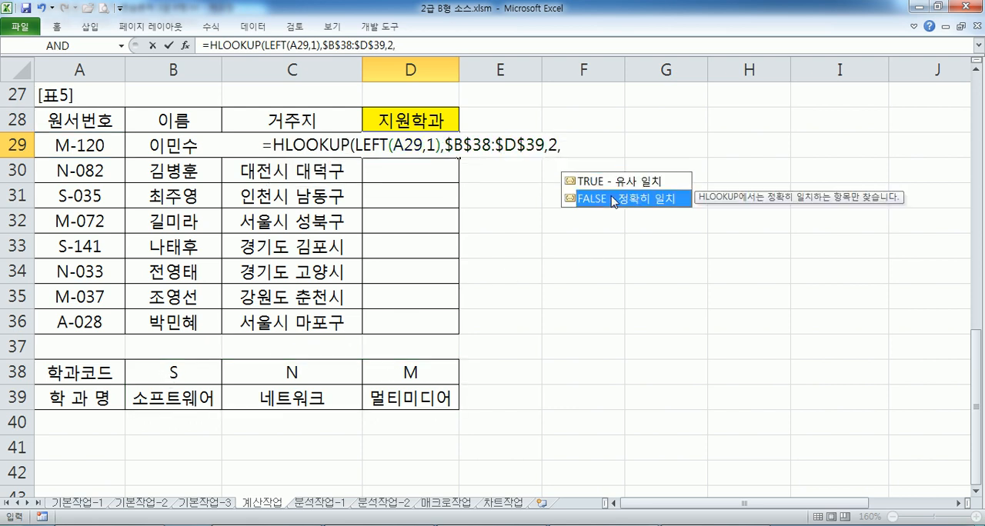
double_click(613, 199)
text())
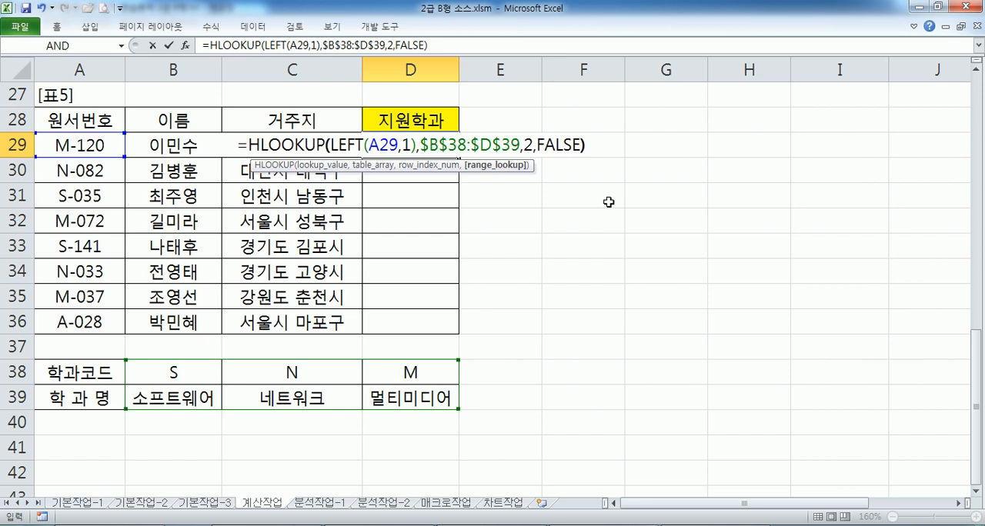
key(Return)
click(440, 146)
drag(459, 157, 445, 332)
click(396, 318)
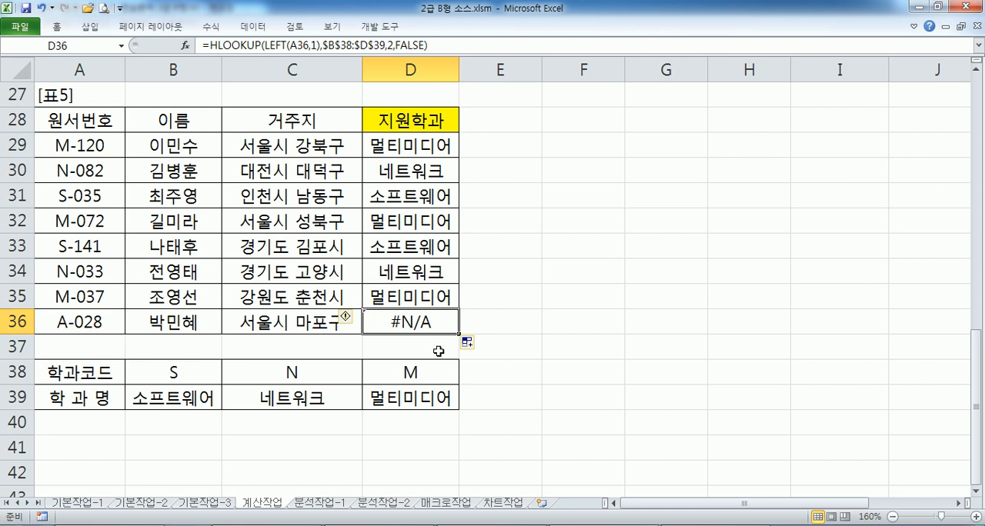
Copy D29's whole HLOOKUP formula and paste it into Notepad below the IFERROR syntax line, followed by blank lines
click(377, 150)
double_click(383, 149)
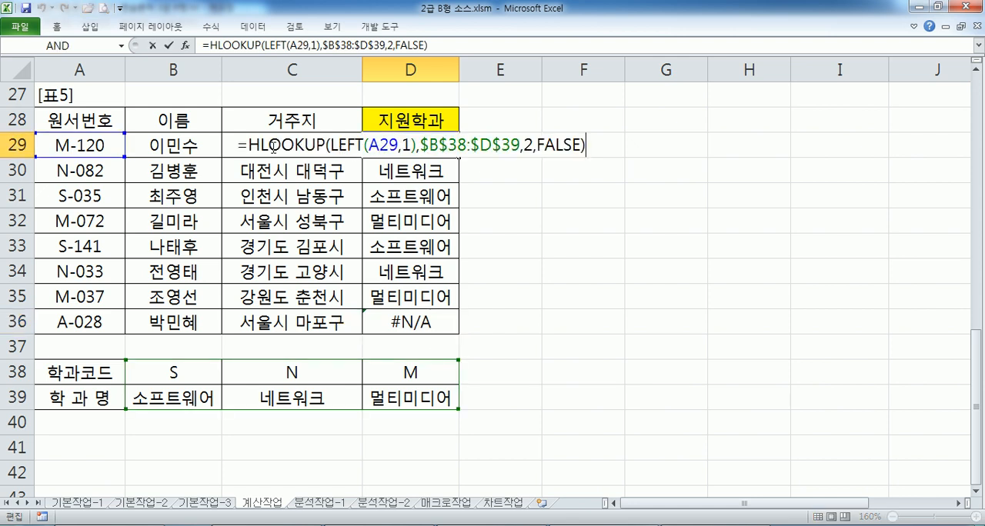
drag(232, 145, 630, 152)
key(ctrl+c)
key(alt+Tab)
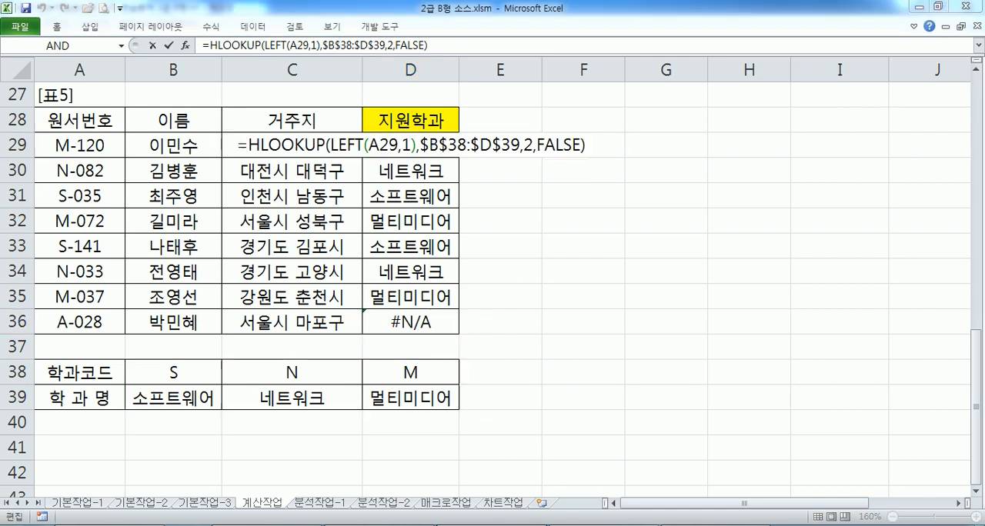
key(ctrl+v)
key(Return)
key(Return)
key(Return)
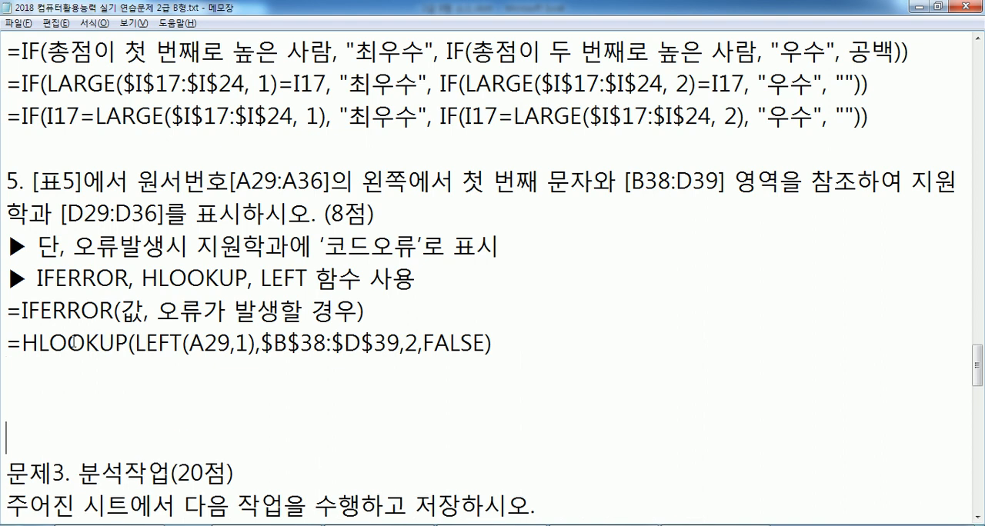
Append the note ": 오류가 발생할 수가 있다." to the pasted HLOOKUP line and add another line break
click(30, 365)
click(569, 343)
text(: 오류가 ㅂ라)
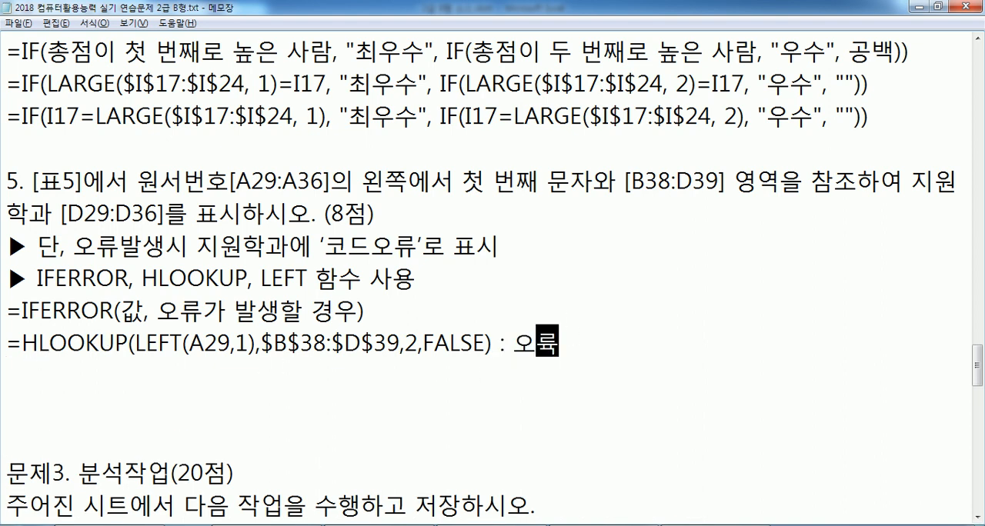
key(BackSpace)
key(BackSpace)
key(BackSpace)
text(발)
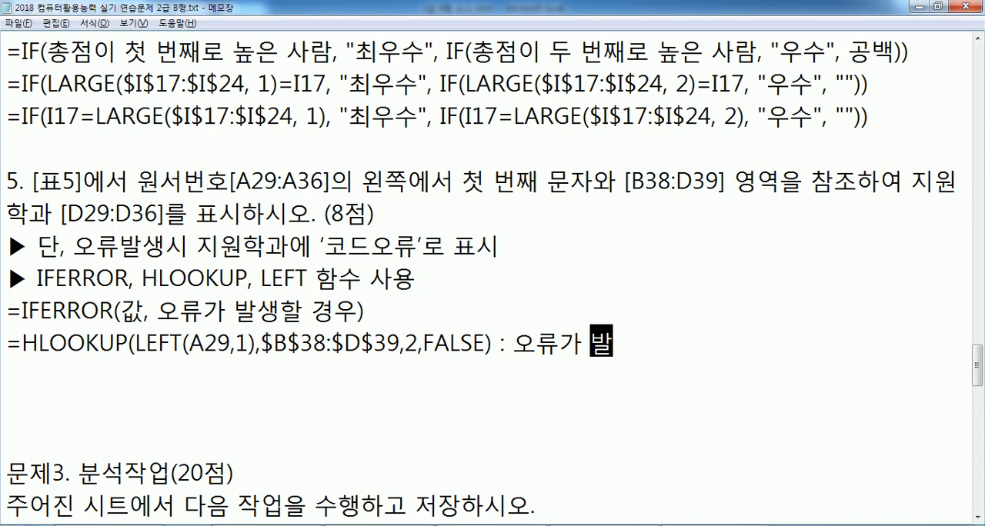
text(생할 수가 있다)
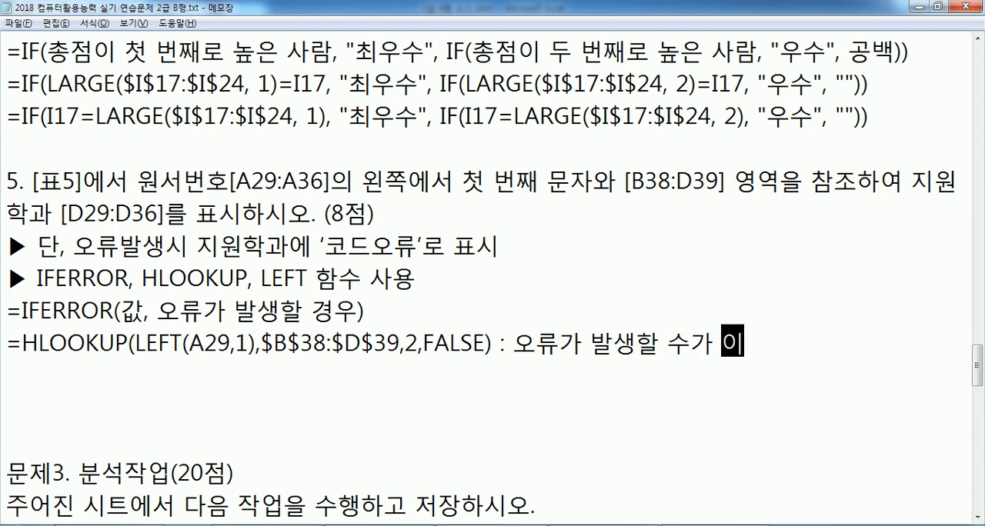
text(.)
key(Return)
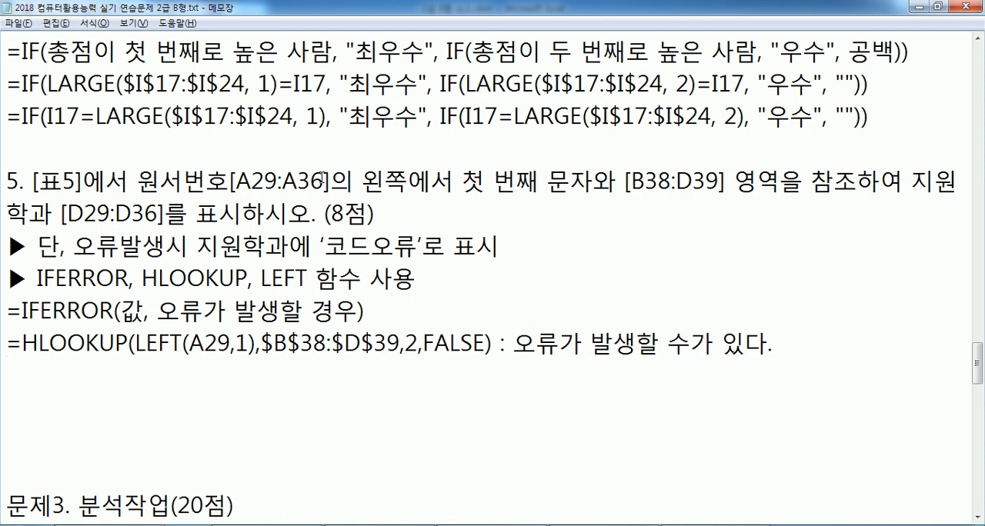
Back in Excel, wrap D29's HLOOKUP in IFERROR with "코드오류" as the error value, accept the proposed correction, and fill down to D36
key(alt+Tab)
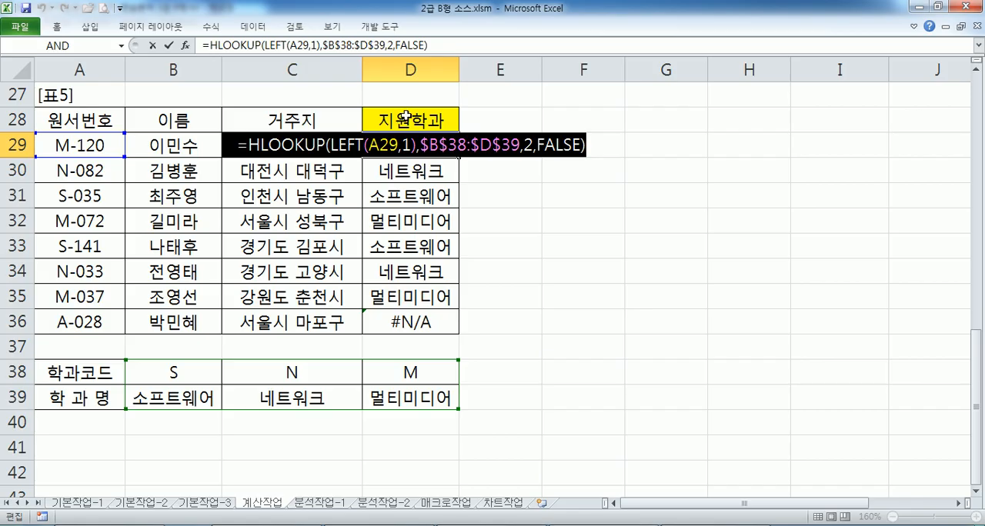
click(249, 146)
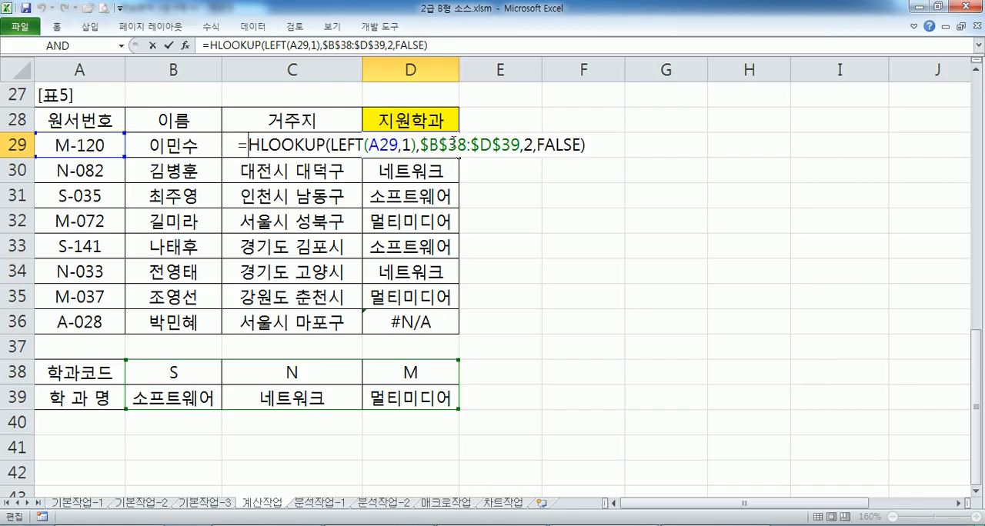
text(IFERROR()
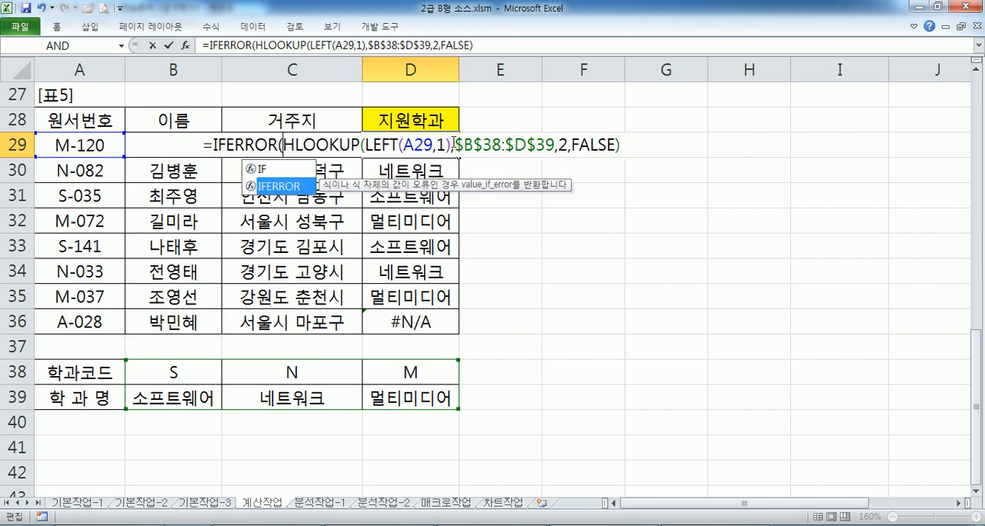
key(End)
text(,"코등)
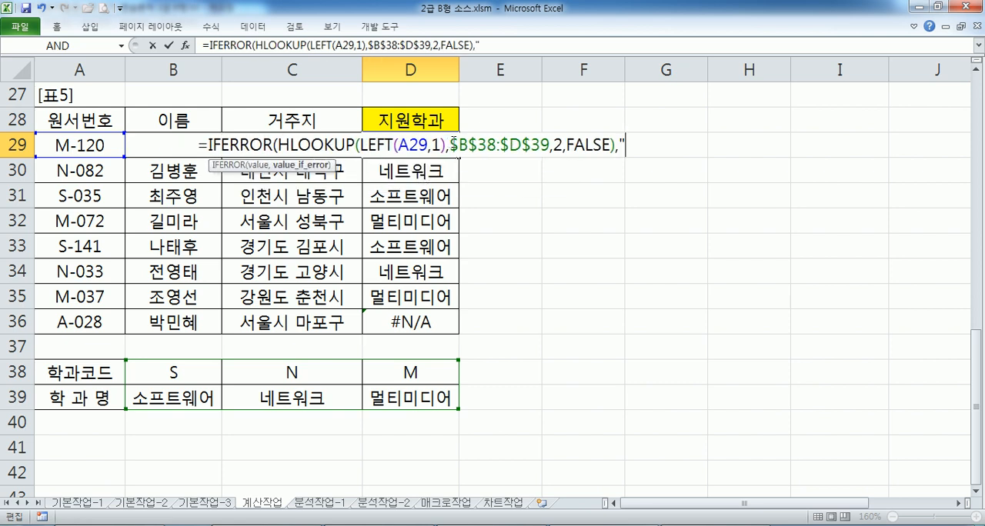
text(오류")
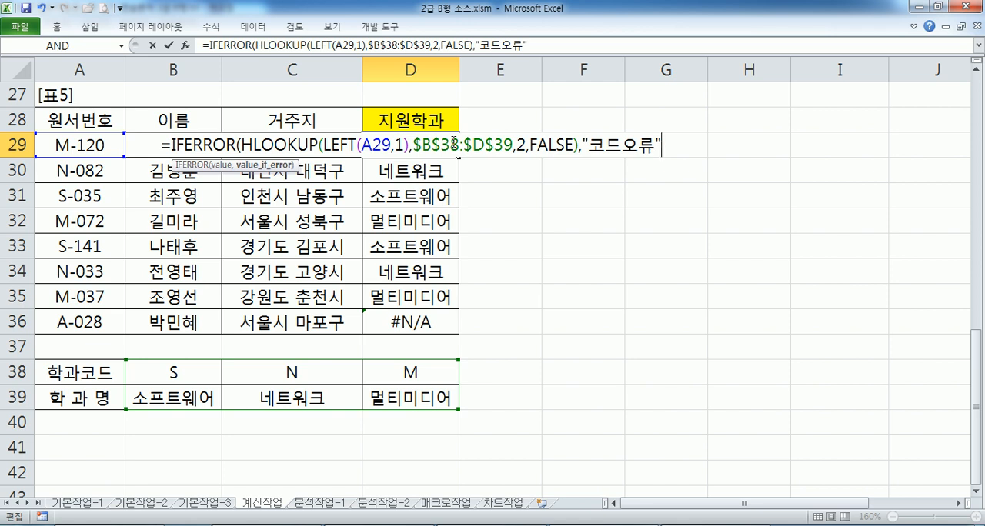
key(Return)
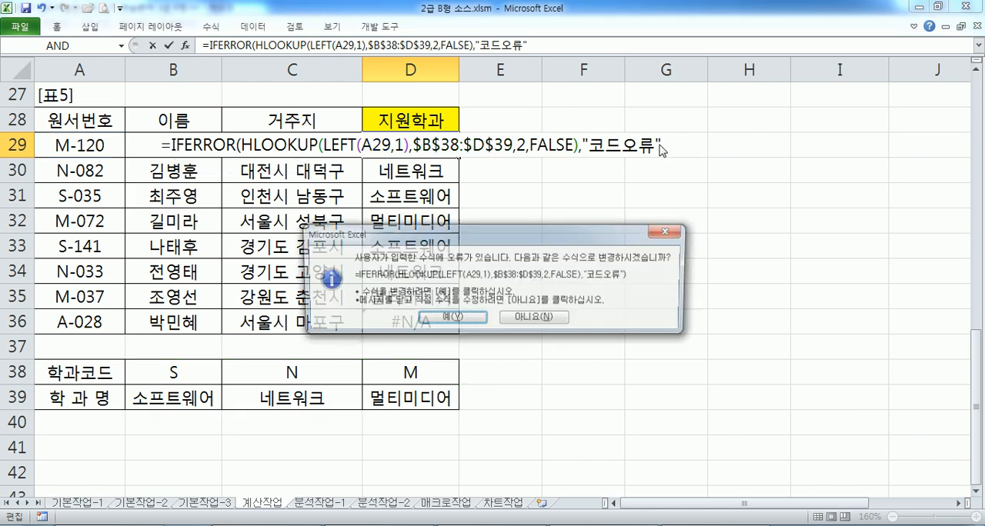
key(Return)
click(450, 143)
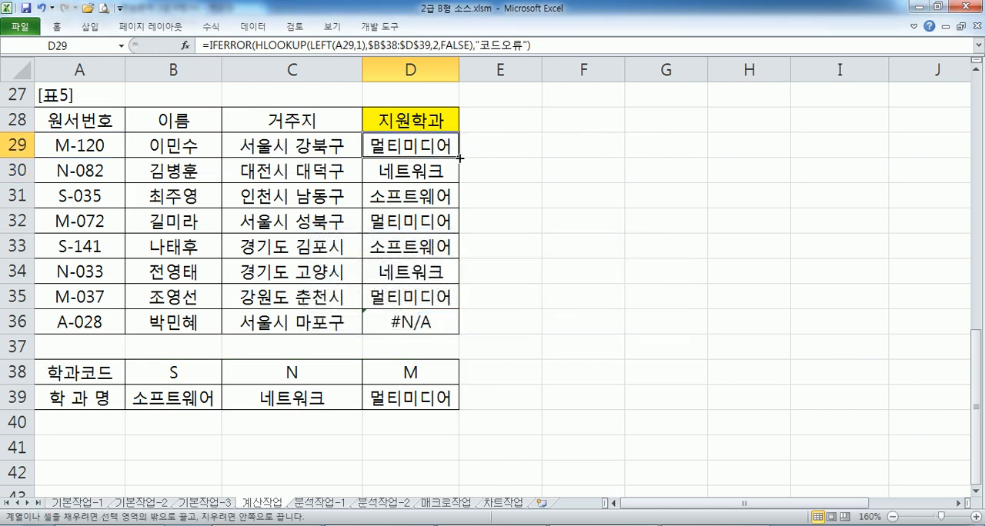
drag(460, 158, 451, 333)
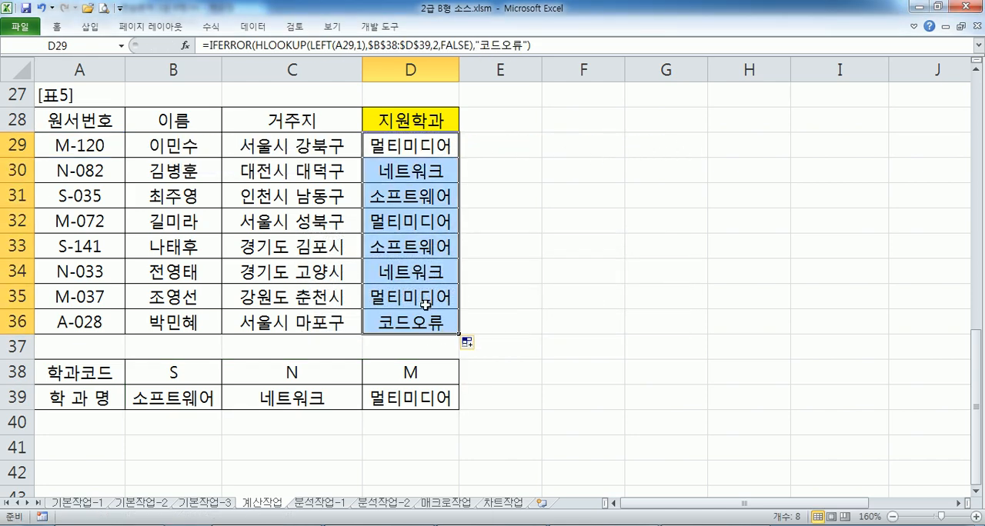
Copy D29's complete IFERROR formula, paste it into Notepad below the HLOOKUP note line, and remove the surplus blank lines after it
drag(547, 45, 201, 46)
key(ctrl+c)
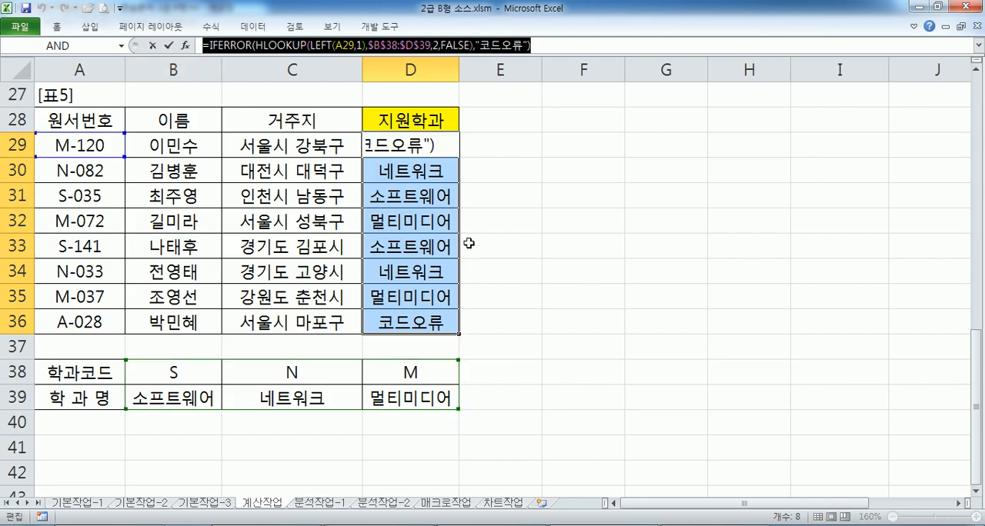
key(alt+Tab)
key(ctrl+v)
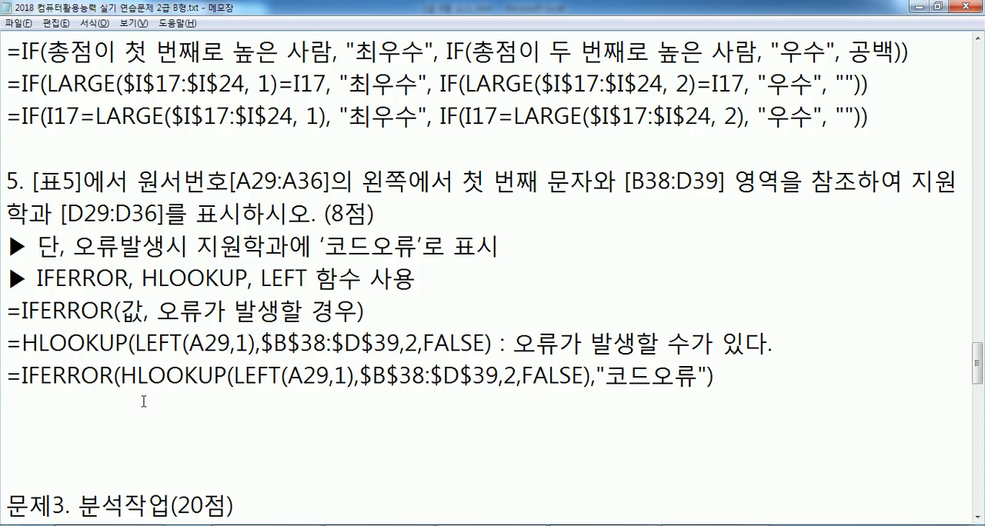
key(Delete)
key(Delete)
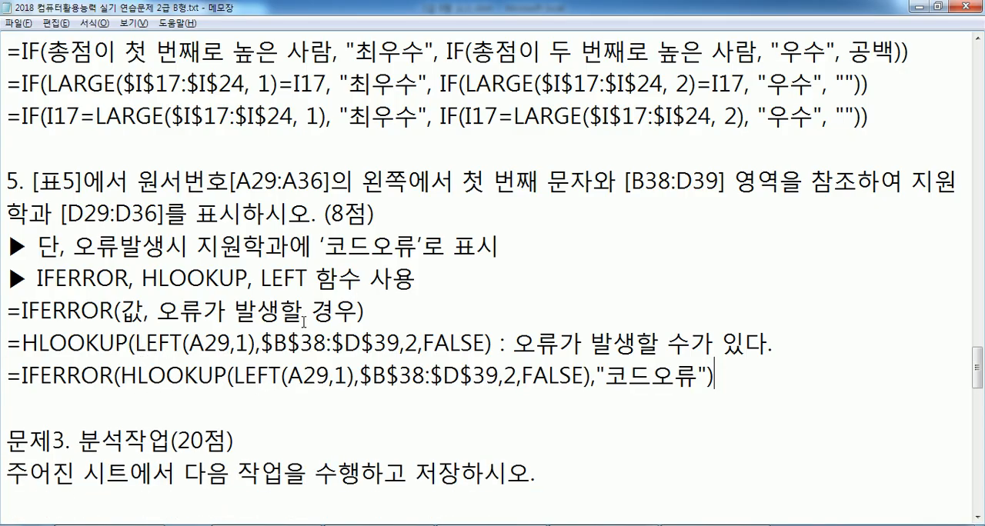
scroll(305, 322, down, 1)
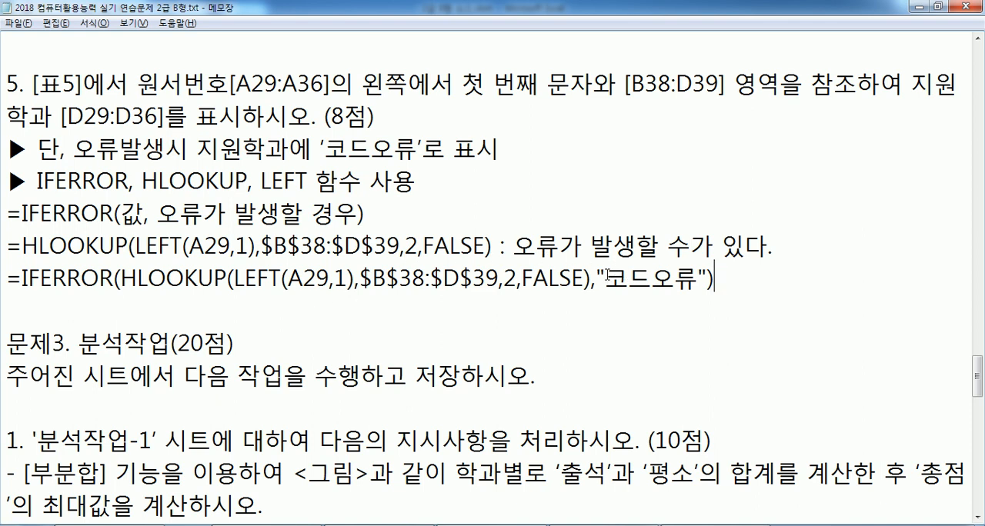
drag(607, 278, 695, 283)
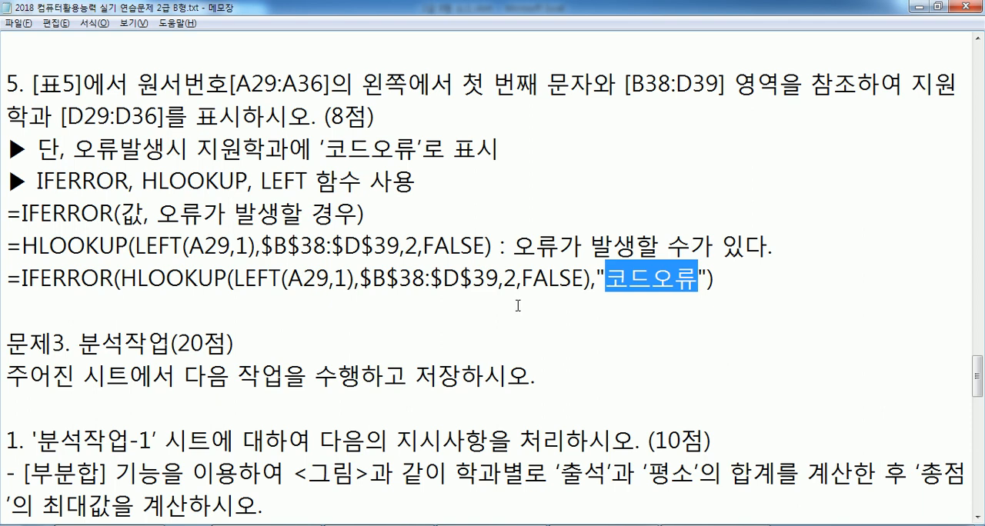
click(367, 295)
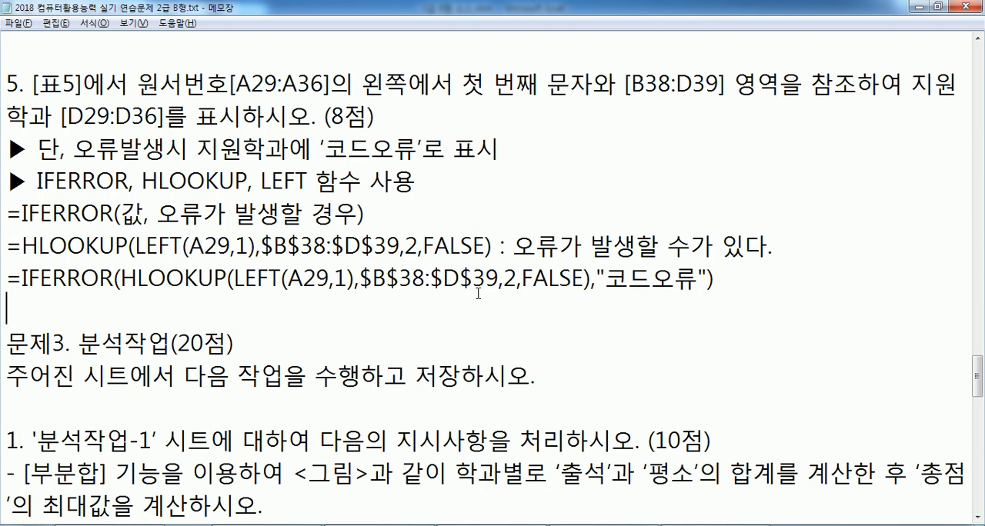
Switch to Excel, open the 분석작업-1 sheet, and move the reference result picture so it sits fully beside the data table
scroll(477, 293, down, 2)
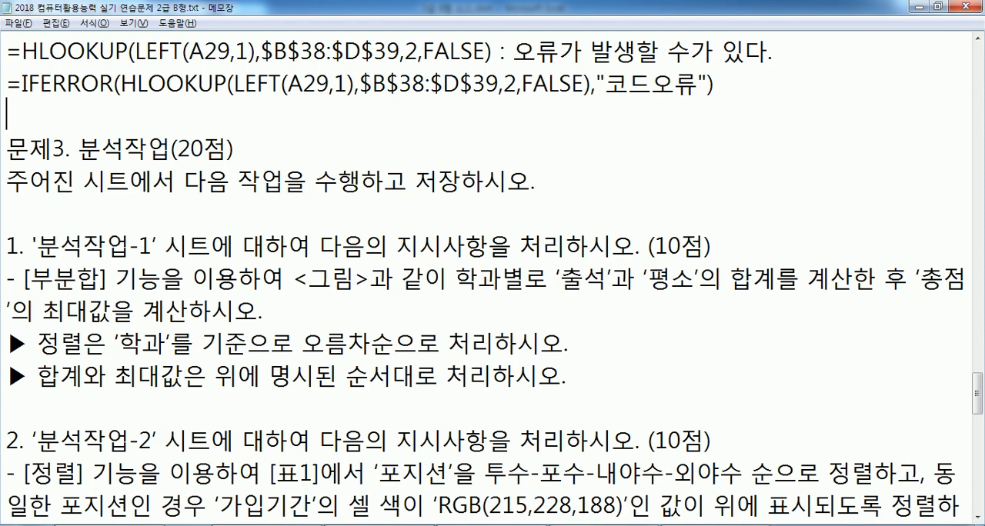
key(alt+Tab)
key(ctrl+Return)
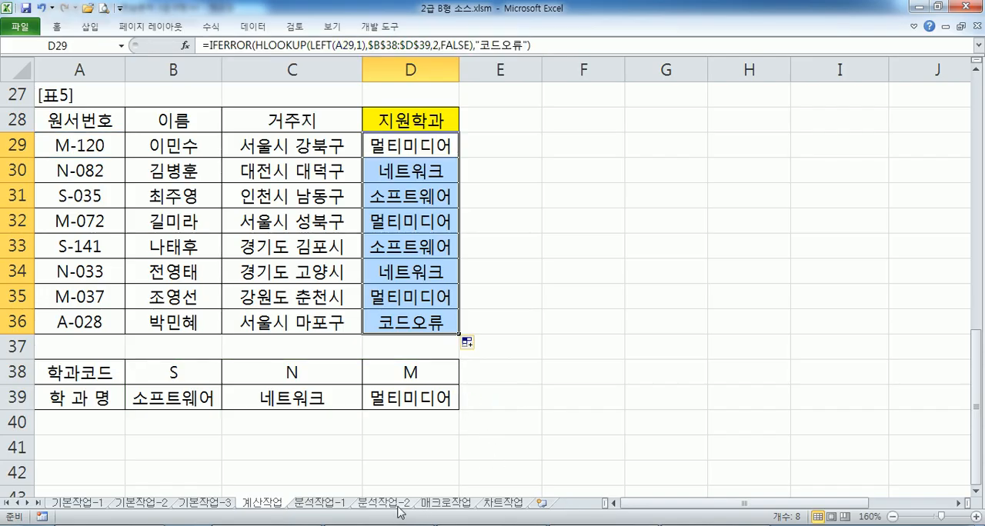
click(331, 504)
drag(609, 254, 551, 259)
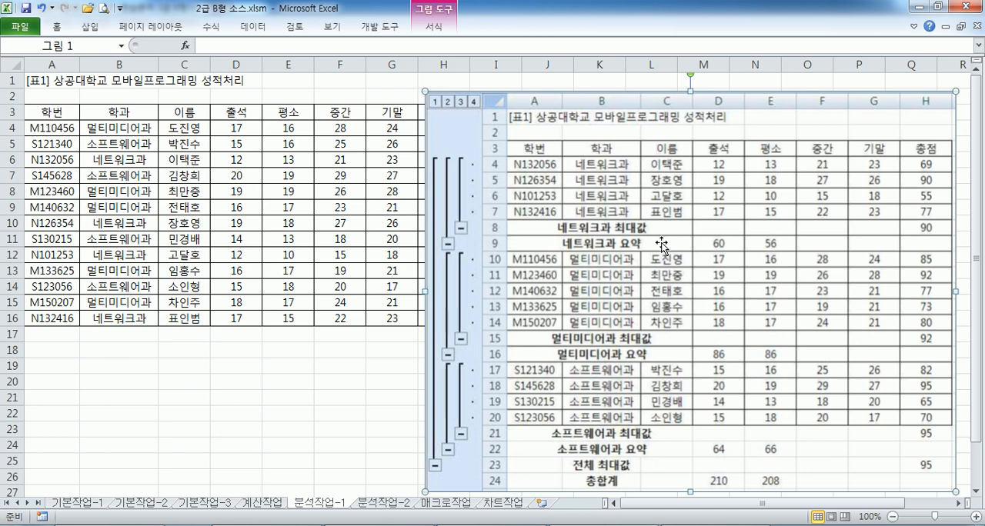
drag(103, 119, 112, 189)
click(126, 172)
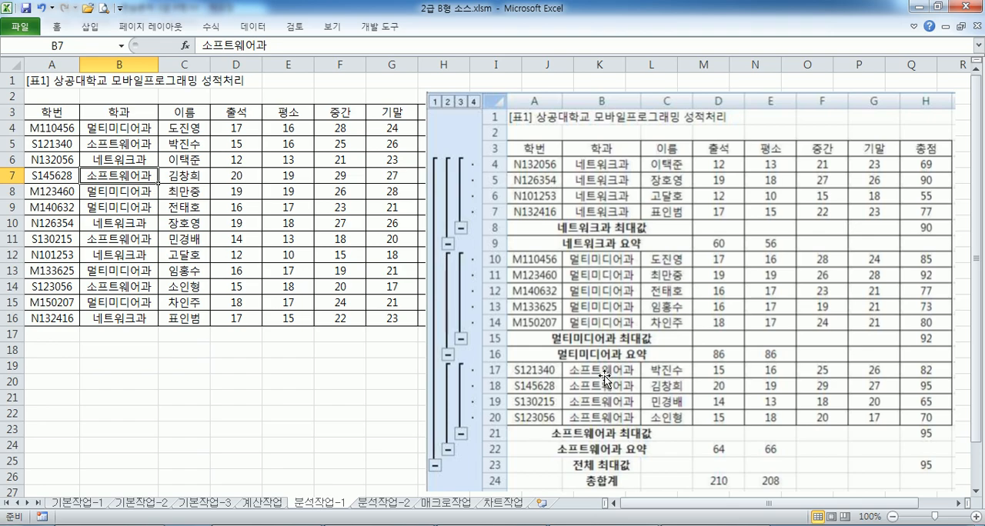
Check the 분석작업-1 sorting instructions in Notepad and, back in Excel, sort the table by 학과 in ascending order
key(alt+Tab)
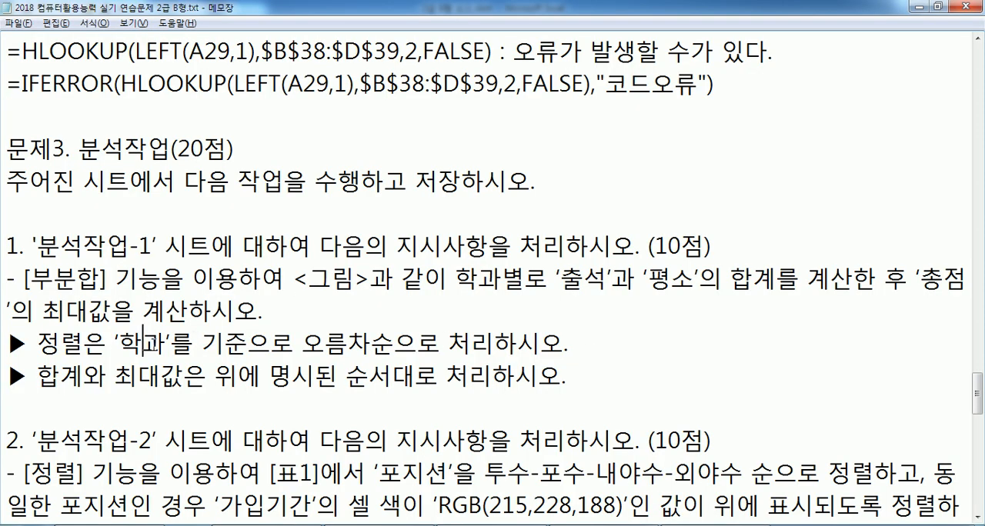
drag(142, 339, 417, 339)
scroll(417, 342, down, 1)
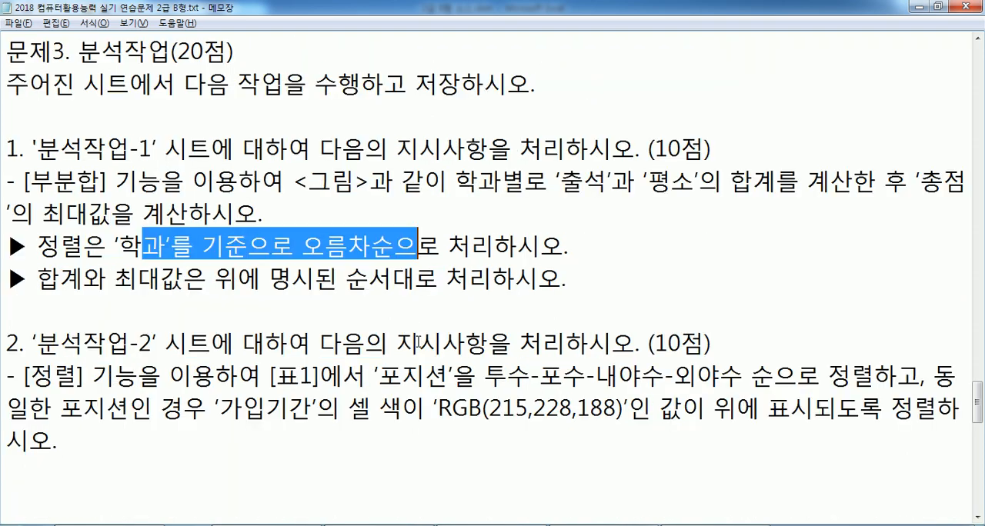
click(303, 274)
key(alt+Tab)
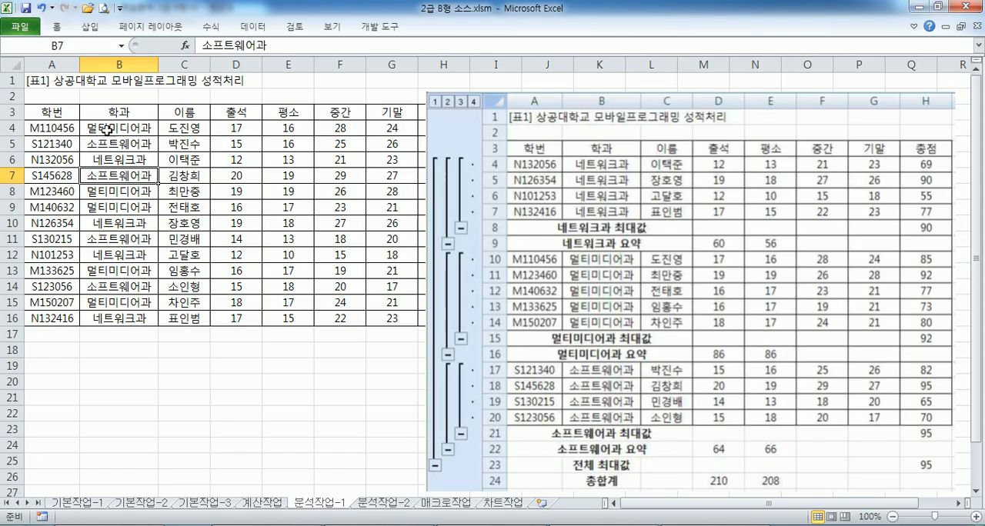
click(109, 129)
click(252, 26)
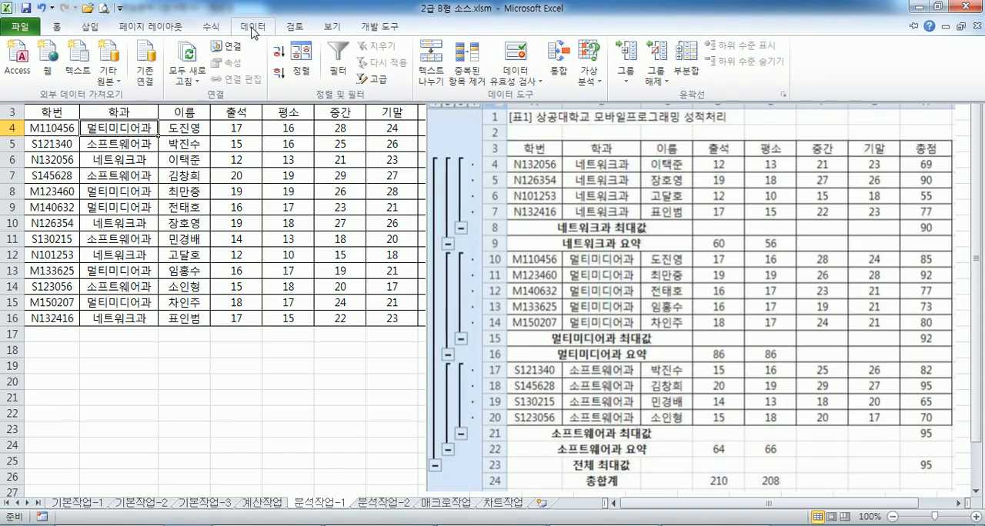
click(279, 58)
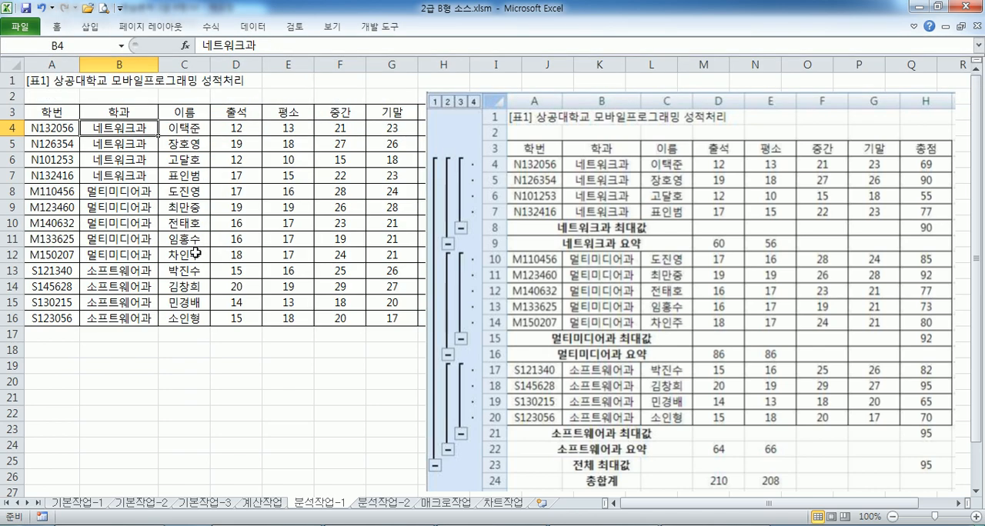
Add subtotals to the sorted table, grouped by 학과, using 합계 on 출석 and 평소 only
click(246, 28)
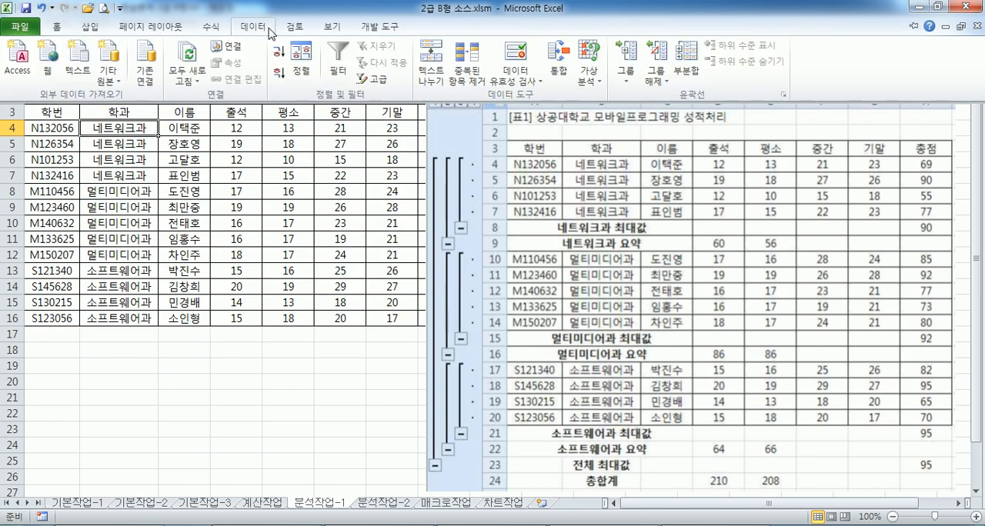
click(688, 58)
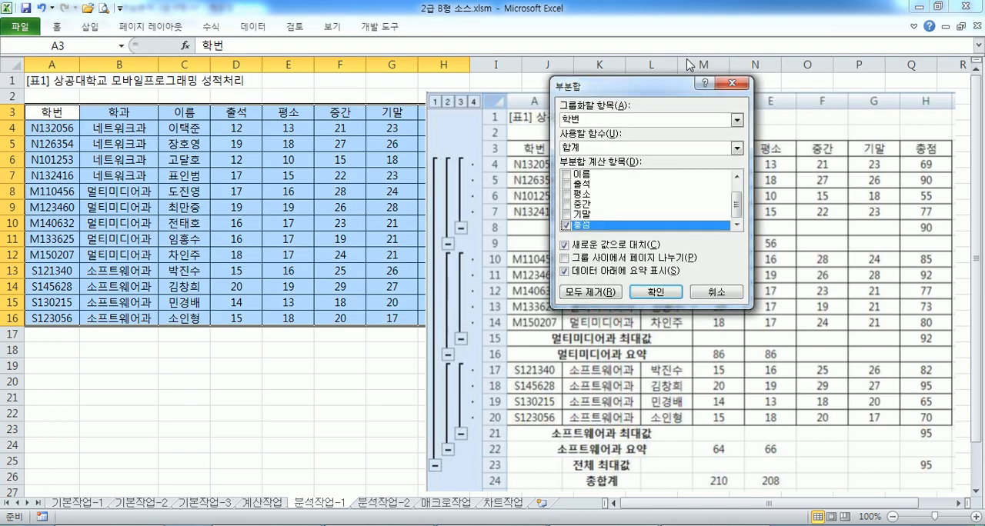
click(623, 121)
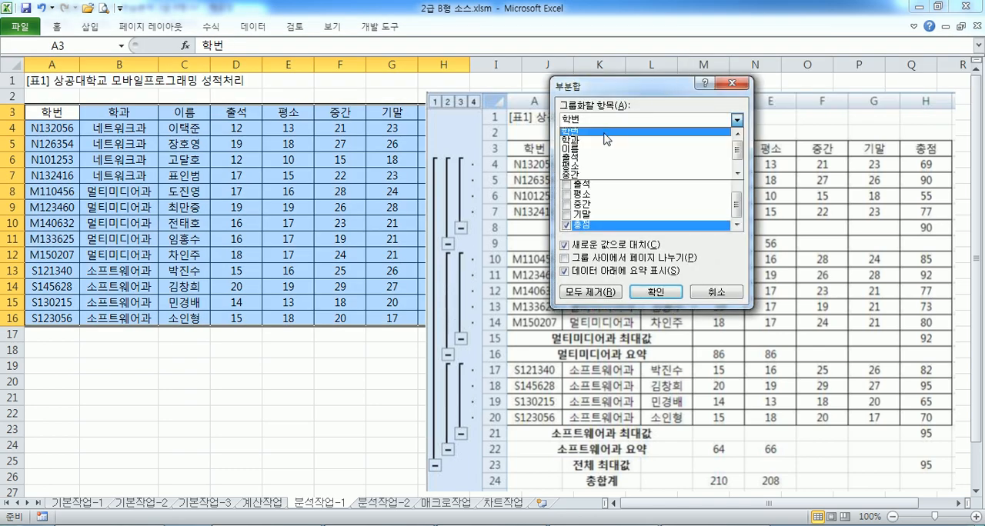
click(604, 141)
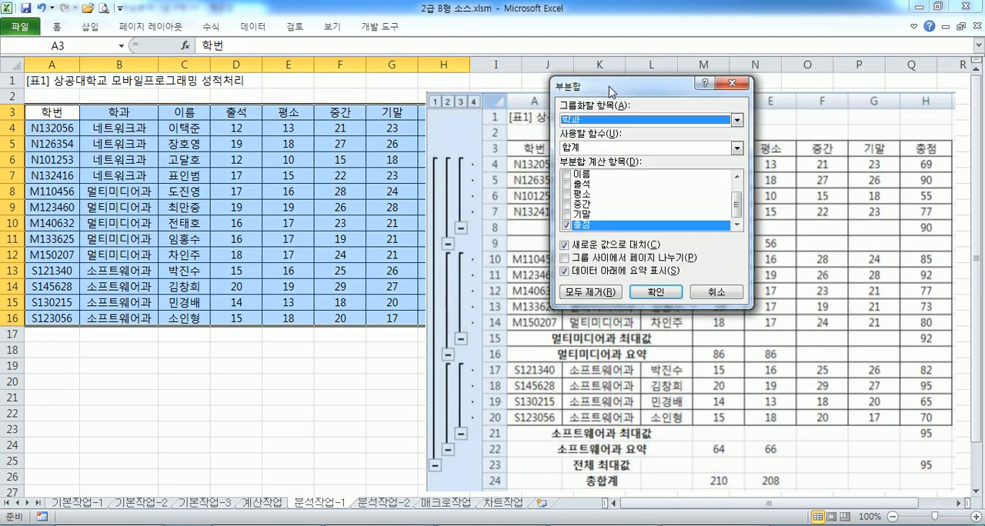
drag(611, 91, 329, 93)
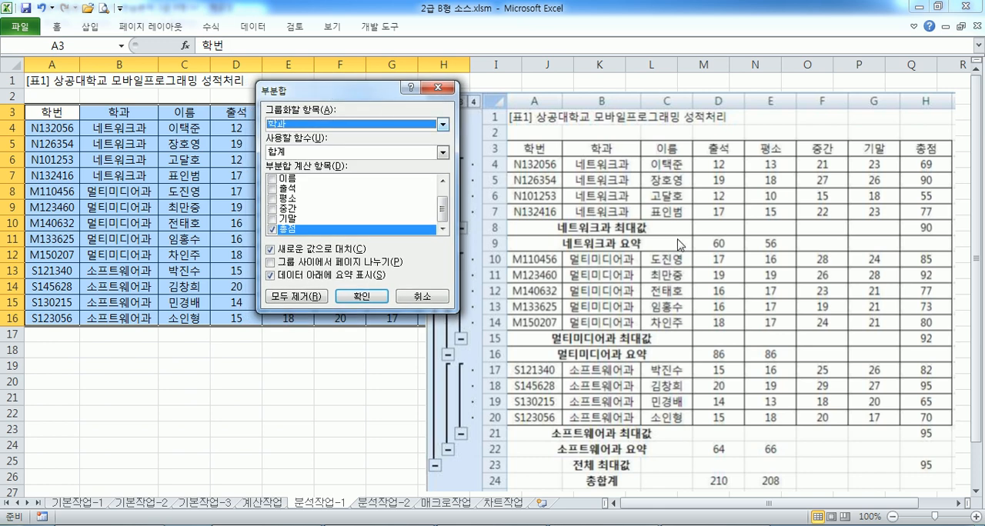
click(271, 228)
click(271, 188)
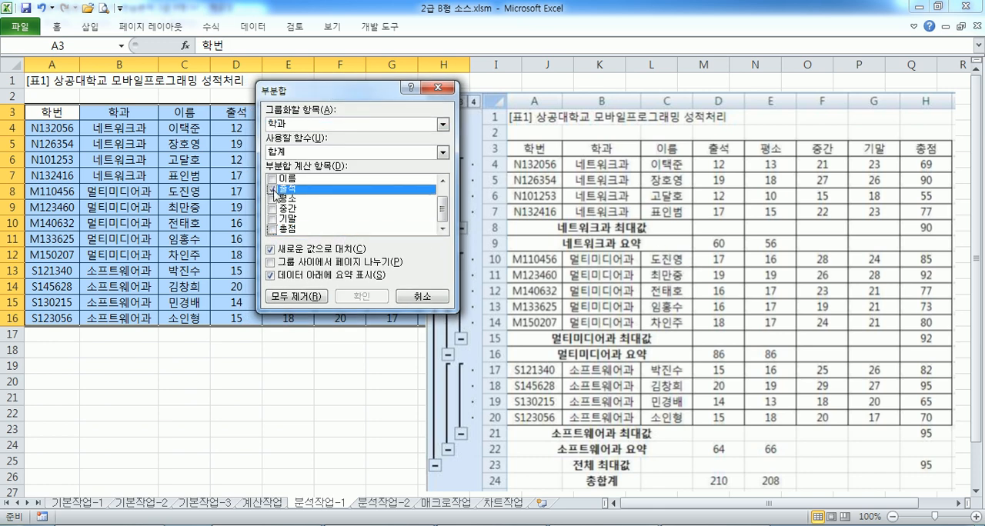
click(272, 199)
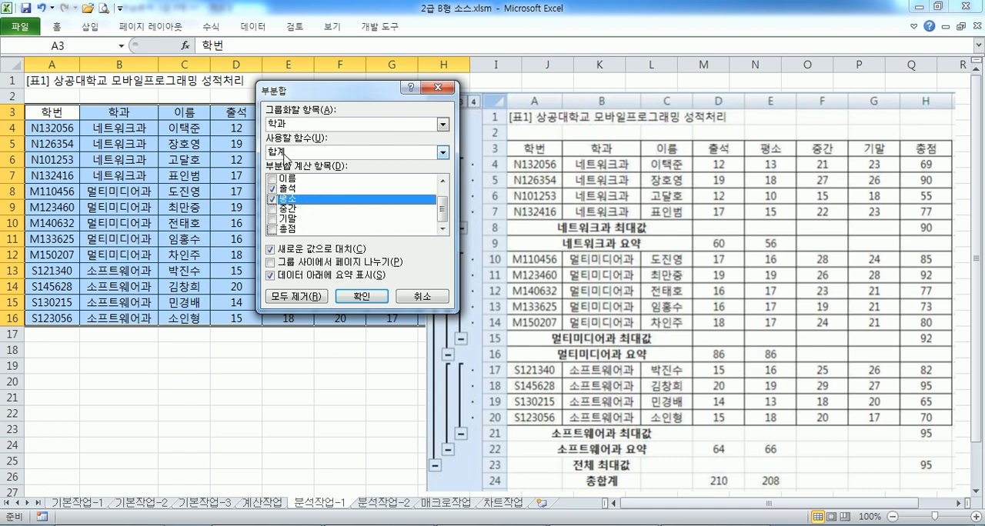
click(361, 296)
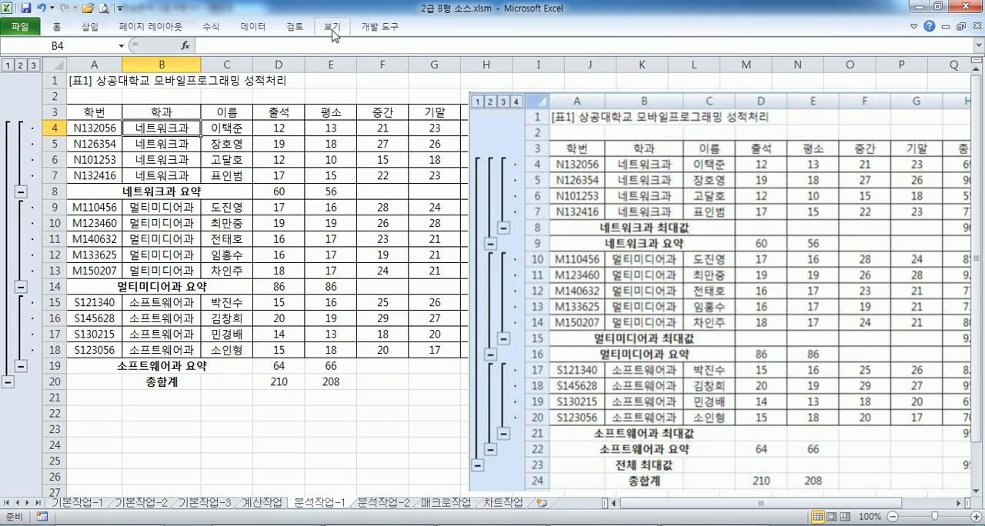
Add a second subtotal grouped by 학과 using 최대값 on 총점 only, with replacement of the current subtotals turned off
click(255, 29)
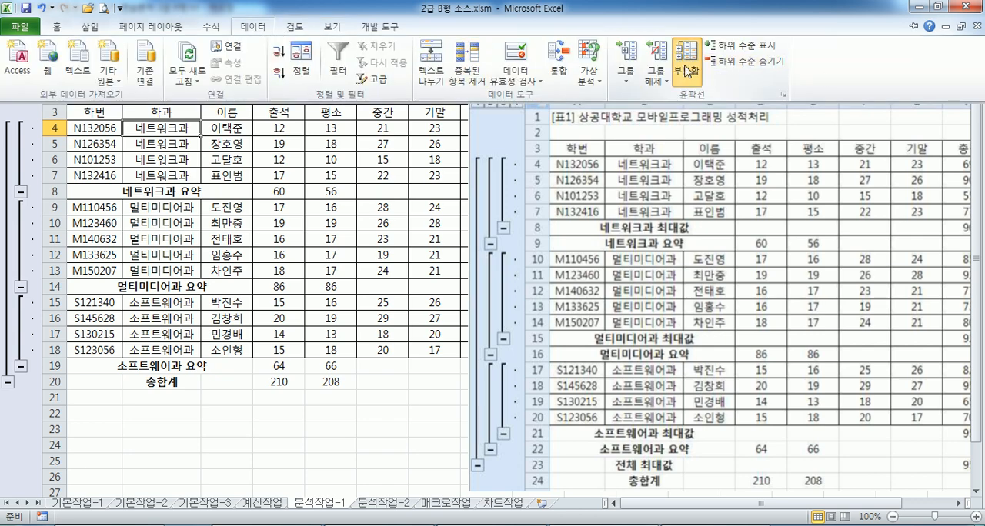
click(687, 68)
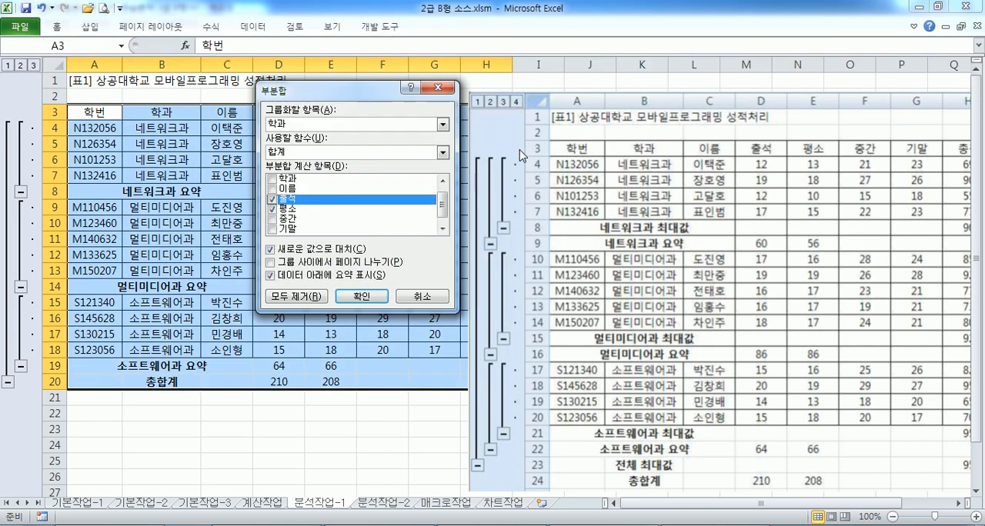
click(271, 209)
scroll(273, 232, down, 1)
click(273, 229)
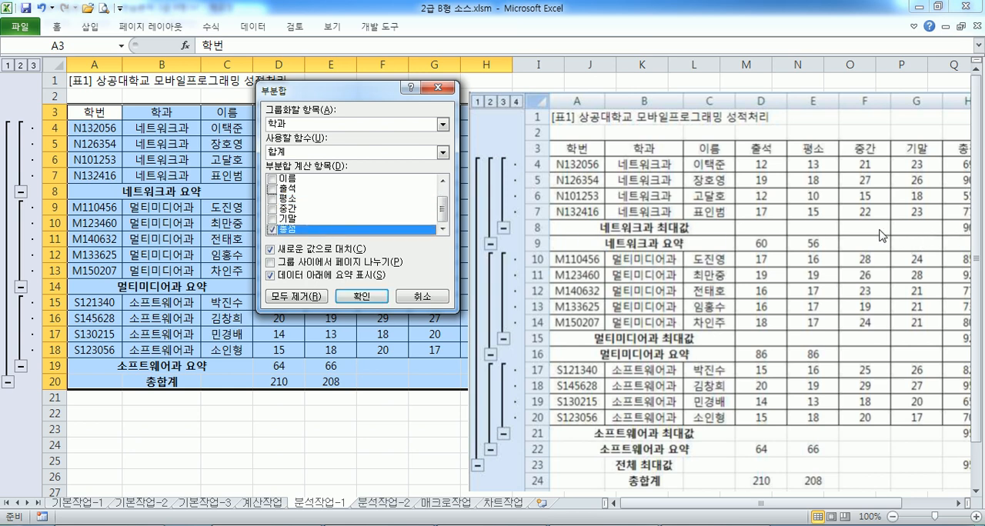
click(303, 152)
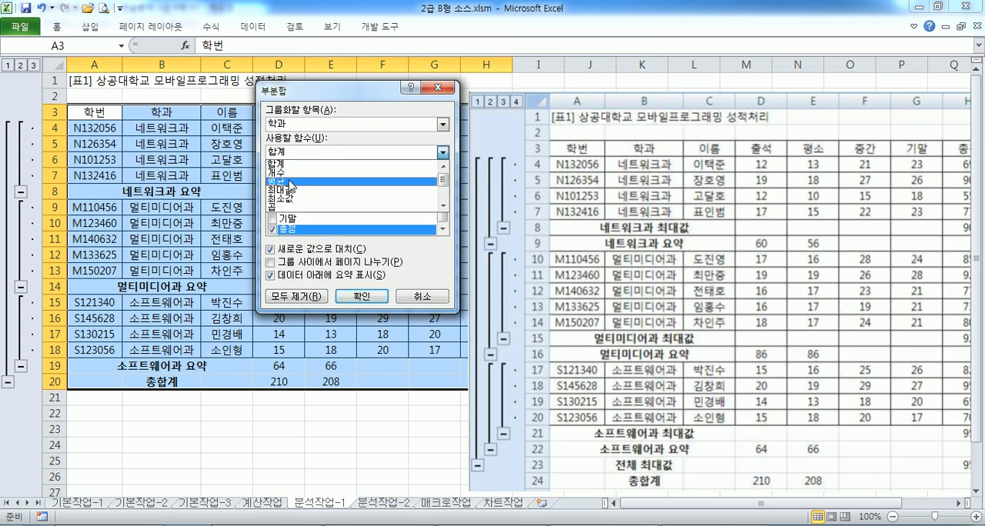
click(291, 193)
click(270, 250)
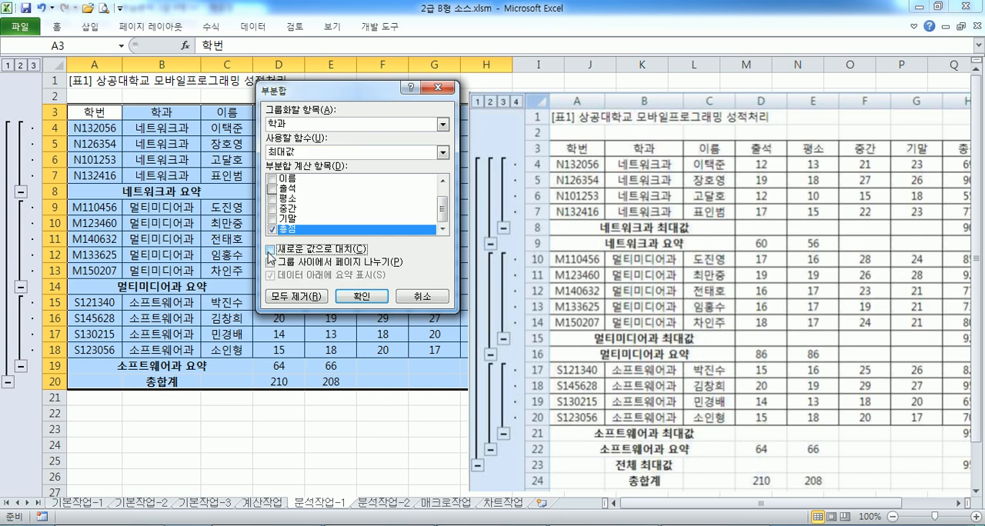
click(361, 296)
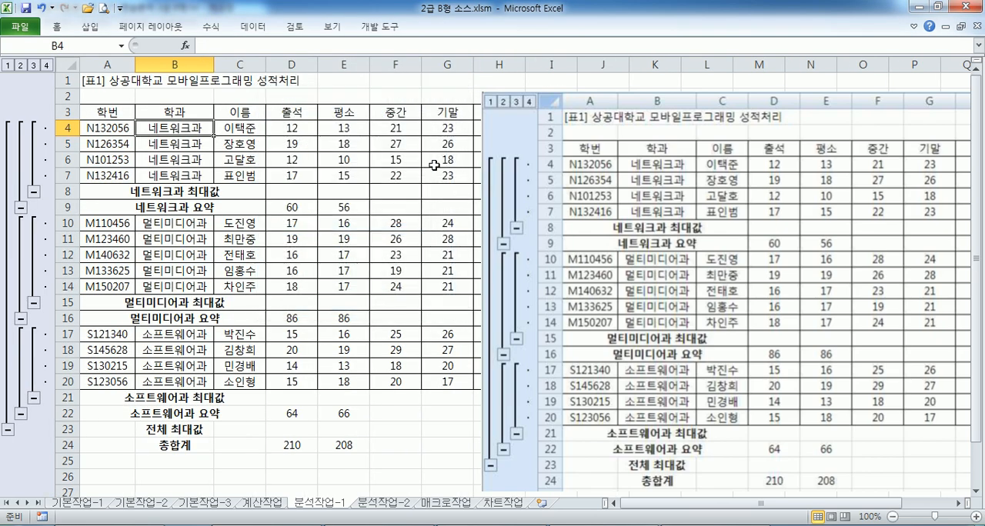
Move the reference picture clear of the 총점 column and compare the 네트워크과 maximum and sum rows with it
drag(581, 116, 669, 143)
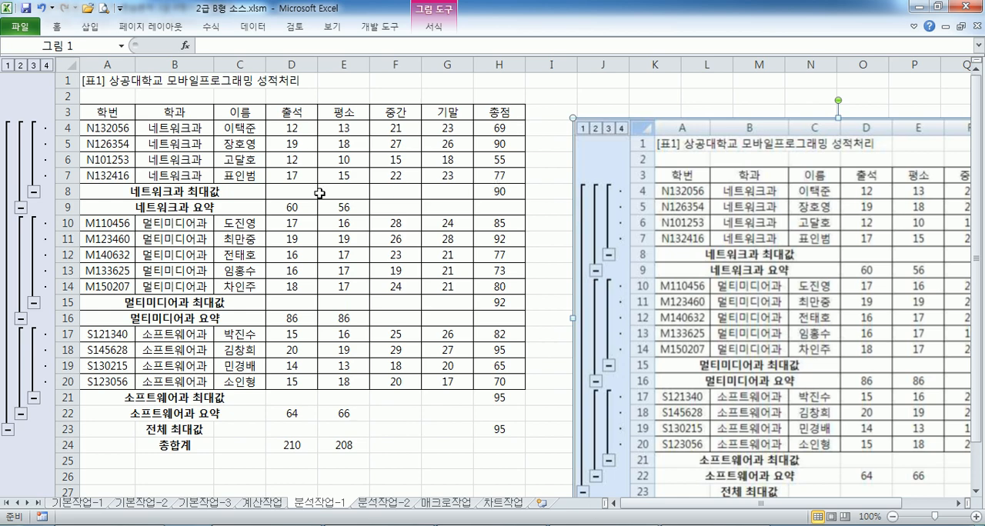
click(505, 190)
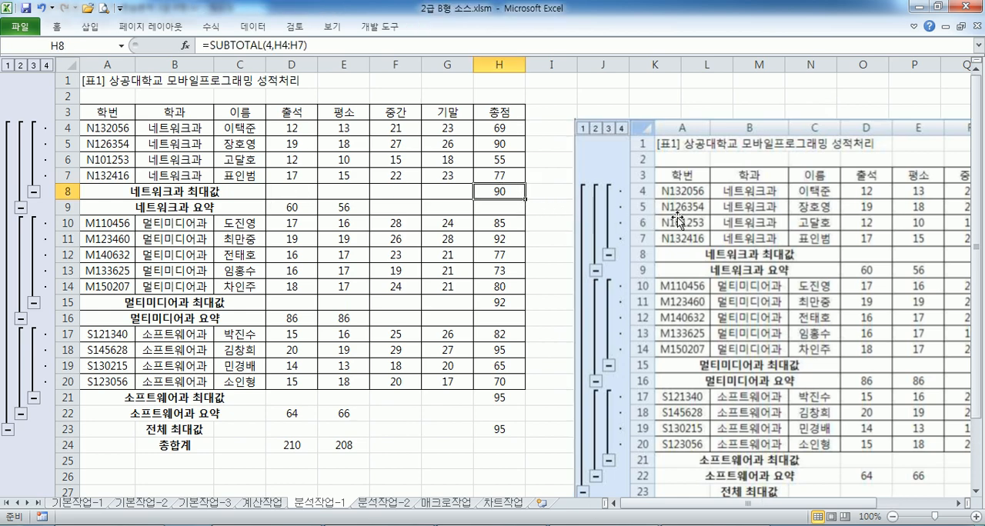
drag(677, 219, 645, 185)
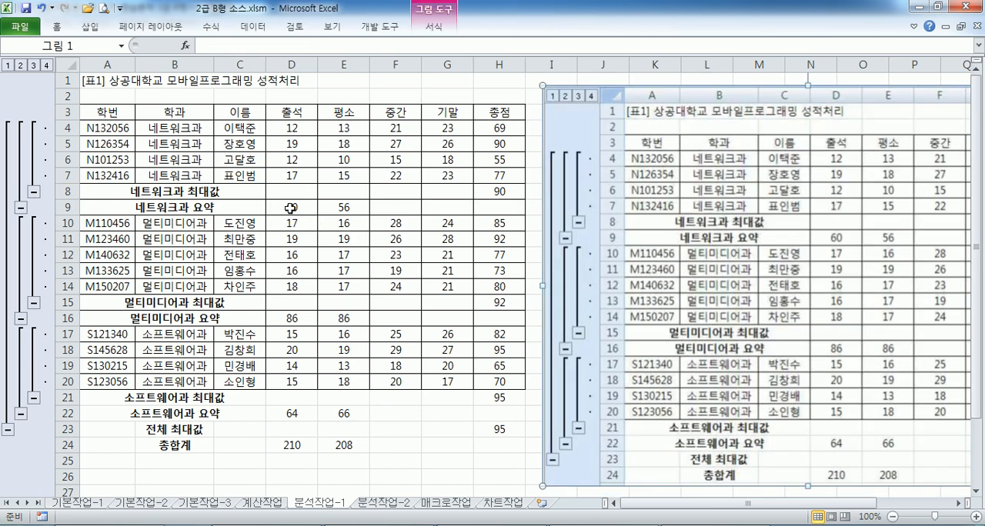
drag(290, 208, 344, 208)
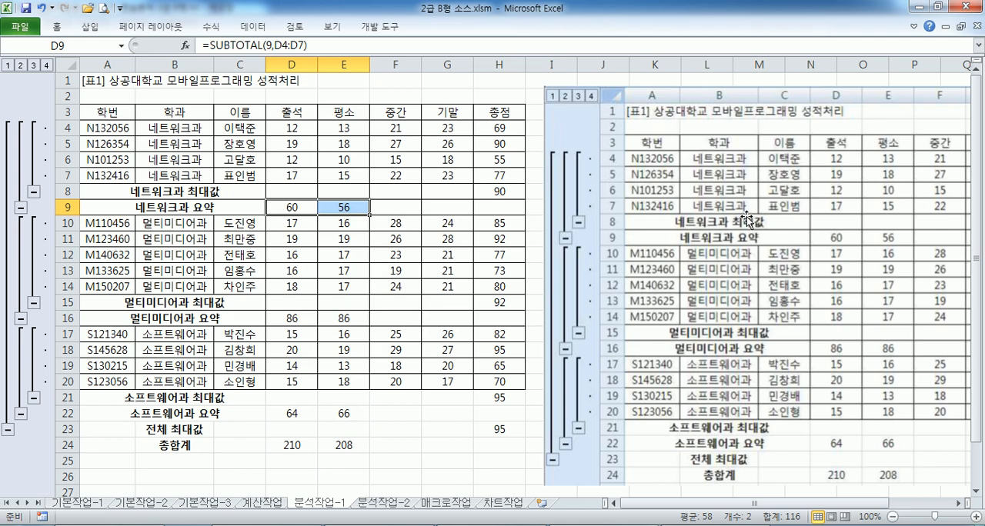
drag(746, 219, 677, 206)
drag(928, 203, 840, 204)
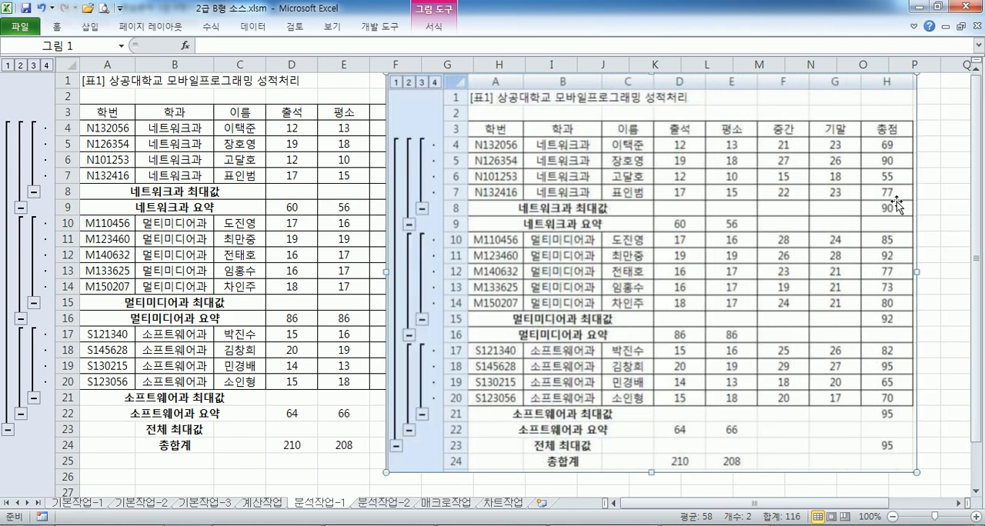
drag(725, 234, 754, 236)
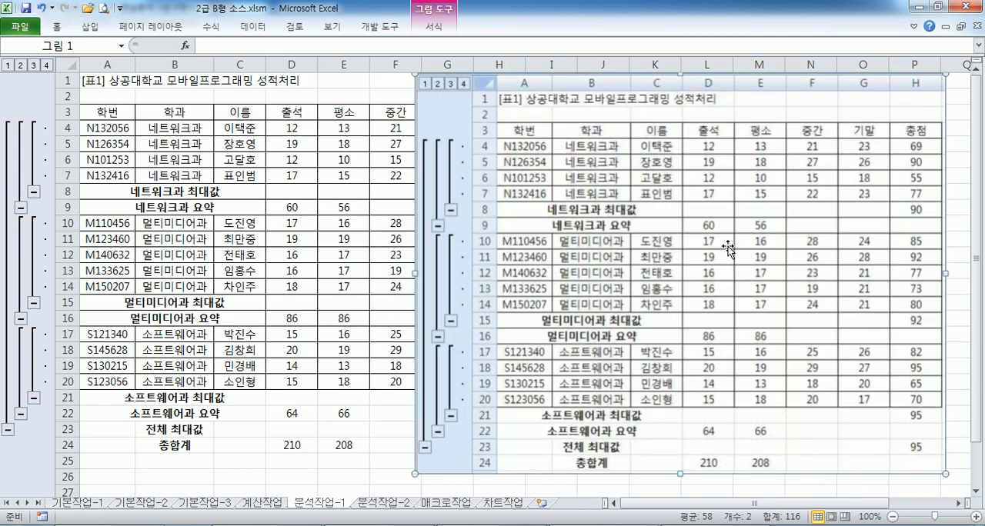
drag(605, 241, 719, 249)
drag(663, 269, 689, 267)
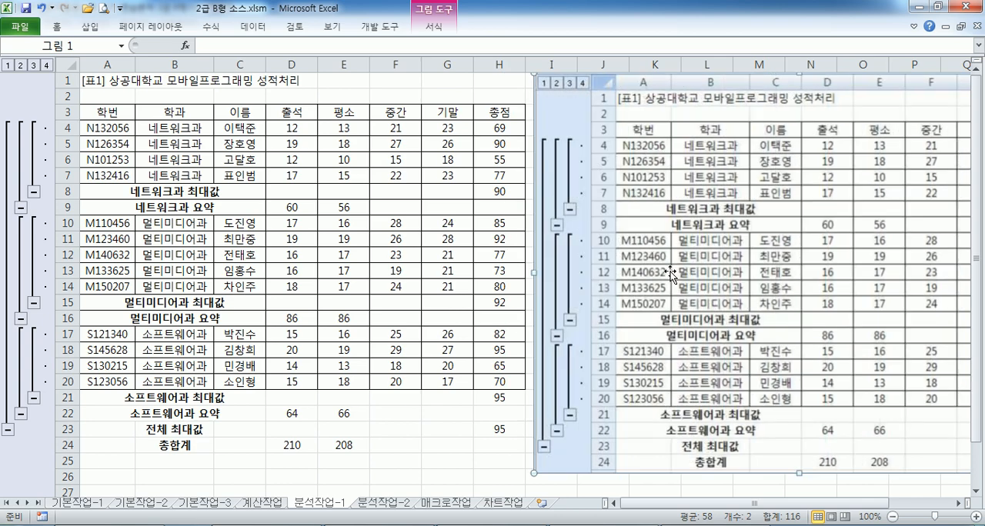
click(433, 328)
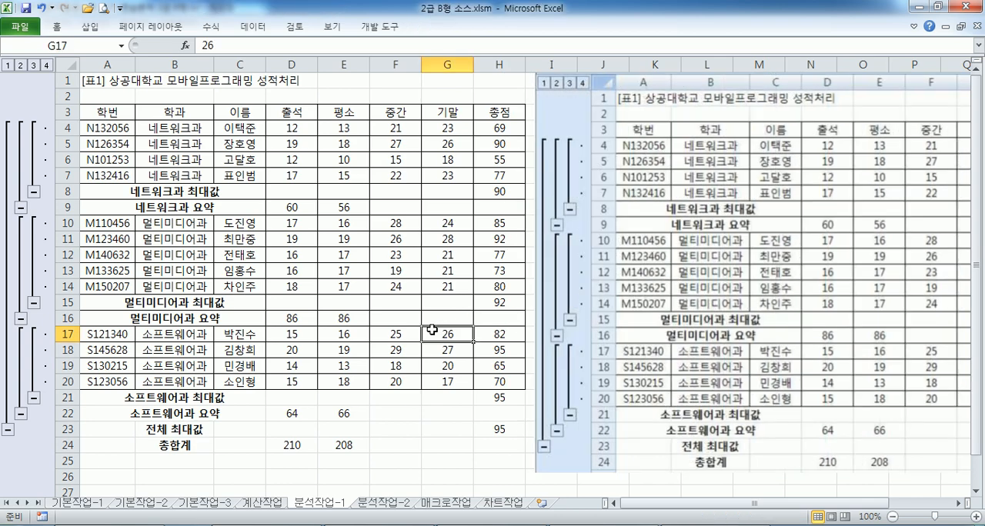
scroll(432, 329, down, 2)
scroll(433, 329, up, 2)
Read the 분석작업-2 sorting instructions in Notepad and return to Excel
key(alt+Tab)
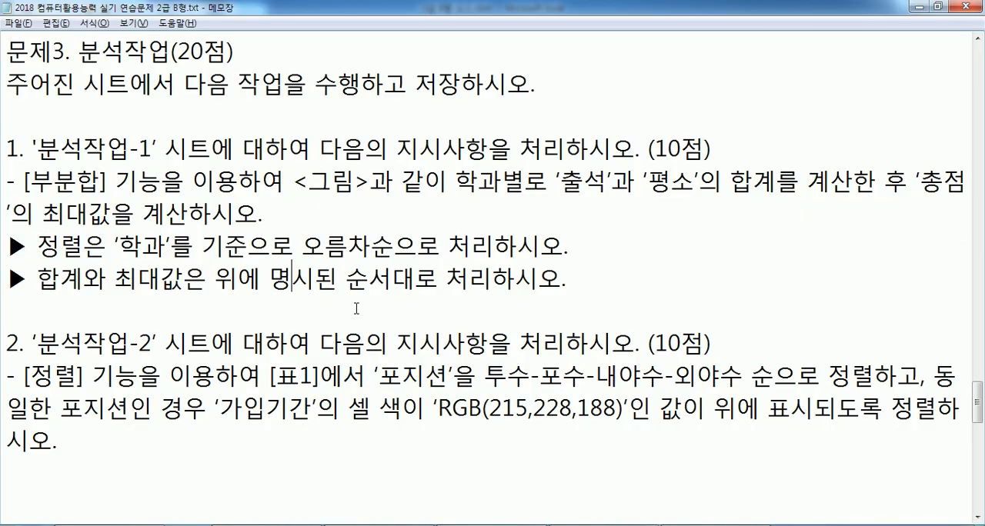
scroll(308, 310, down, 1)
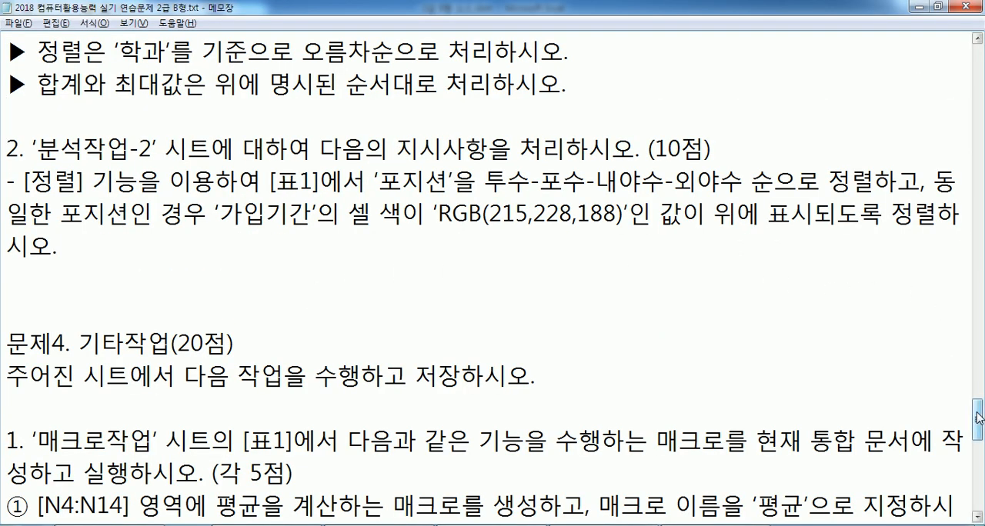
drag(976, 411, 977, 426)
click(99, 172)
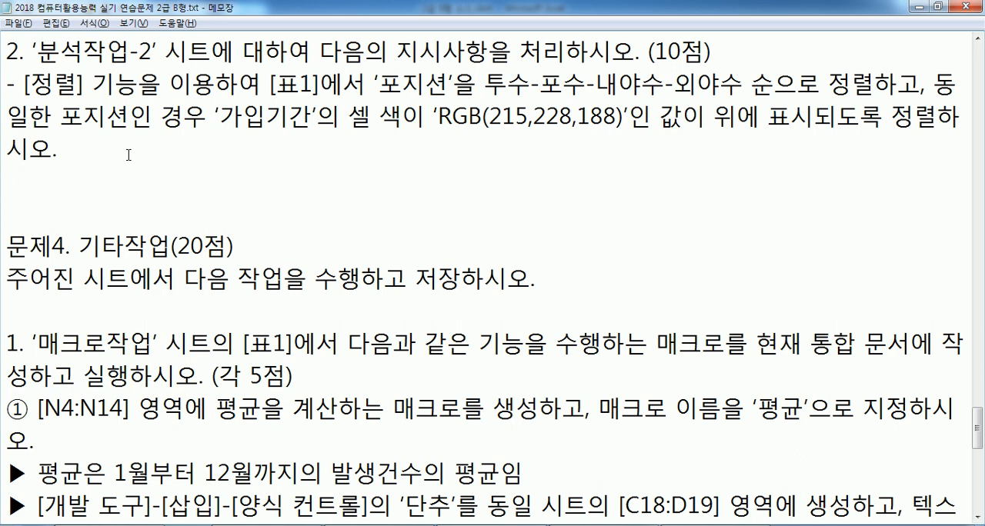
key(alt+Tab)
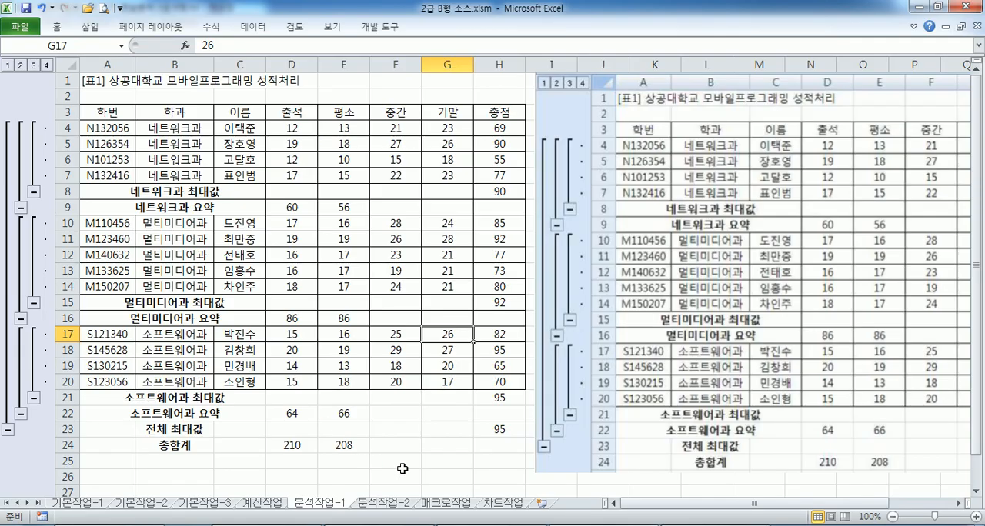
Switch to the 분석작업-2 sheet and keep the data commands permanently expanded above the grid
click(394, 504)
click(354, 131)
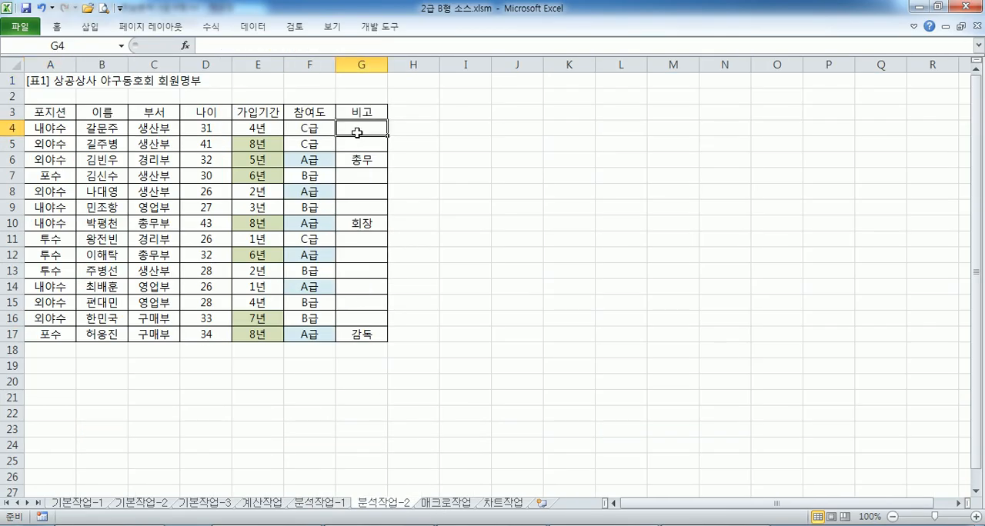
click(96, 128)
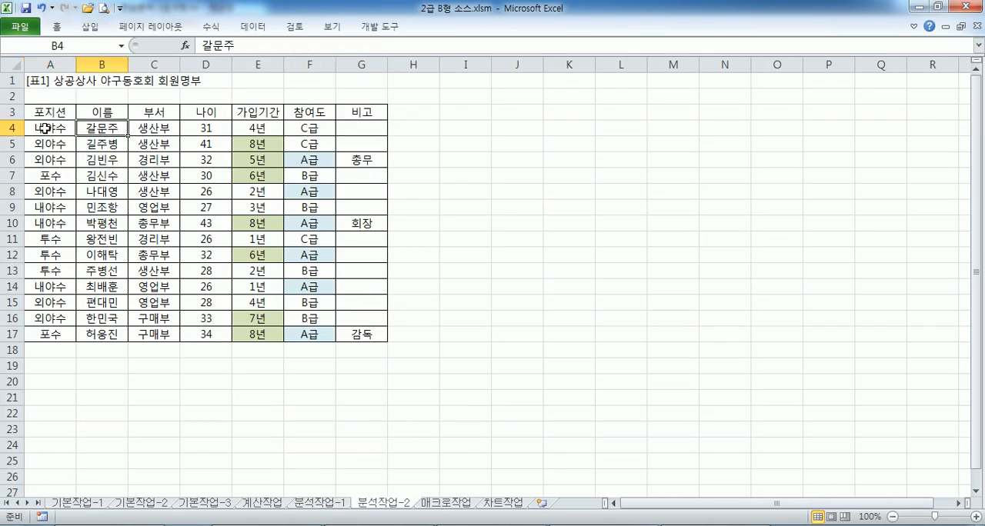
click(45, 129)
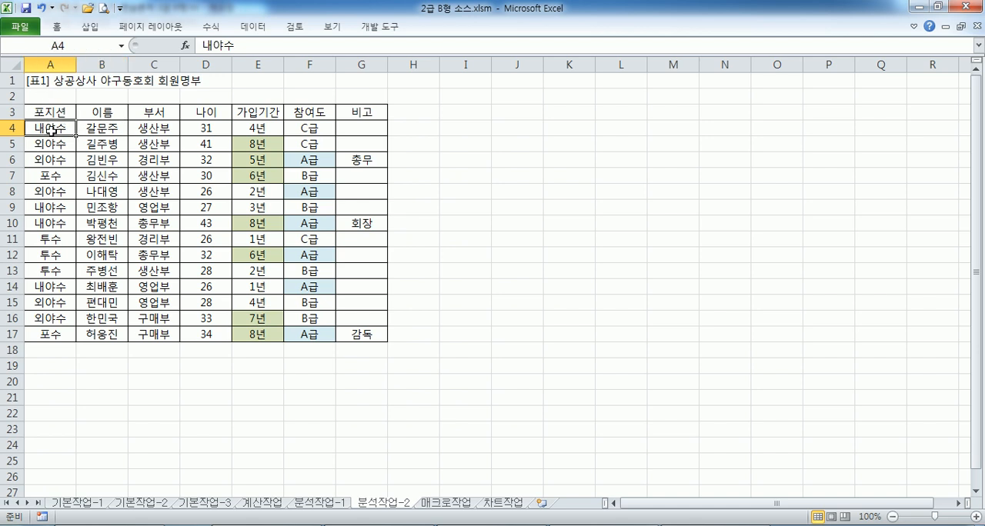
click(253, 26)
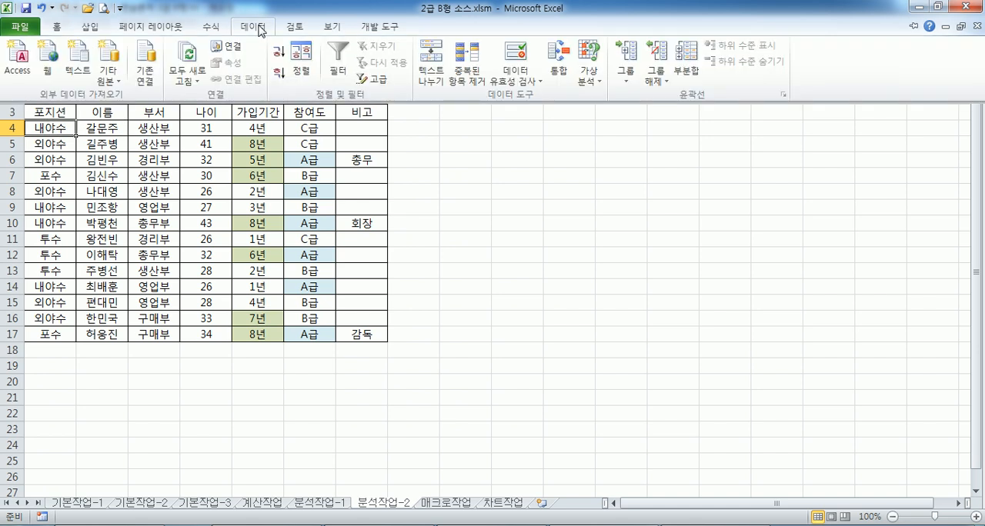
click(303, 60)
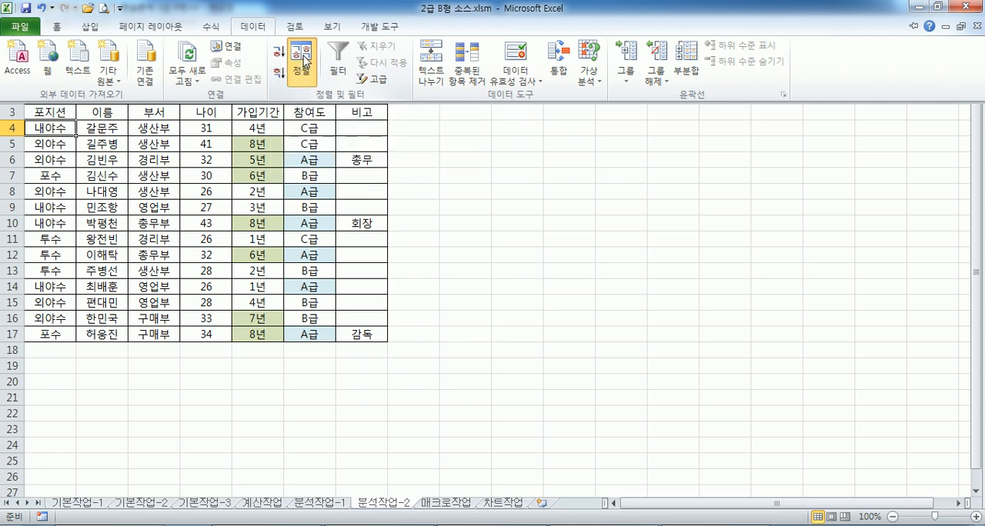
key(Escape)
double_click(253, 30)
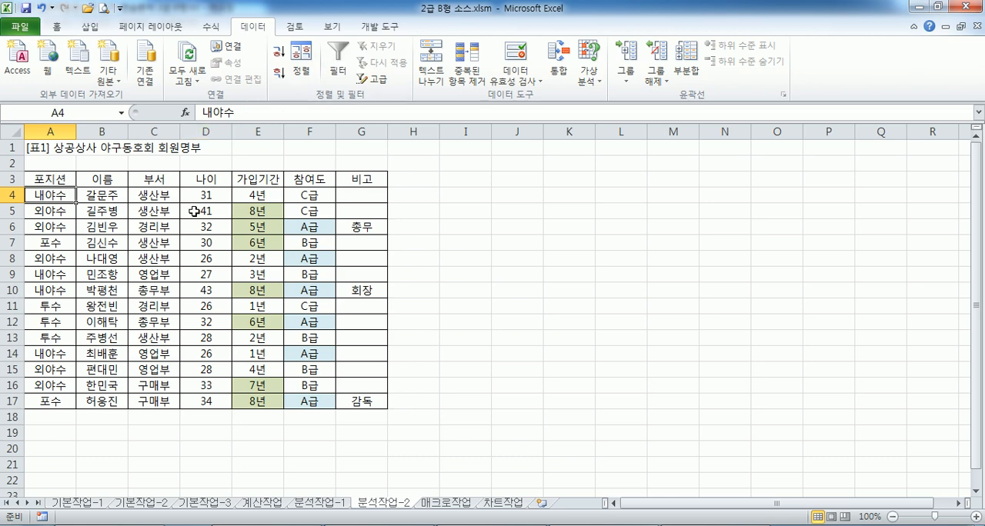
Start a custom sort of the baseball club member table with 포지션 as the first sort column
drag(166, 184, 326, 291)
click(202, 242)
click(60, 180)
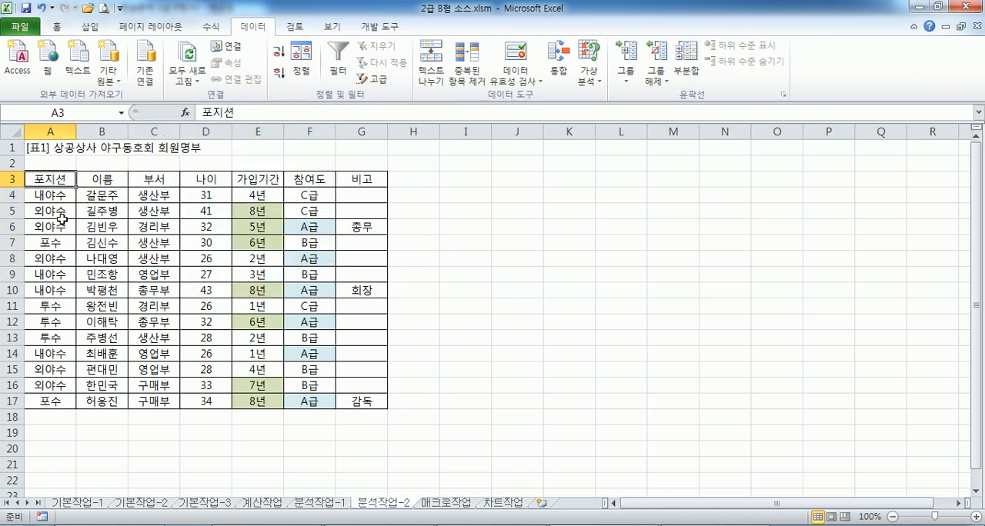
click(62, 220)
click(310, 73)
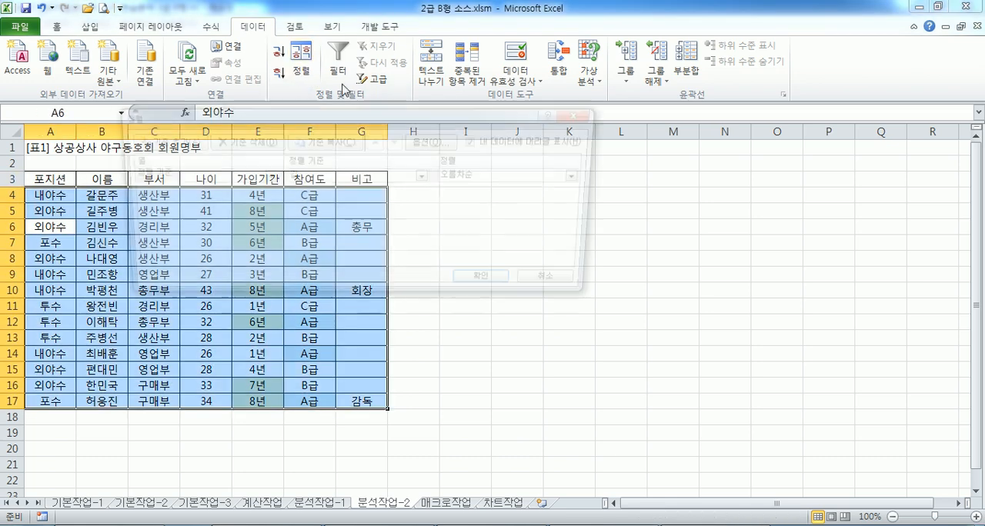
drag(225, 123, 384, 125)
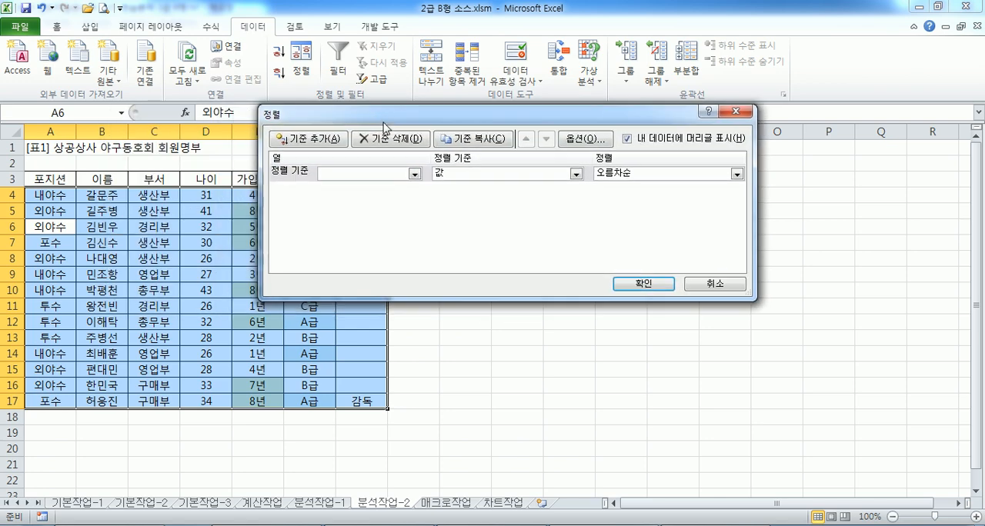
click(413, 174)
click(365, 188)
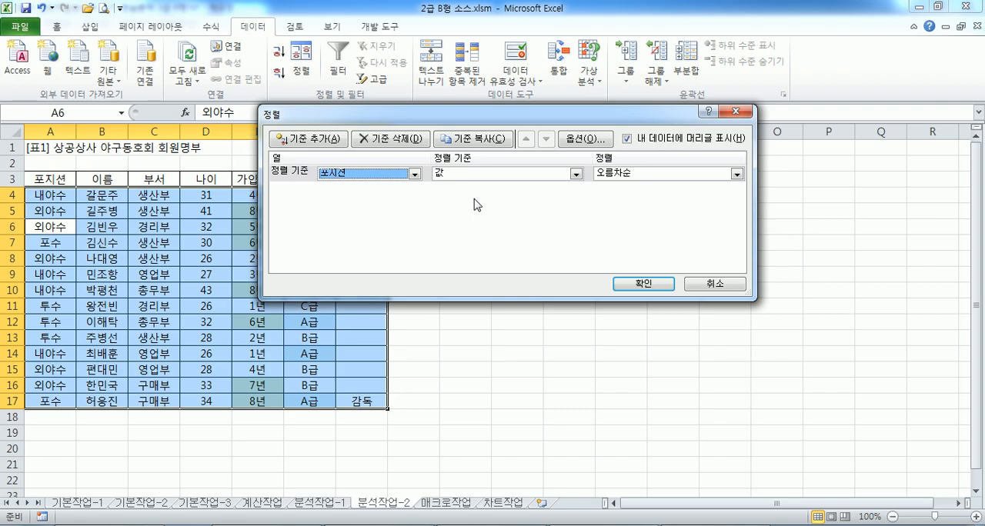
Copy the order 투수-포수-내야수-외야수 from the Notepad instructions and choose a custom list as the 포지션 sort order
key(alt+Tab)
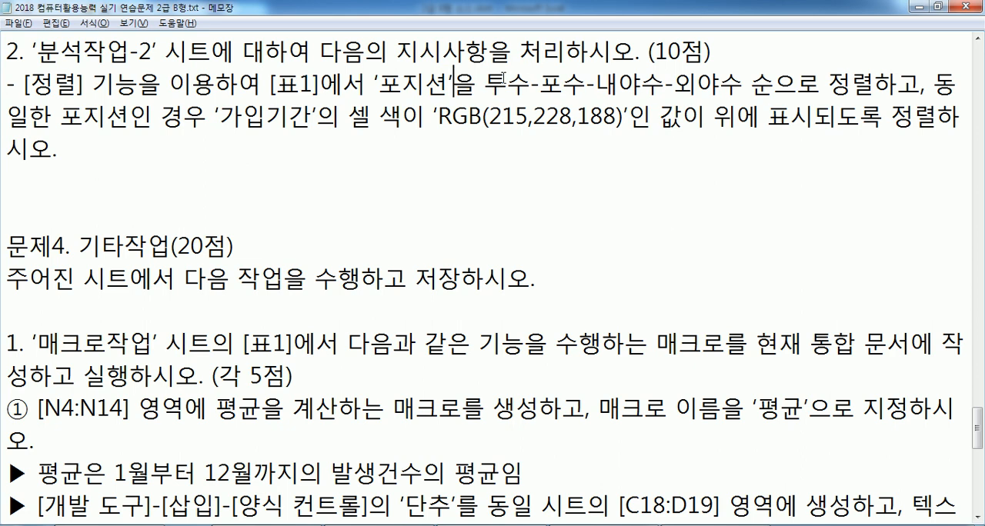
drag(484, 83, 740, 83)
key(ctrl+c)
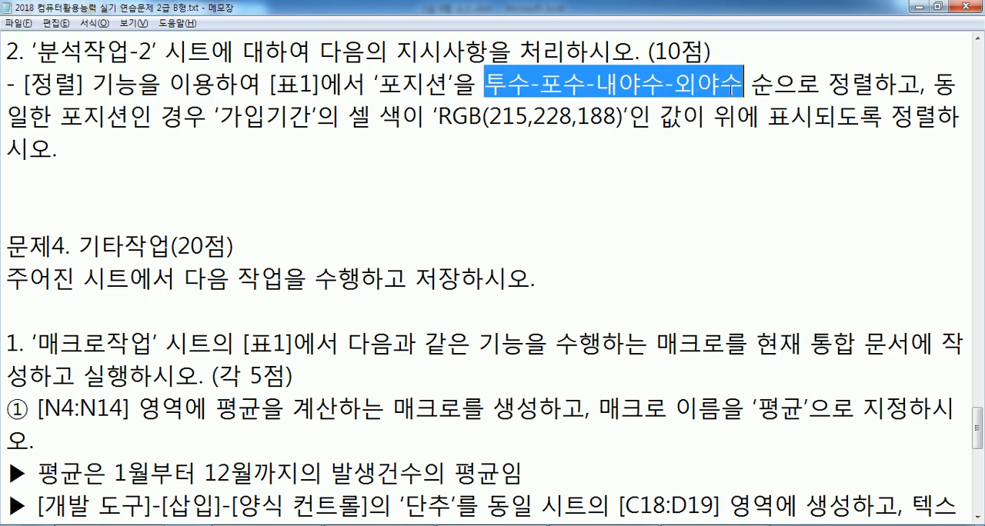
key(alt+Tab)
click(615, 173)
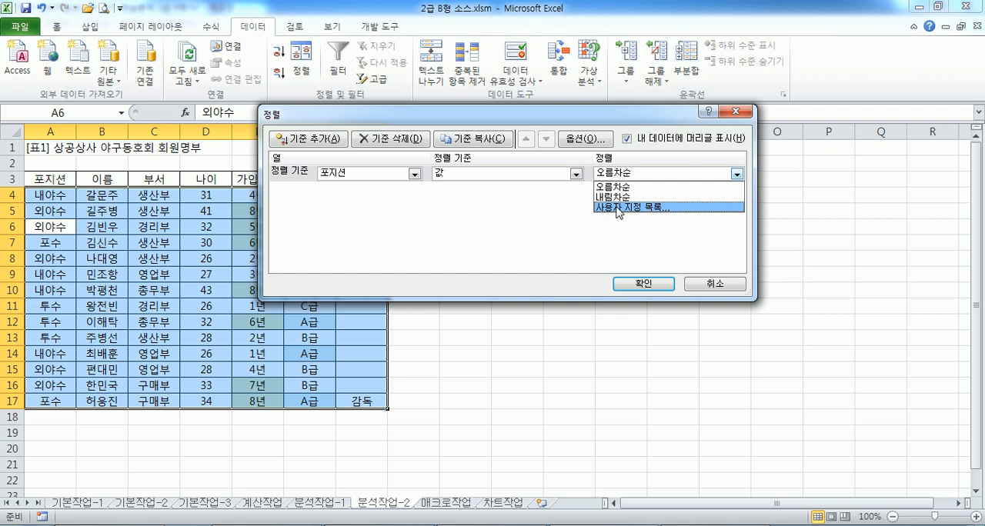
click(618, 208)
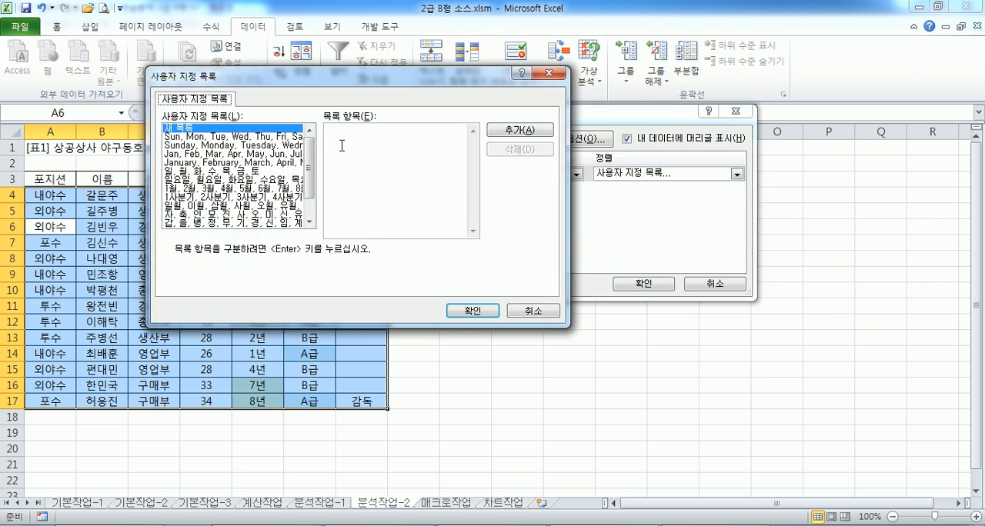
Paste the copied order as list entries and split it into separate lines 투수, 포수, 내야수 and 외야수 without the hyphens
click(345, 146)
key(ctrl+v)
click(344, 127)
key(Return)
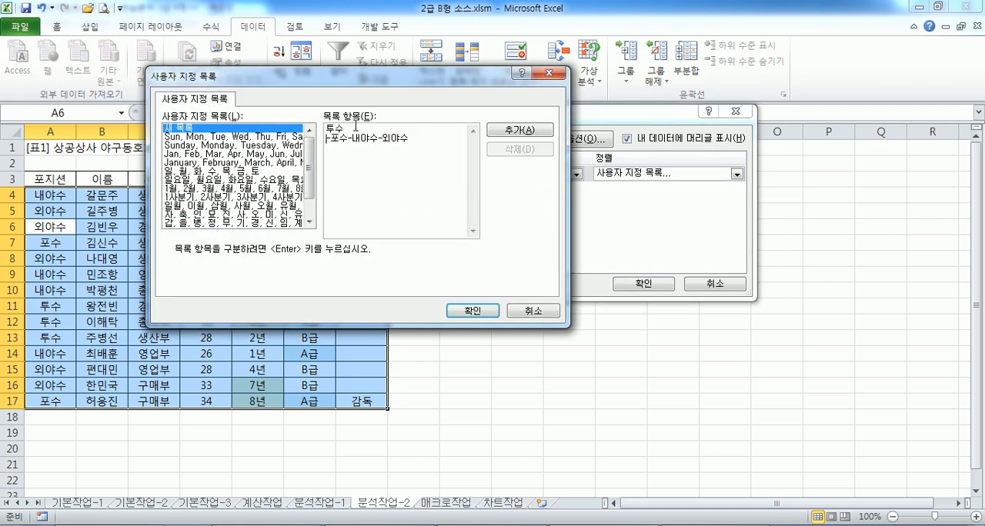
key(Delete)
click(342, 143)
key(Return)
key(Delete)
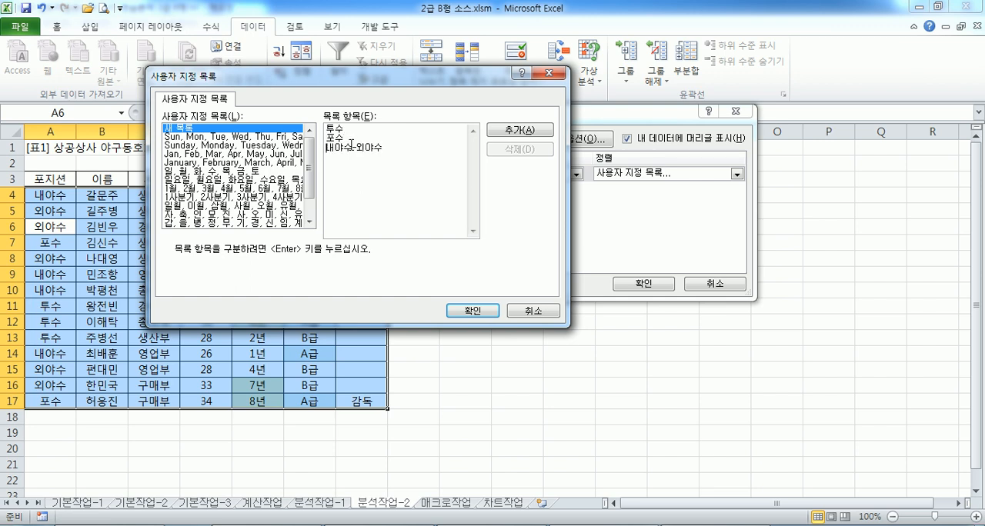
click(351, 148)
key(Return)
key(Delete)
Add the new custom list 투수, 포수, 내야수, 외야수 and sort the member table by 포지션 in that order
drag(395, 81, 447, 107)
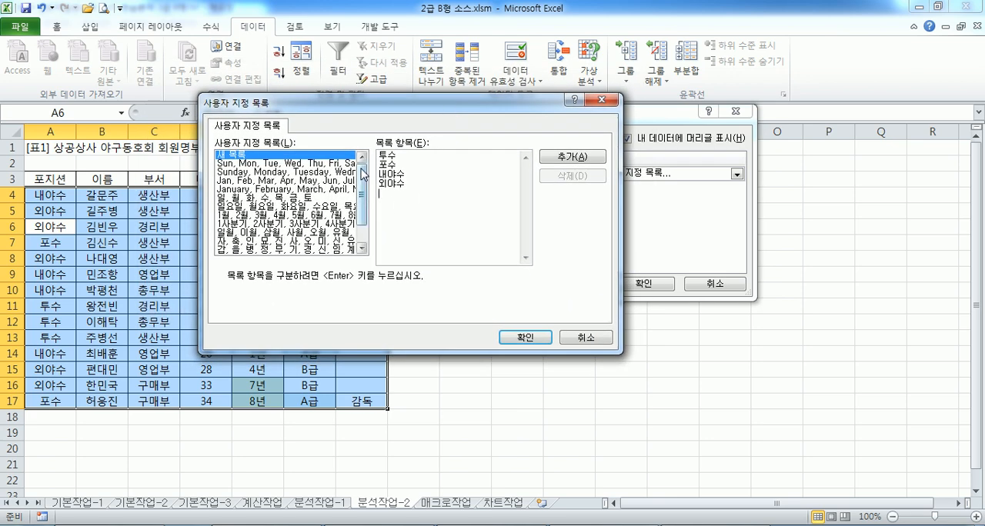
drag(362, 103, 249, 102)
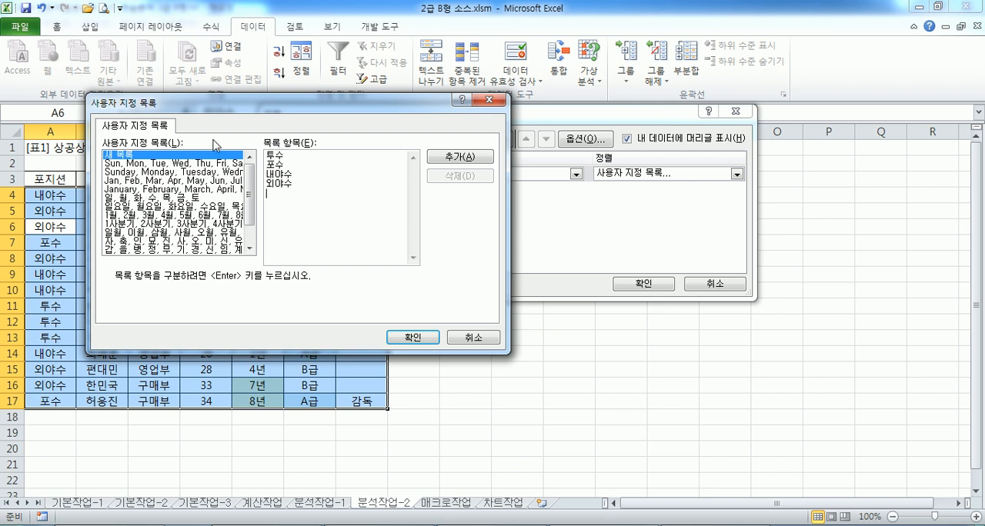
drag(266, 154, 297, 200)
click(291, 171)
click(461, 156)
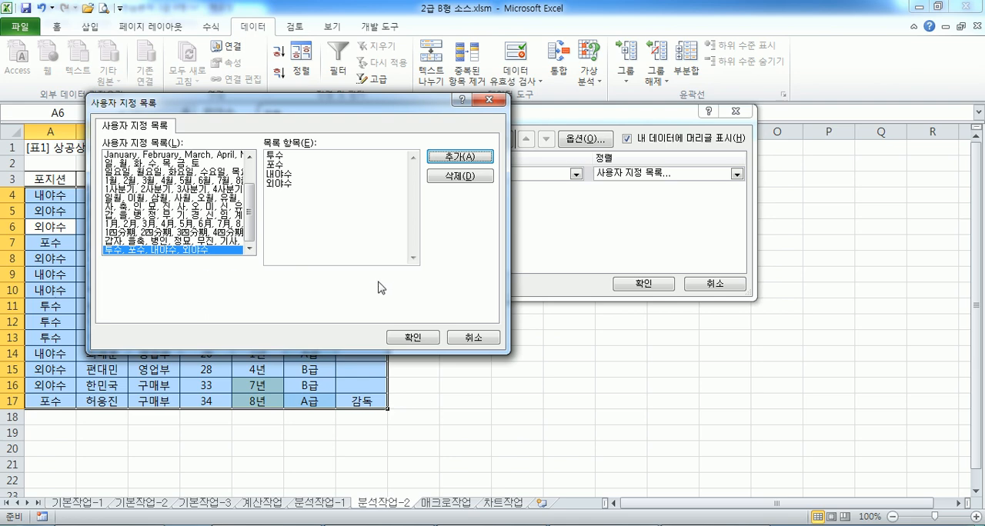
click(408, 338)
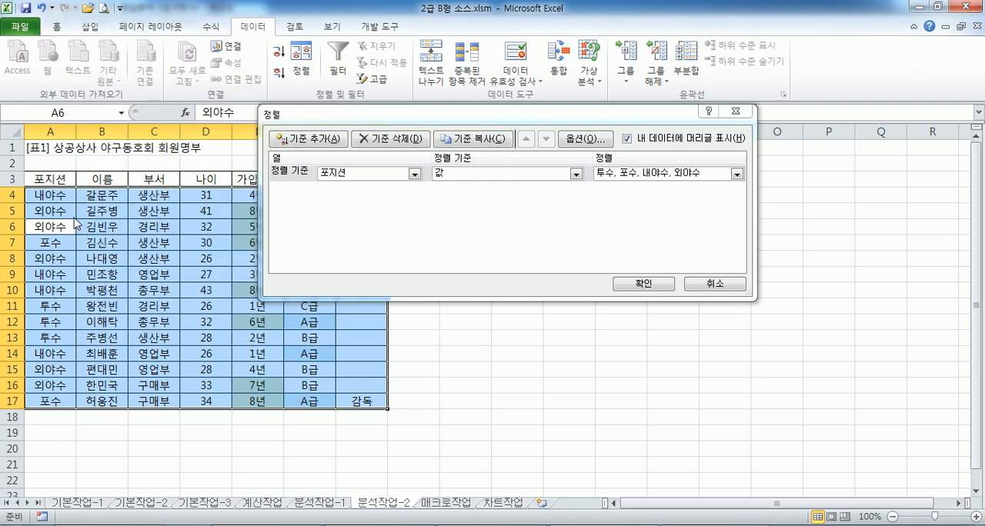
click(652, 283)
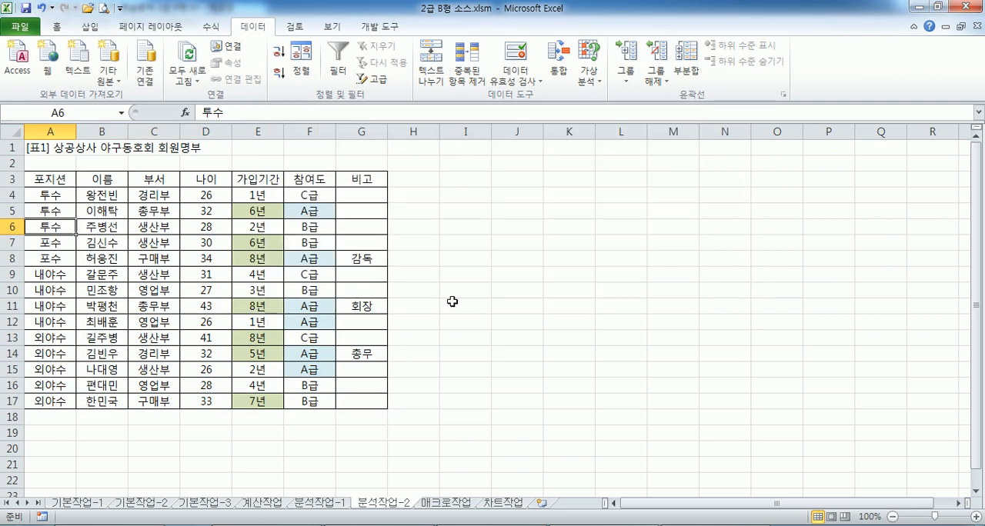
Reopen the sort settings for the member table and check in Notepad the rule for rows with the same 포지션
key(alt+Tab)
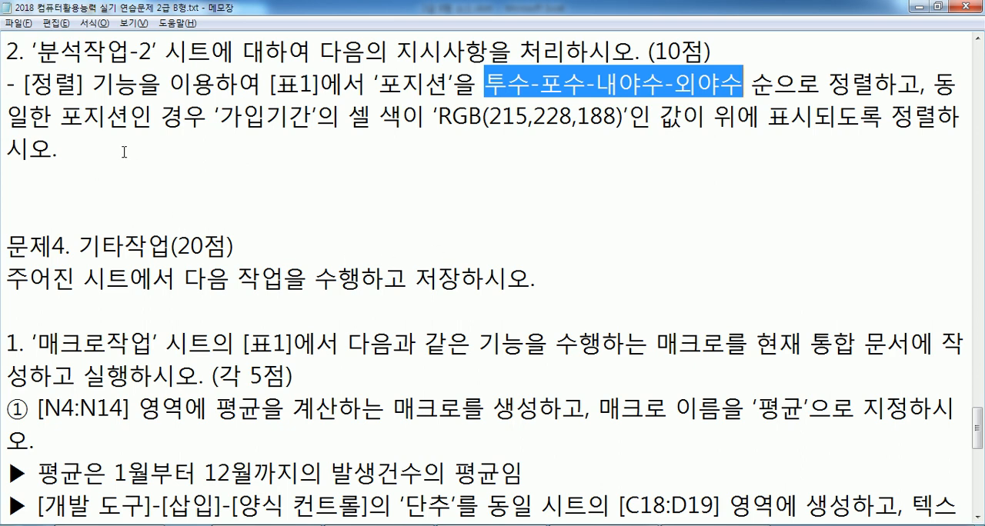
key(alt+Tab)
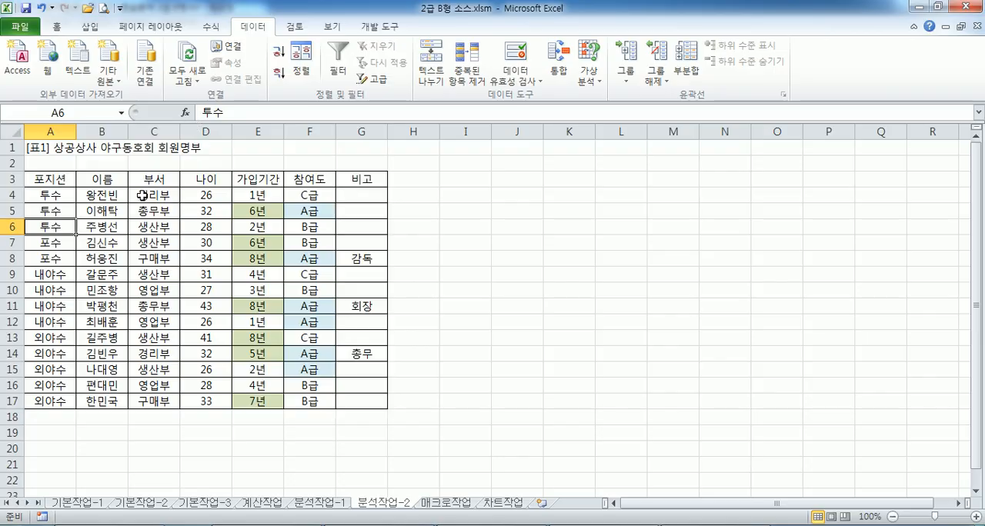
click(302, 65)
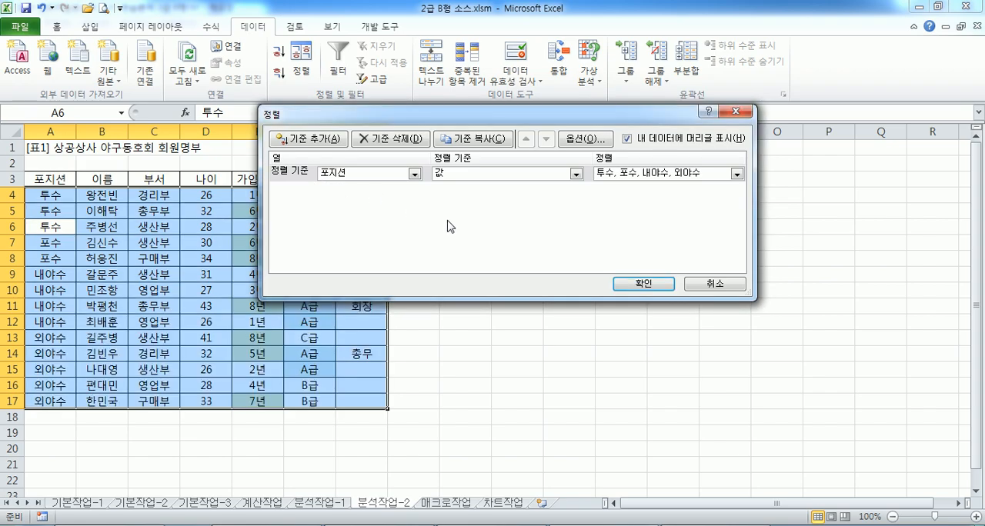
key(alt+Tab)
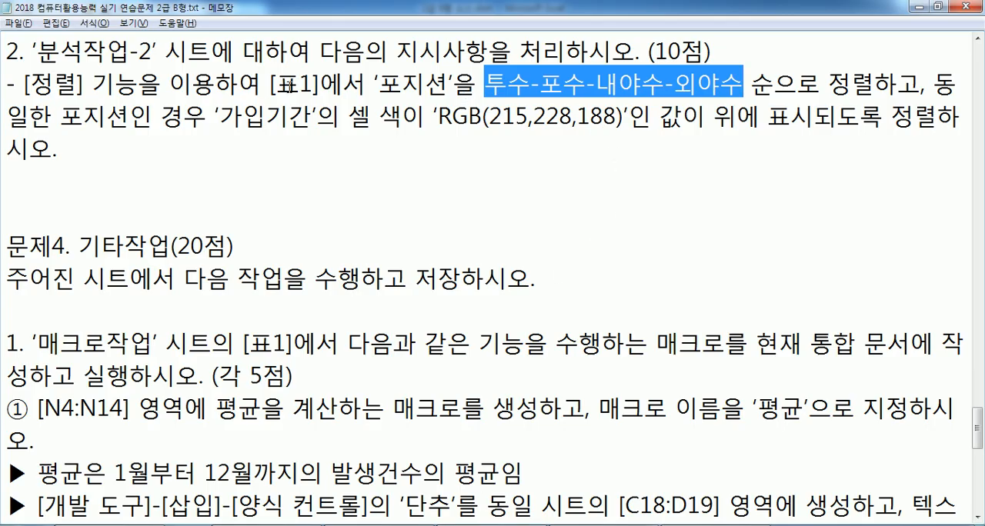
drag(376, 82, 459, 86)
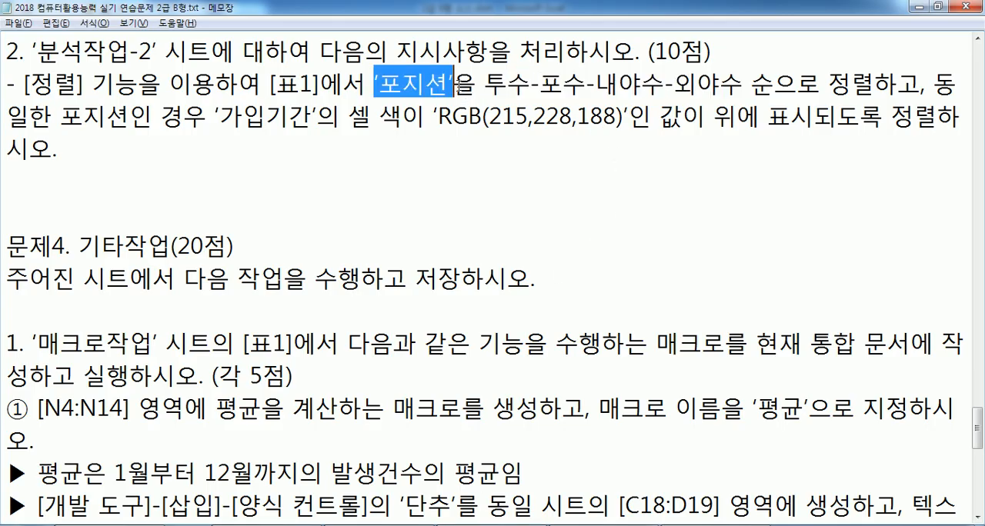
click(935, 91)
key(alt+Tab)
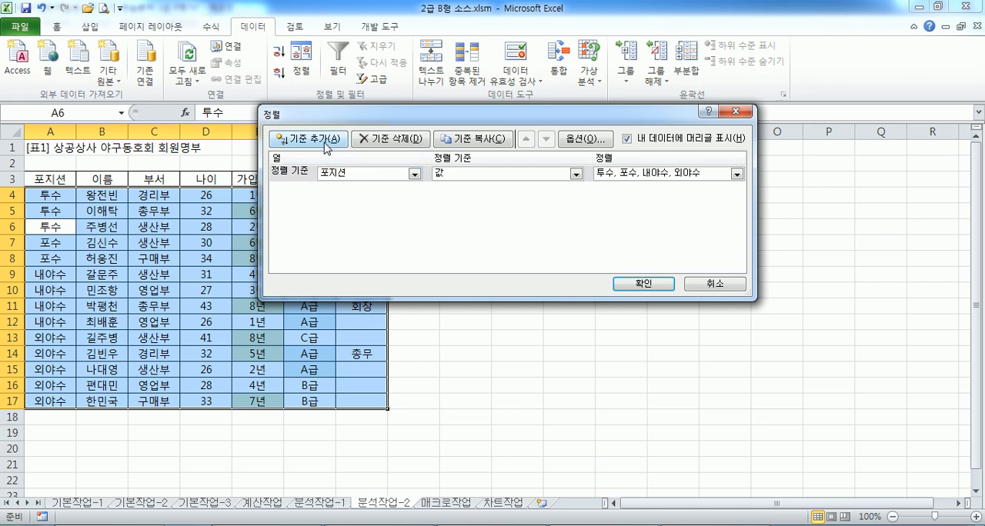
Confirm the tie-break column in Notepad and add a second sort level on 가입기간 based on 셀 색
drag(367, 119, 508, 117)
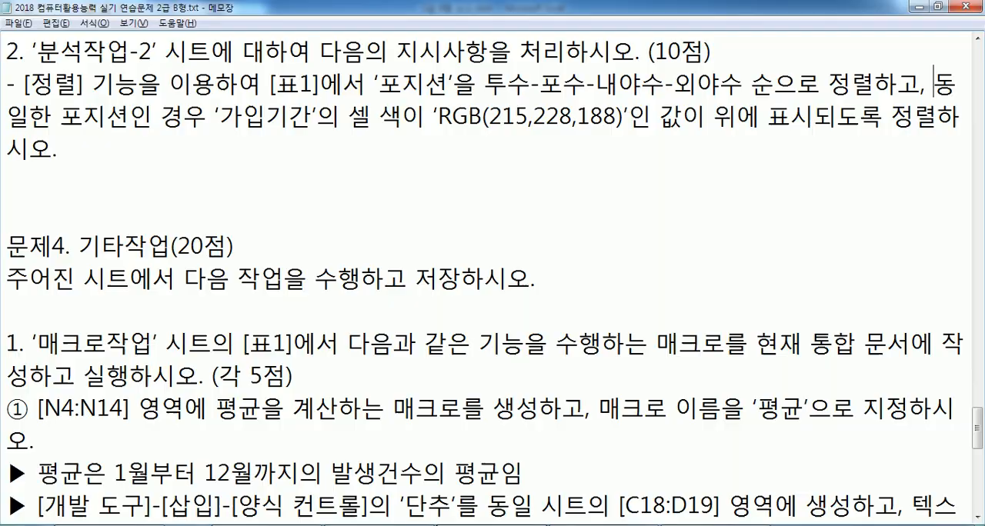
key(alt+Tab)
drag(230, 116, 310, 115)
key(alt+Tab)
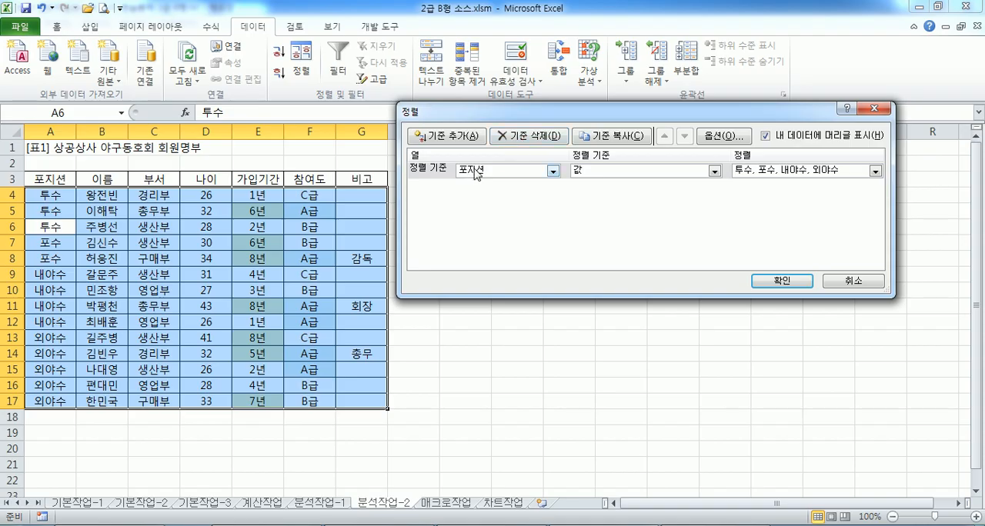
click(440, 136)
click(477, 186)
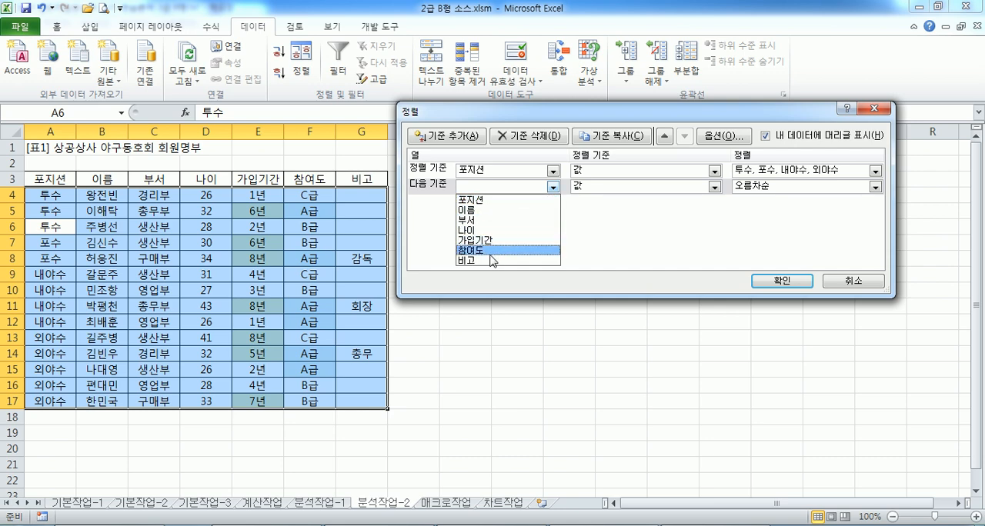
click(489, 240)
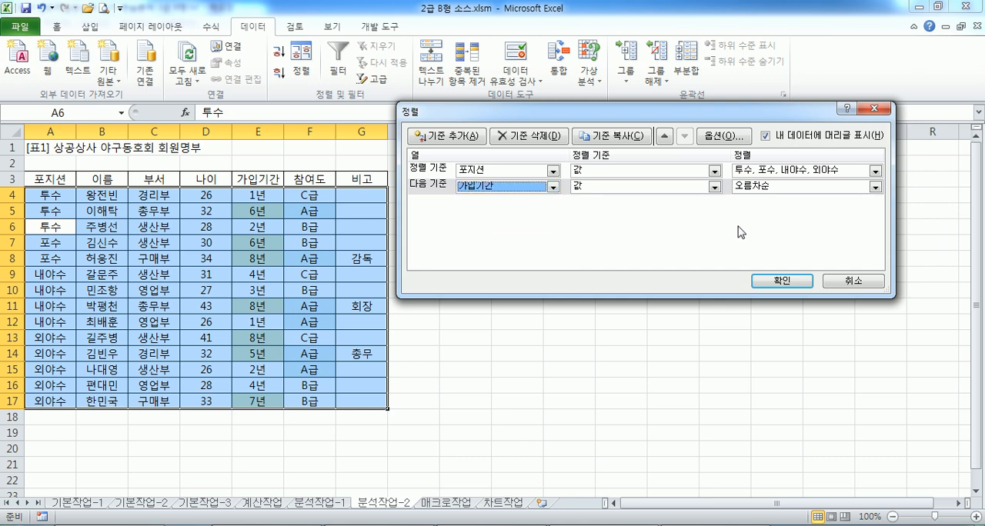
click(590, 191)
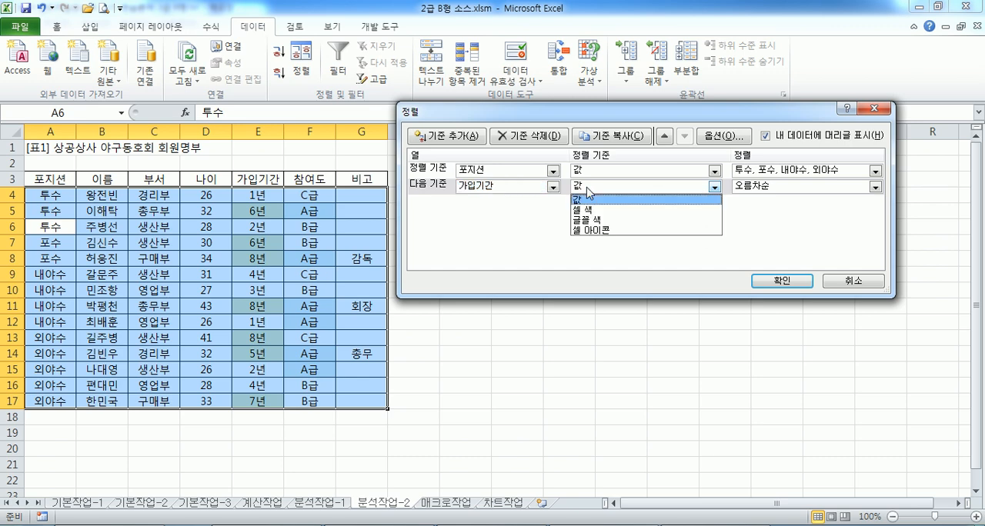
click(589, 210)
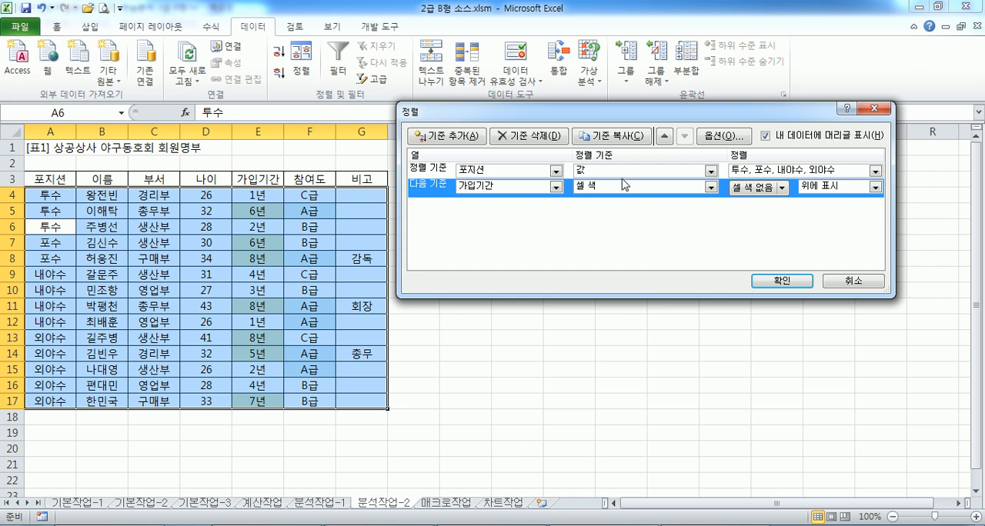
Look up the cell colour required for 가입기간 in the Notepad instructions and return to the sort settings
click(492, 525)
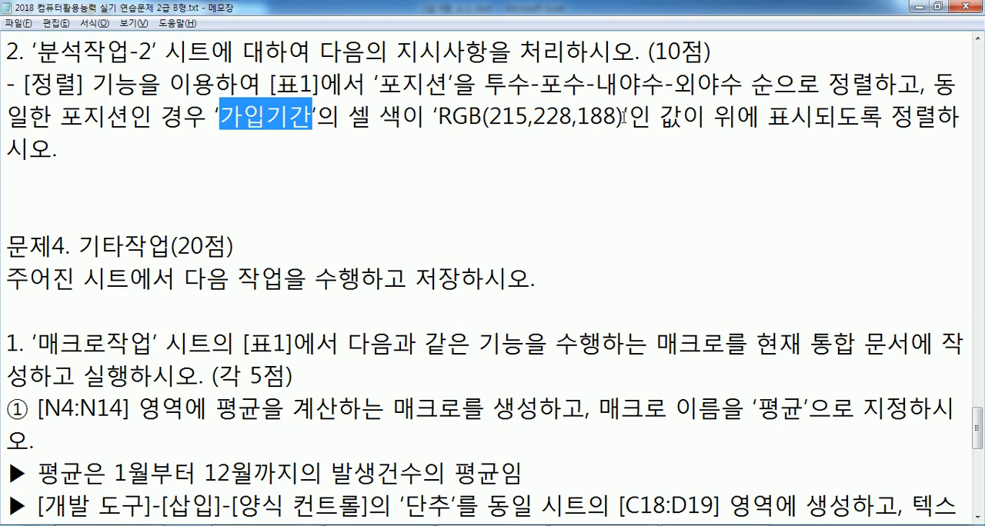
drag(490, 116, 608, 133)
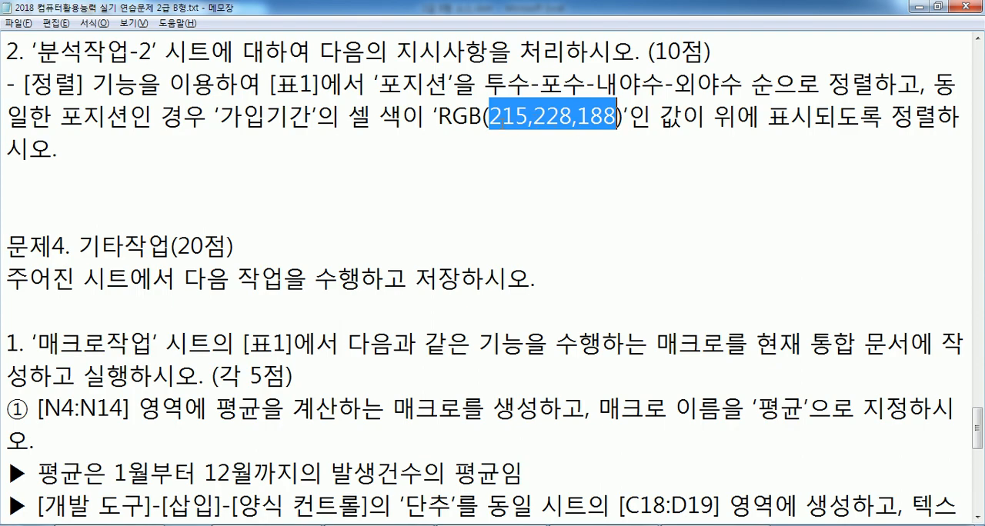
key(alt+Tab)
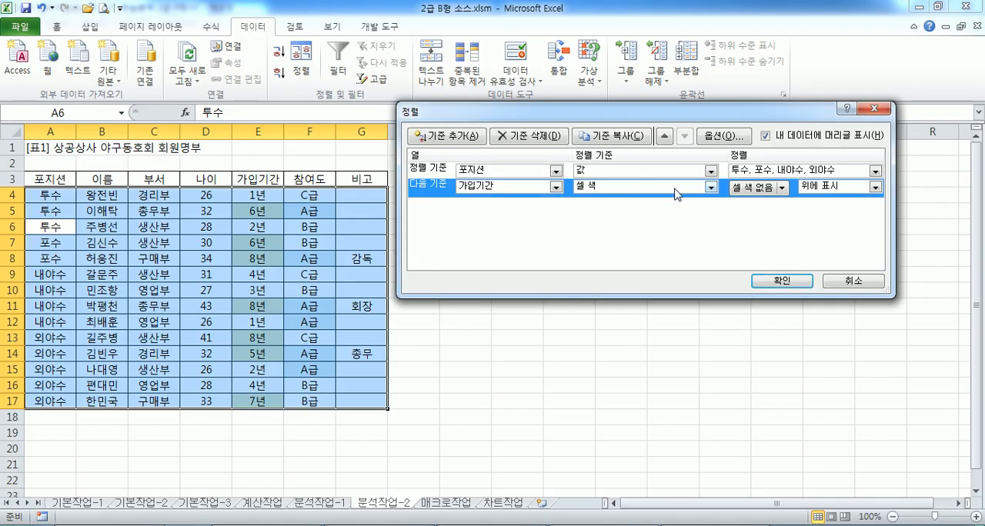
Set the 가입기간 sort level to cell colour RGB(216, 228, 188) with 위에 표시, checking the colour in Notepad, and apply the sort
click(777, 190)
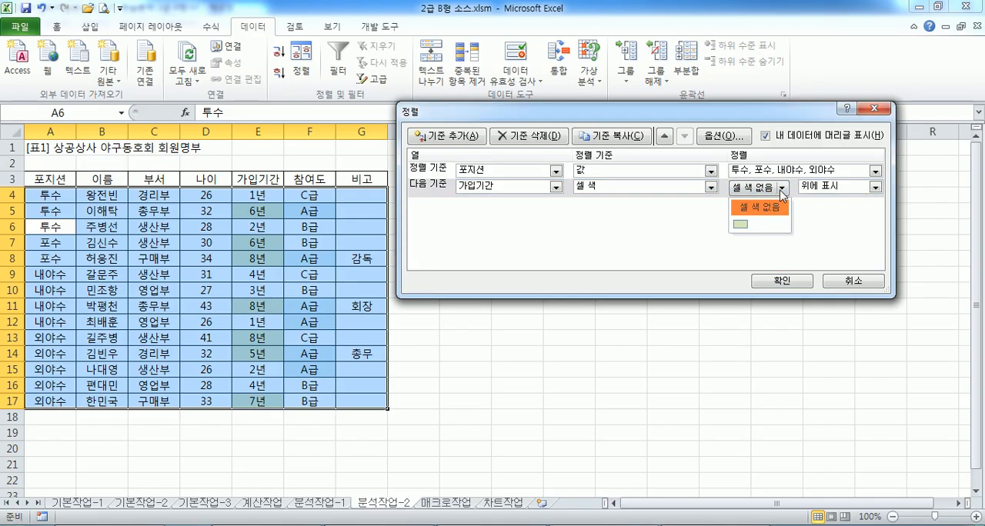
click(740, 224)
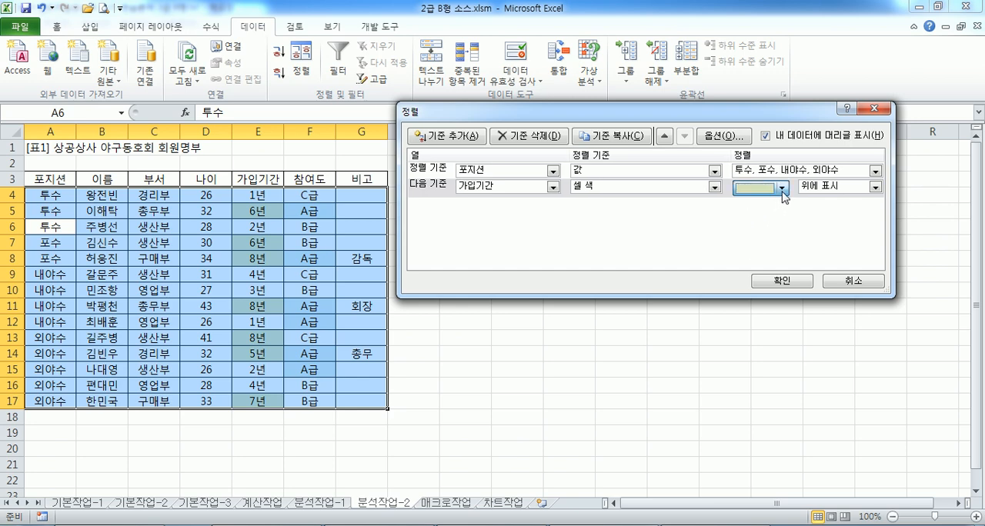
click(782, 191)
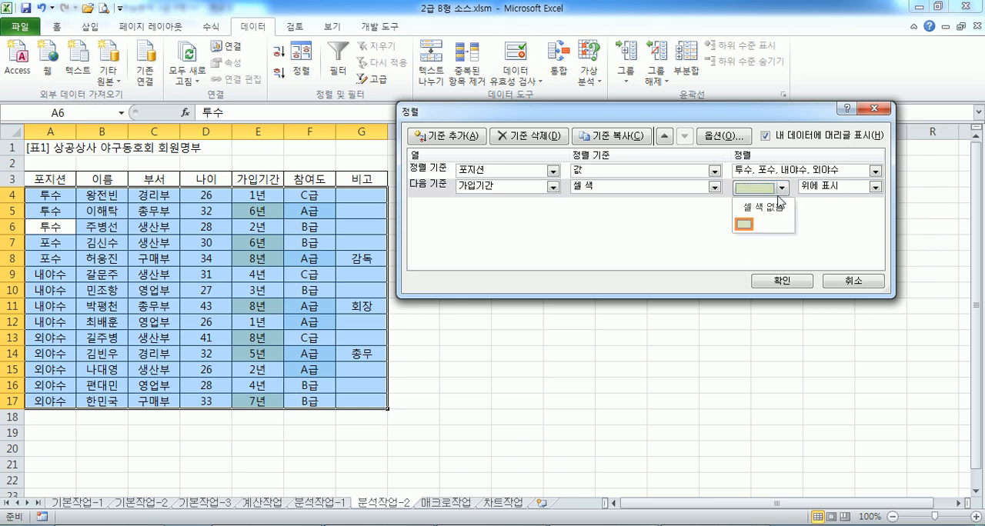
click(746, 225)
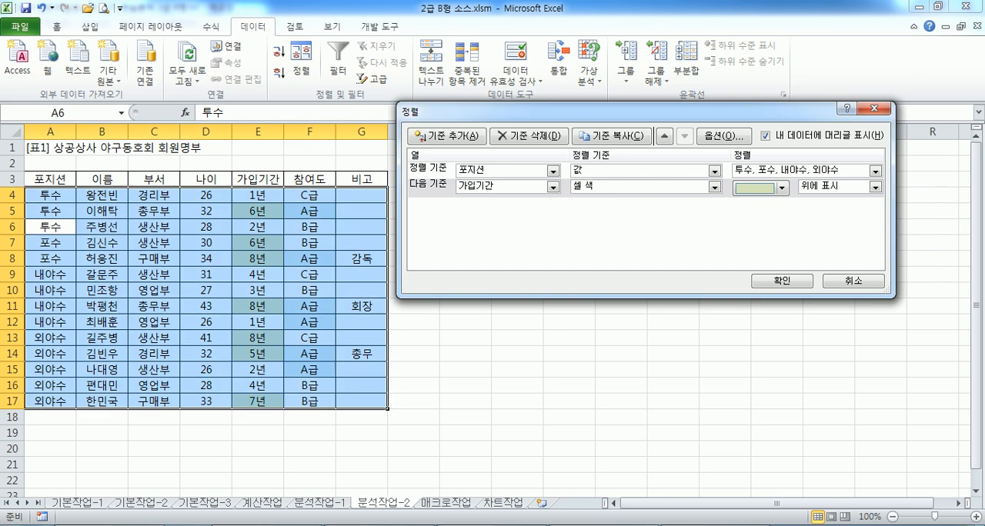
key(alt+Tab)
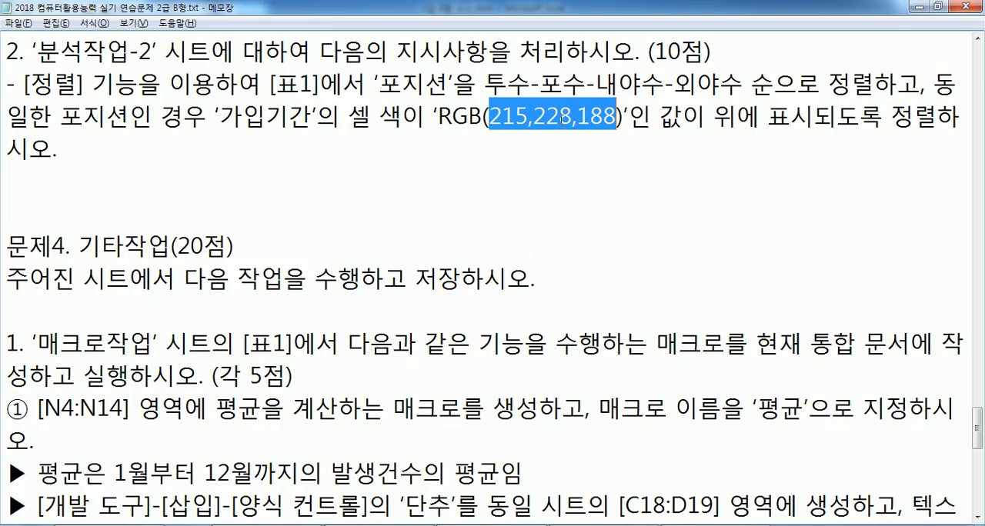
key(alt+Tab)
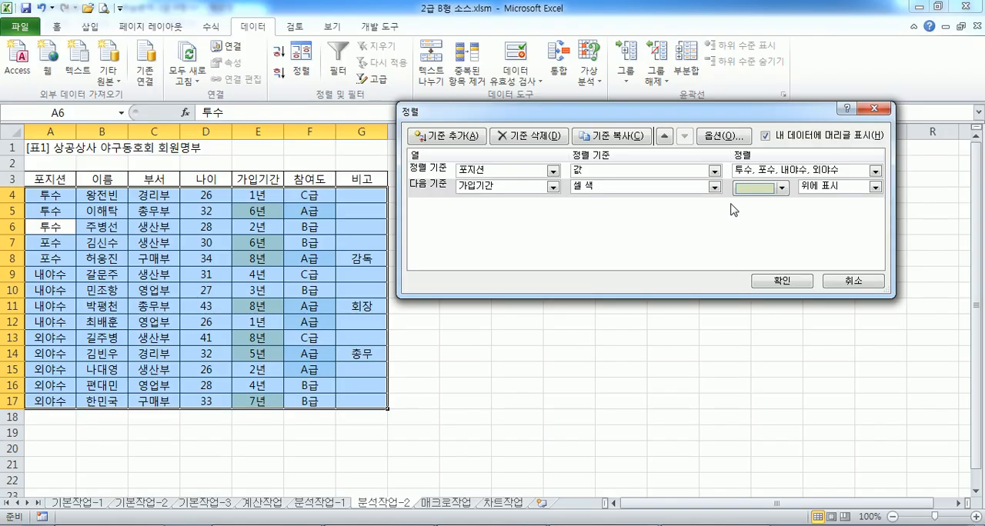
click(783, 188)
mouse_move(752, 227)
click(752, 225)
click(793, 280)
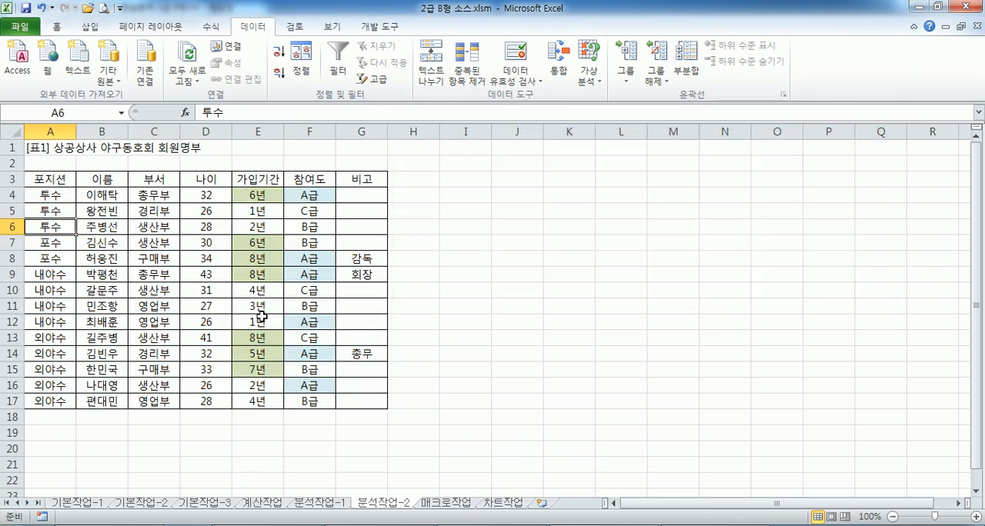
Examine the sorted rows of each 포지션 group, from 투수 to 외야수, for the placement of coloured 가입기간 cells
drag(52, 197, 344, 223)
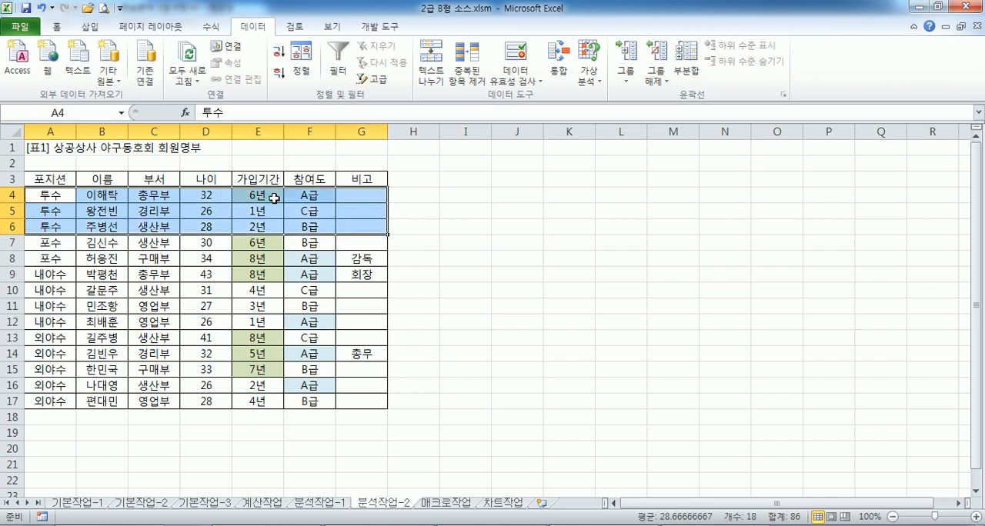
drag(69, 243, 351, 262)
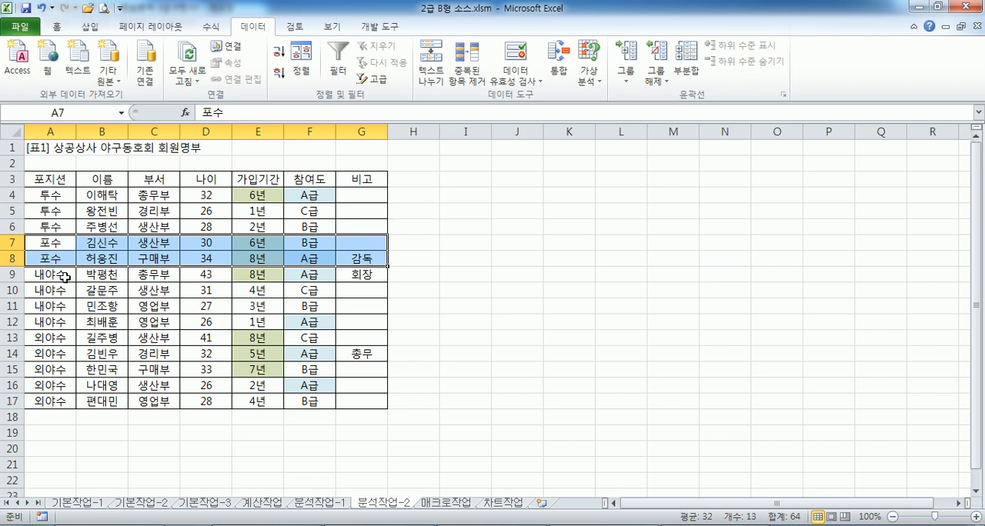
drag(61, 276, 329, 317)
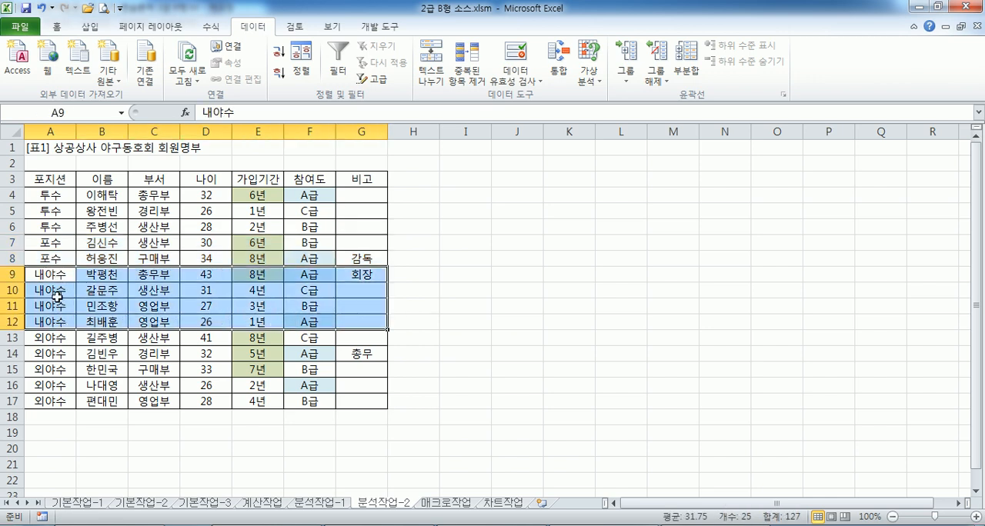
drag(54, 338, 367, 371)
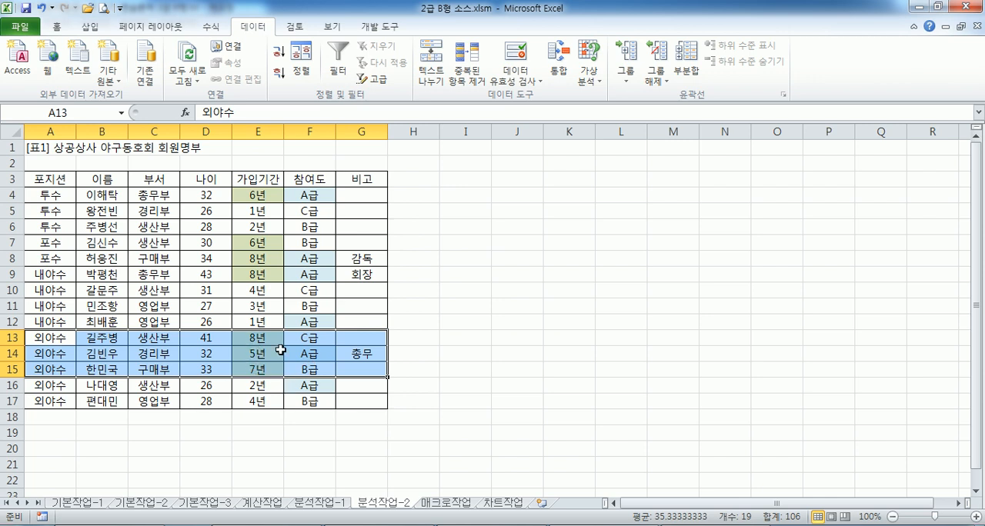
click(136, 262)
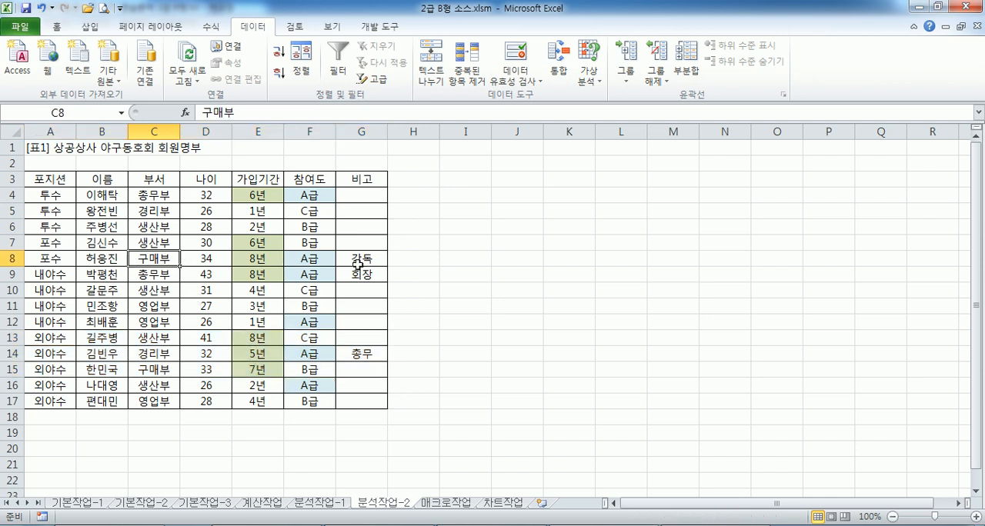
key(alt+Tab)
key(alt+Tab)
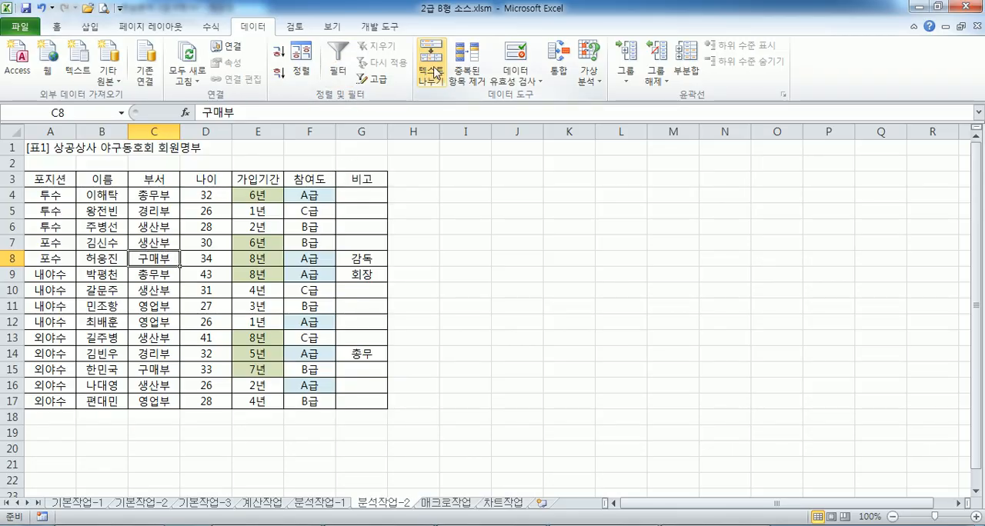
Reopen the sort settings, switch the 가입기간 level to 값 and back to 셀 색, and choose RGB(216, 228, 188)
click(303, 62)
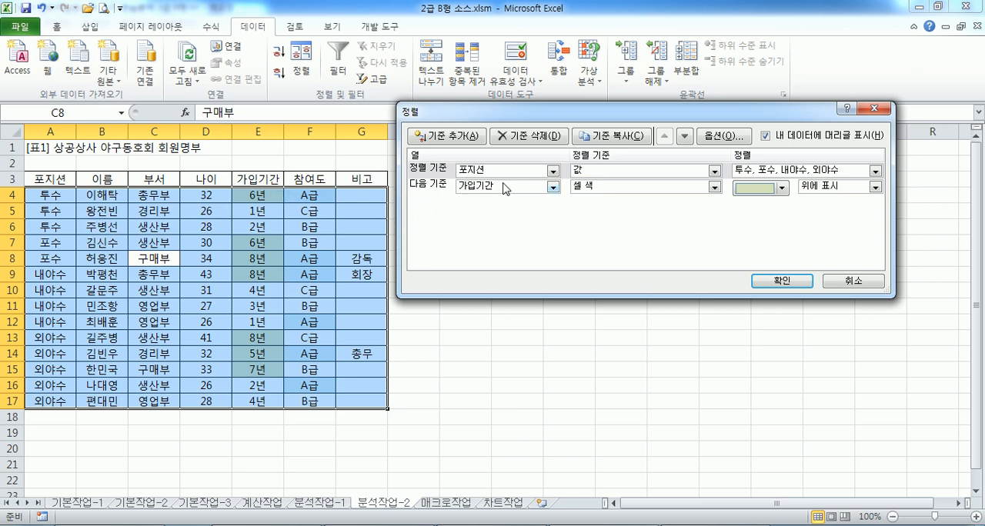
click(792, 188)
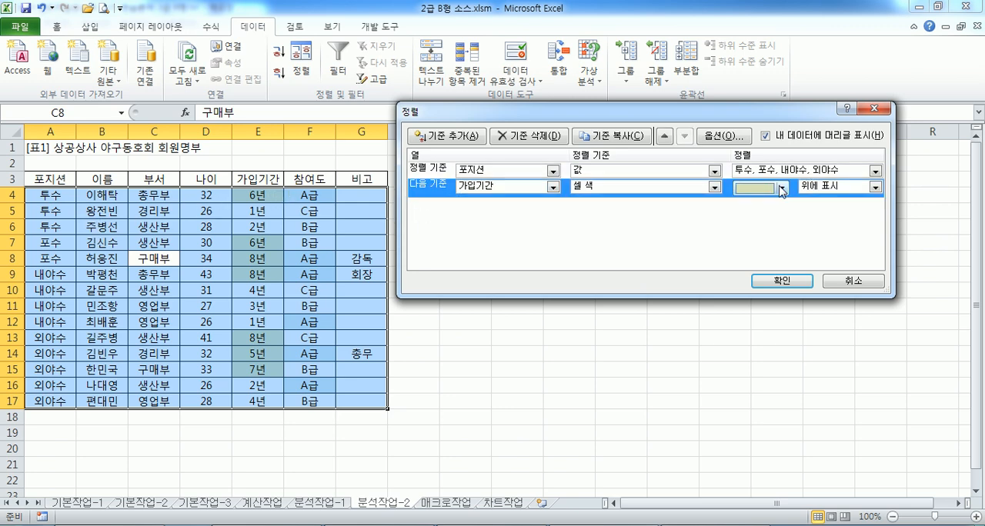
click(714, 187)
click(636, 203)
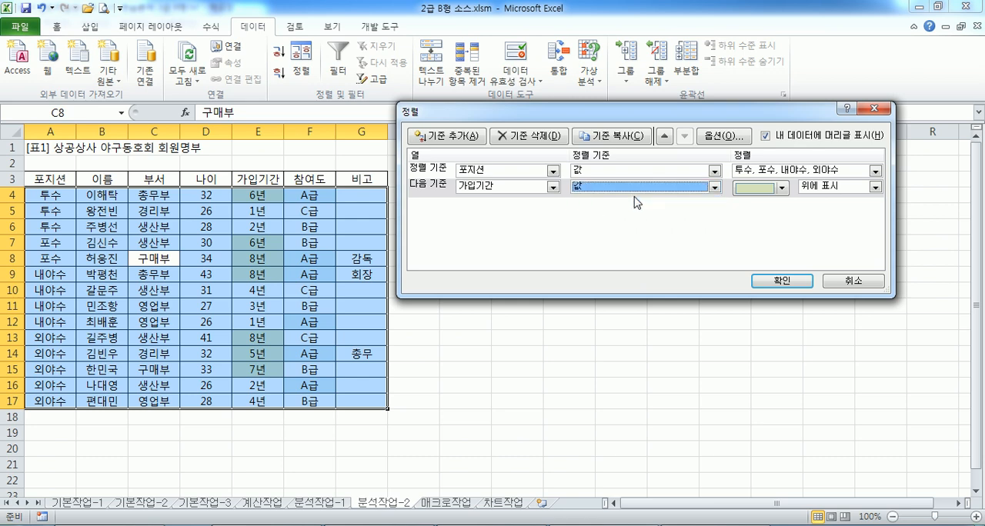
click(714, 187)
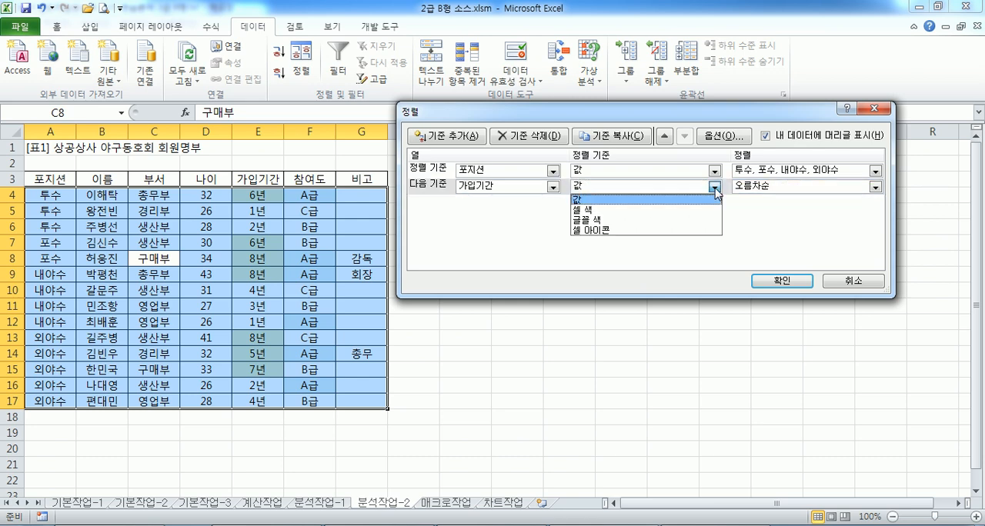
click(642, 210)
click(781, 187)
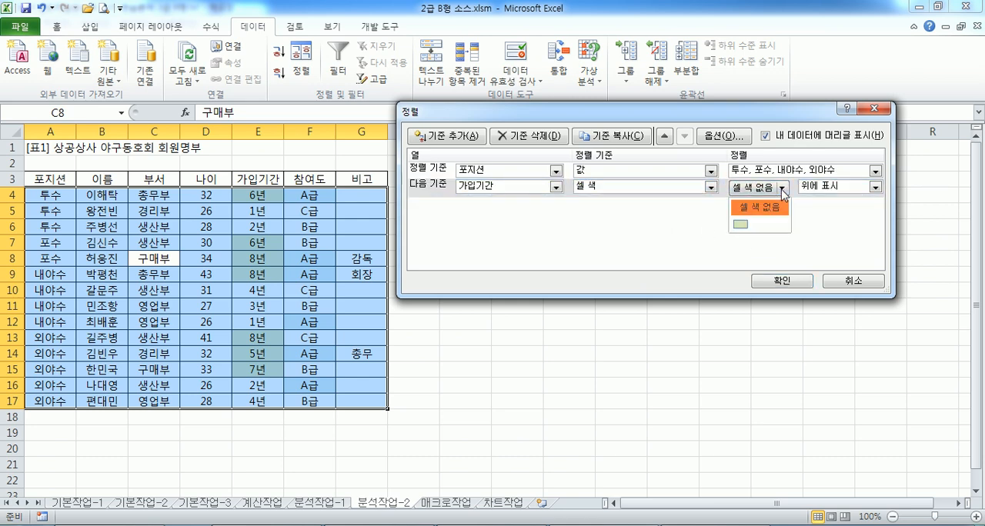
click(741, 224)
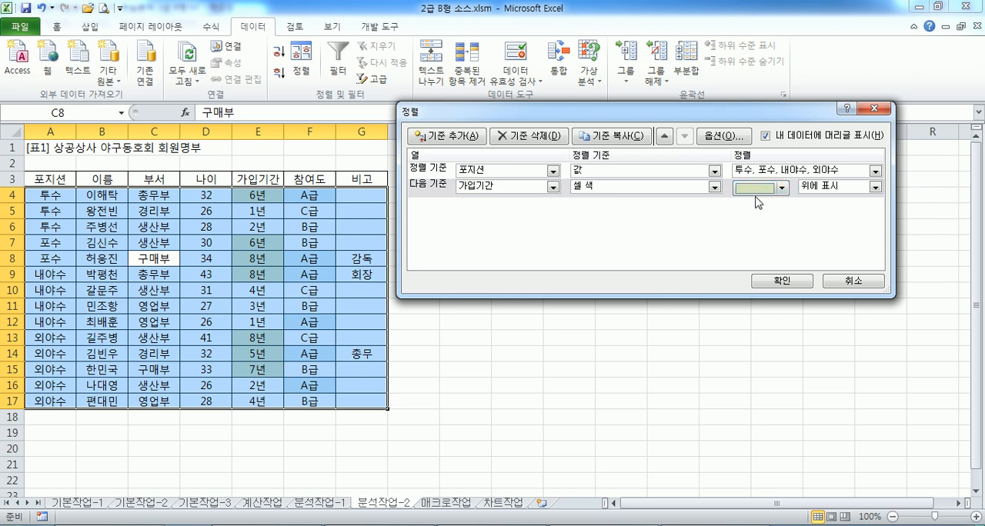
Reselect RGB(216, 228, 188) with 위에 표시 for the 가입기간 level and reapply the sort
click(755, 191)
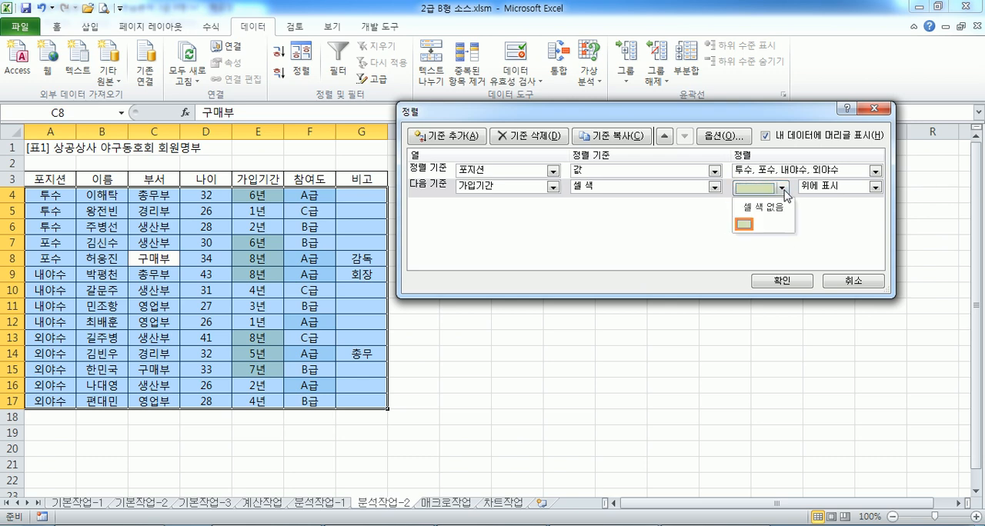
click(751, 225)
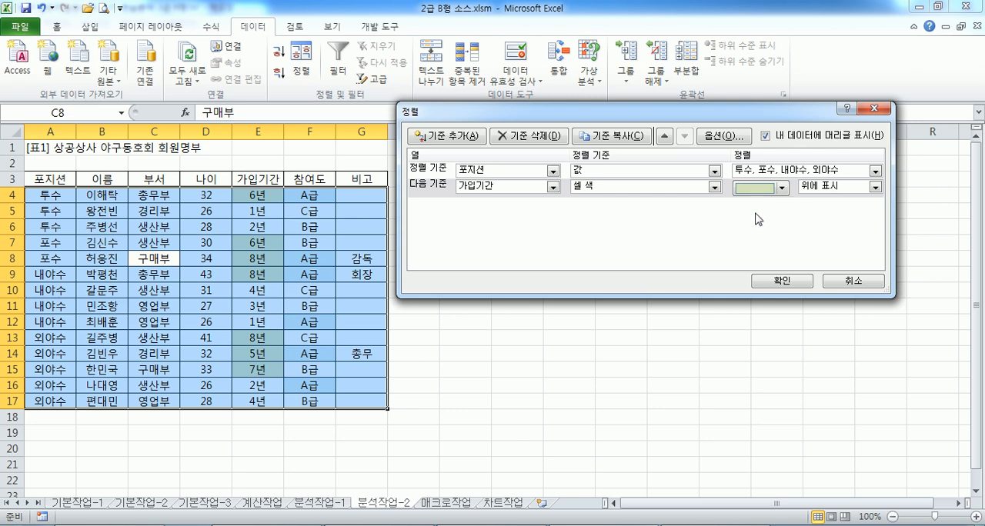
click(839, 192)
click(823, 202)
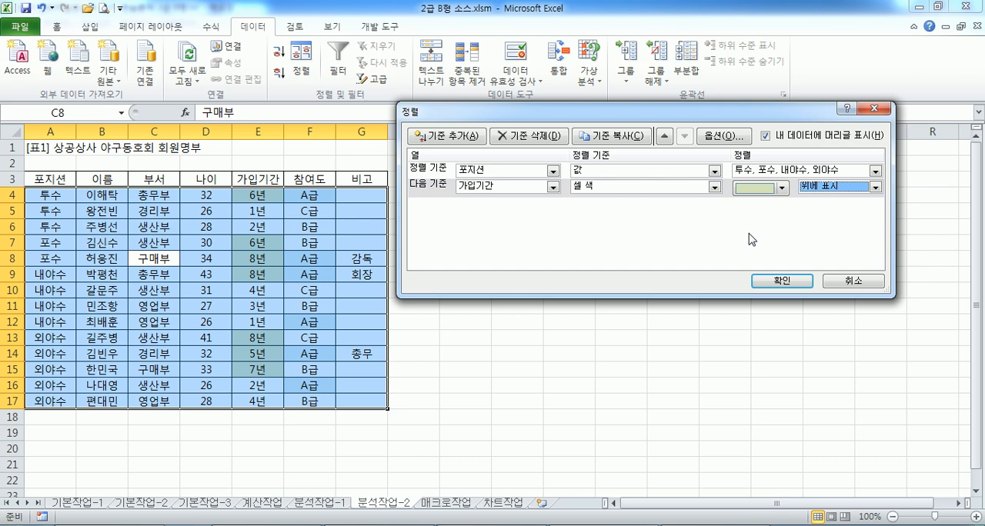
click(760, 283)
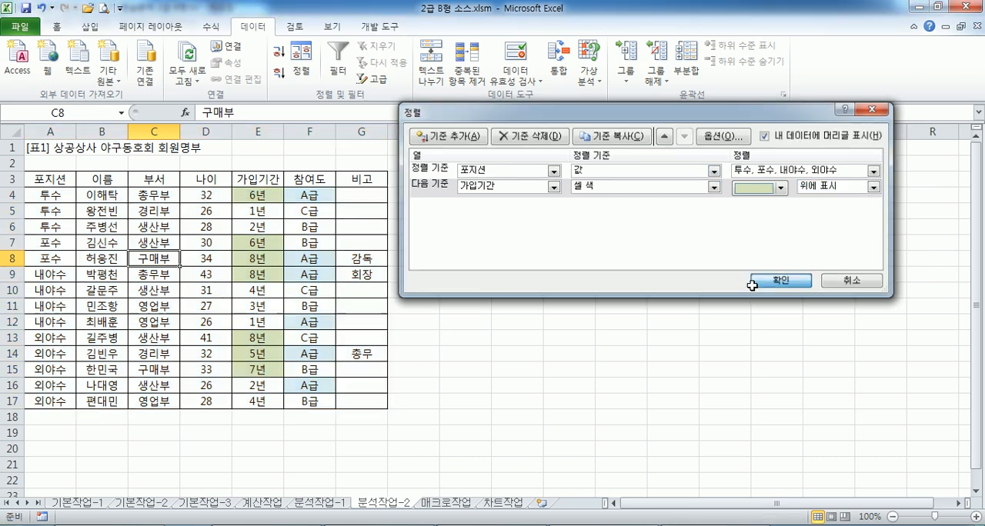
In Notepad, delete an extra blank line above 문제4 and read the 매크로작업 instructions below it
key(alt+Tab)
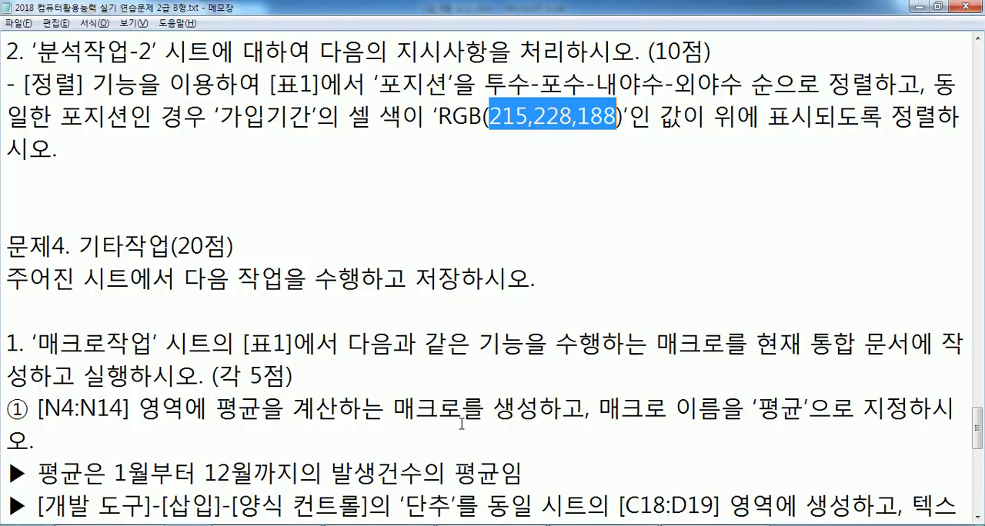
click(431, 145)
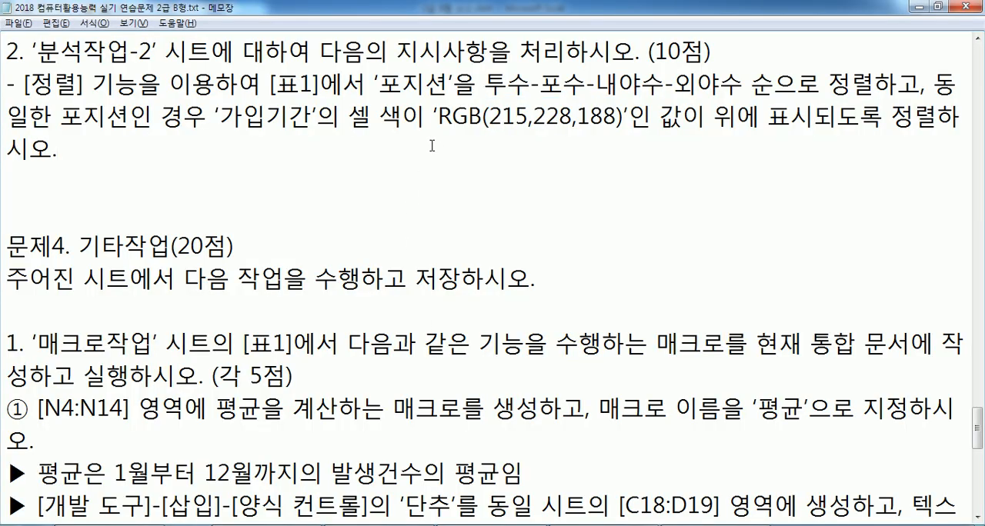
key(Delete)
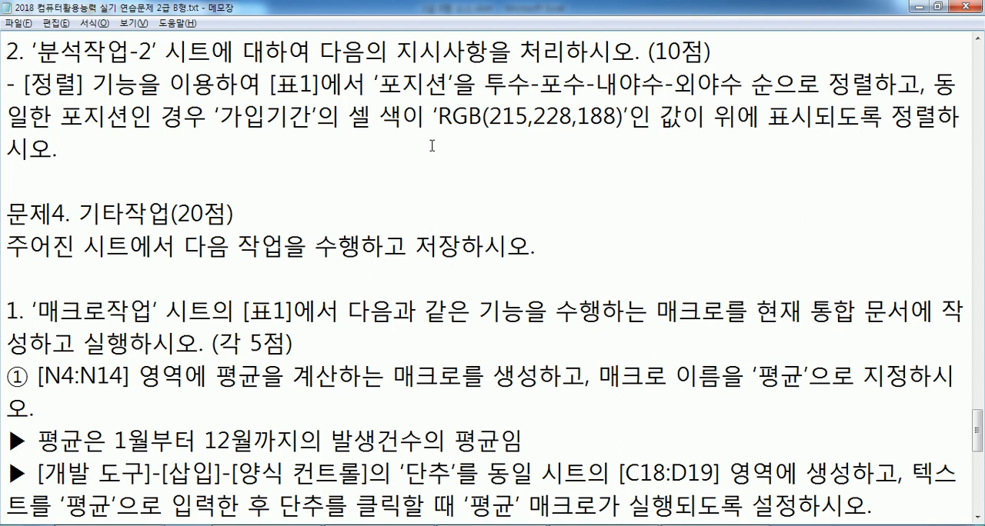
scroll(518, 178, down, 1)
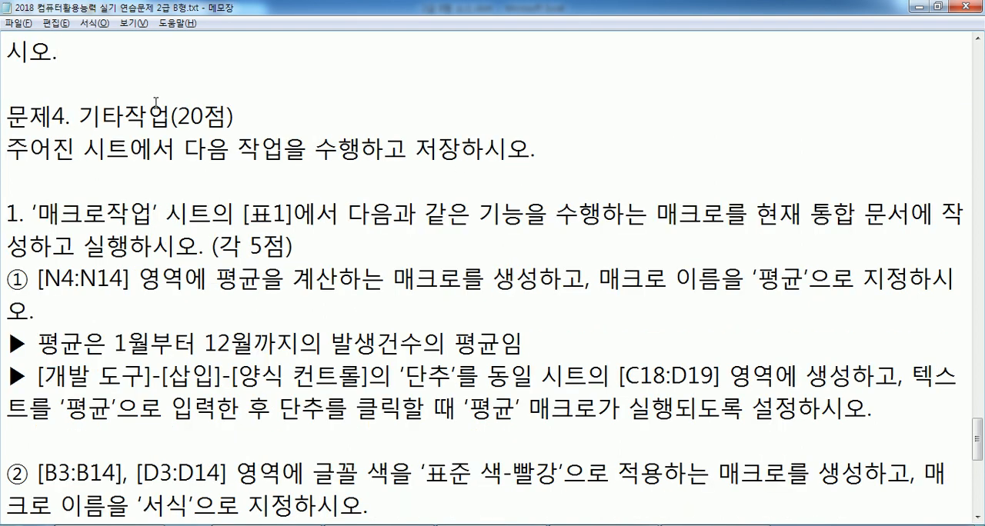
scroll(160, 96, down, 1)
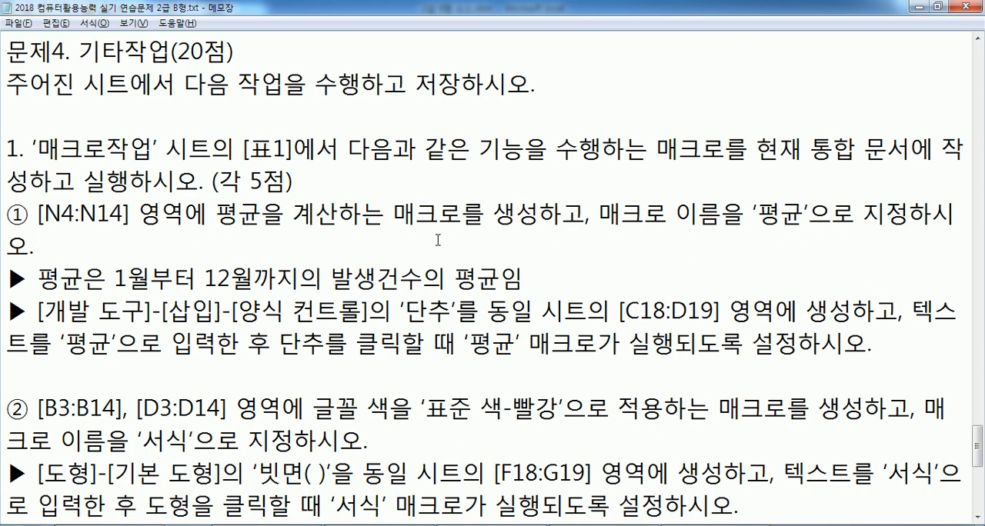
Open the 매크로작업 sheet in Excel and compare its table with the 평균 macro instructions in Notepad
key(alt+Tab)
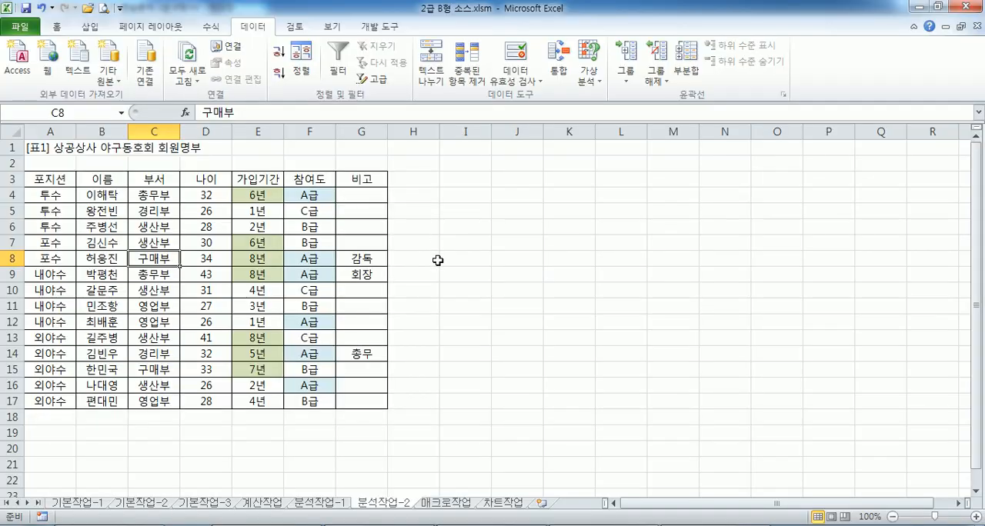
click(446, 503)
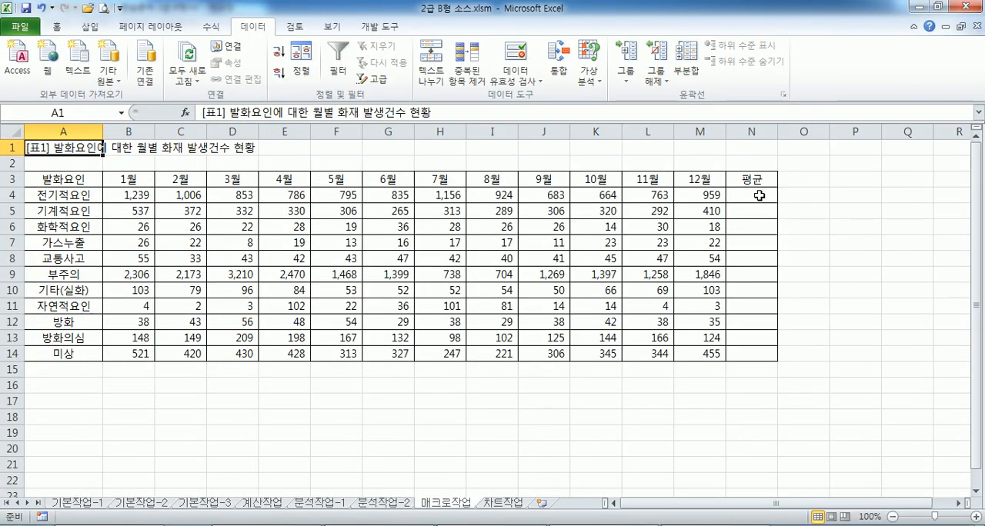
key(alt+Tab)
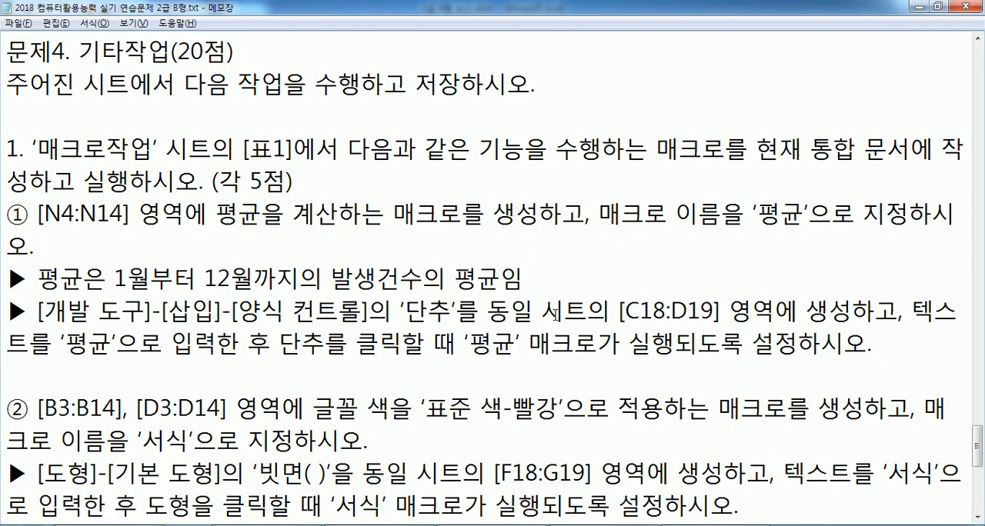
key(alt+Tab)
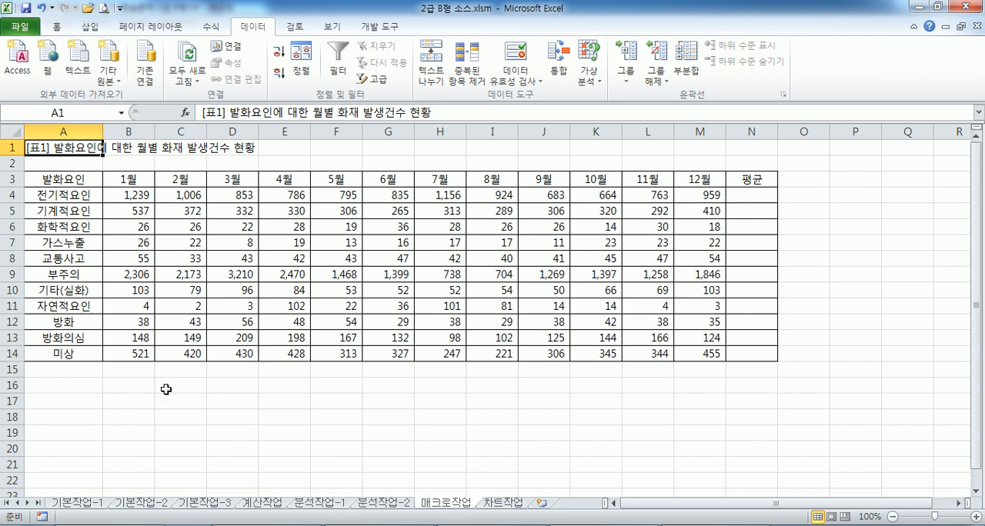
Select C18:D19 on the 매크로작업 sheet to locate the 평균 button area, checking the range in the Notepad instructions
click(172, 413)
key(alt+Tab)
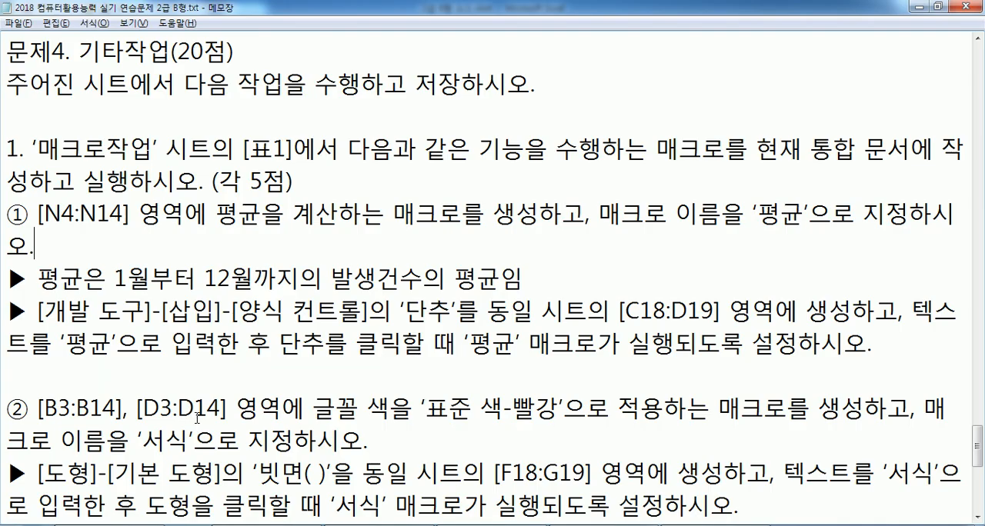
key(alt+Tab)
shift+click(224, 426)
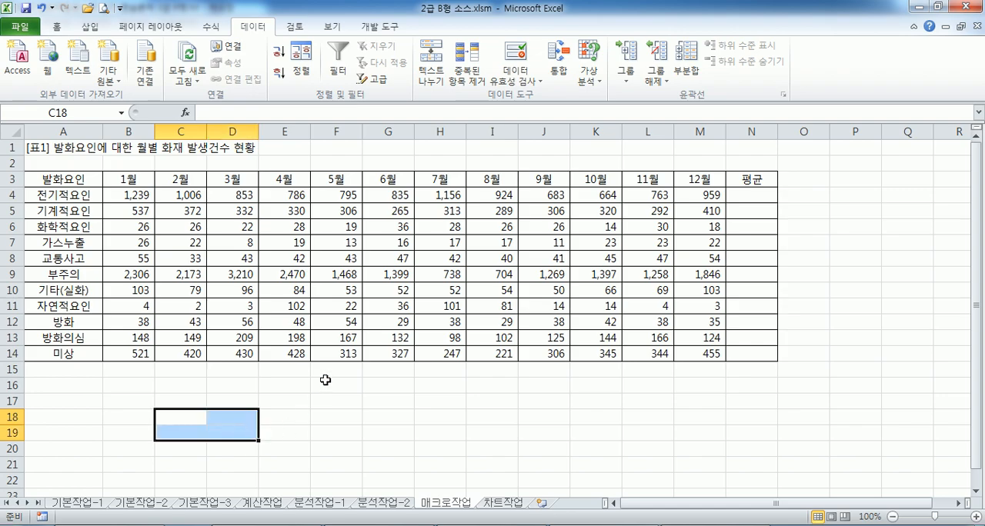
key(alt+Tab)
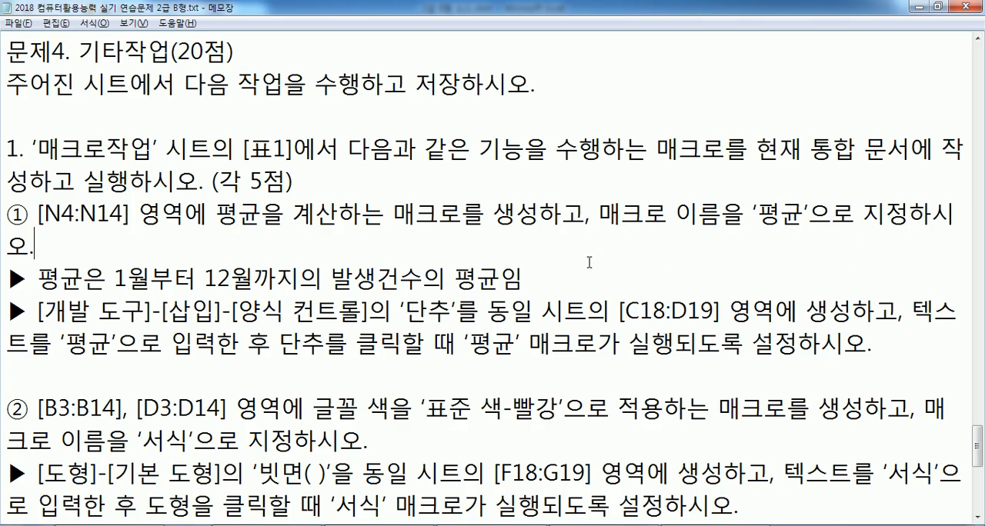
Switch to Excel and insert a form-control button covering C18:D19 on the 매크로작업 sheet
scroll(588, 262, down, 1)
key(alt+Tab)
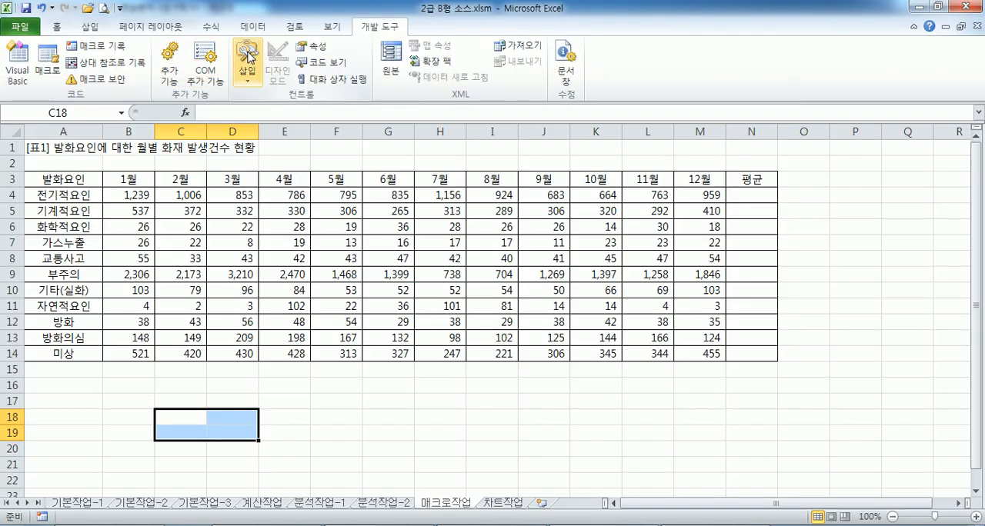
click(248, 62)
click(241, 110)
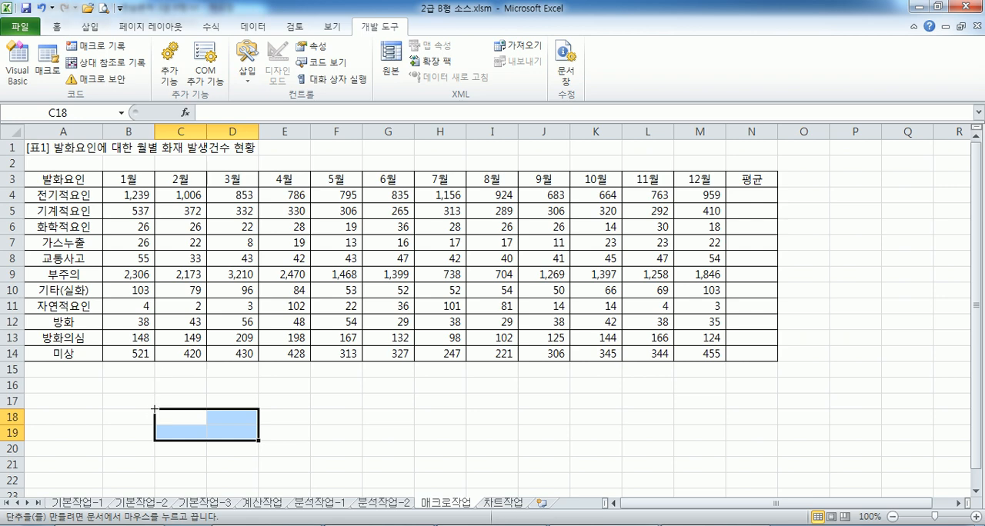
mouse_move(153, 409)
mouse_down()
mouse_move(213, 415)
mouse_move(259, 440)
mouse_up()
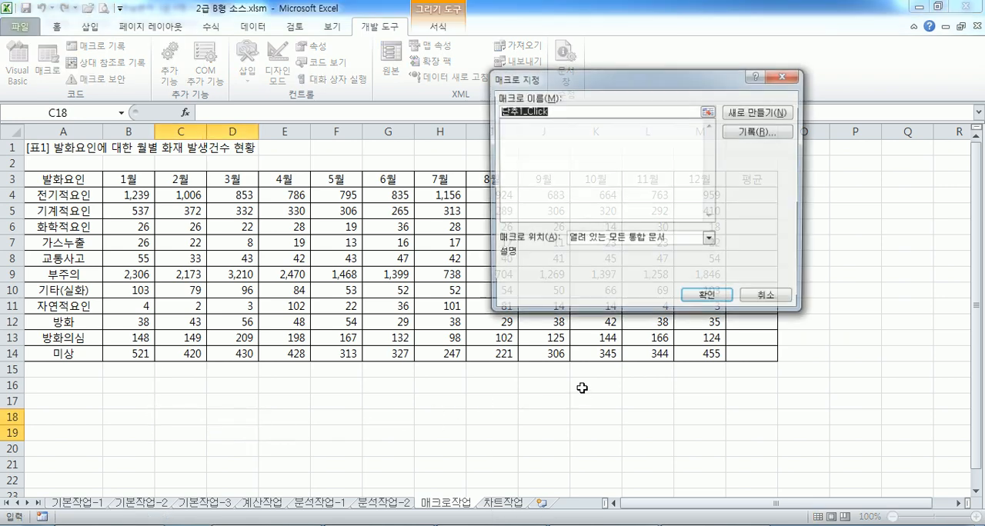
Name the button's macro 평균 and start recording it in the current workbook (현재 통합 문서)
text(ㅍ)
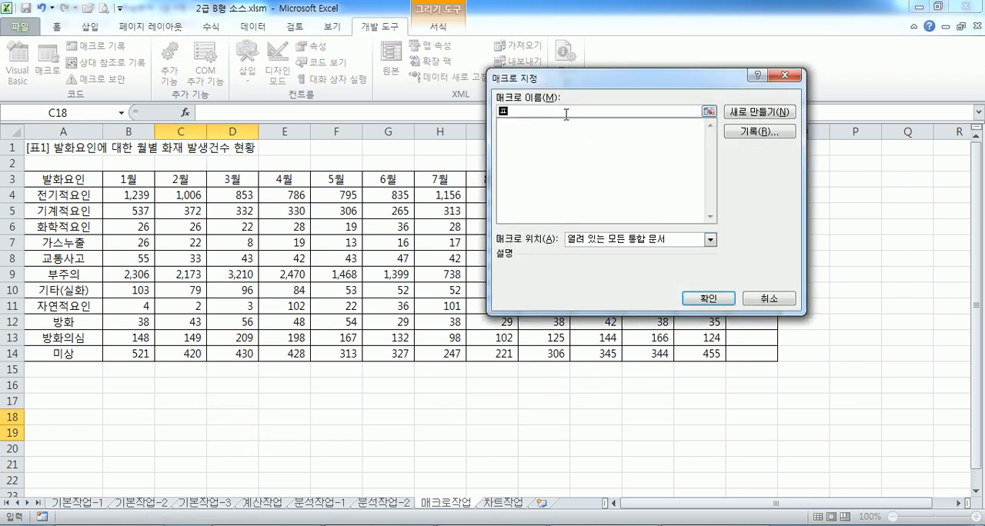
text(평ㄱ)
click(773, 132)
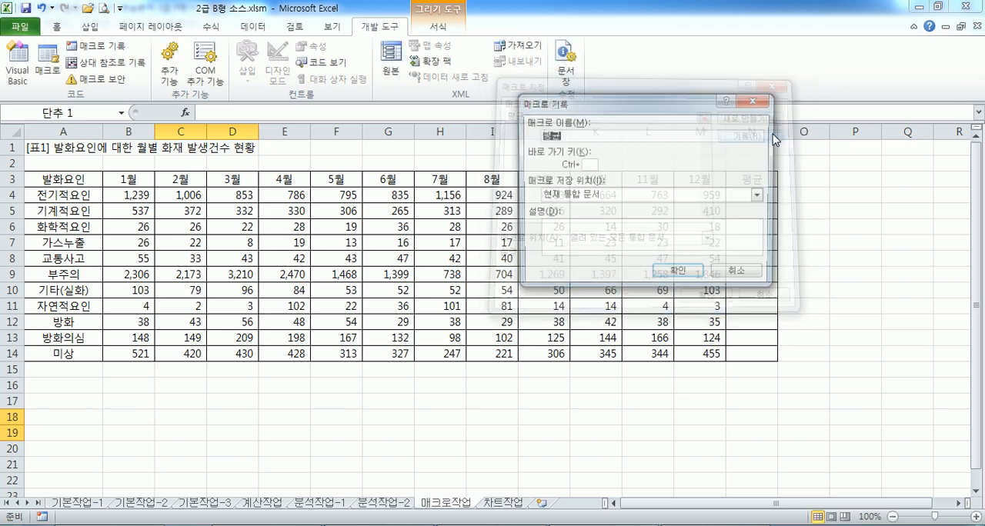
click(678, 274)
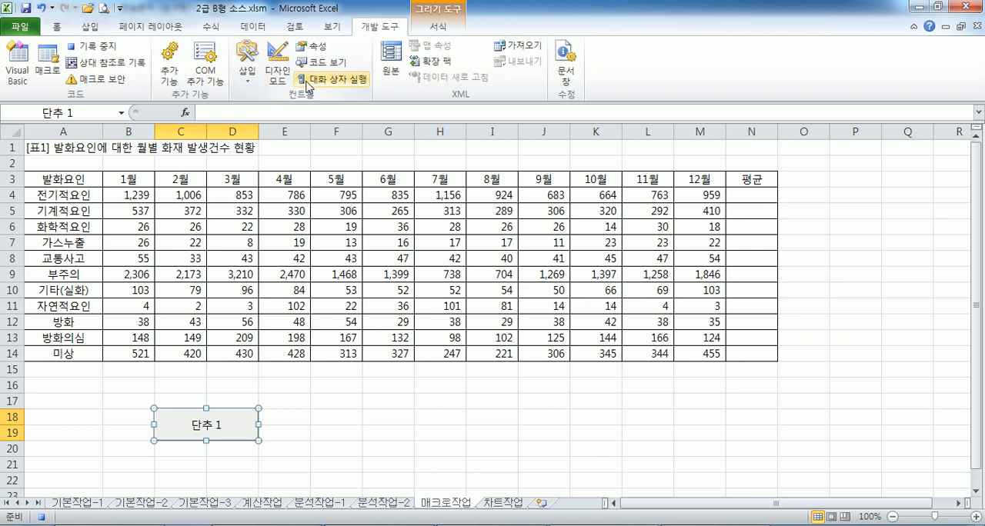
Enter an AVERAGE formula in N4 covering the January to December values B4:M4
click(748, 194)
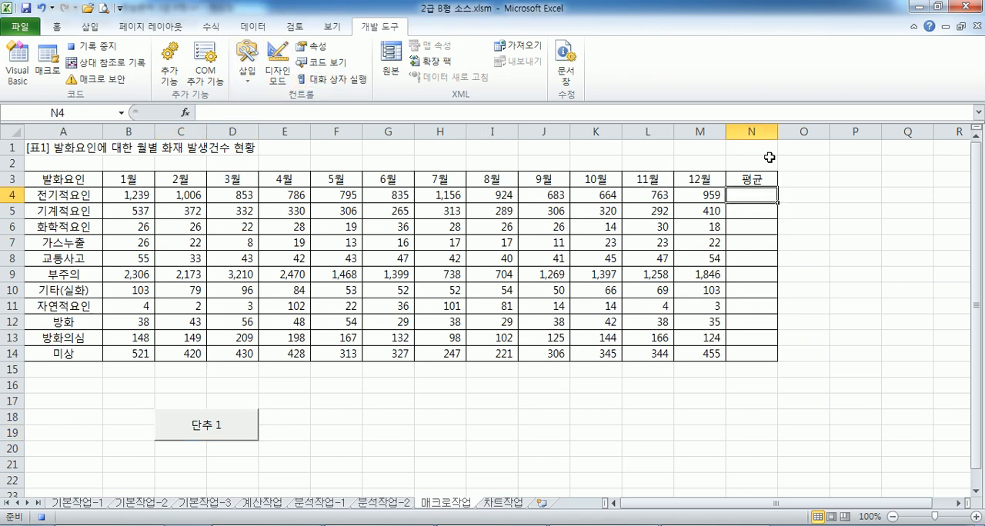
text(=AVERAGE()
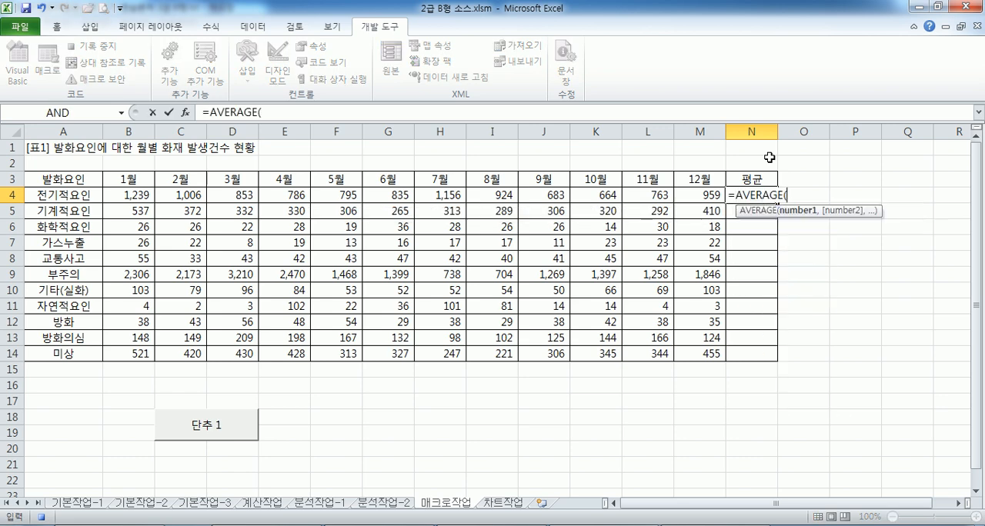
drag(133, 196, 692, 195)
key(Return)
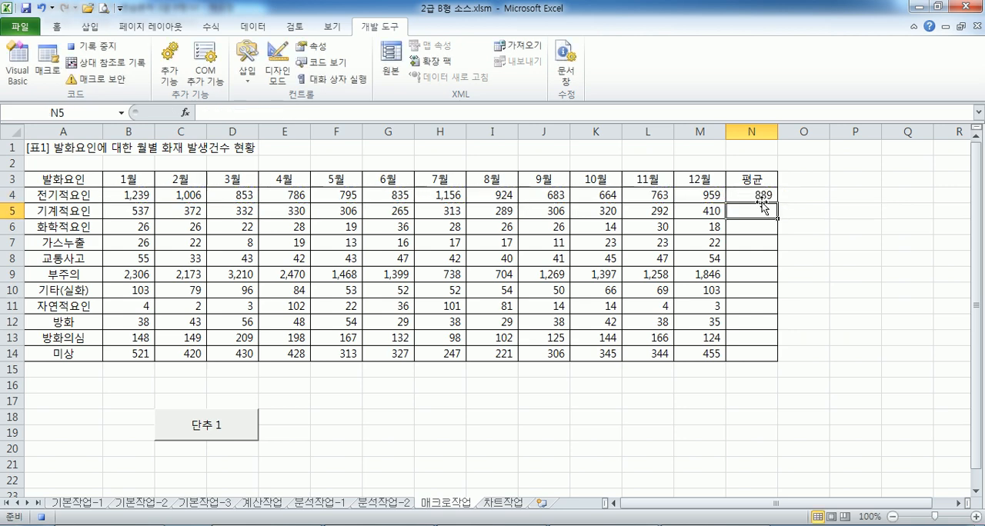
Fill the N4 average formula down to N14 and stop recording the 평균 macro
click(760, 196)
drag(777, 202, 774, 361)
click(753, 372)
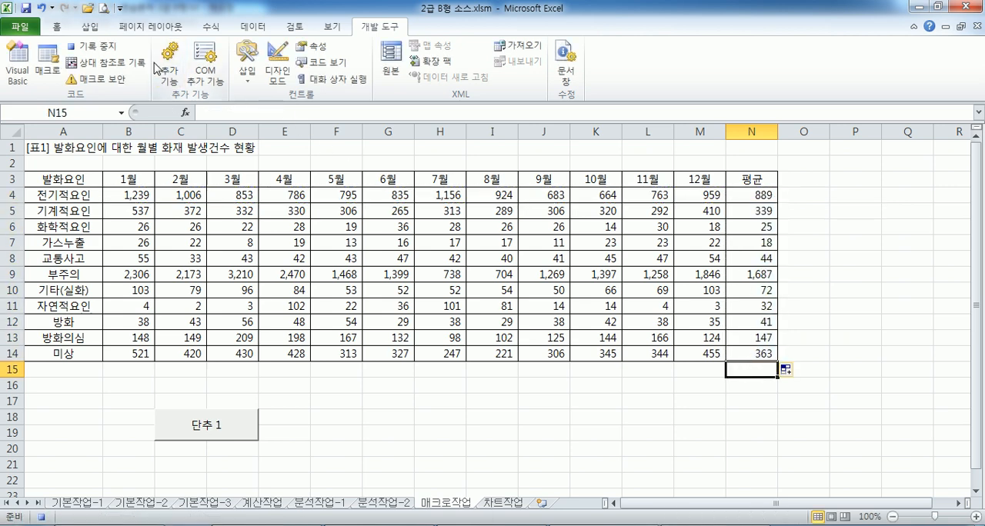
click(91, 46)
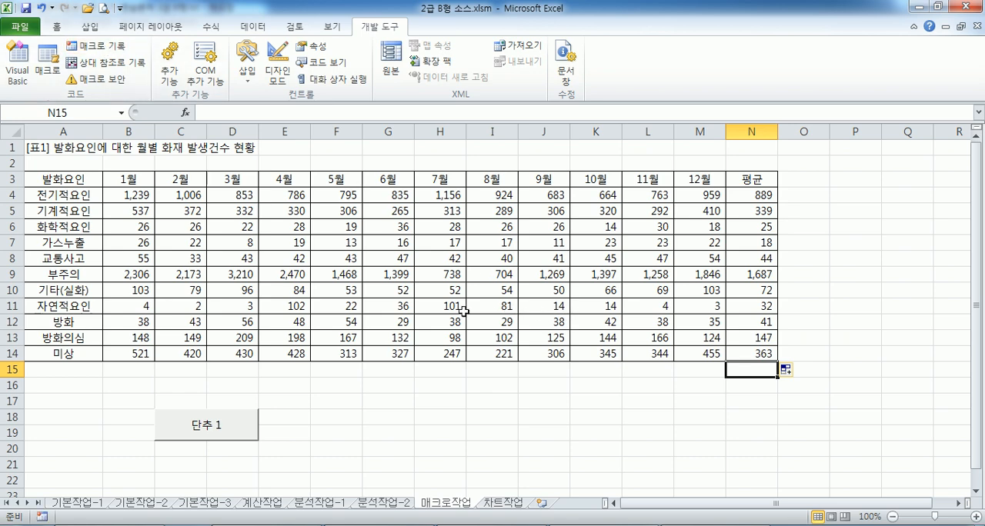
Replace the text on the button at C18:D19 with 평균 and deselect the button
scroll(463, 311, down, 2)
right_click(240, 336)
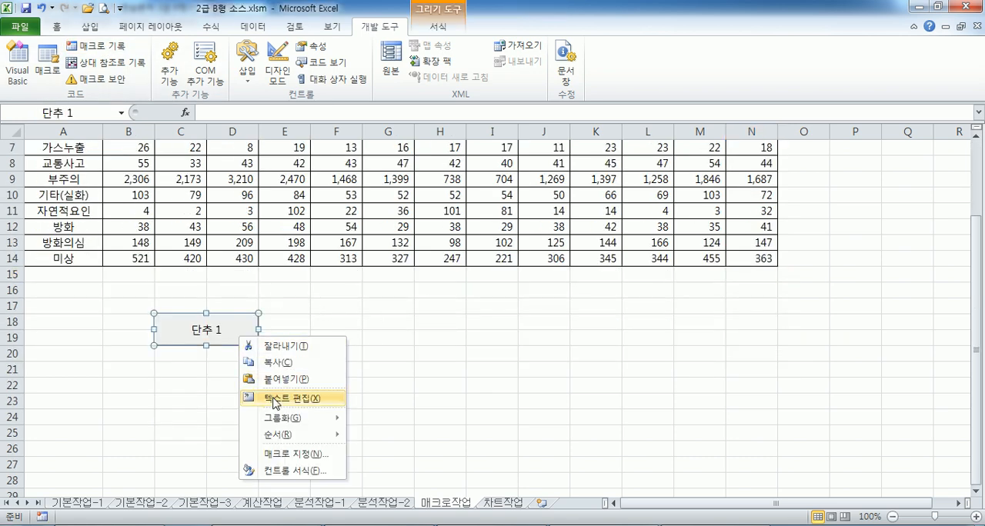
click(274, 400)
text(VUFD)
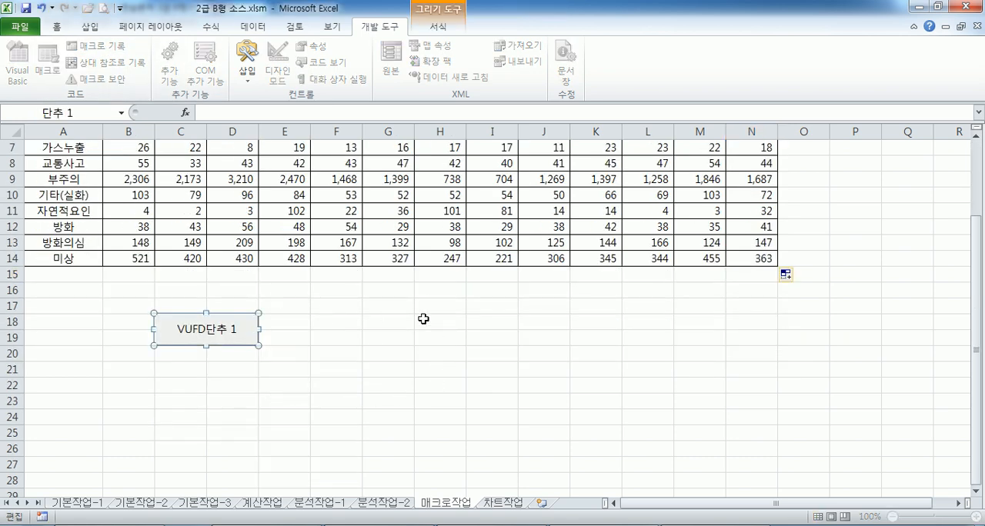
key(BackSpace)
key(BackSpace)
key(BackSpace)
key(BackSpace)
text(평균)
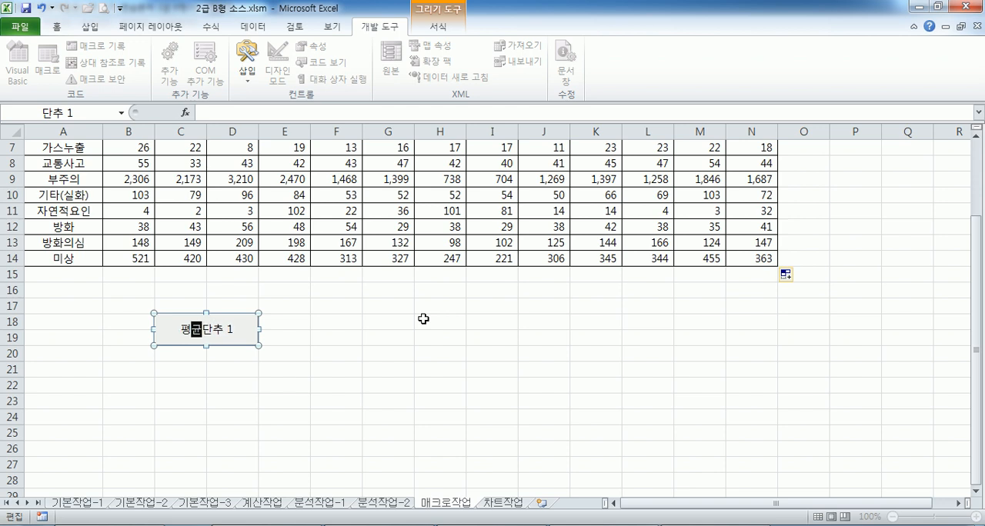
key(Delete)
key(Delete)
key(Delete)
key(Delete)
key(Escape)
key(Escape)
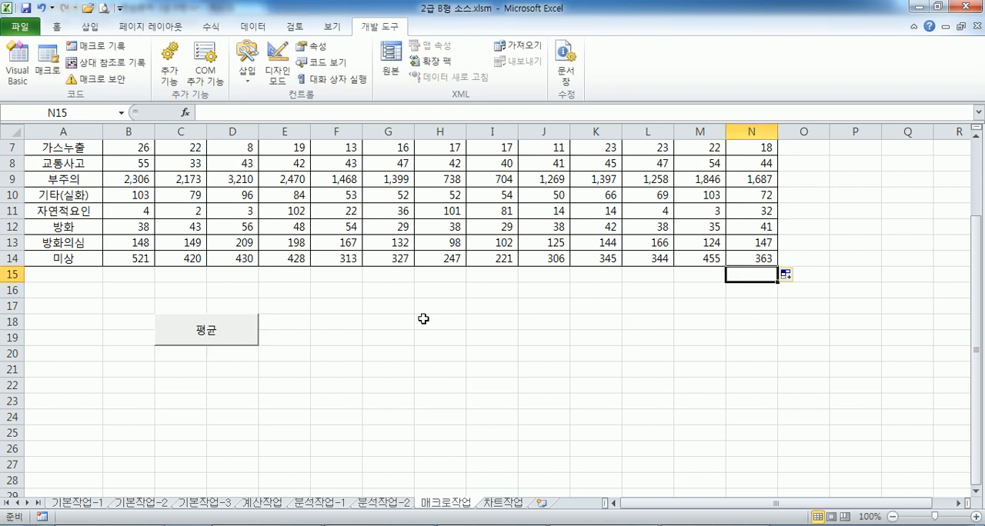
Clear the averages in column N and run the 평균 macro from its button
scroll(569, 341, up, 2)
drag(737, 193, 738, 370)
key(Delete)
click(630, 431)
click(246, 431)
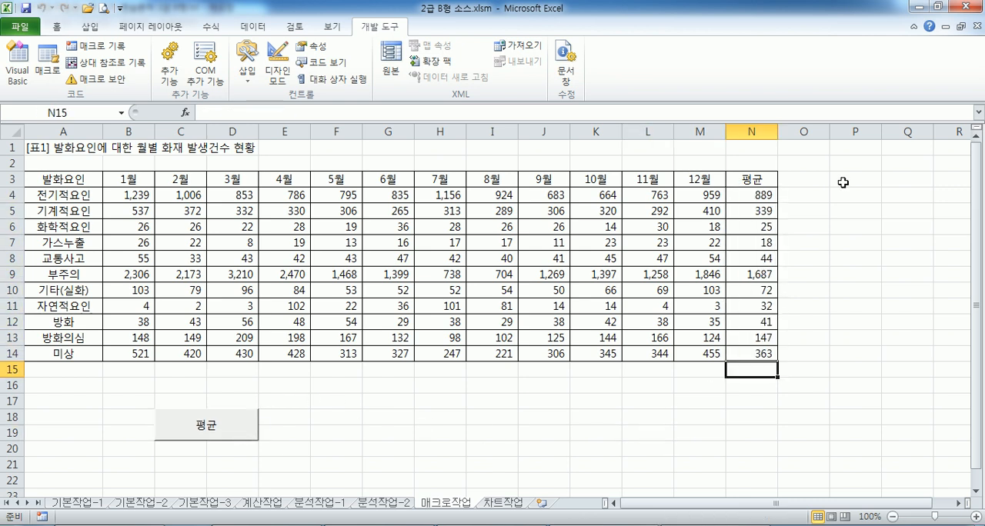
Read the 서식 macro instructions in Notepad and mark the first range, B3:B14, in Excel
key(alt+Tab)
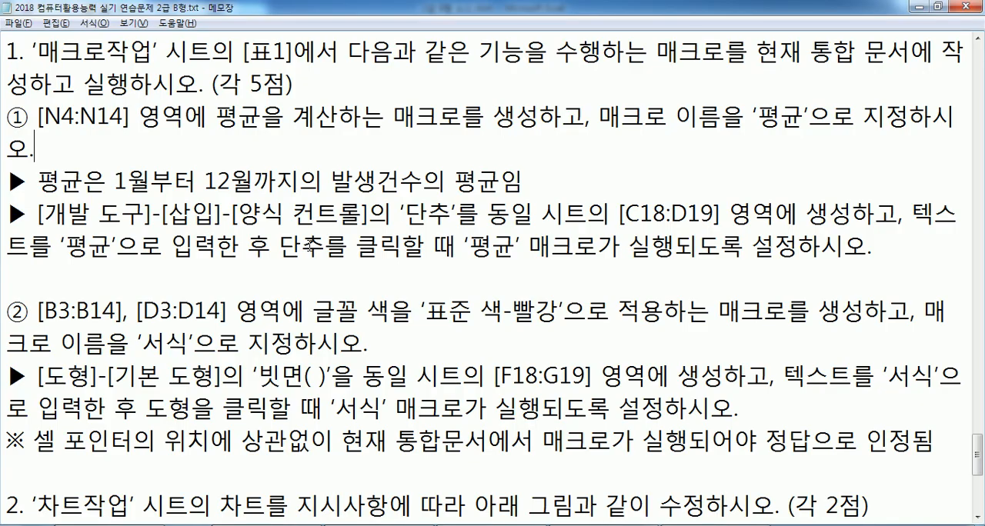
scroll(145, 238, down, 2)
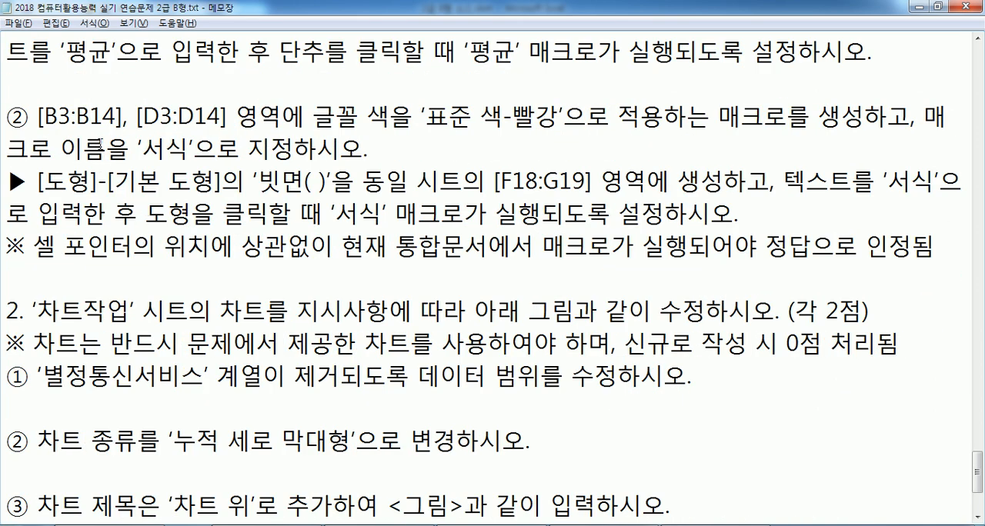
key(alt+Tab)
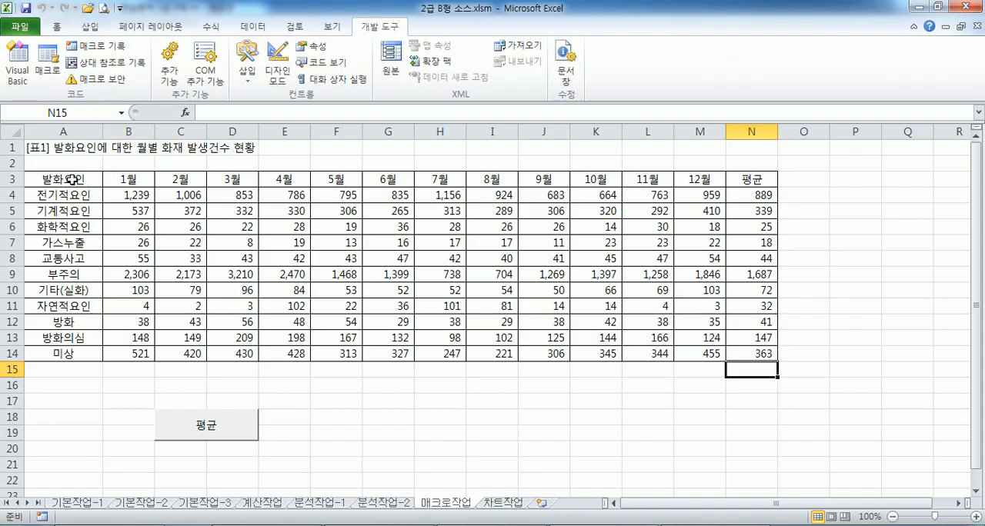
click(135, 181)
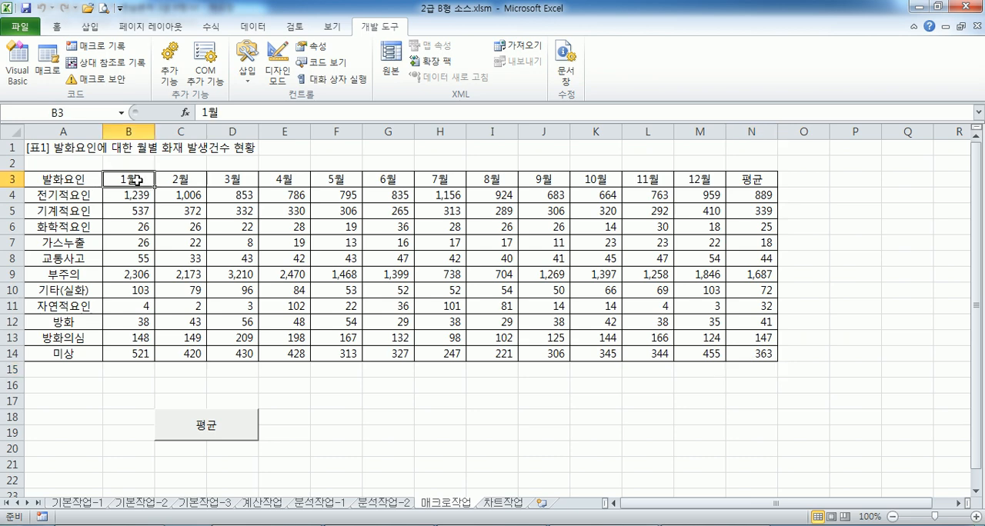
drag(135, 180, 115, 333)
key(alt+Tab)
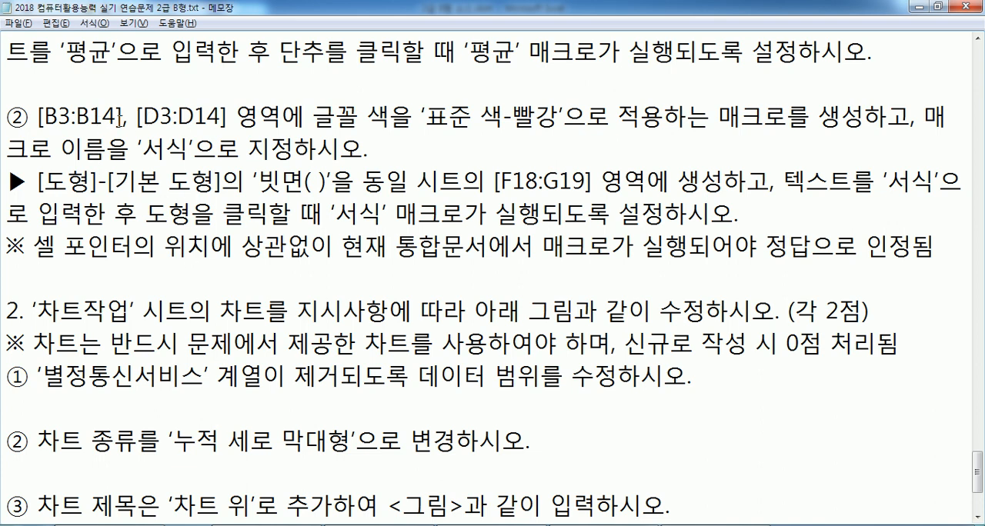
key(alt+Tab)
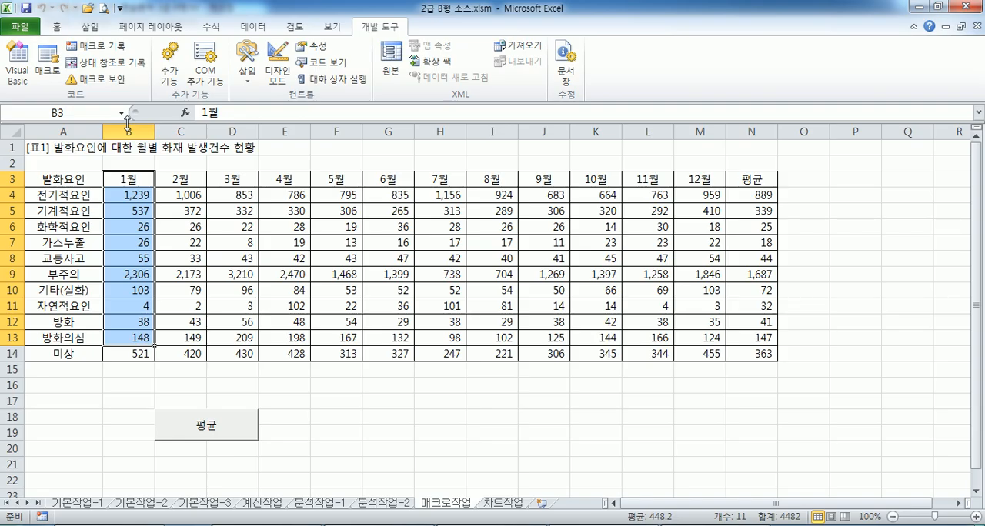
click(128, 181)
drag(127, 181, 132, 359)
Check the second range in the Notepad instructions and select B3:B14 together with D3:D14 in Excel
key(alt+Tab)
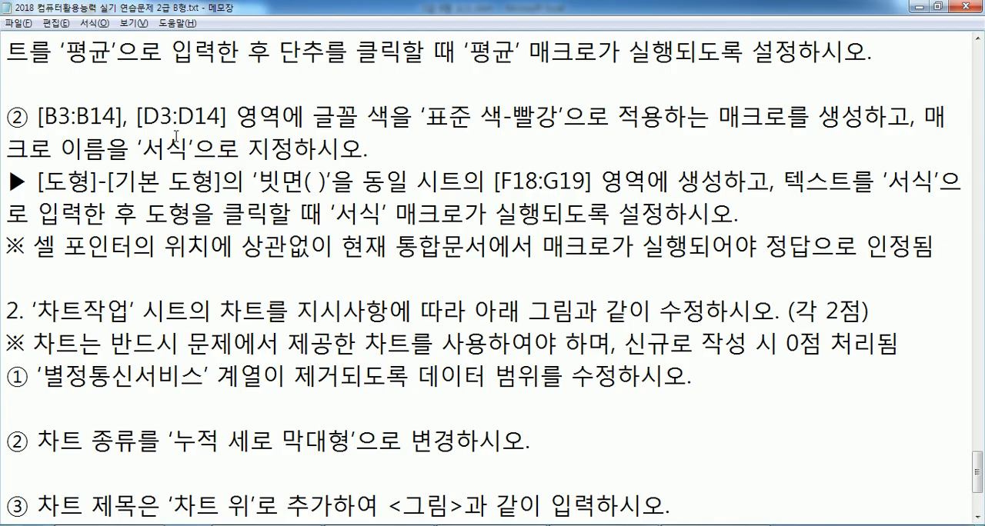
key(alt+Tab)
drag(234, 181, 231, 324)
drag(127, 179, 131, 354)
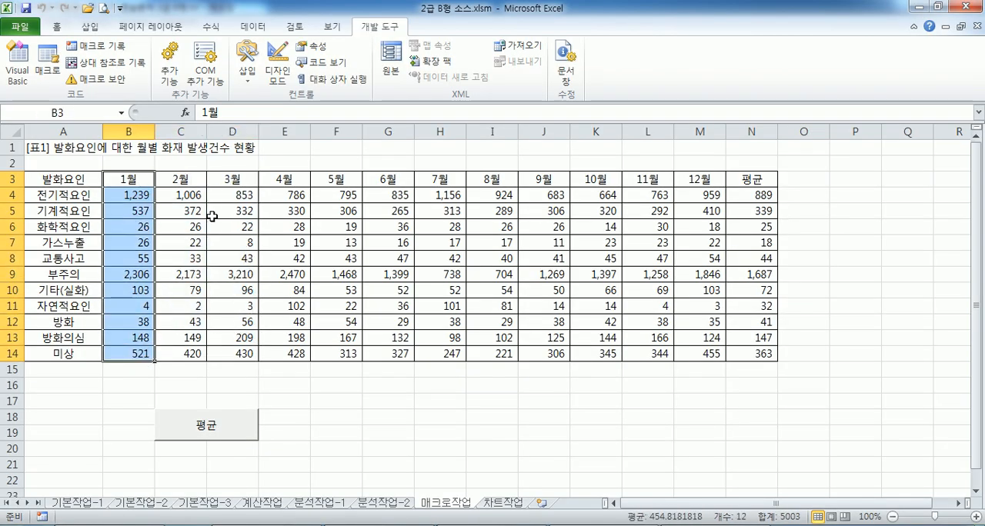
ctrl+click(232, 184)
drag(231, 185, 221, 352)
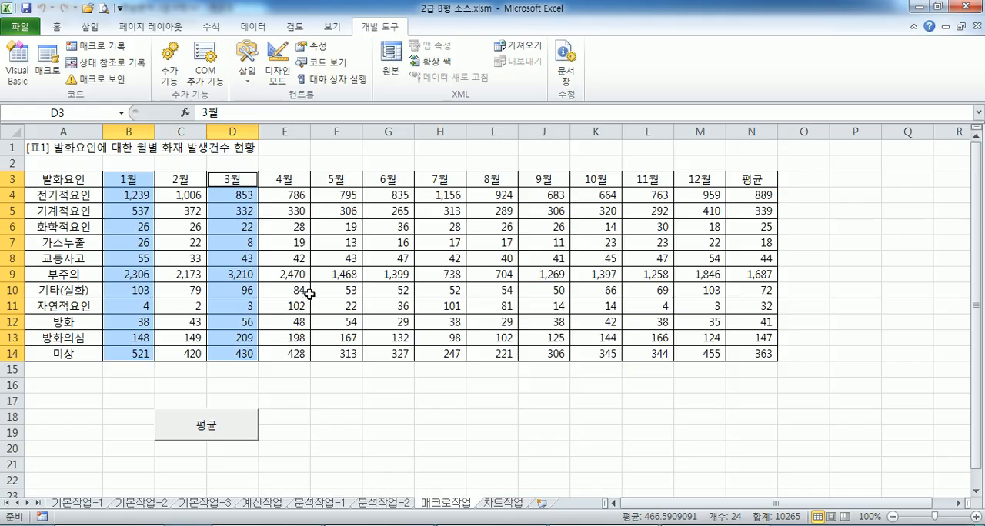
Check the font colour requirement in Notepad, reselect B3:B14 with D3:D14, locate the font colour command, and deselect the ranges
key(alt+Tab)
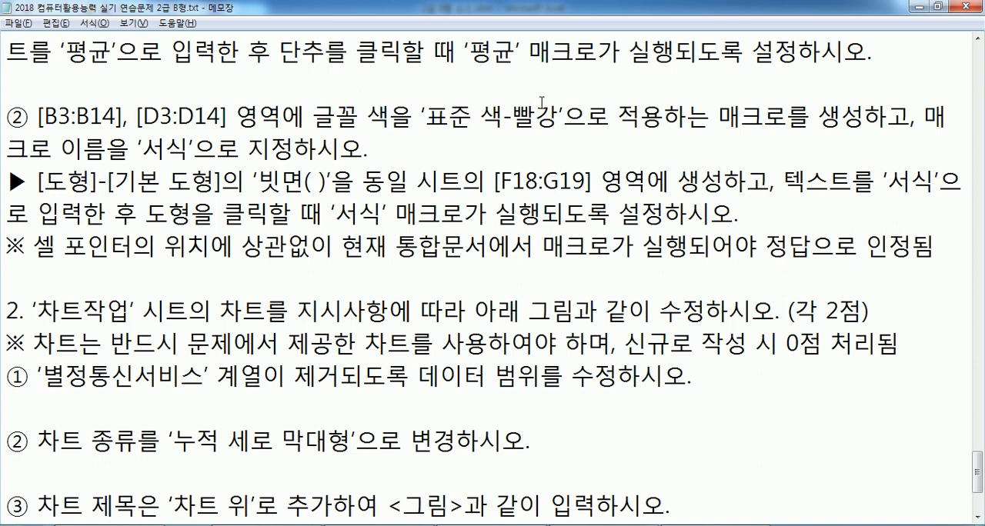
key(alt+Tab)
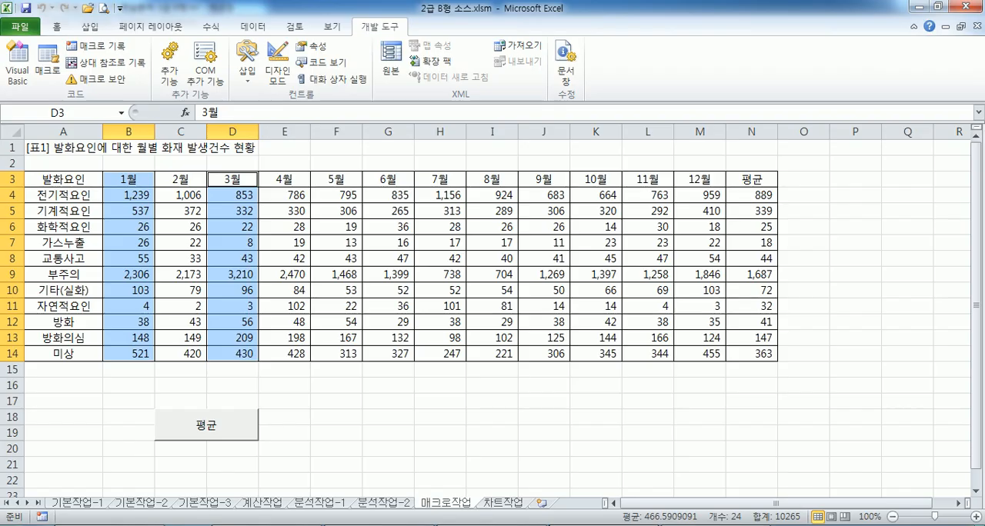
click(127, 185)
drag(127, 184, 129, 351)
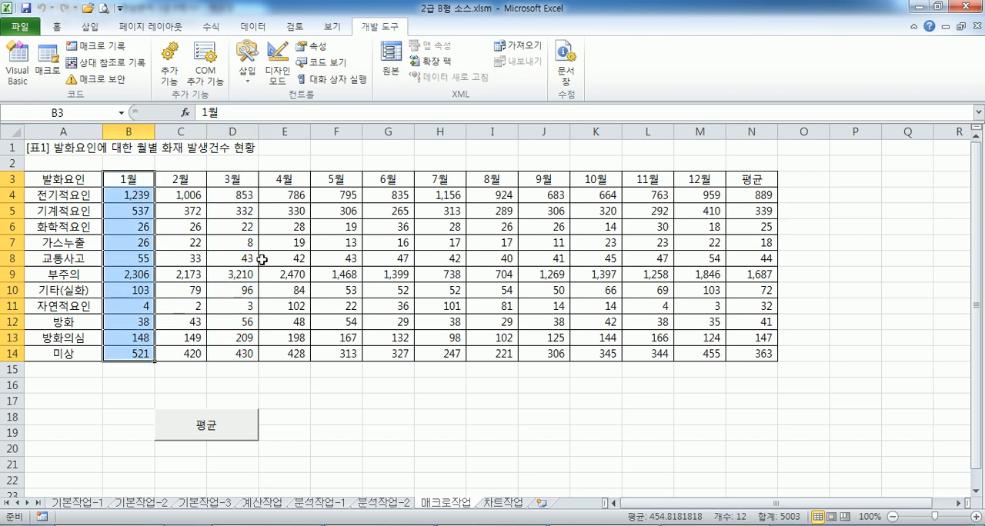
drag(230, 182, 214, 342)
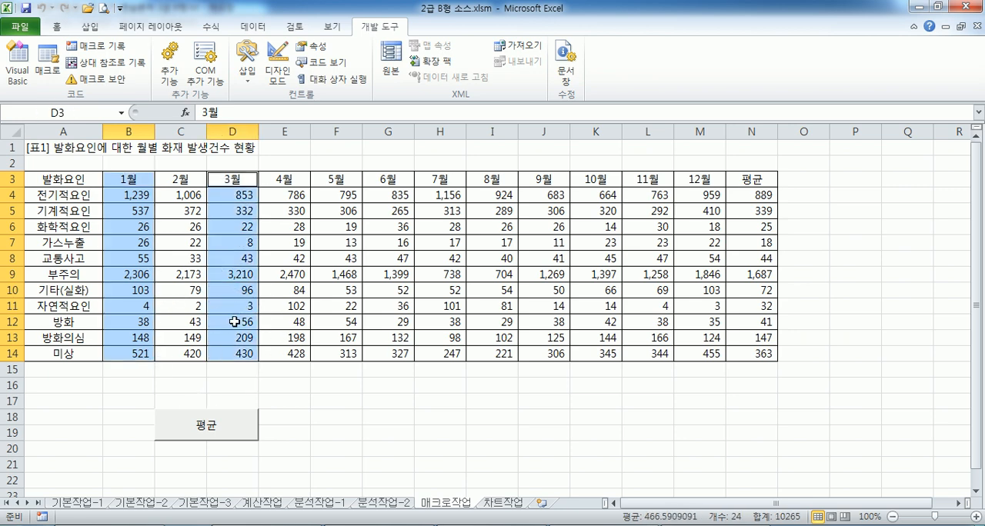
click(57, 27)
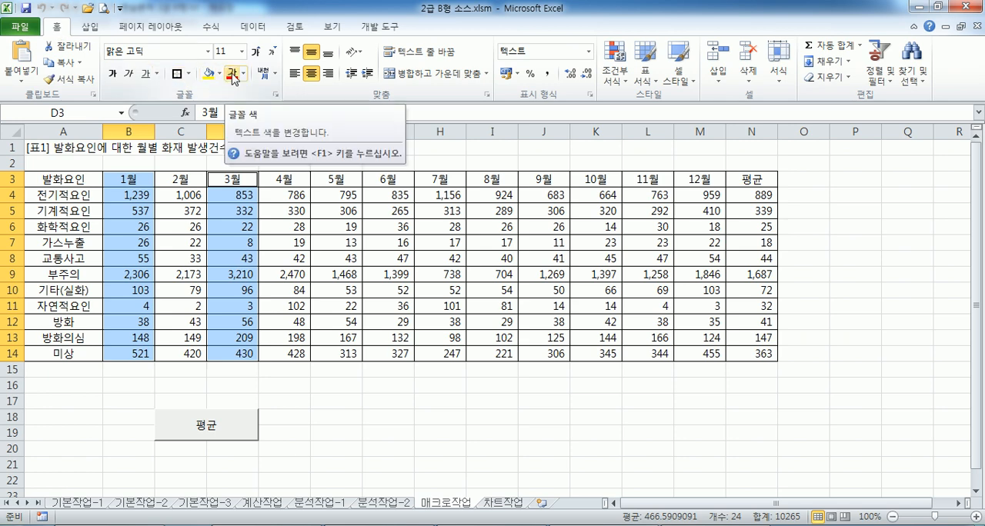
click(151, 147)
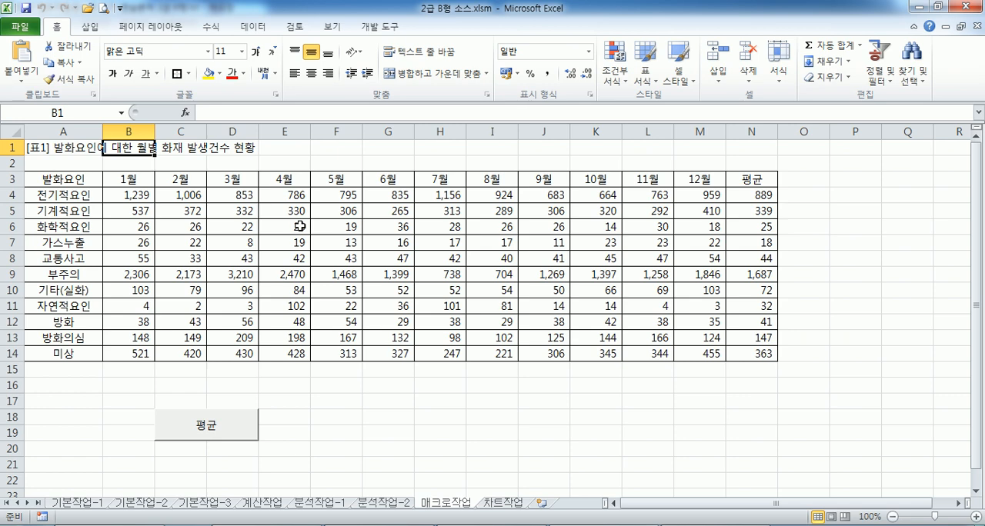
Draw a bevel shape covering F18:G19 on the 매크로작업 sheet and label it 서식
click(324, 417)
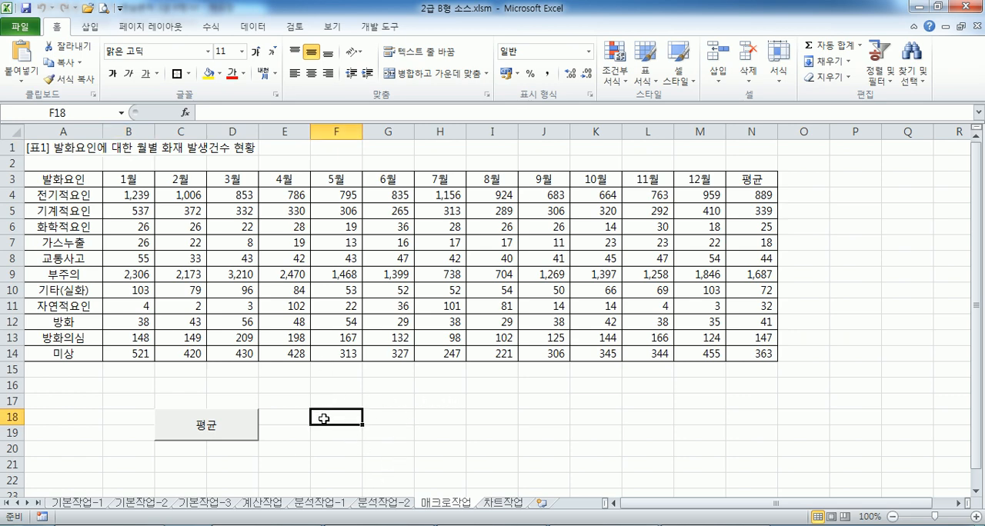
drag(323, 420, 395, 430)
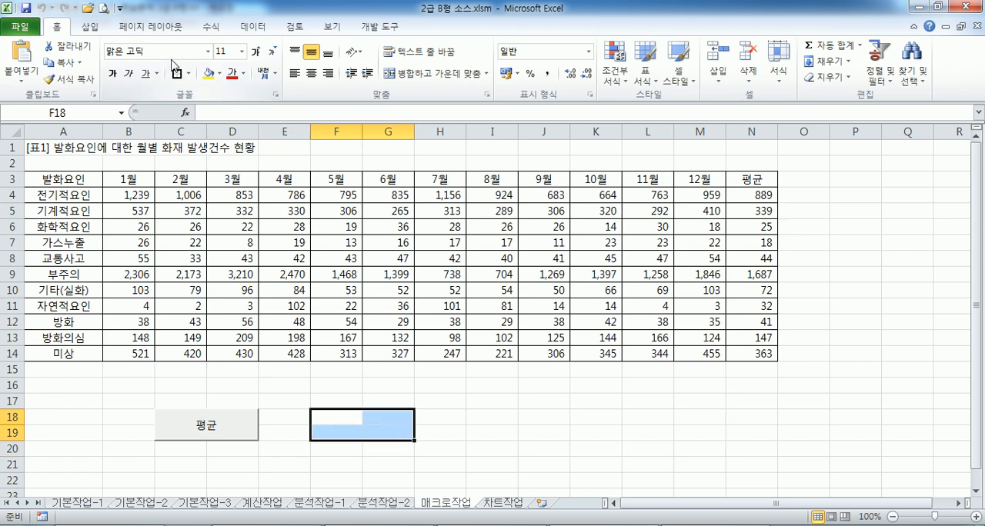
click(91, 26)
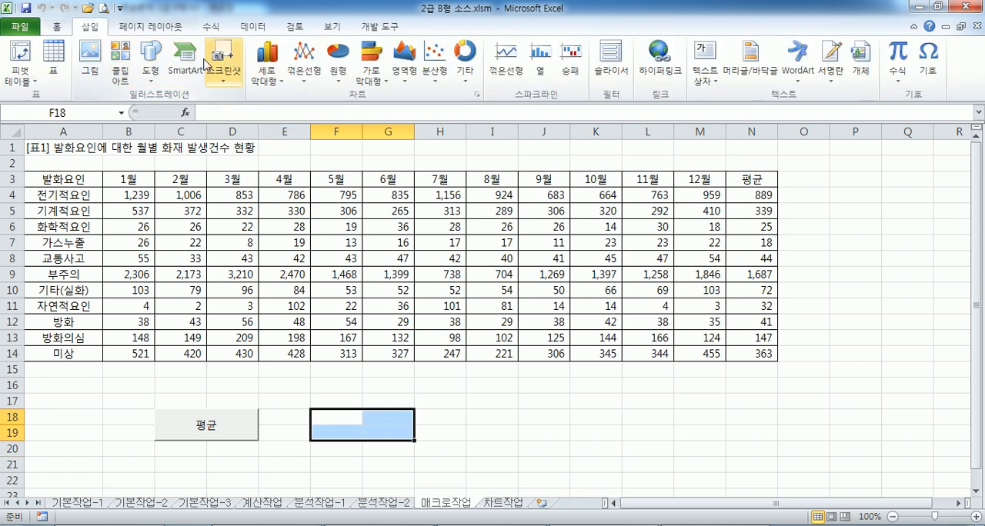
click(154, 61)
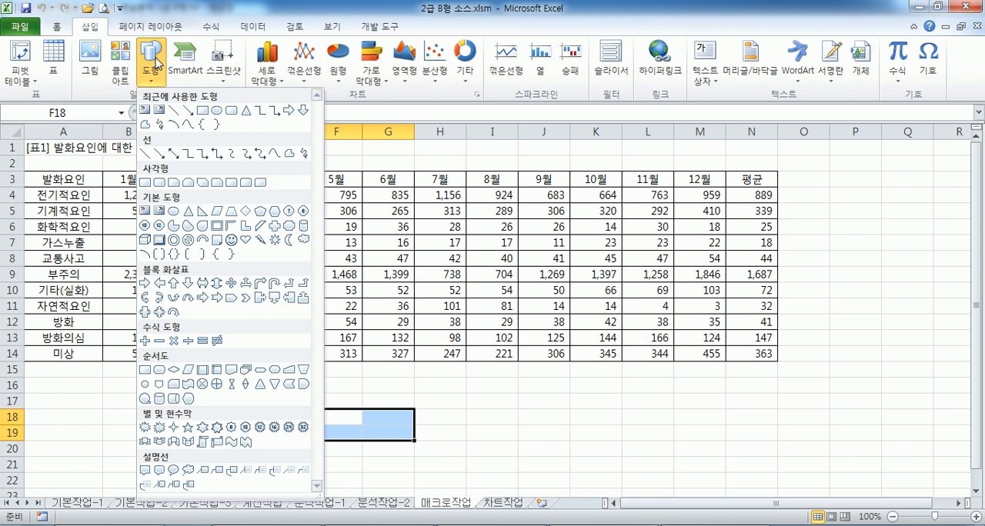
click(162, 242)
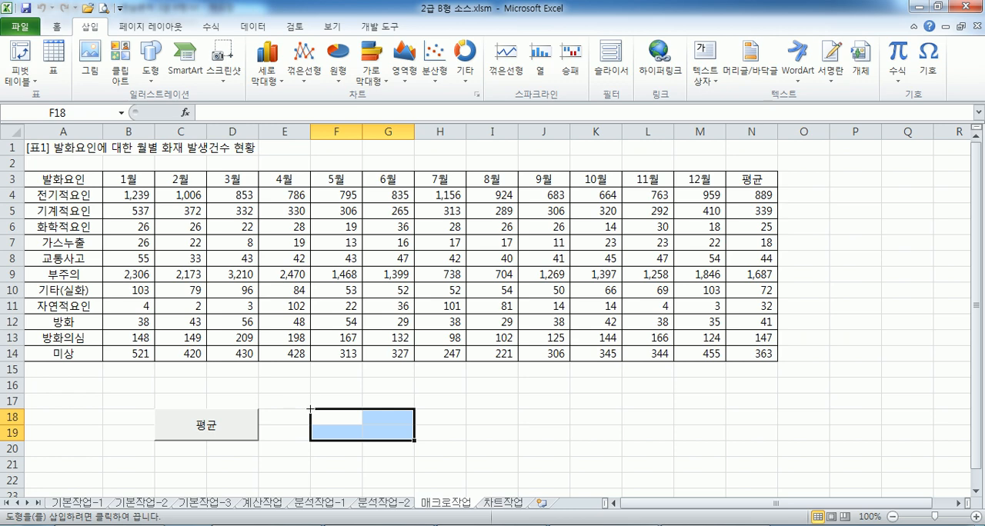
drag(310, 409, 413, 442)
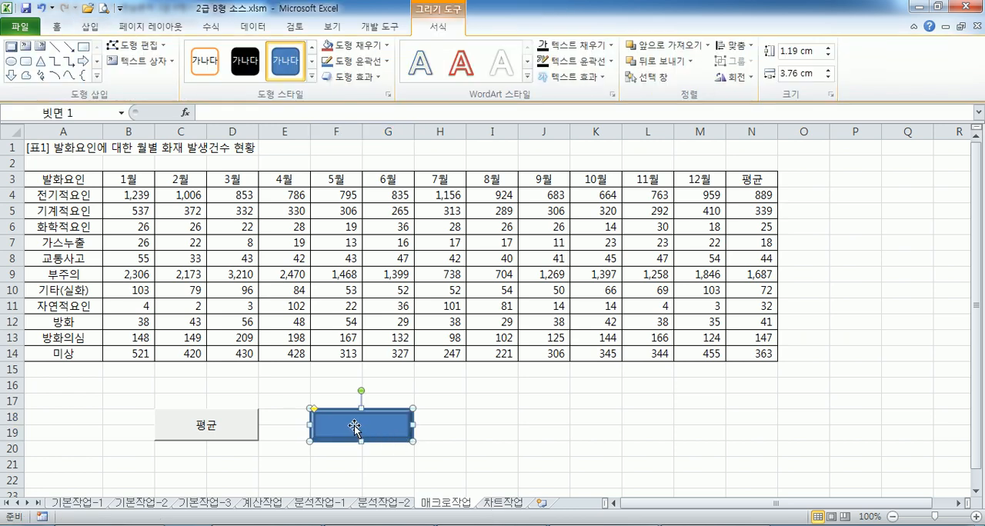
text(서식)
Assign a new macro named 서식 to the bevel shape and start recording it in the current workbook
right_click(388, 429)
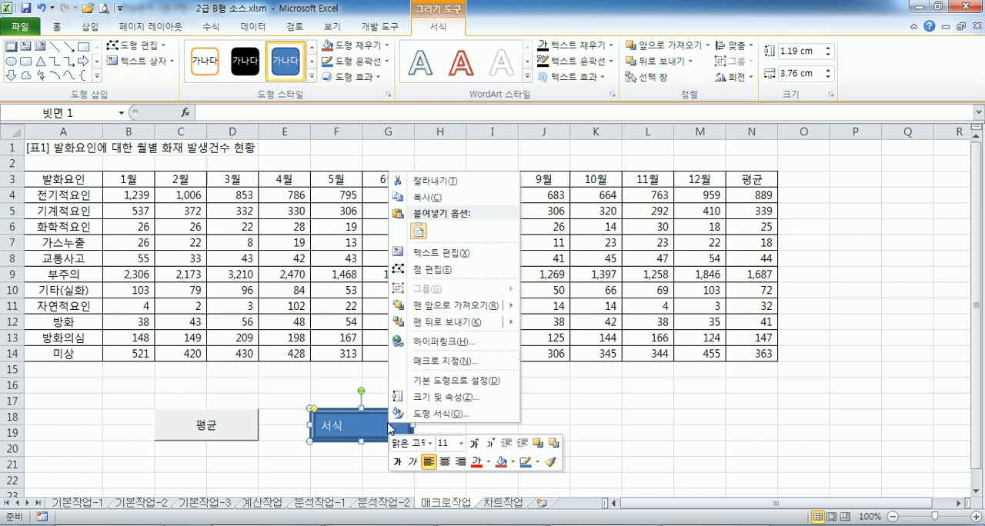
click(430, 361)
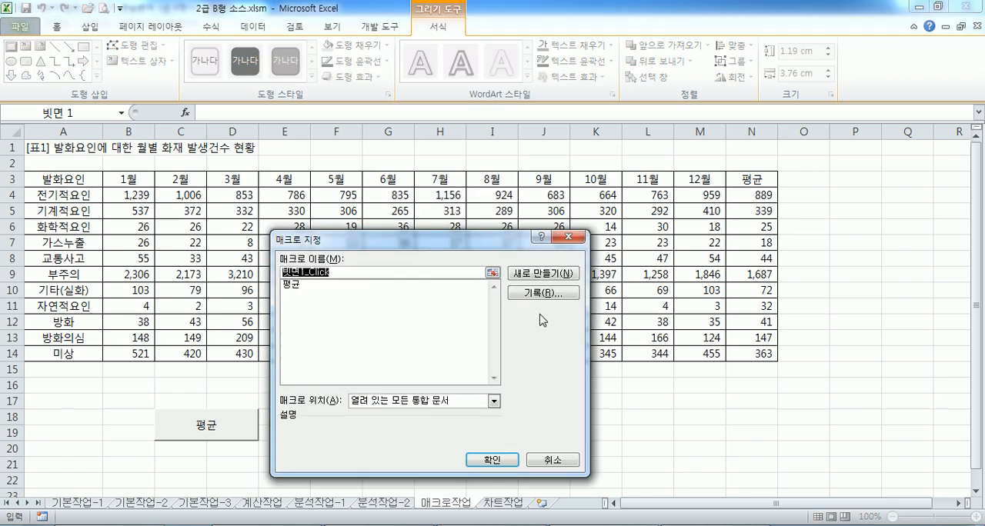
text(ㅍ)
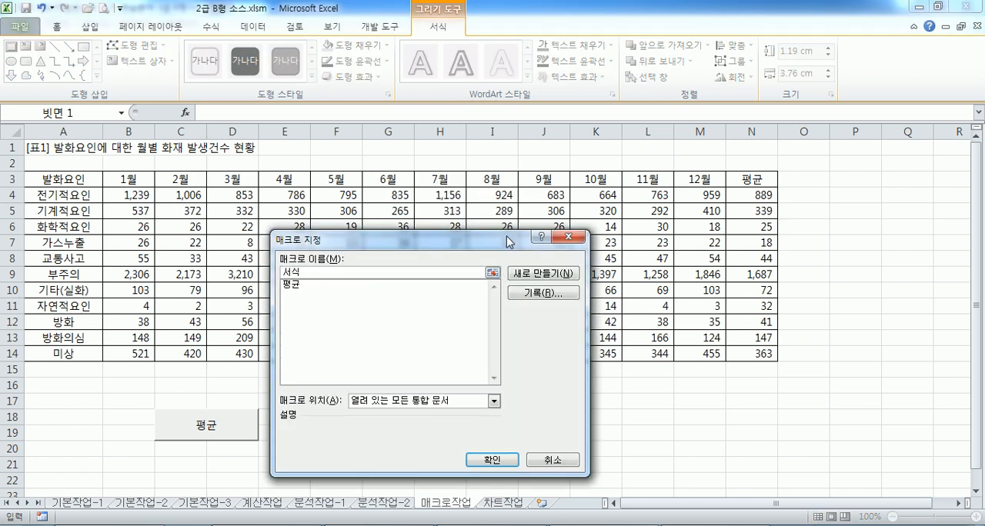
drag(510, 242, 636, 184)
click(666, 236)
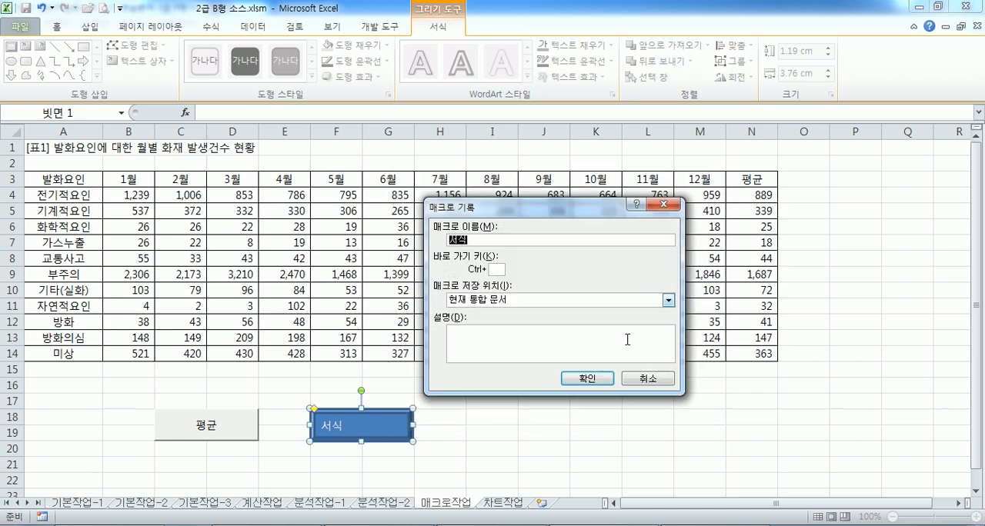
click(591, 377)
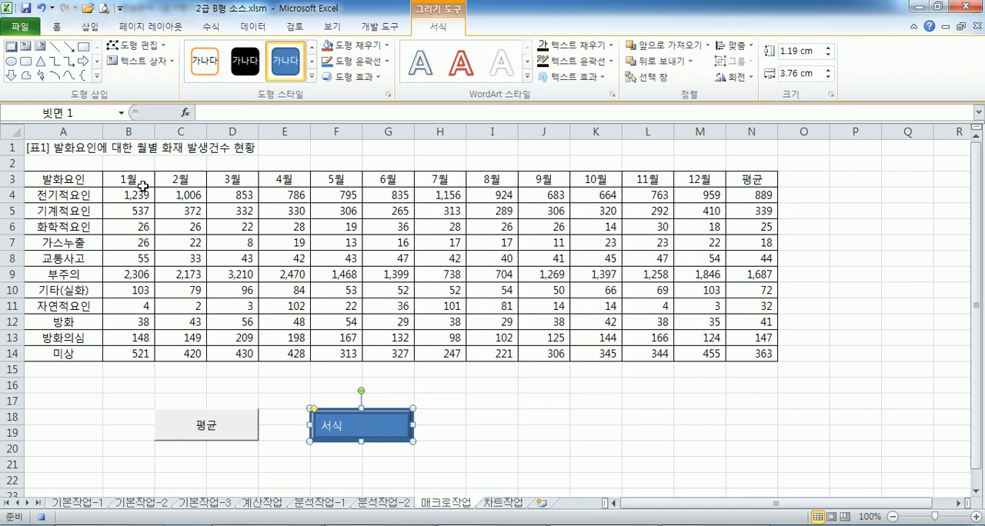
Record setting the font of B3:B14 and D3:D14 to standard red, and stop the macro recording
drag(135, 183, 140, 353)
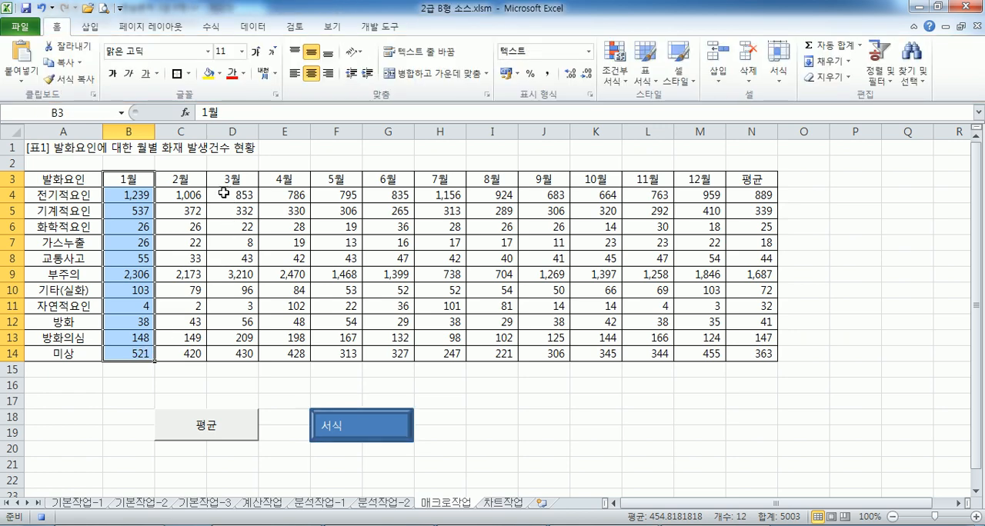
drag(221, 187, 230, 350)
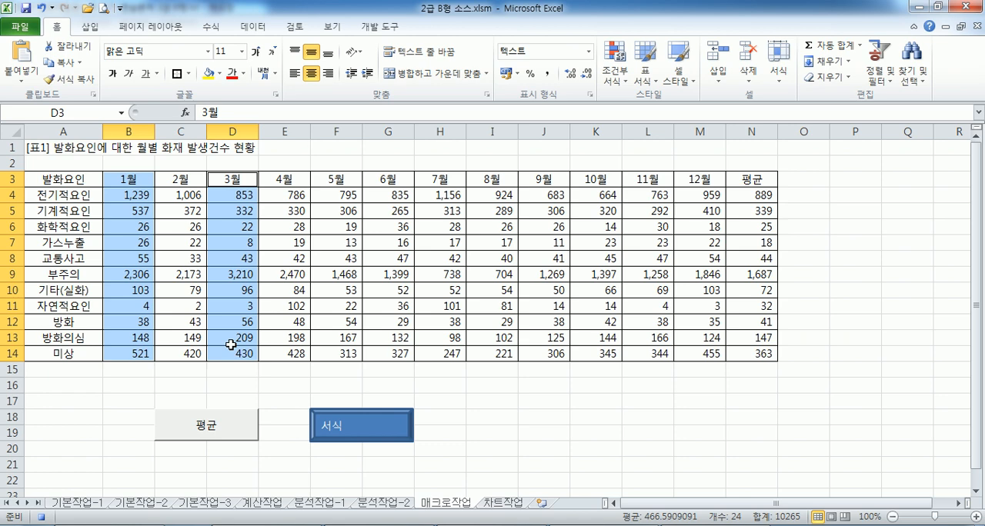
click(243, 73)
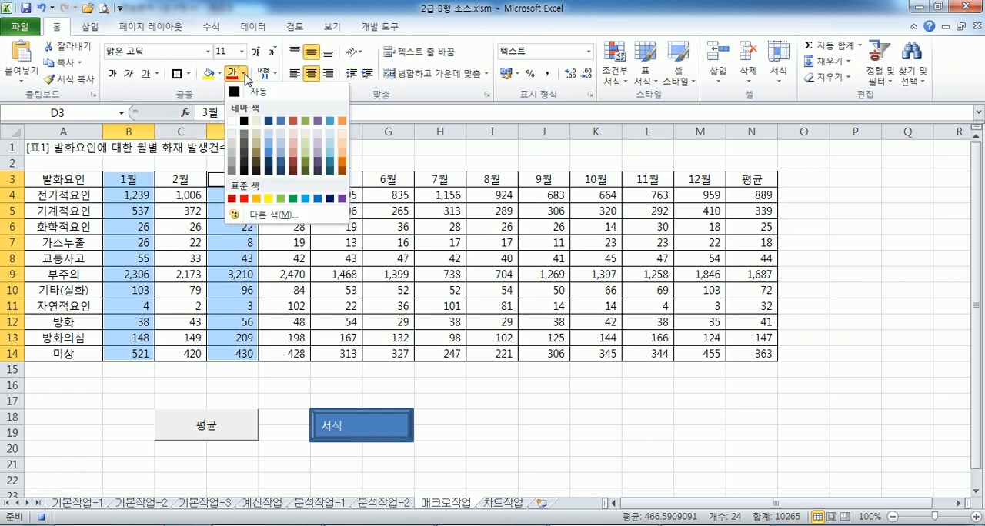
click(243, 199)
click(128, 147)
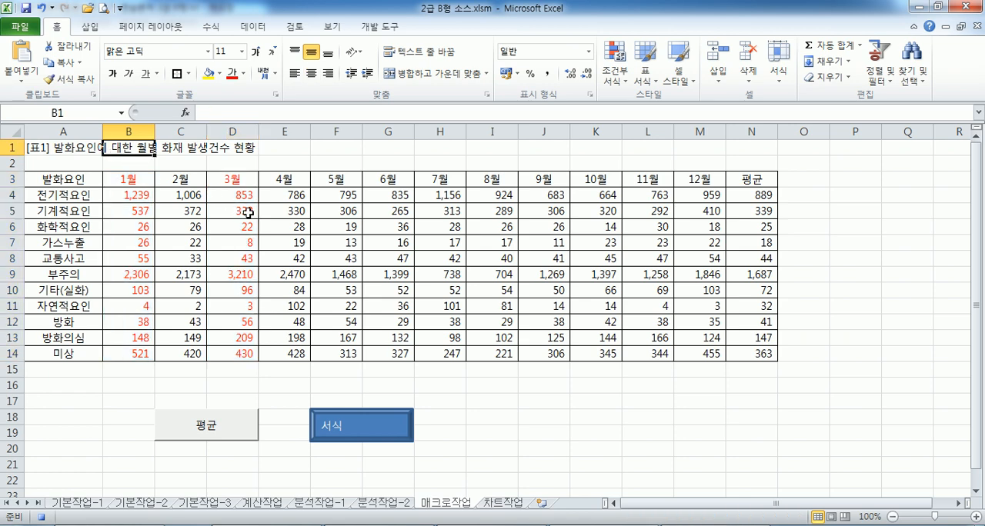
click(379, 26)
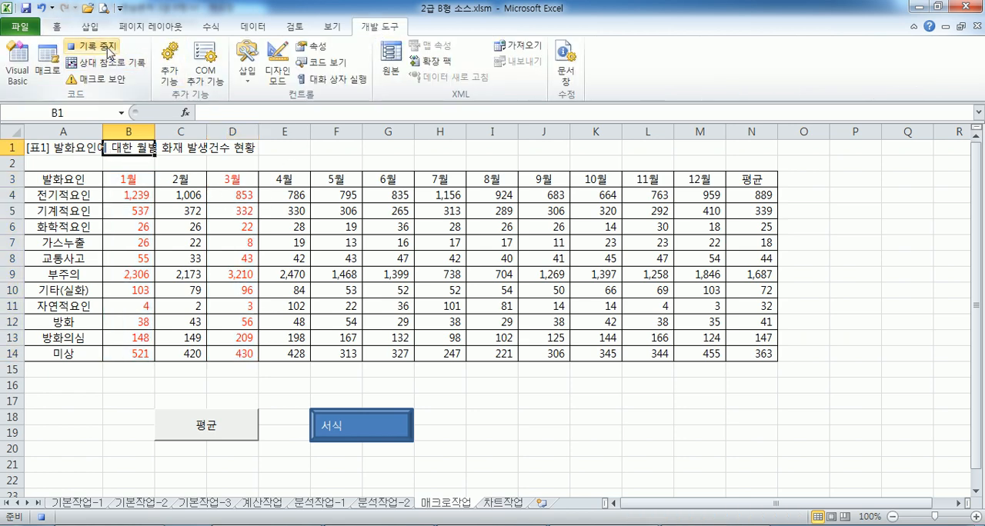
click(109, 48)
Reset the font colour of B3:D14 to automatic and run the 서식 macro from its bevel shape
click(146, 180)
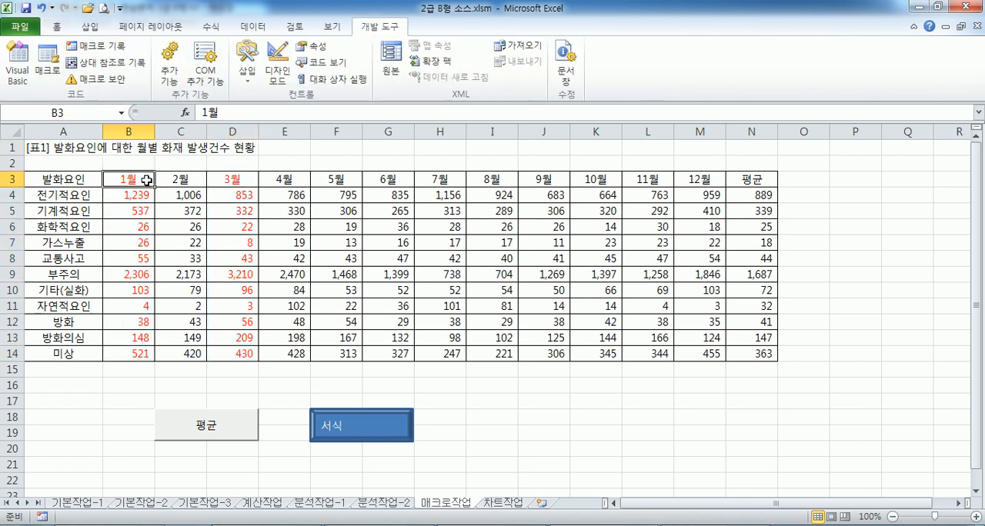
drag(146, 180, 223, 352)
click(56, 27)
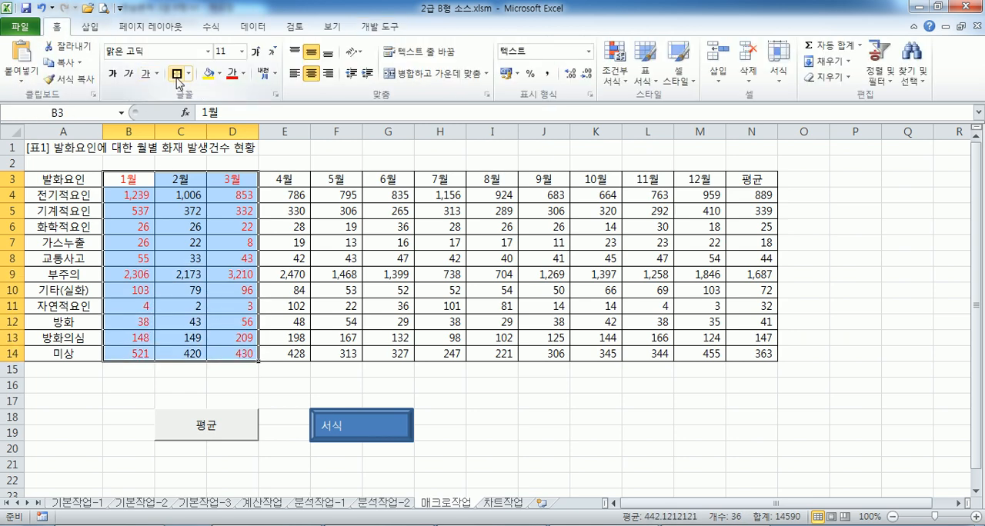
click(243, 74)
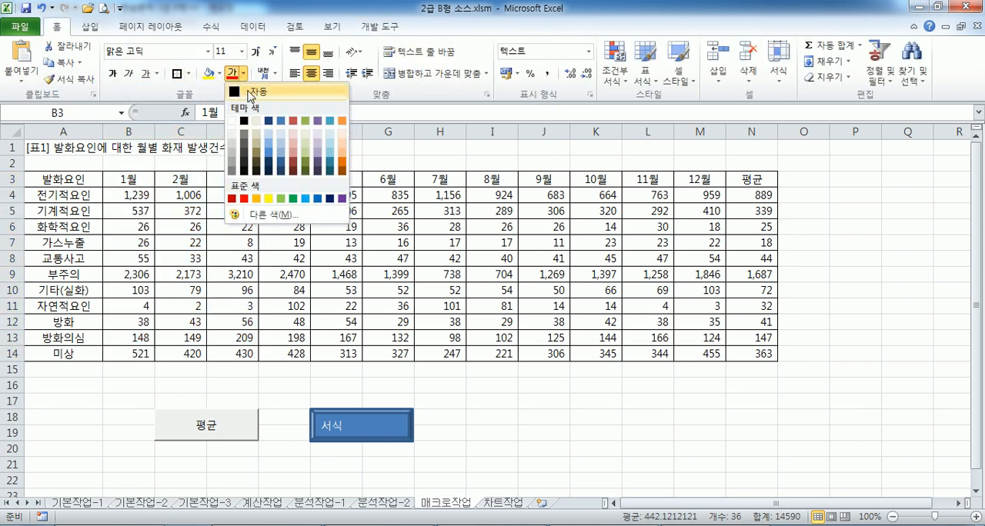
click(251, 92)
click(480, 402)
click(396, 425)
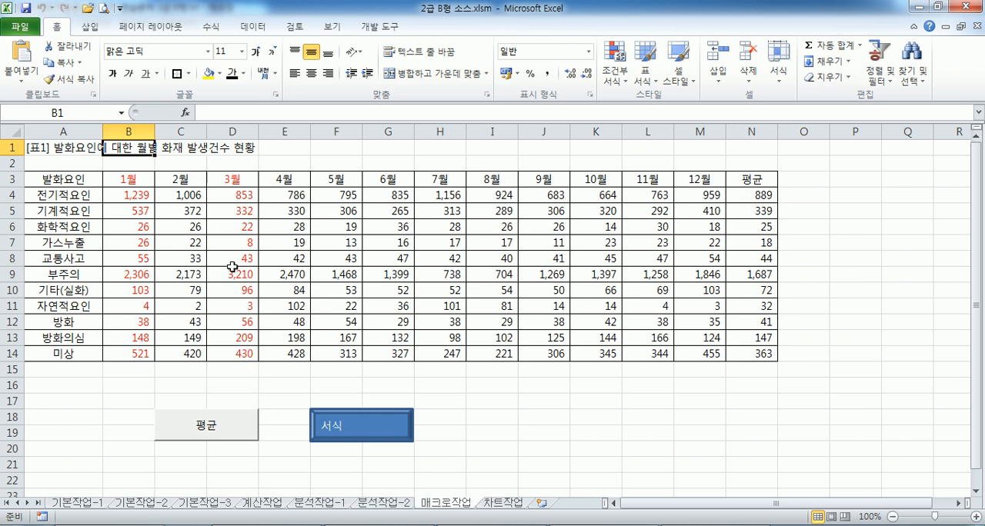
Open the 차트작업 sheet and move the sample chart picture beside the bar chart, starting at row 11, for comparison
click(504, 503)
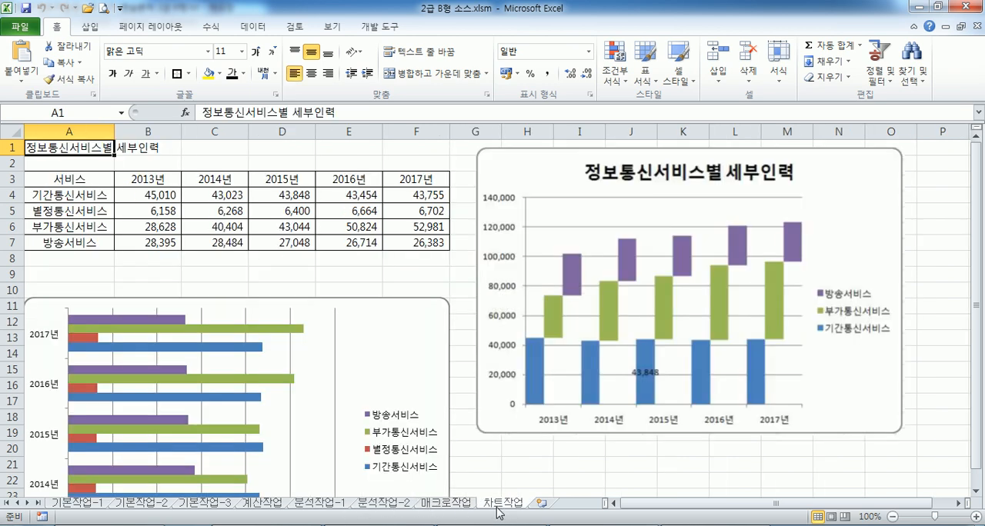
mouse_move(216, 406)
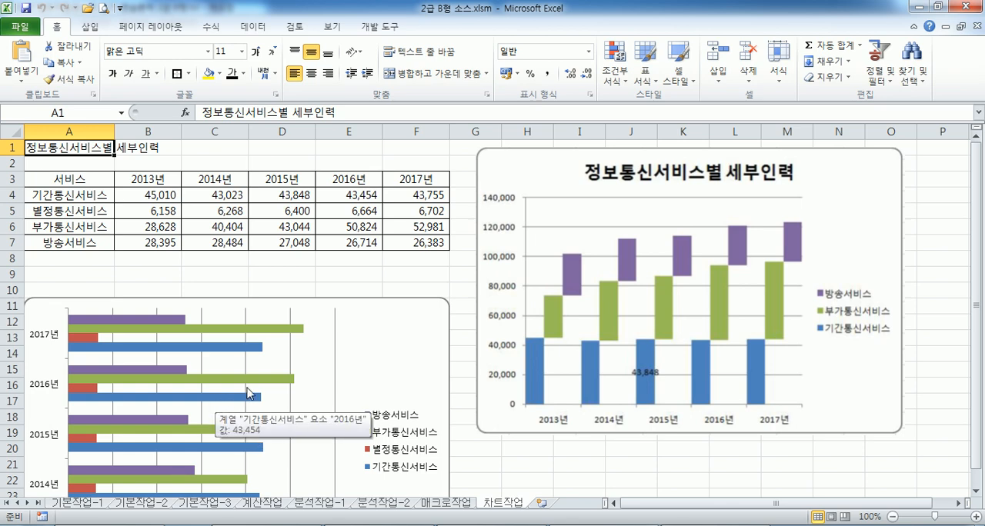
scroll(297, 377, down, 2)
scroll(296, 369, up, 2)
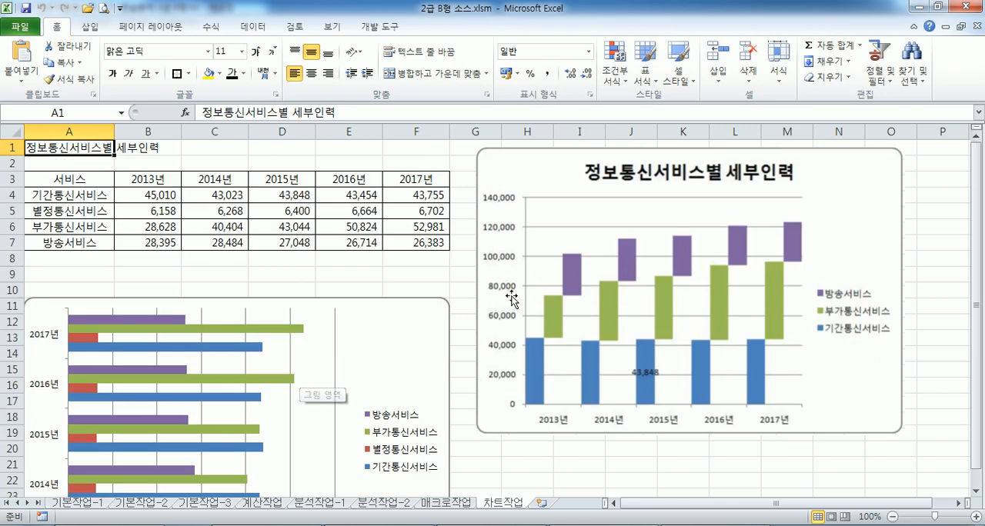
drag(511, 300, 523, 435)
scroll(523, 435, down, 2)
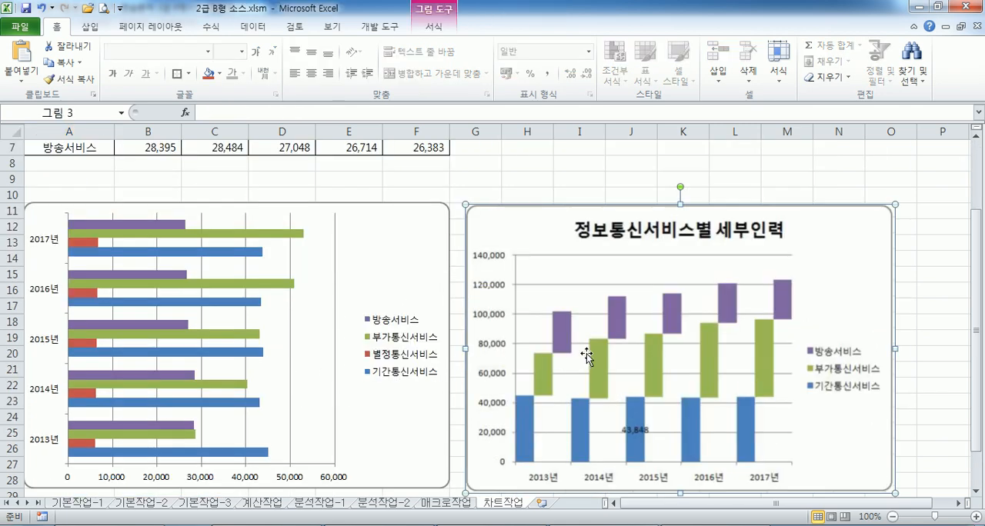
scroll(586, 355, down, 2)
scroll(593, 347, up, 2)
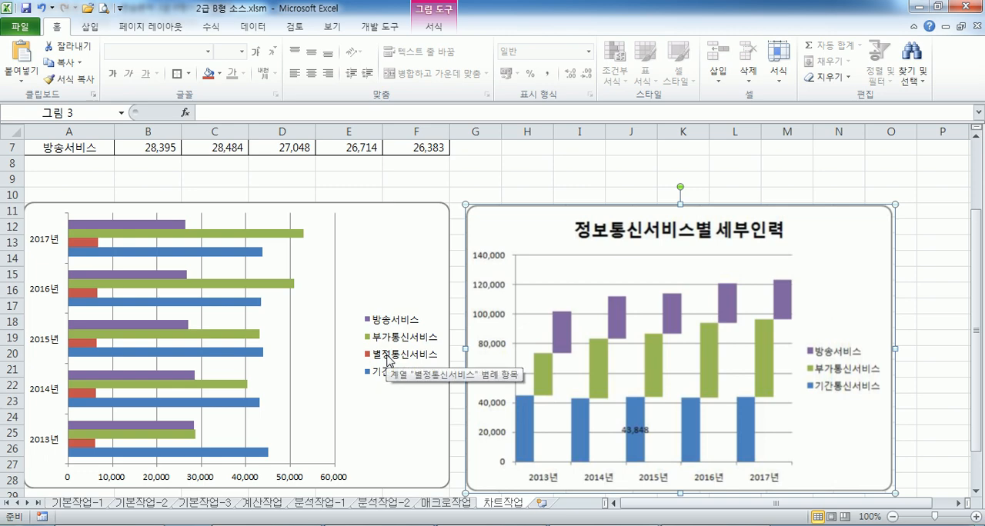
scroll(391, 362, up, 2)
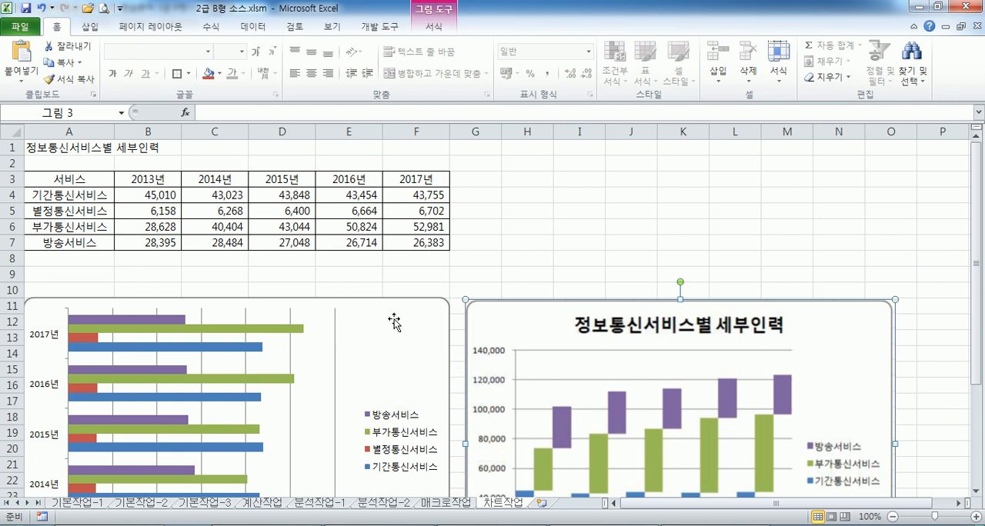
Examine the bar chart's source range and mark A3:F4 with A6:F7 in the table as the data the chart needs
click(393, 322)
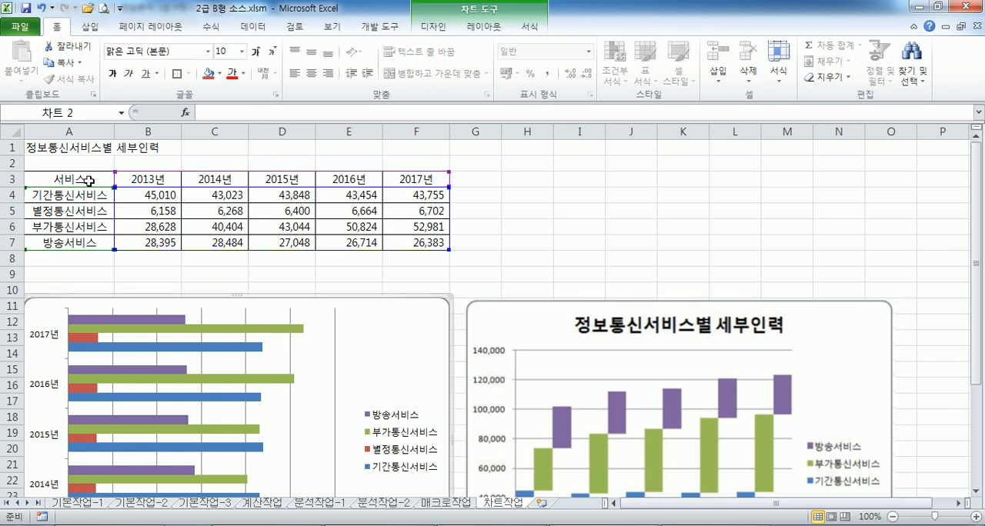
drag(88, 180, 414, 239)
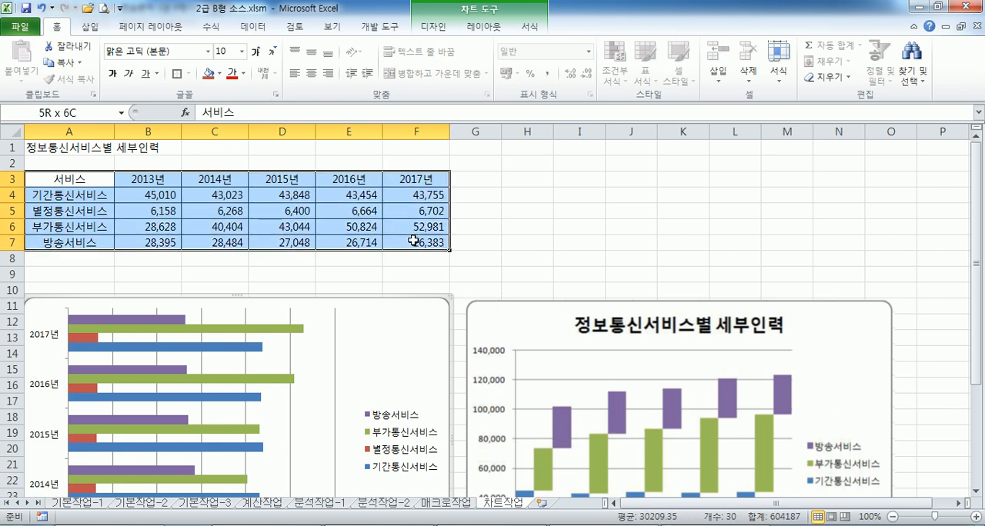
drag(88, 180, 414, 197)
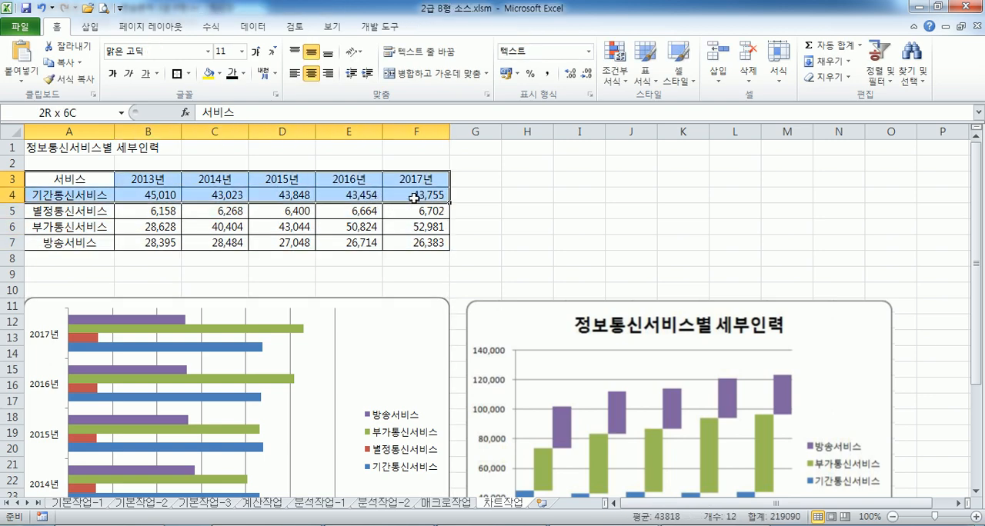
drag(91, 234, 424, 244)
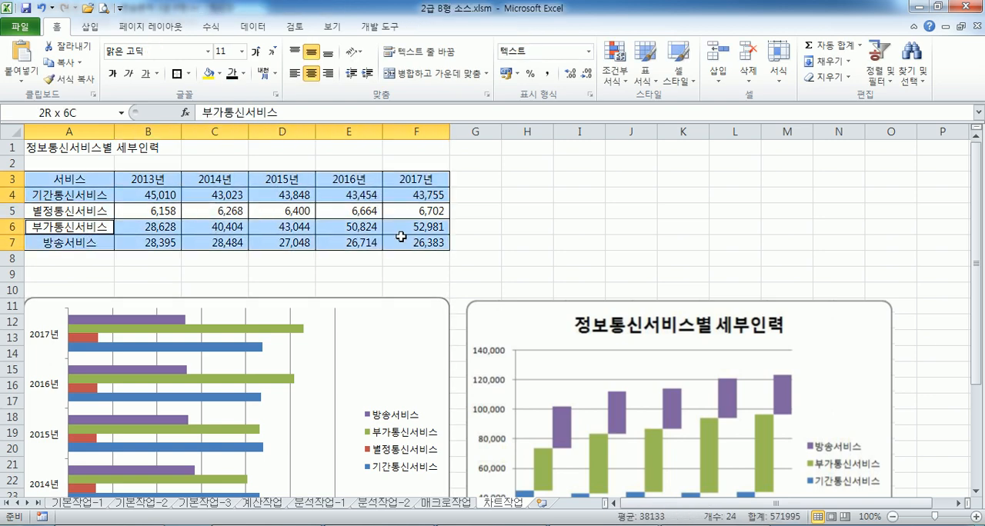
click(387, 277)
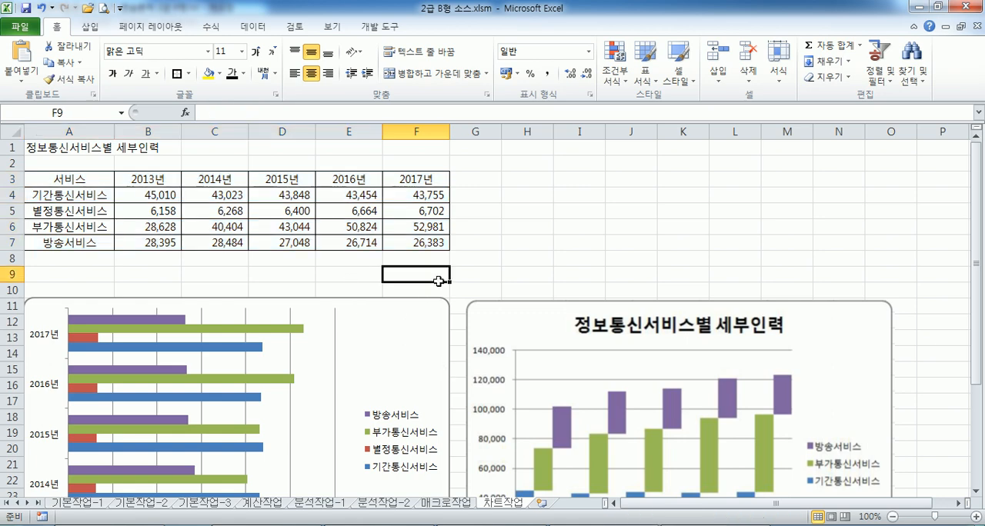
Try redefining the bar chart's data range as A3:F4 plus A6:F7 by reselecting the cells, and discard the change
click(397, 337)
click(434, 27)
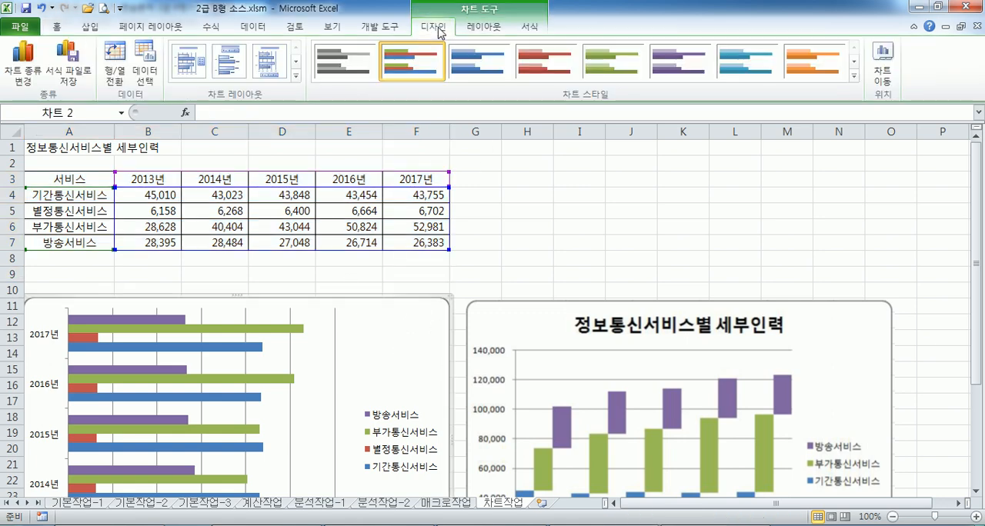
click(141, 63)
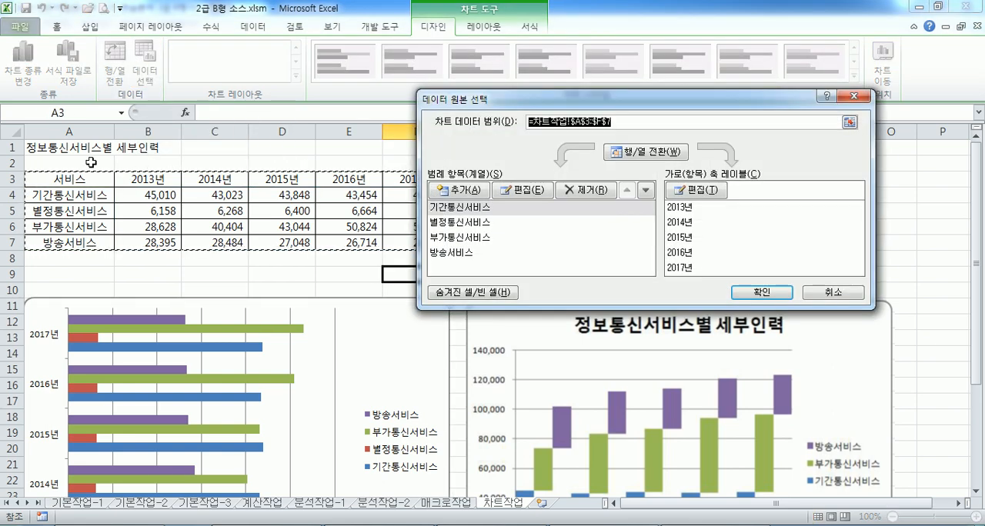
drag(66, 177, 402, 195)
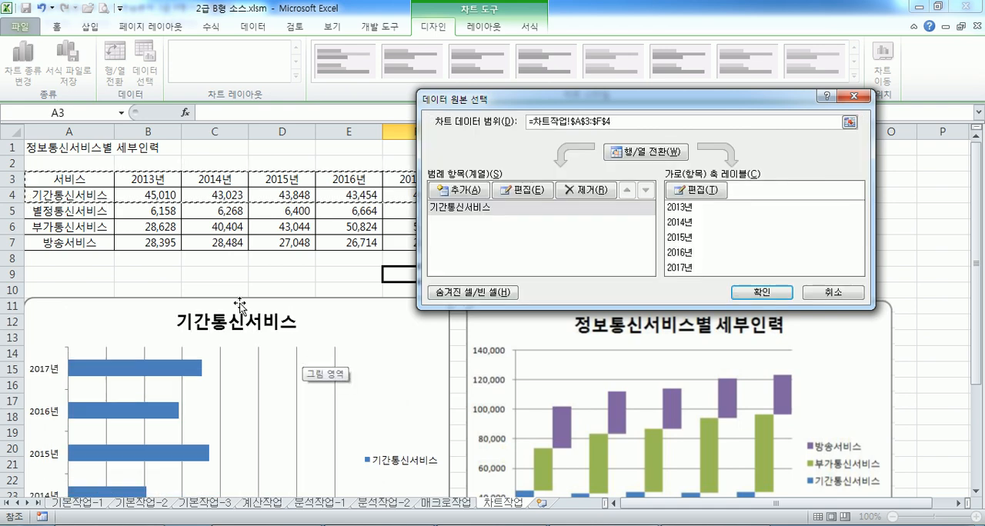
drag(60, 228, 397, 241)
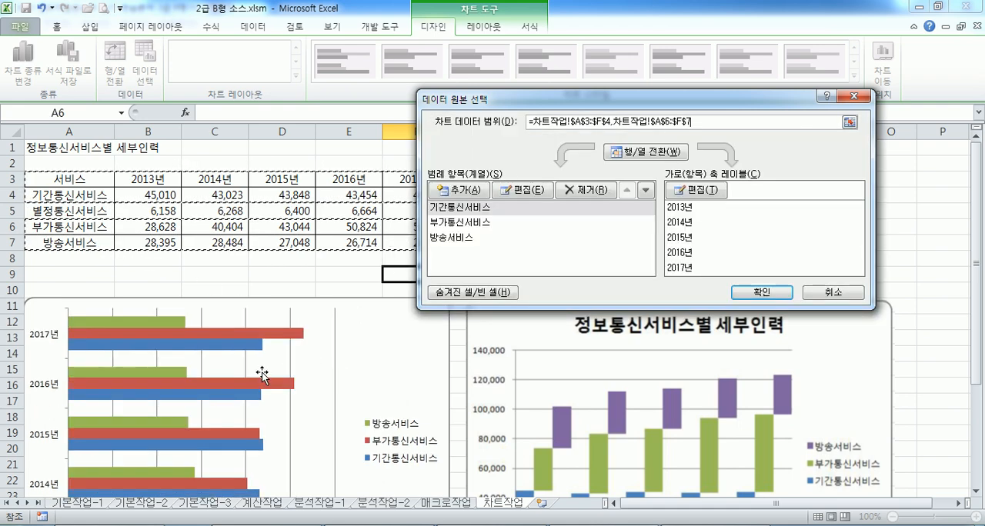
scroll(262, 375, down, 2)
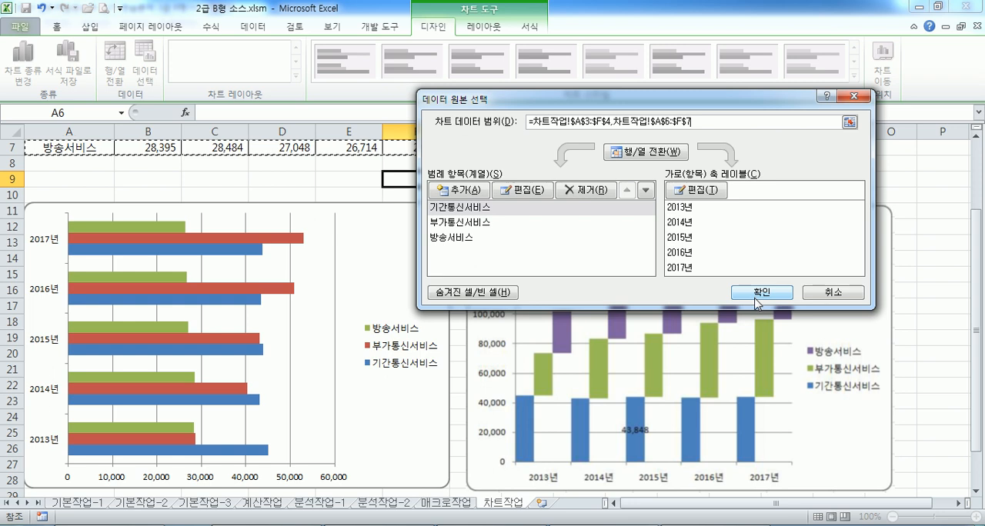
click(817, 293)
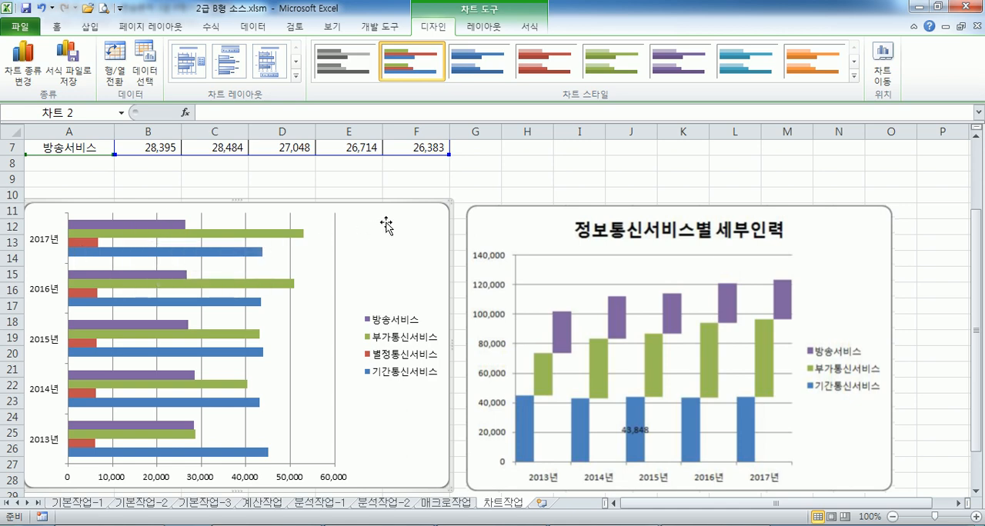
Try removing the 별정통신서비스 series from the chart through its list of data series
click(147, 76)
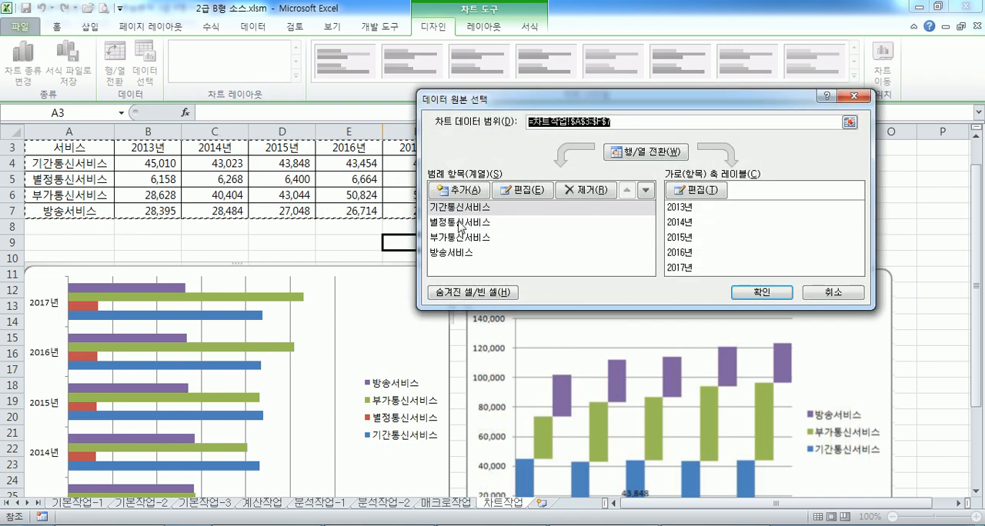
click(458, 223)
click(458, 222)
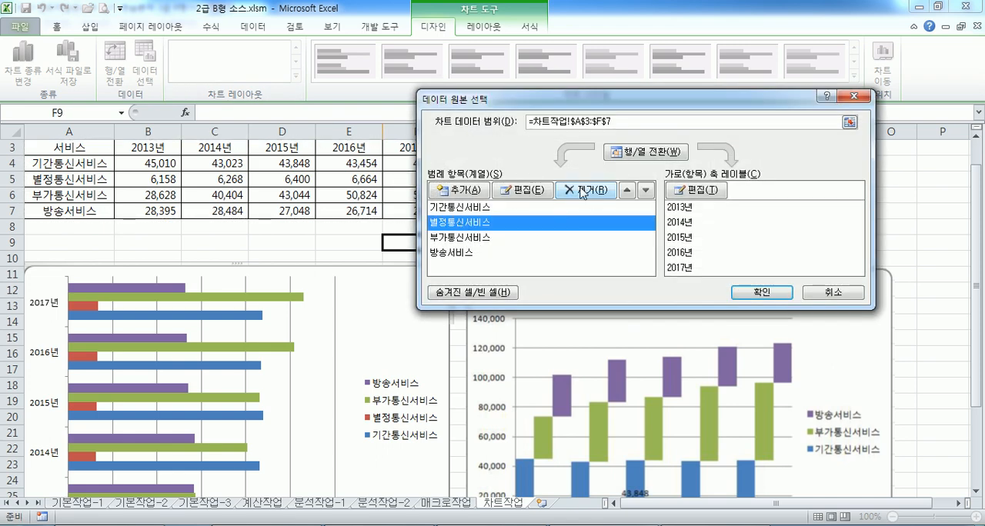
click(582, 192)
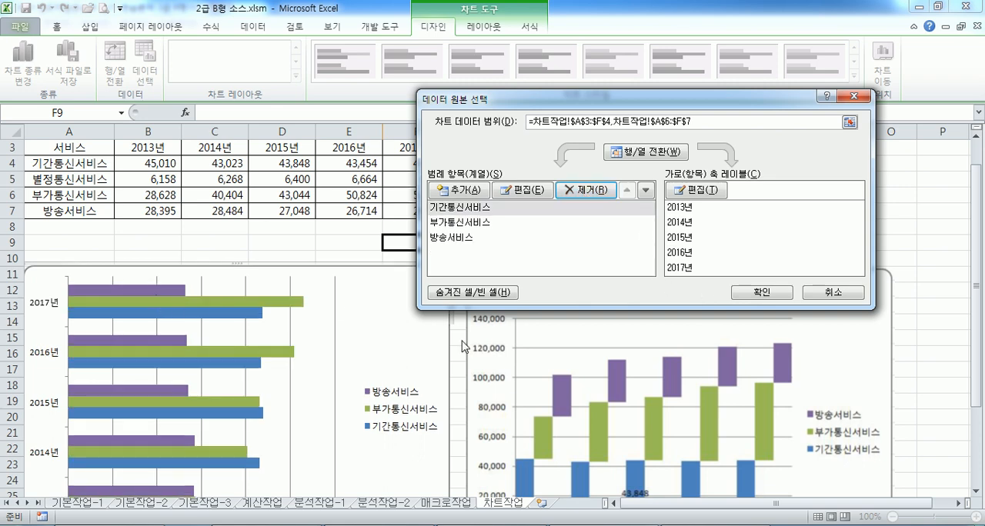
click(792, 295)
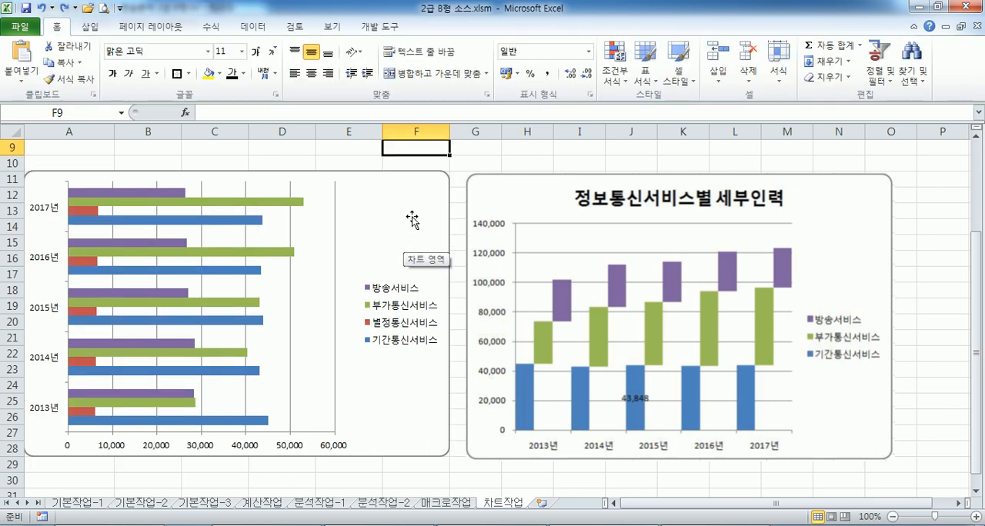
Preview the bar chart with A3:F4 and A6:F7 as its source again, and cancel the data selection
click(400, 191)
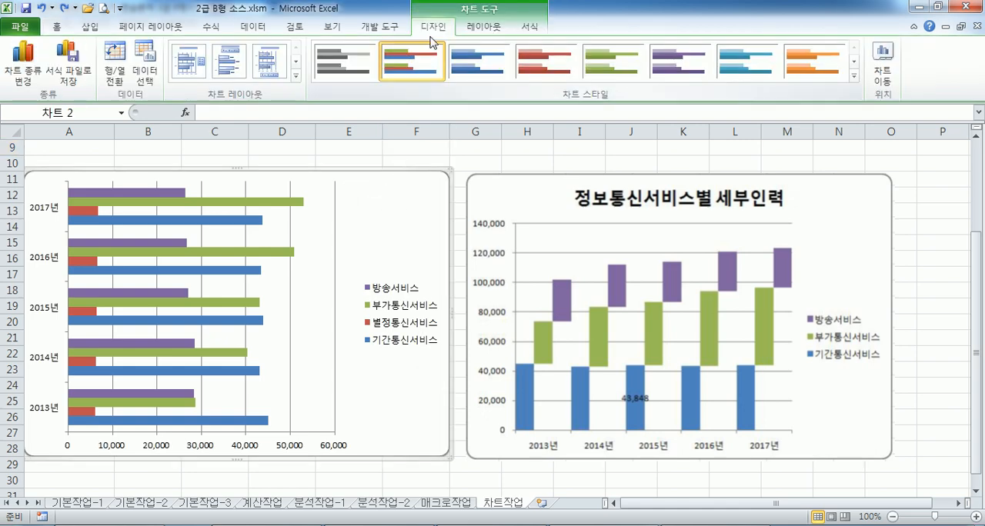
click(146, 66)
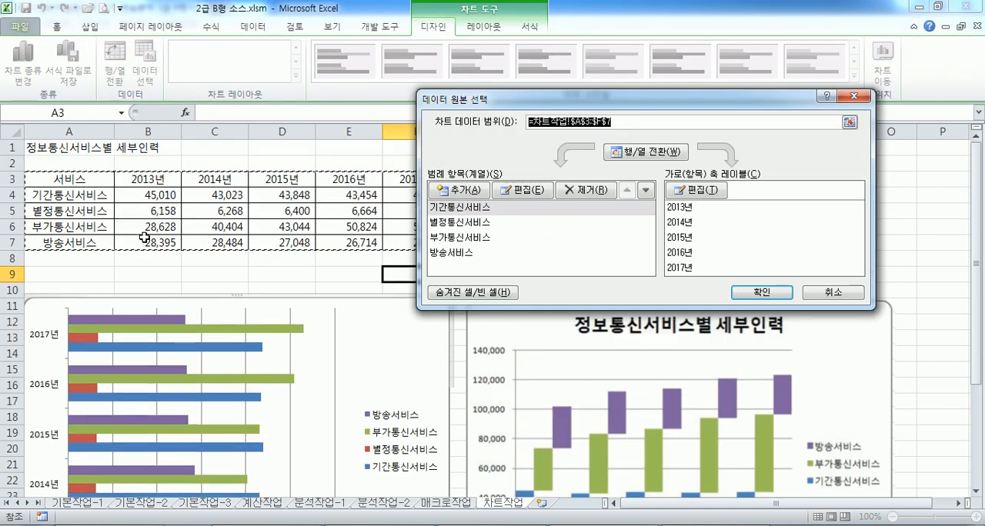
drag(92, 185, 419, 195)
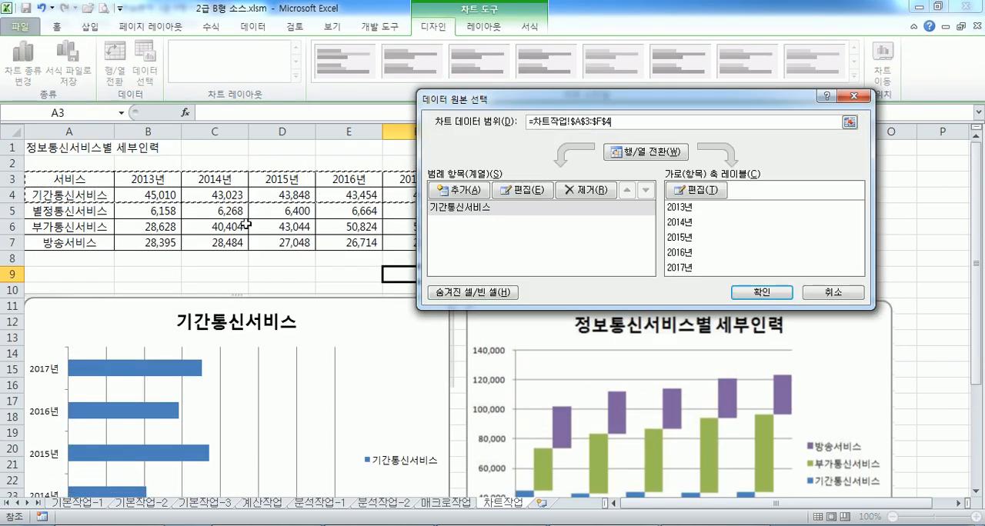
drag(72, 226, 415, 243)
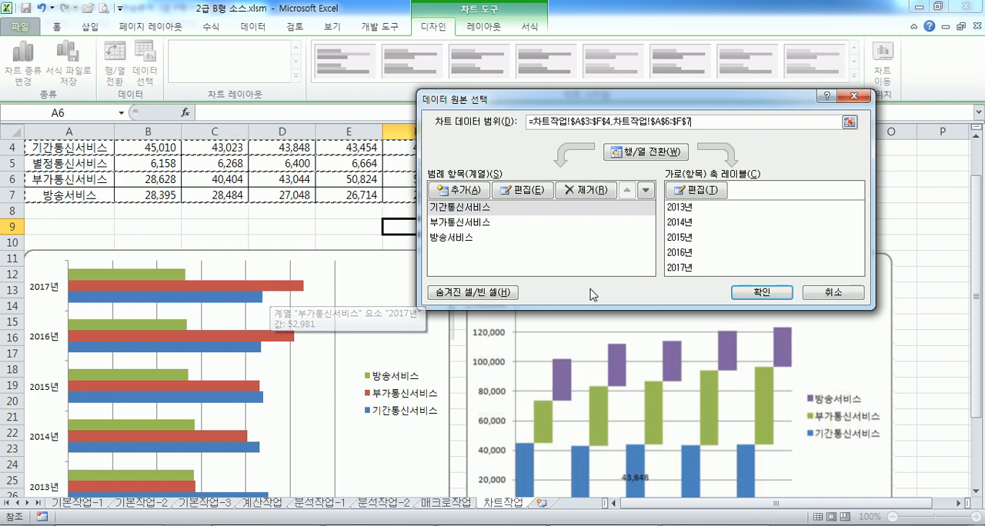
click(808, 294)
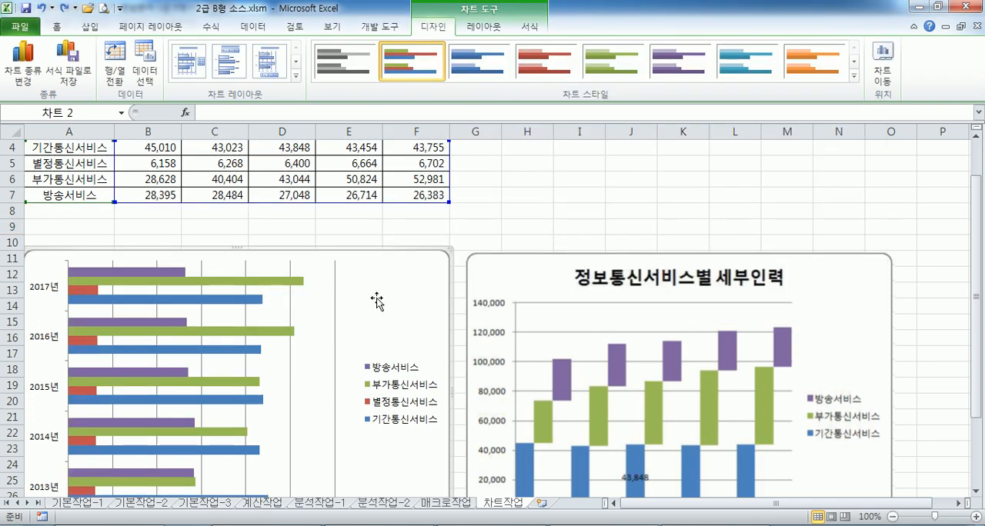
Remove the 별정통신서비스 series from the bar chart's data source
click(146, 73)
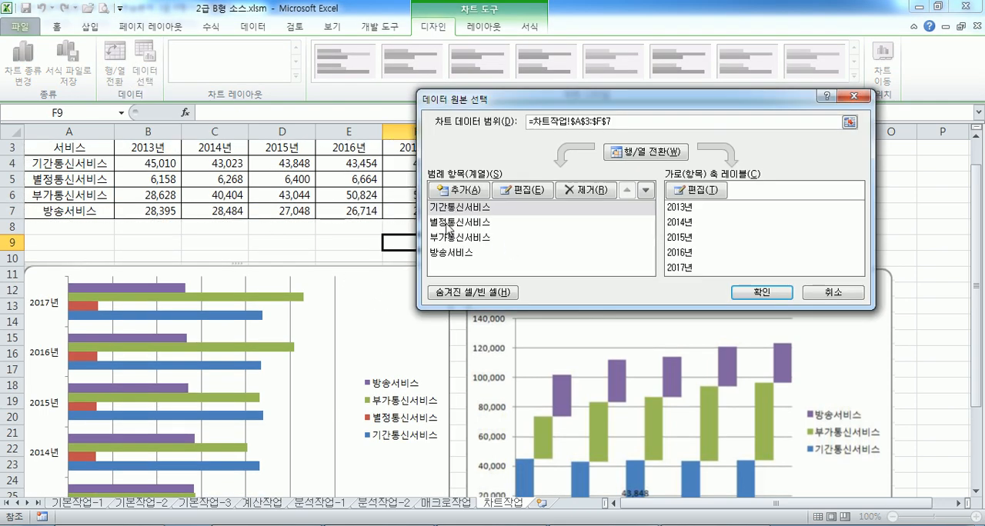
click(448, 223)
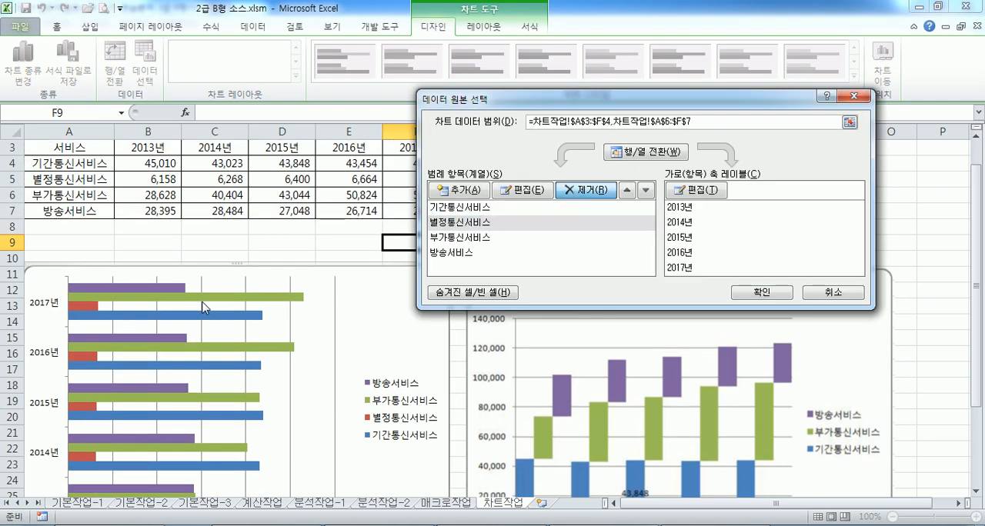
click(768, 292)
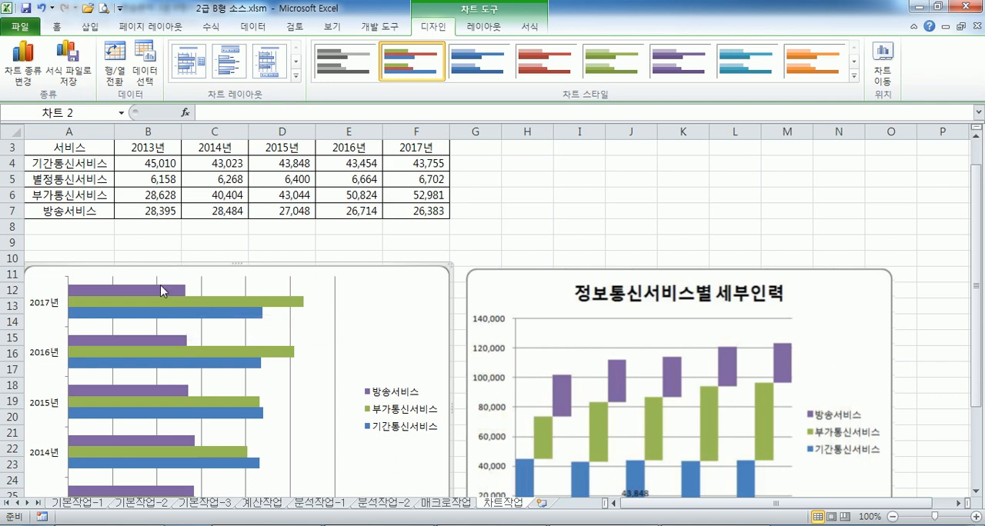
Change the chart type to stacked column (누적 세로 막대형)
scroll(764, 394, down, 2)
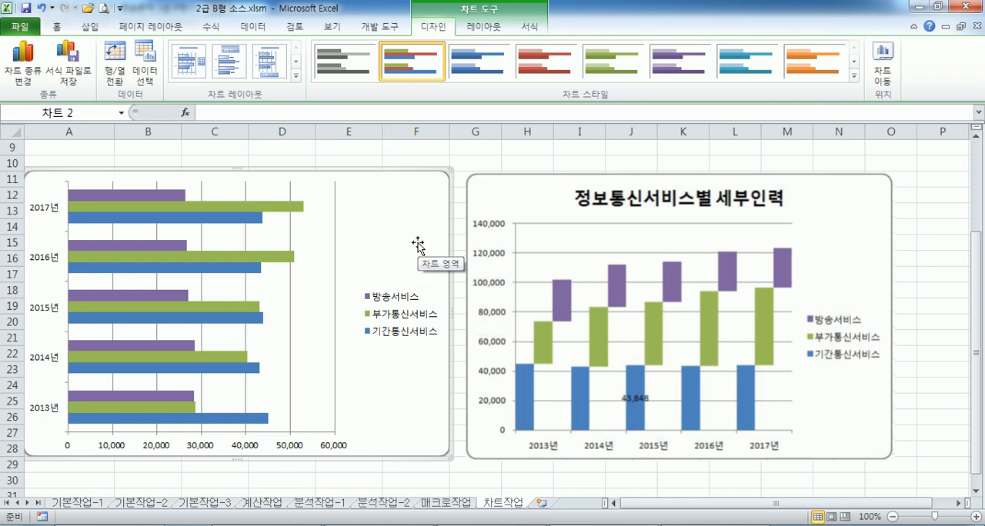
click(25, 71)
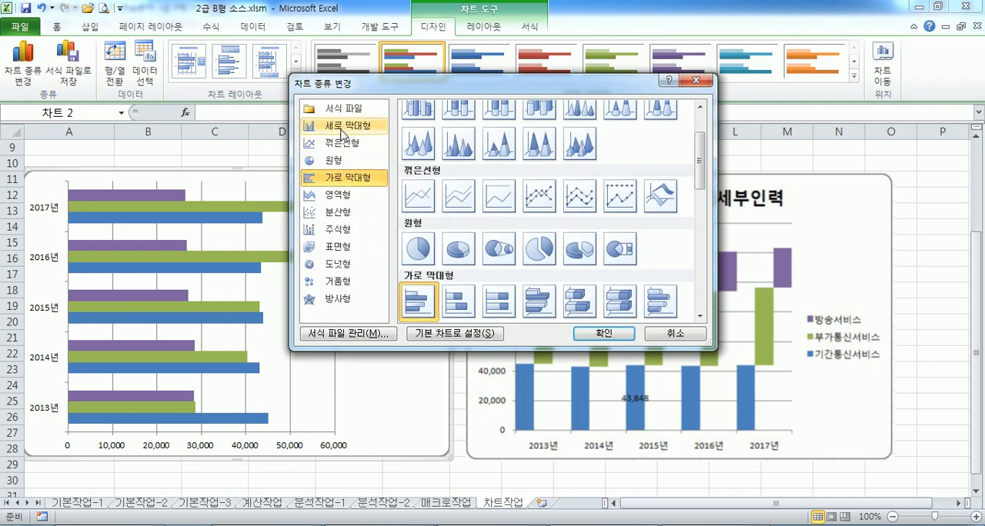
click(348, 128)
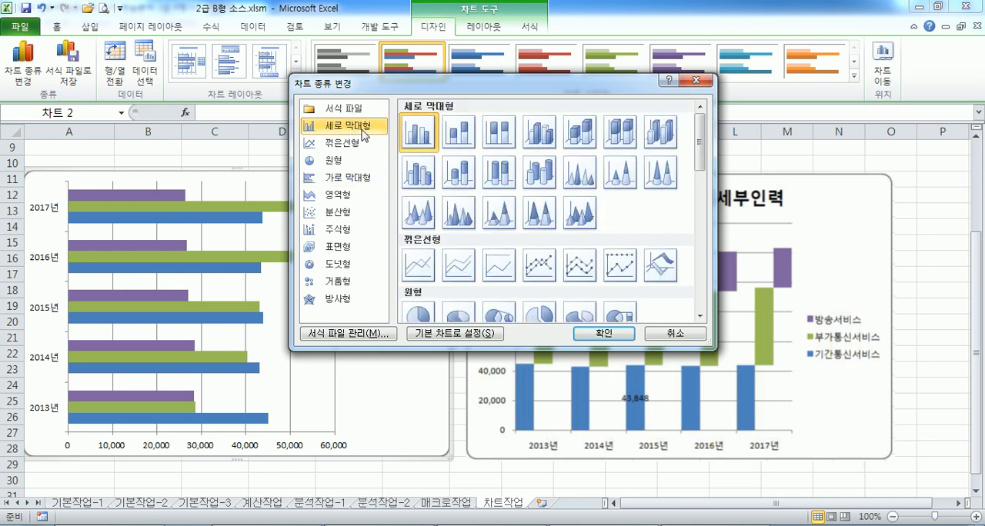
click(464, 140)
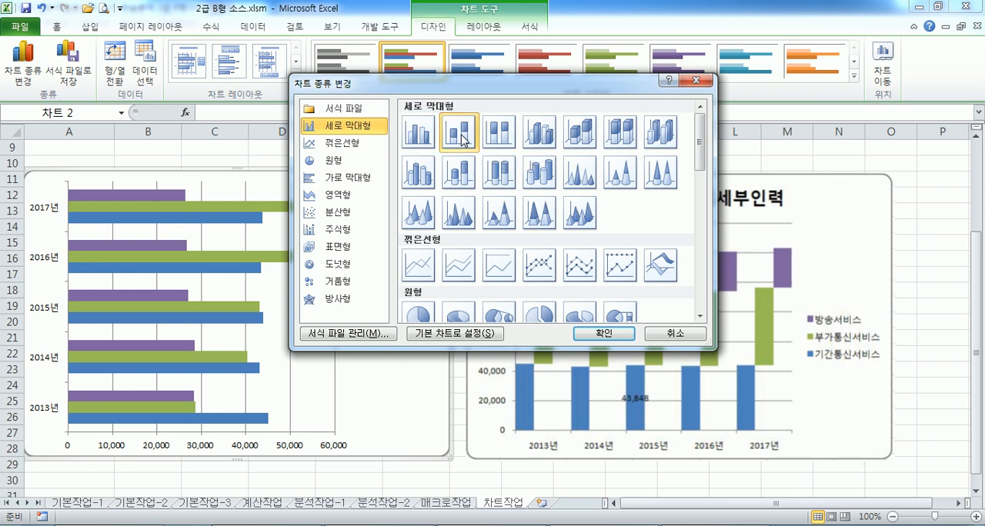
click(601, 333)
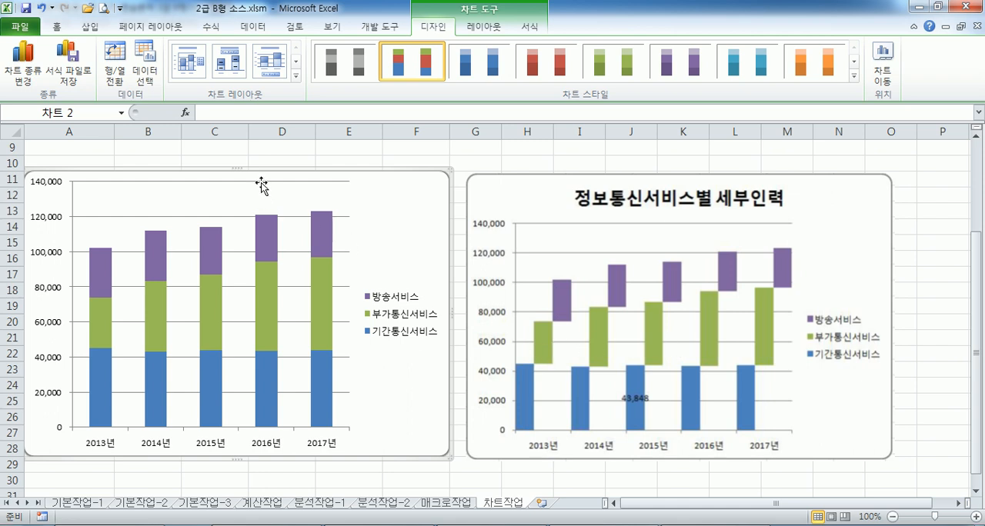
Add a title above the chart reading 정보통신서비스별 세부인력, replacing the placeholder text
click(484, 26)
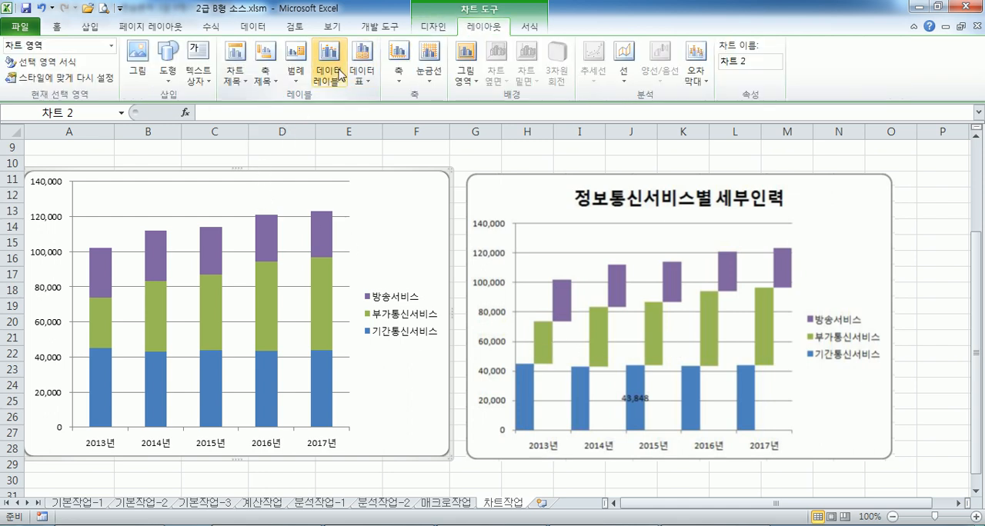
click(235, 73)
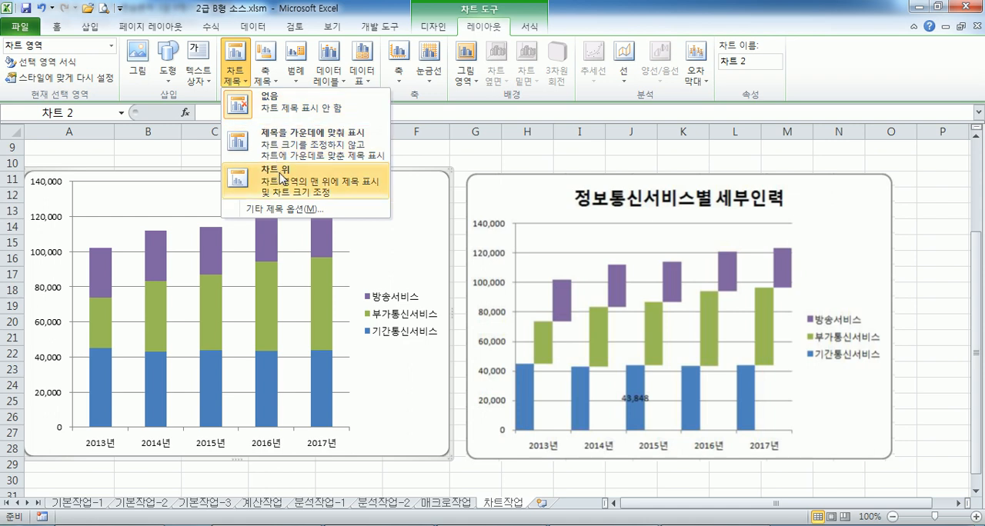
click(281, 175)
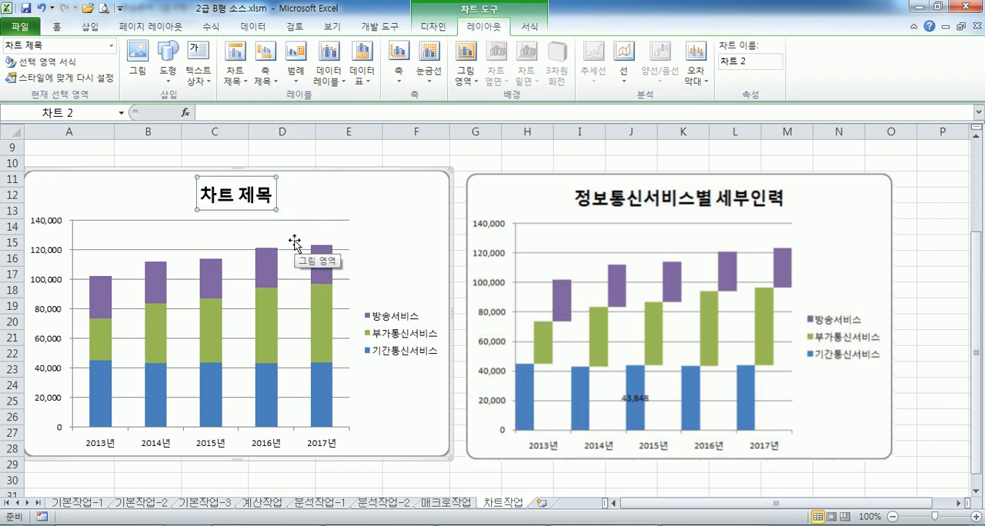
text(정보통)
text(신서비스별 세)
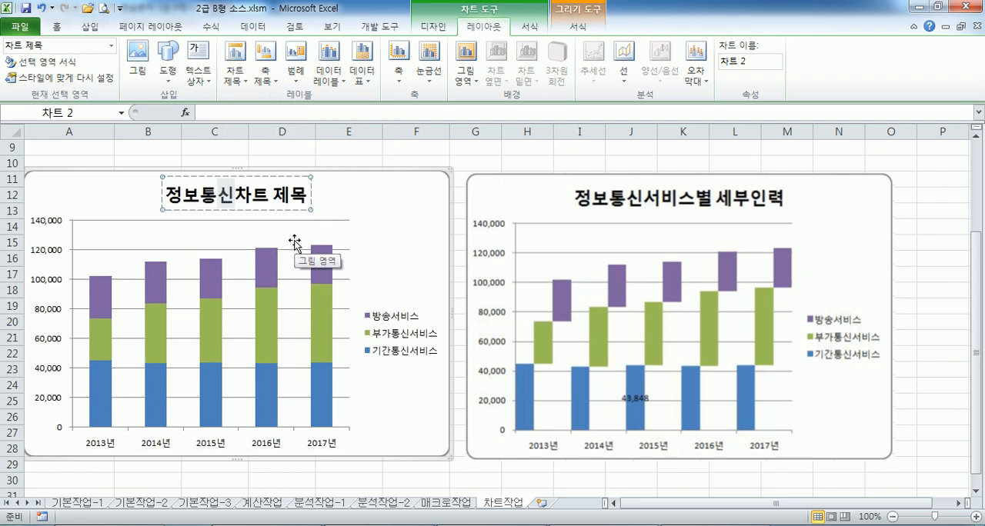
text(부인력)
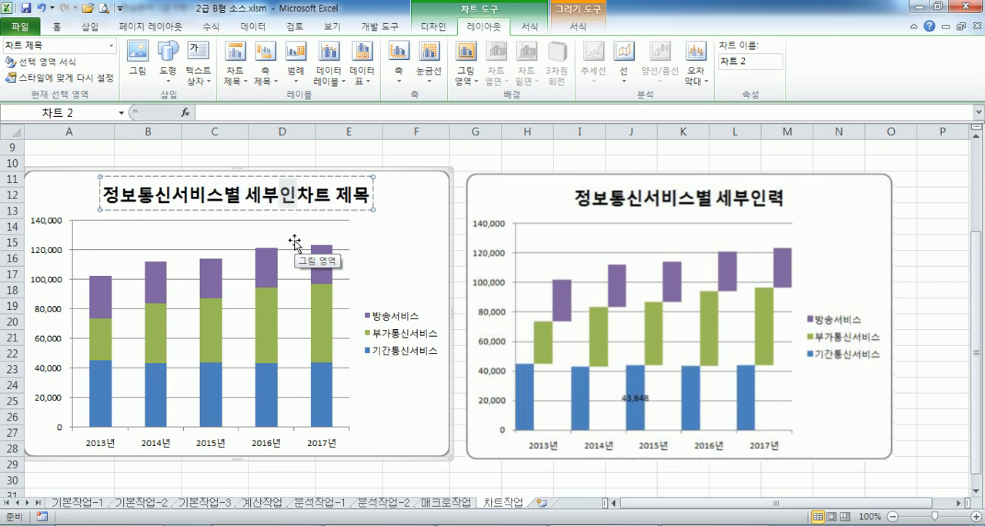
key(Delete)
key(Delete)
key(Delete)
key(Delete)
key(Delete)
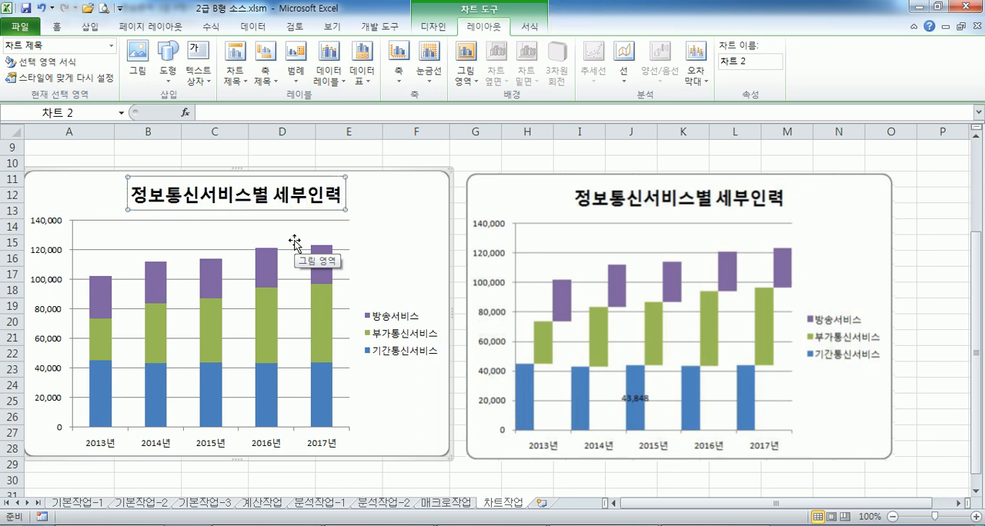
click(405, 244)
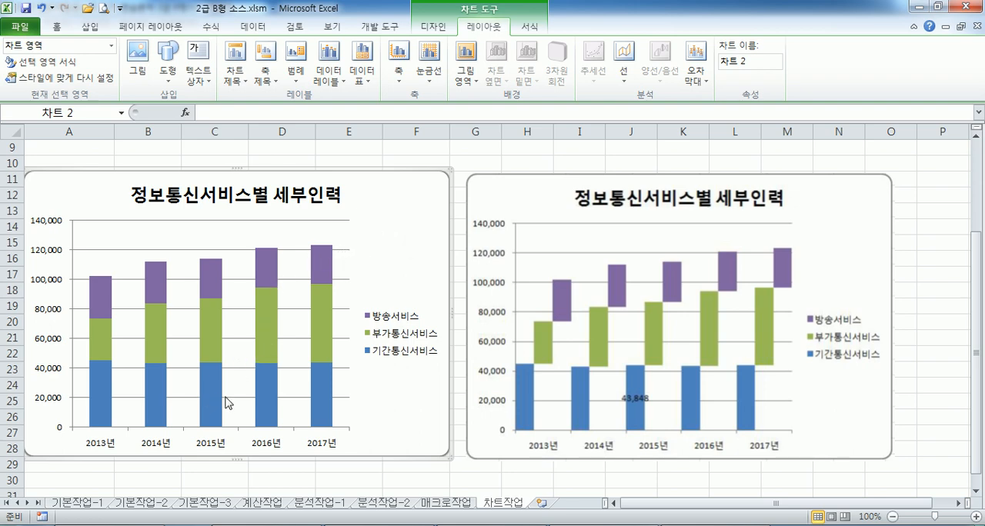
Add a centred data label to only the 2015년 column of the 기간통신서비스 series
scroll(220, 400, down, 2)
click(213, 304)
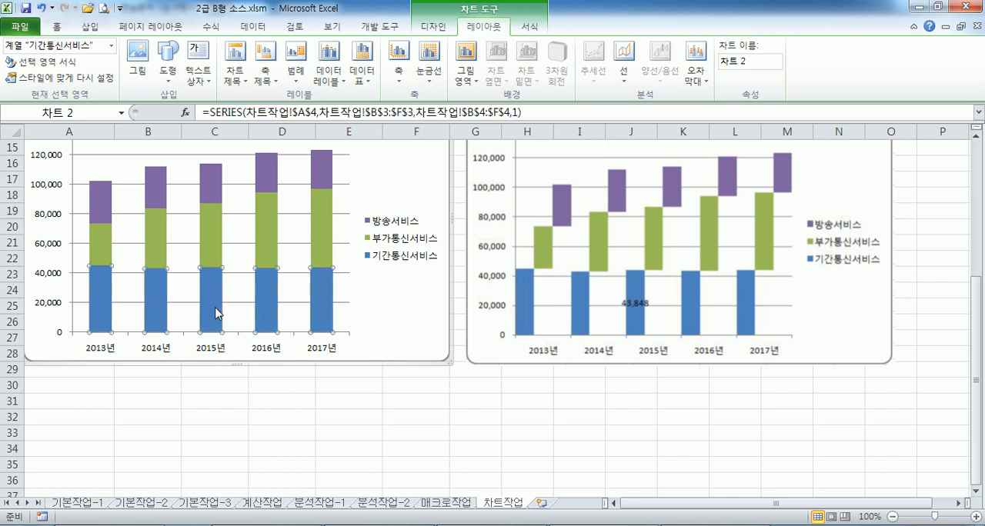
click(212, 299)
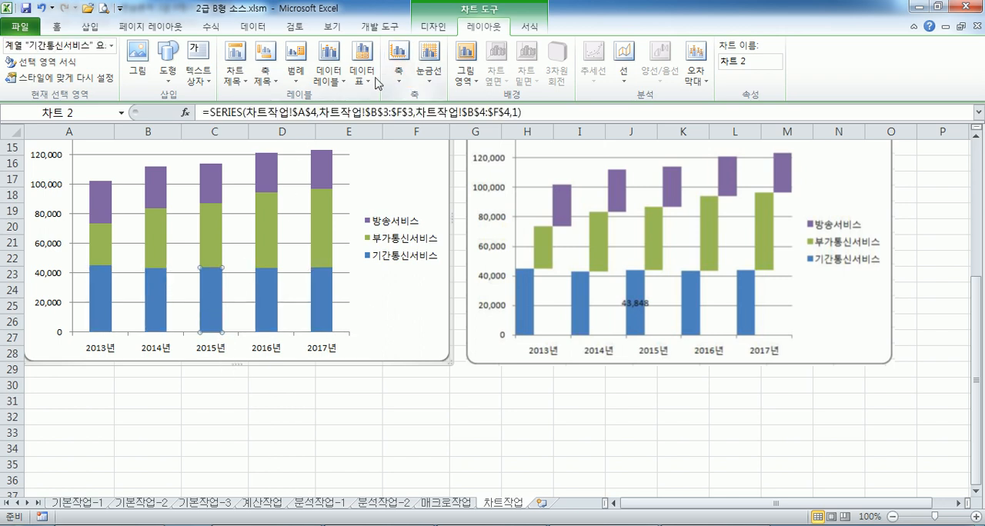
click(328, 71)
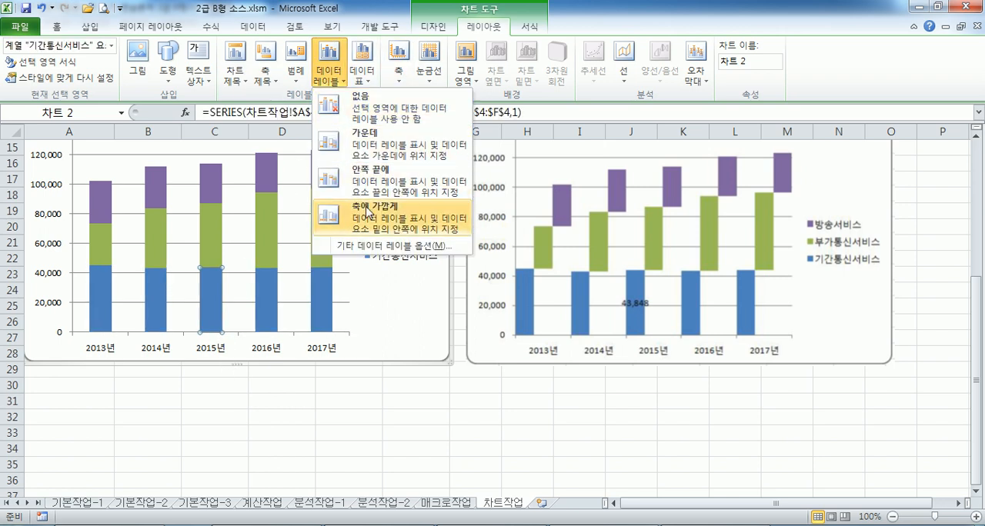
click(372, 146)
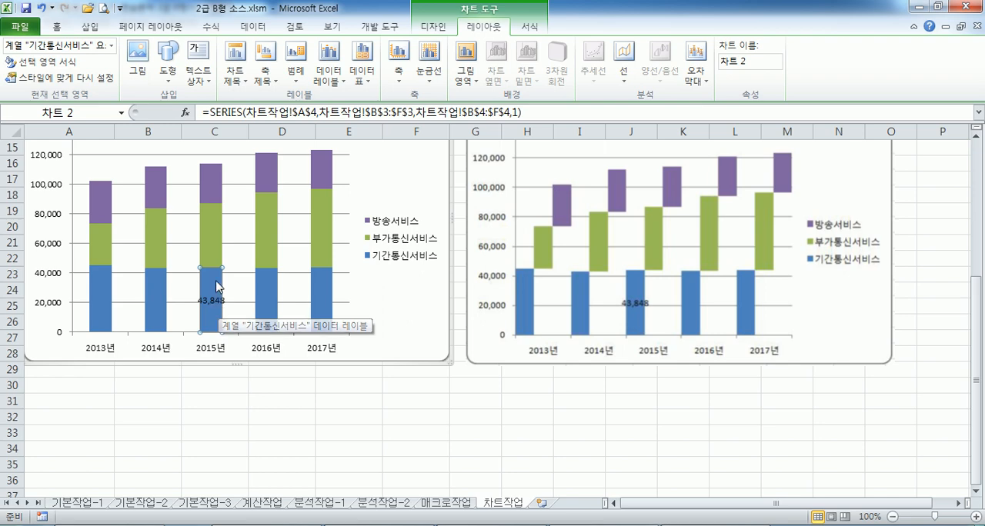
click(392, 191)
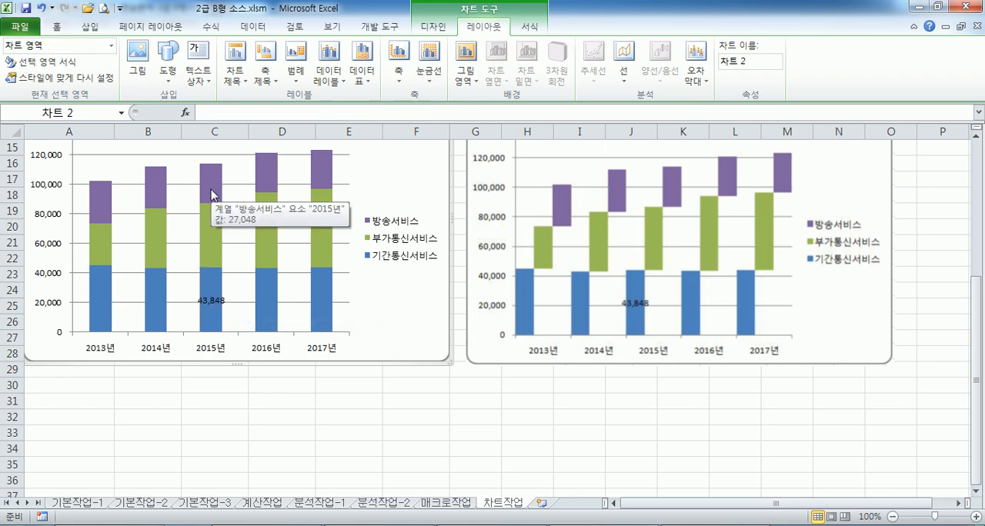
Set the series overlap (계열 겹치기) of the stacked column chart's series to 0%
double_click(211, 194)
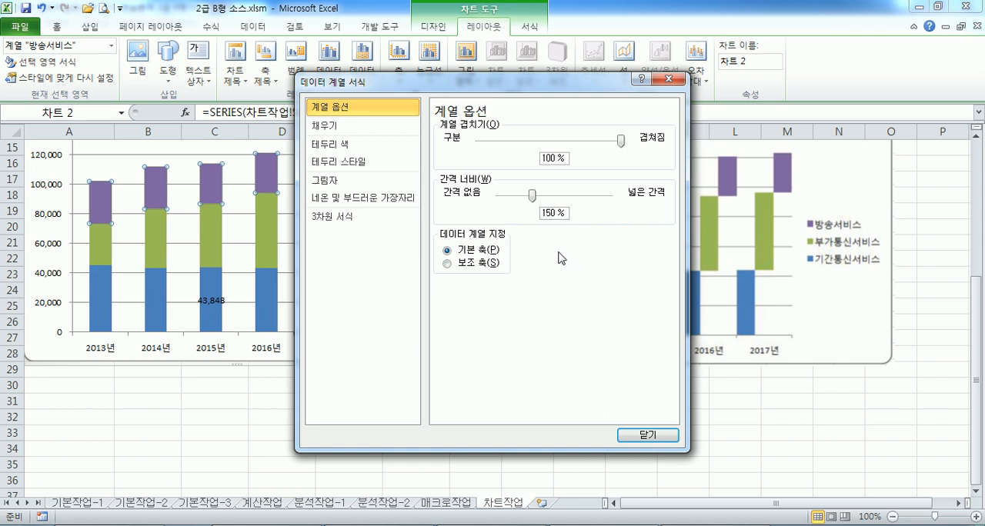
click(624, 142)
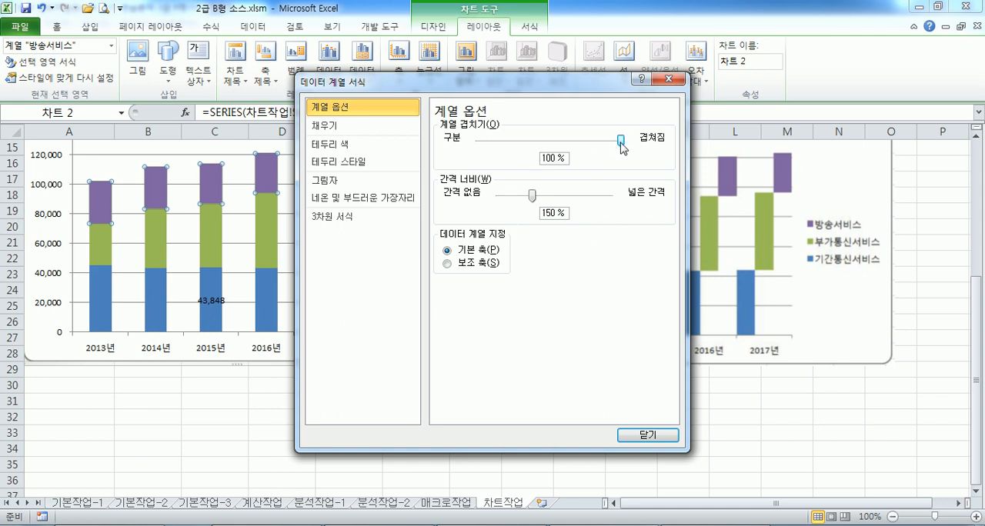
click(487, 142)
click(488, 145)
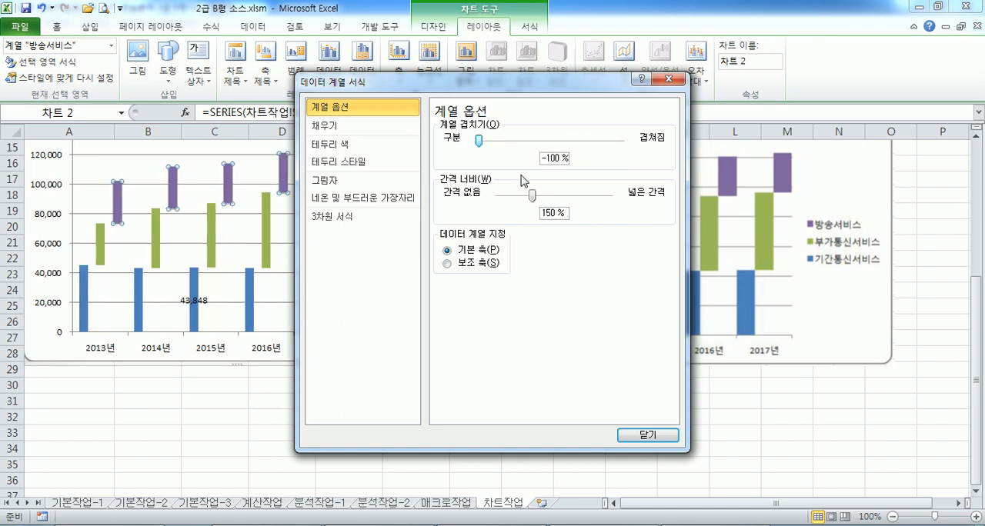
drag(482, 144, 550, 140)
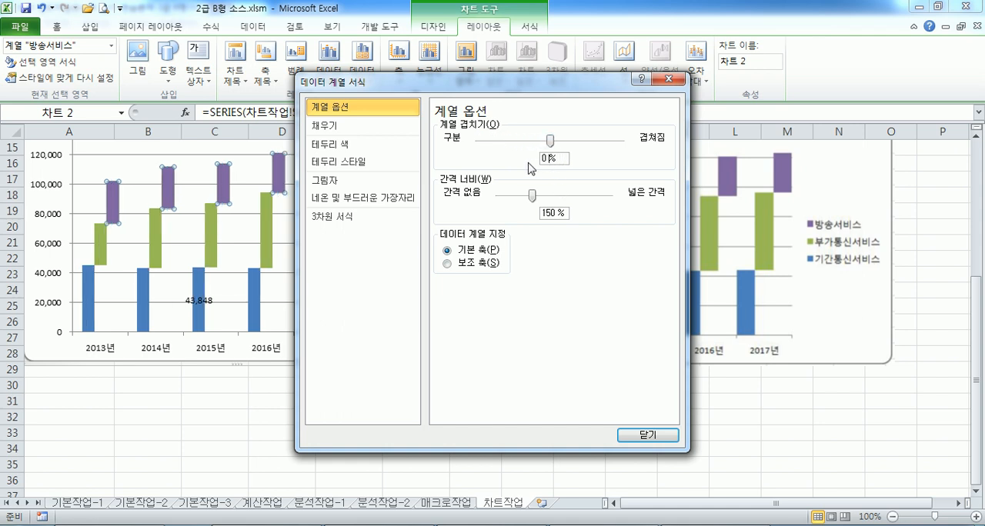
click(555, 155)
key(BackSpace)
key(BackSpace)
key(BackSpace)
text(0)
key(Tab)
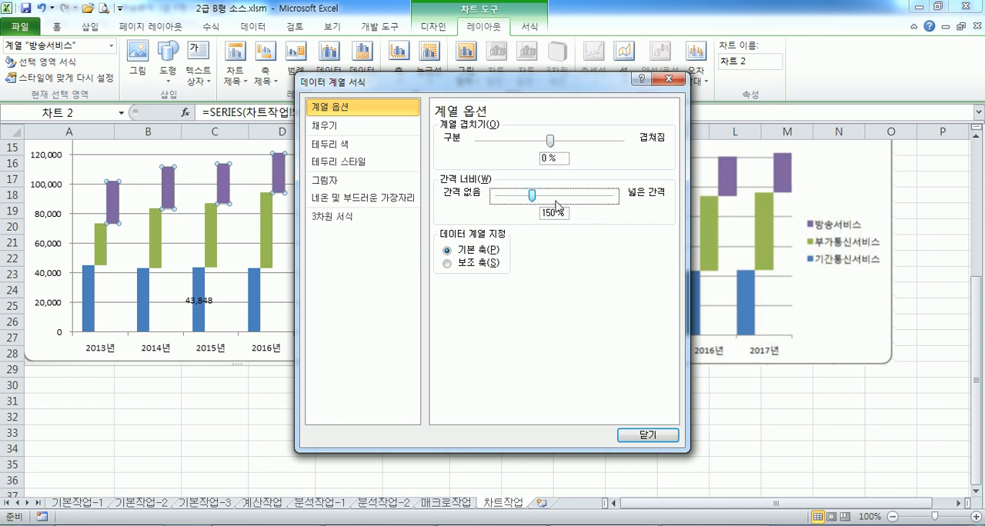
Reduce the series gap width (간격 너비) to 0% and close the series formatting
drag(531, 199, 483, 200)
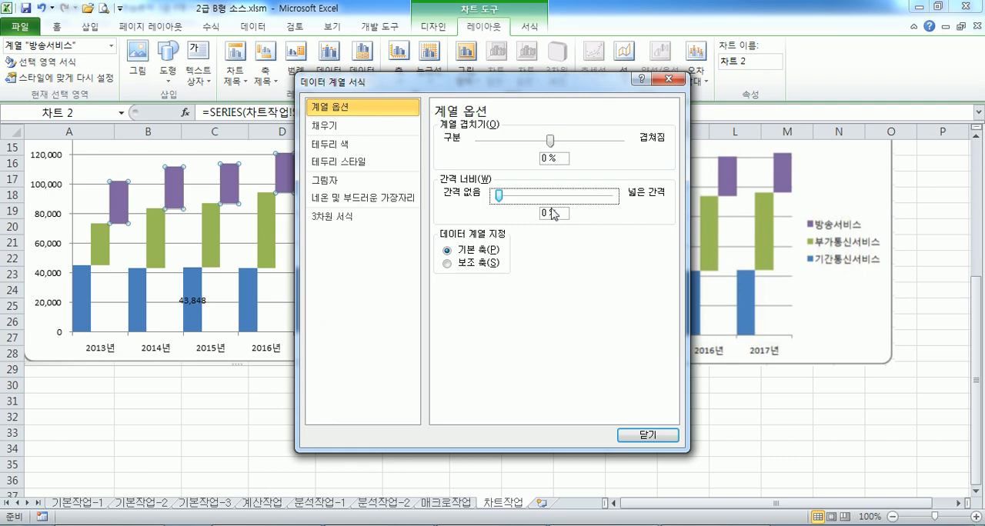
click(647, 435)
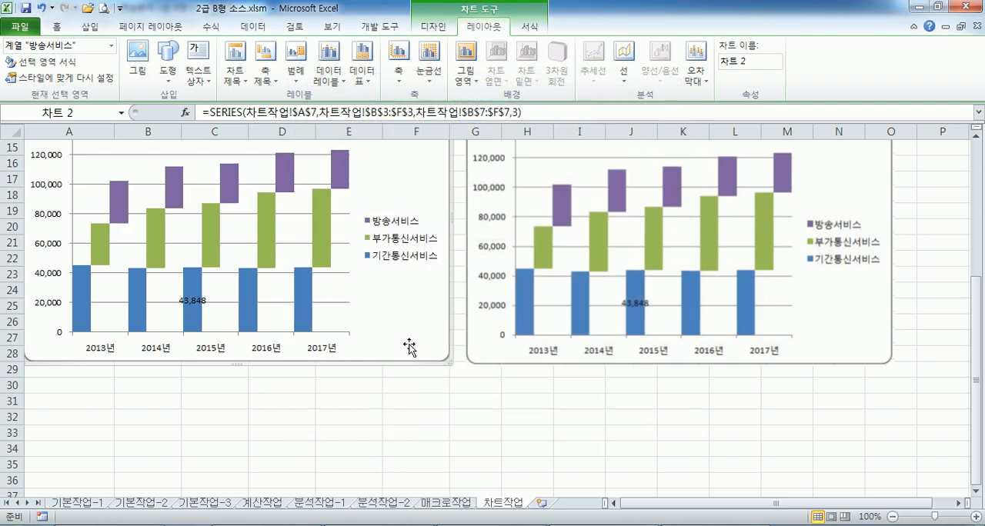
click(409, 348)
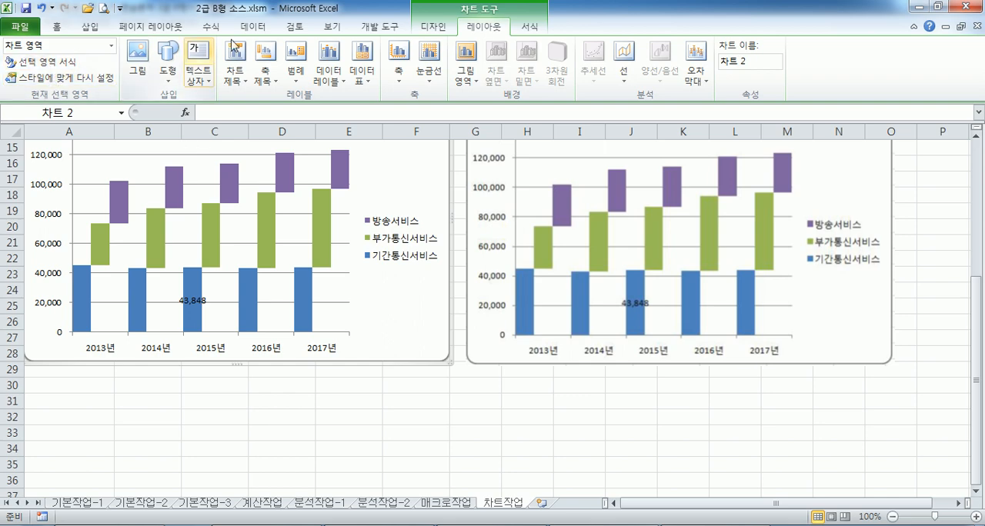
Review the chart's source data range and legend entries, and leave the selection without changes
click(434, 27)
click(145, 58)
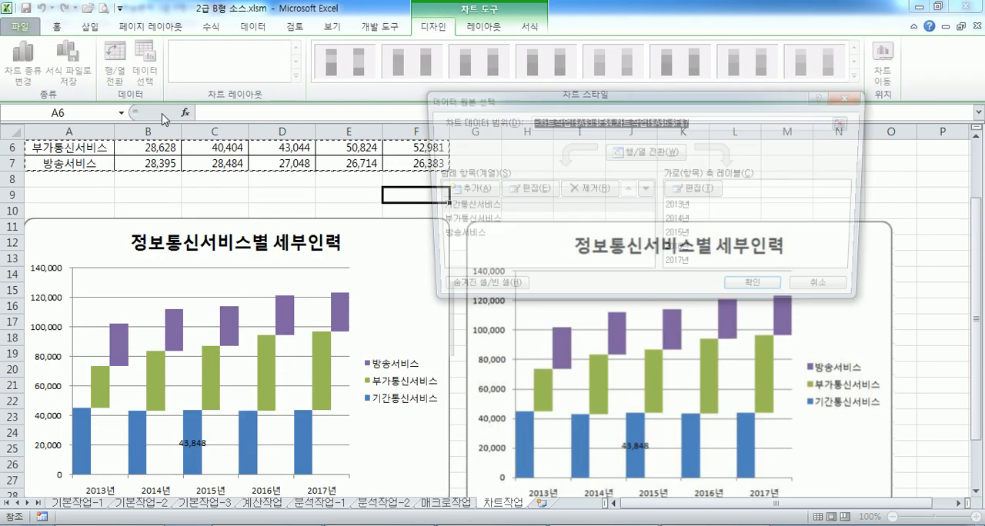
scroll(209, 270, up, 2)
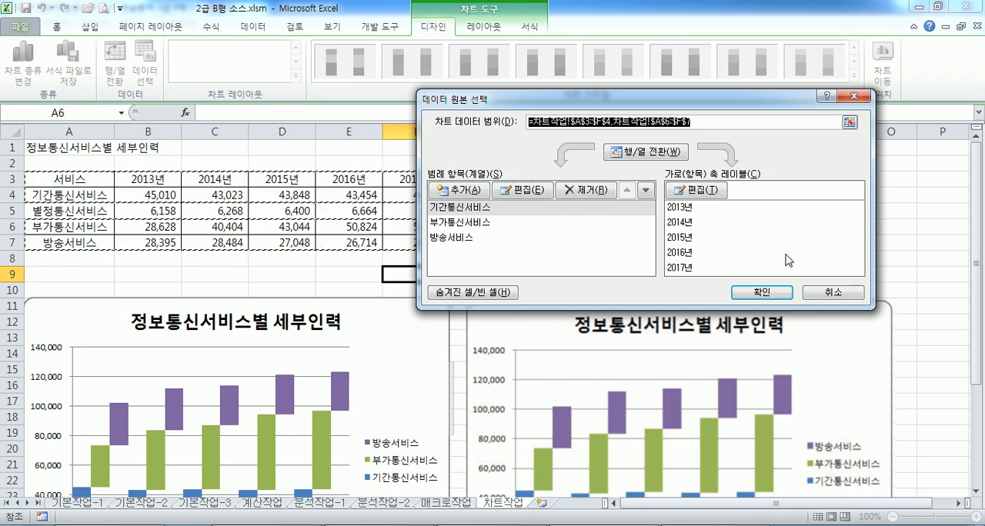
click(825, 292)
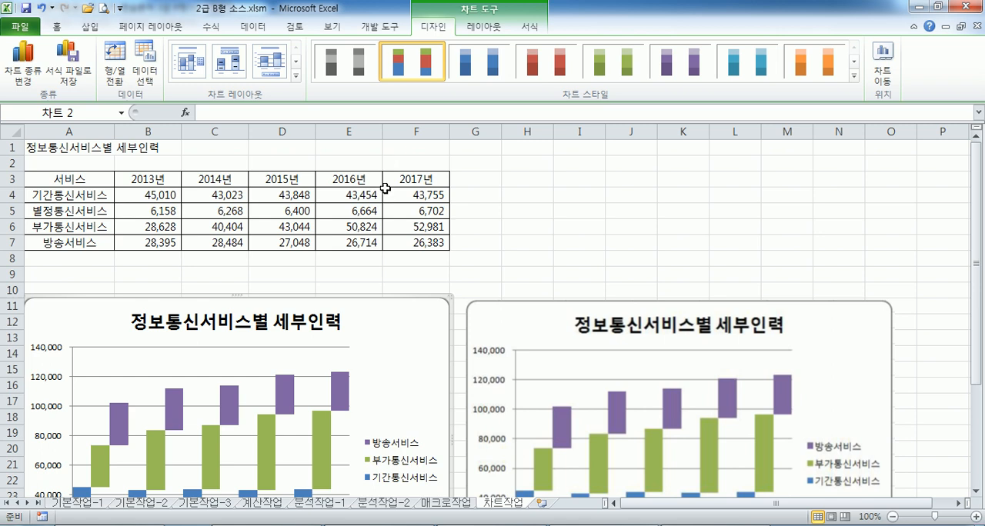
Switch to the Notepad question file to review the 차트작업 instructions, and return to the Excel workbook
scroll(390, 385, down, 2)
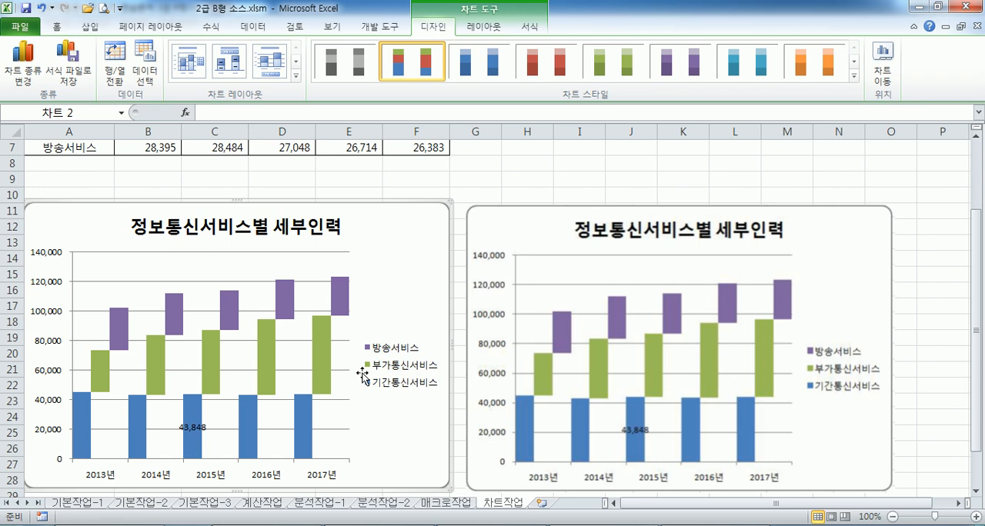
key(alt+Tab)
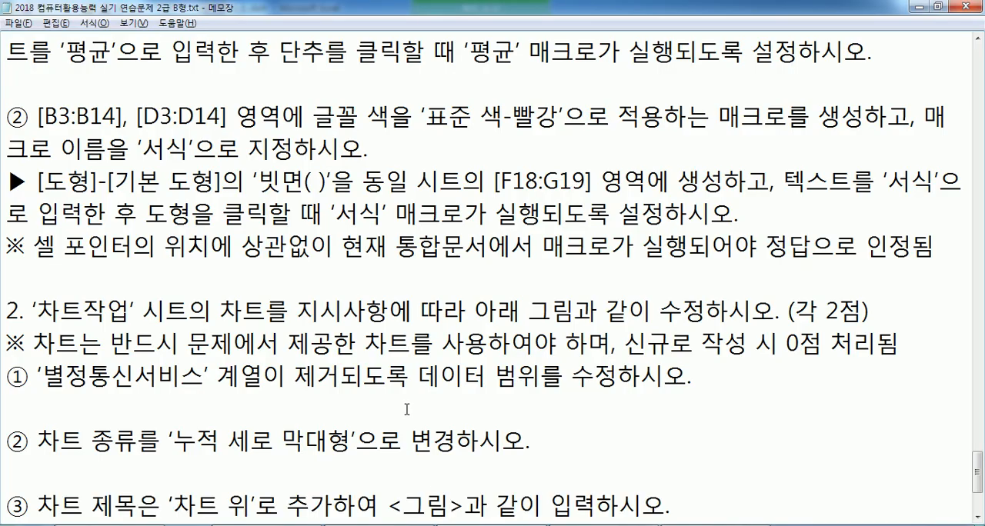
scroll(338, 315, down, 2)
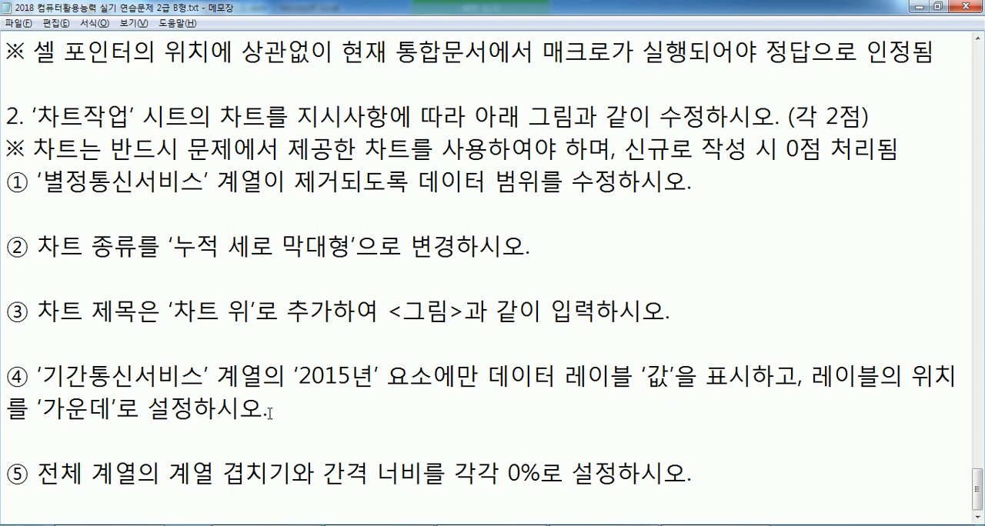
scroll(273, 407, up, 7)
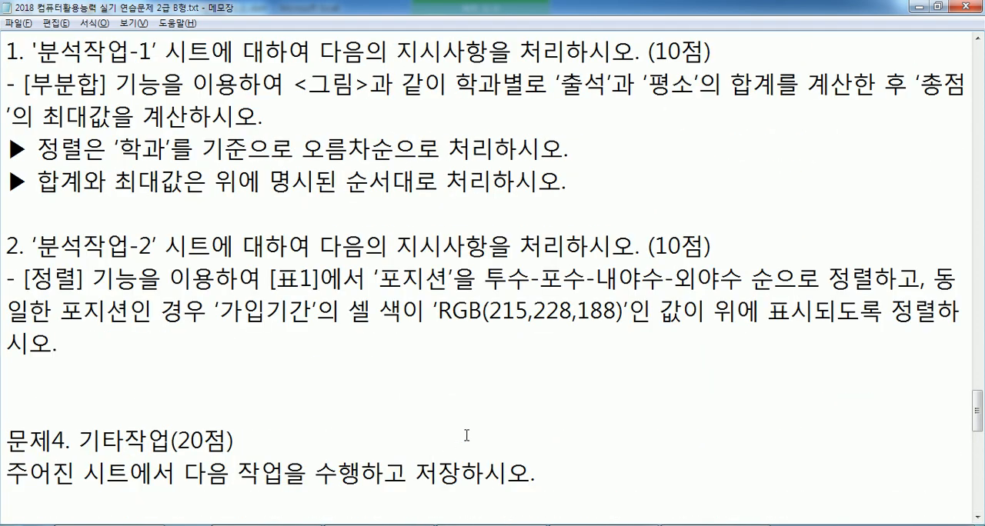
key(alt+Tab)
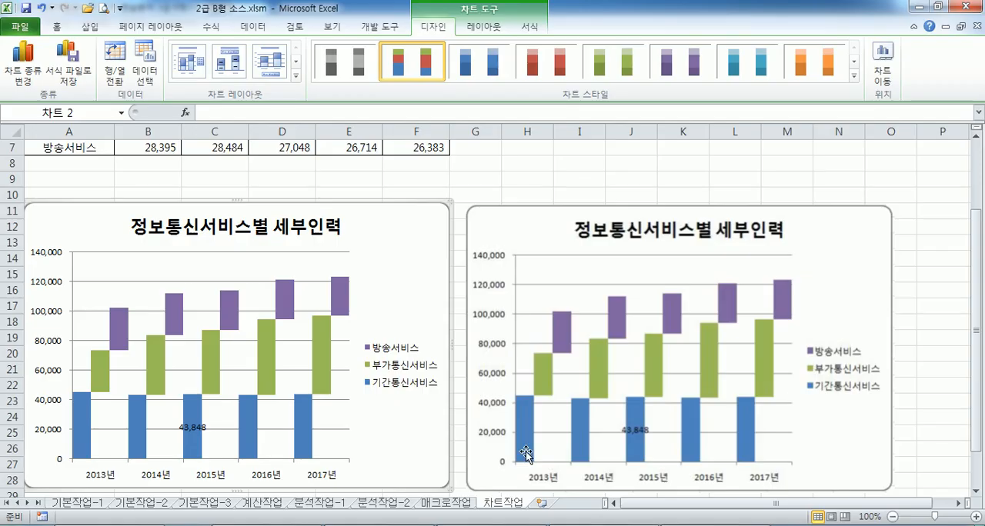
Open and close the formatting of the 방송서비스 series, and select the 기간통신서비스 series and the plot area
scroll(387, 331, down, 5)
scroll(388, 336, up, 2)
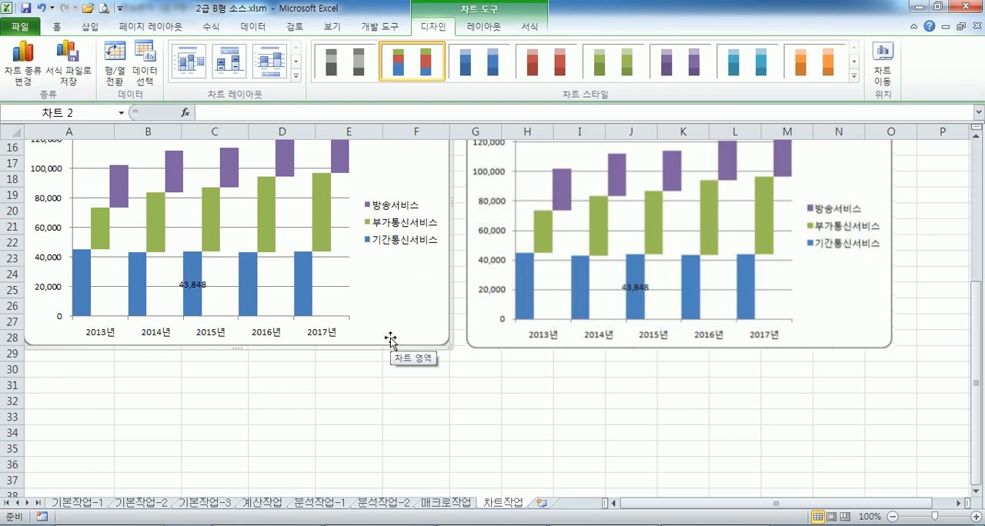
scroll(390, 341, up, 1)
click(346, 211)
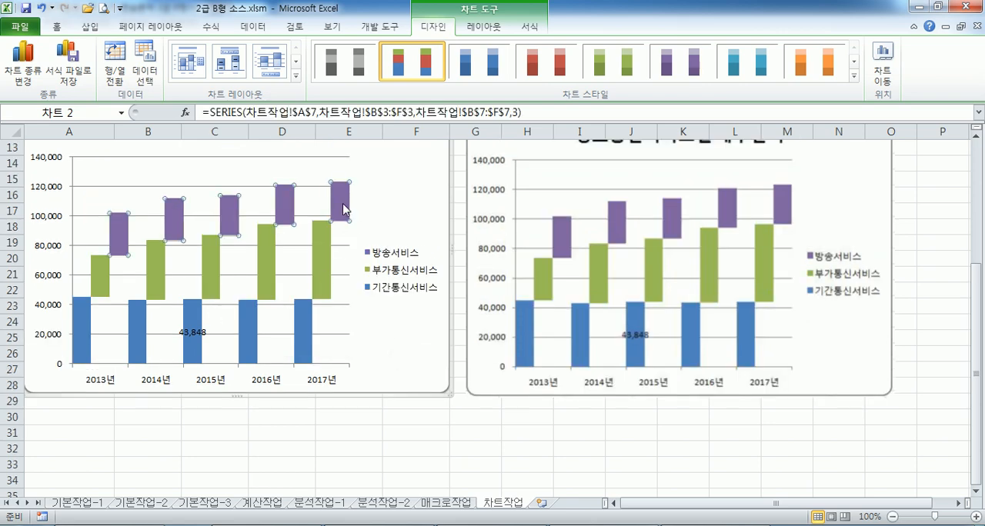
double_click(343, 204)
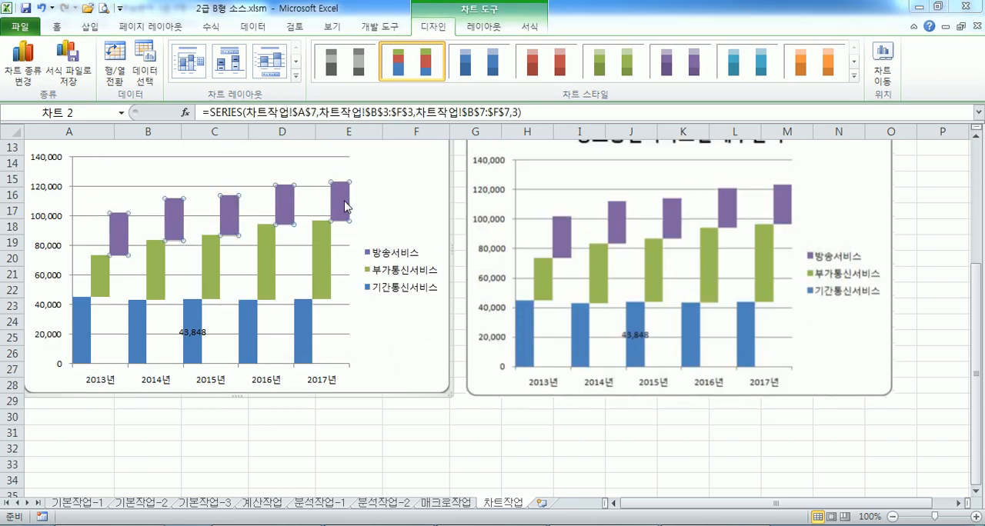
click(637, 435)
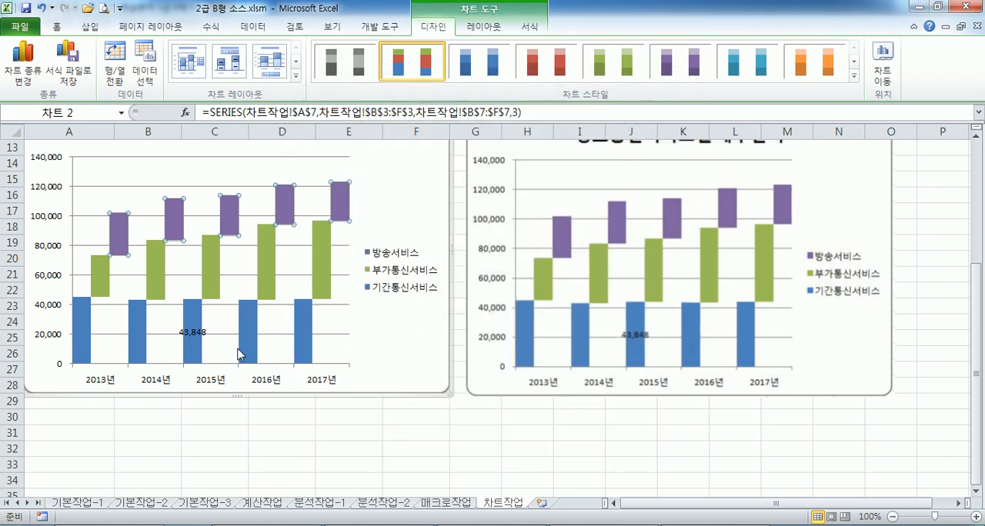
click(250, 347)
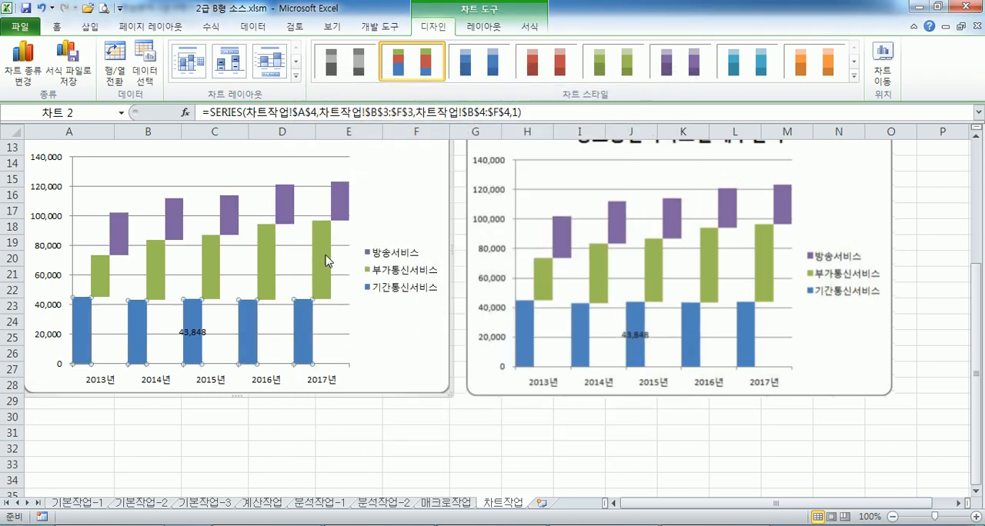
click(336, 330)
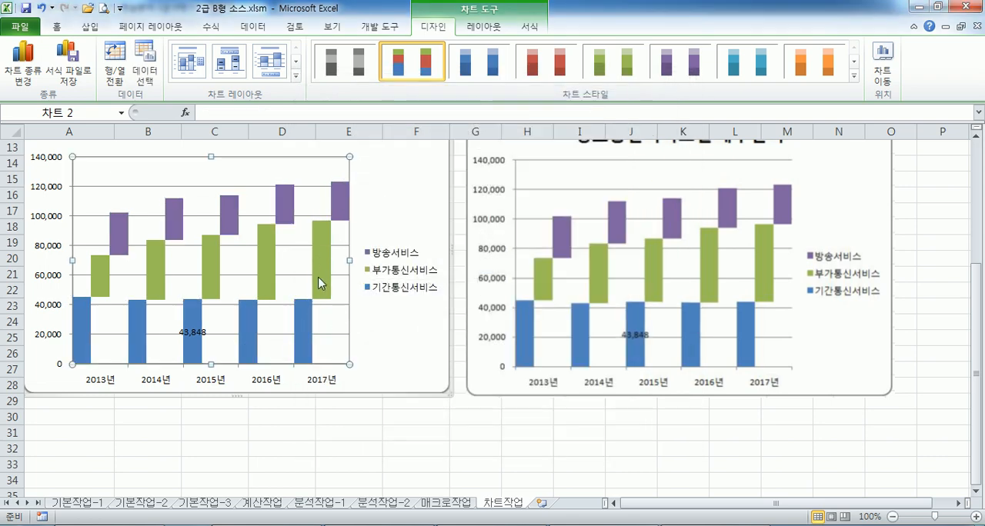
Check the overlap and gap width options of the 부가통신서비스 series, keeping the chart visible beside the dialog
double_click(322, 279)
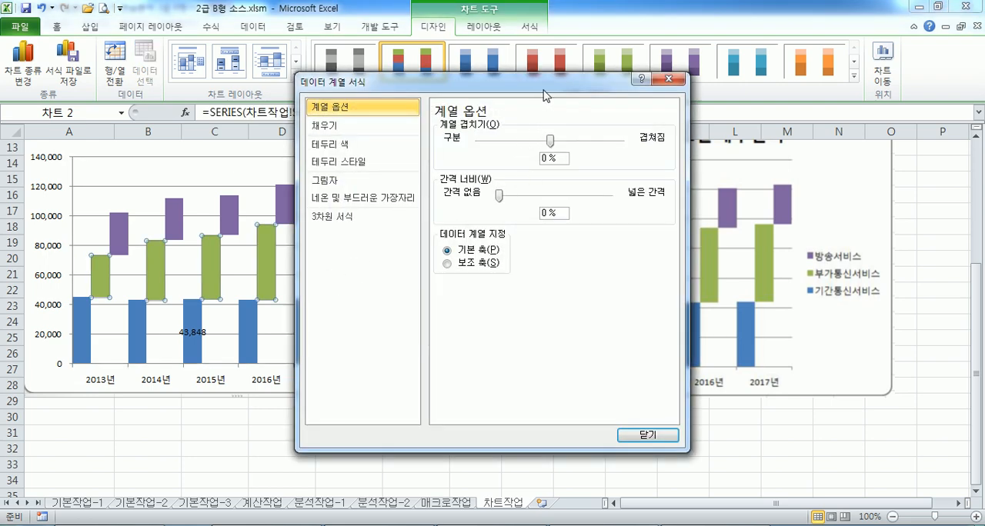
drag(545, 95, 633, 89)
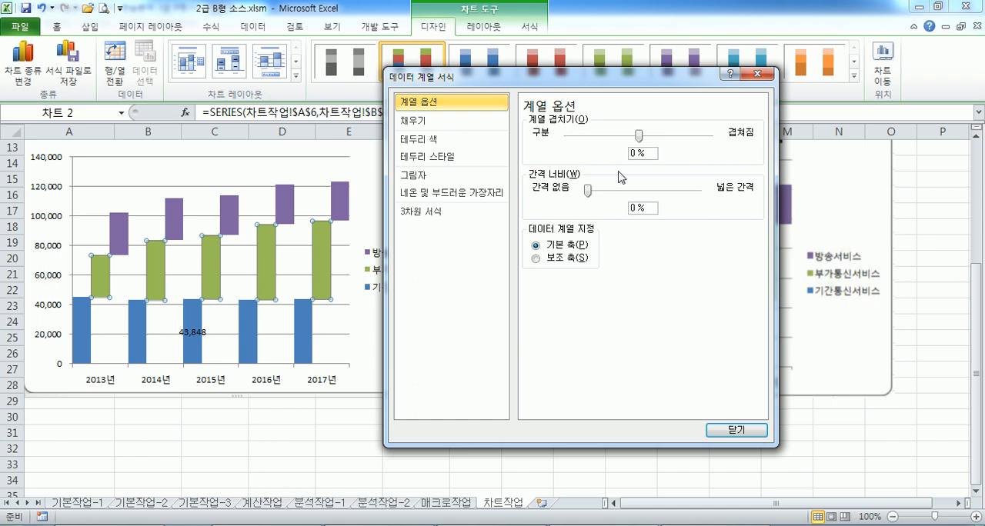
key(Escape)
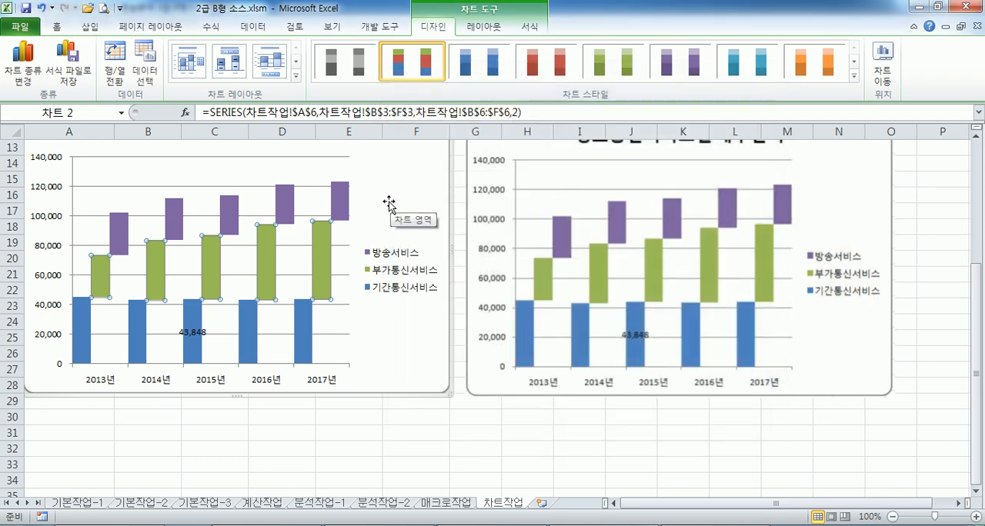
key(ctrl+1)
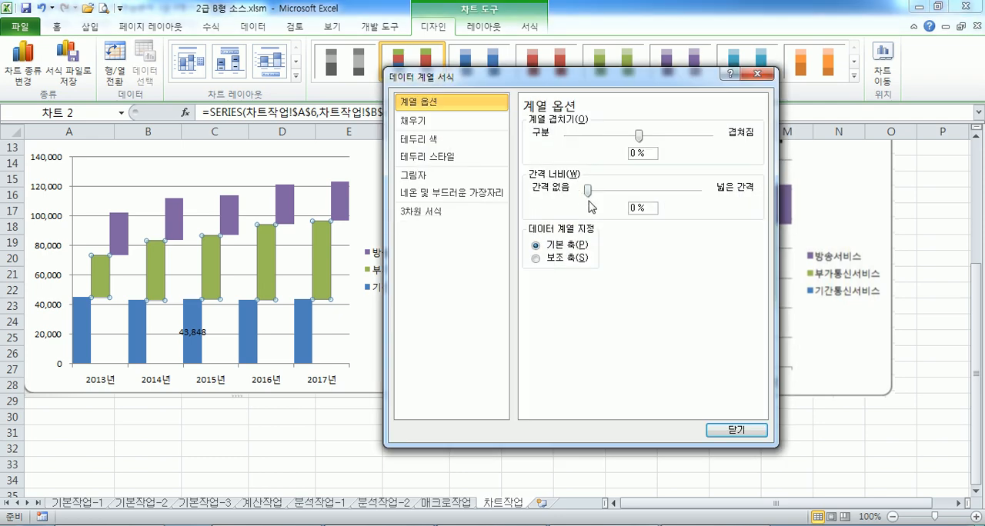
key(Escape)
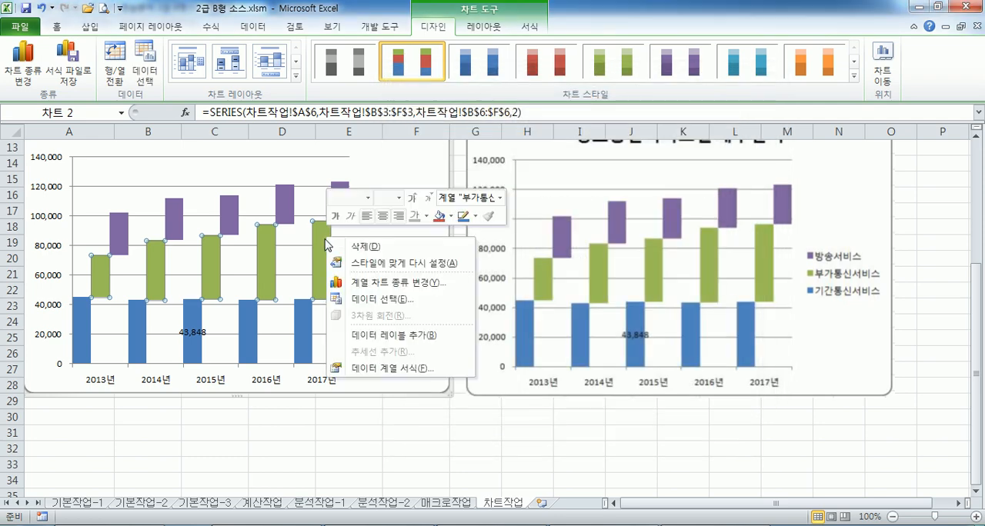
Try a series overlap of 85% through the 부가통신서비스 series formatting
right_click(327, 238)
click(389, 369)
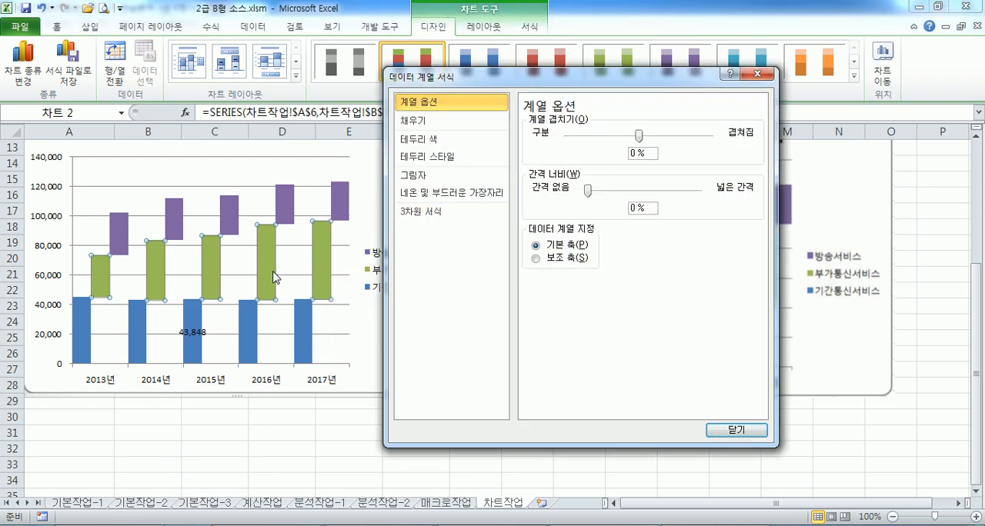
drag(461, 76, 525, 71)
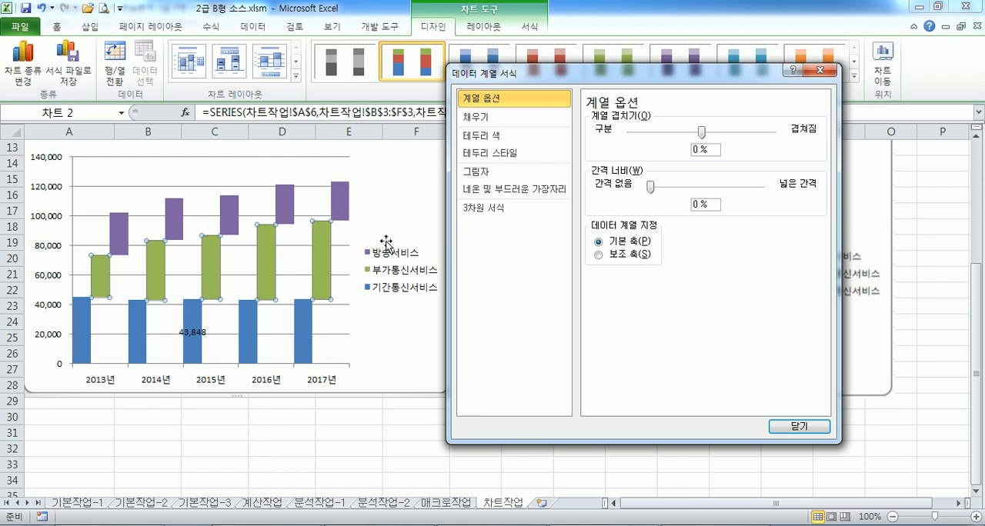
drag(702, 132, 762, 133)
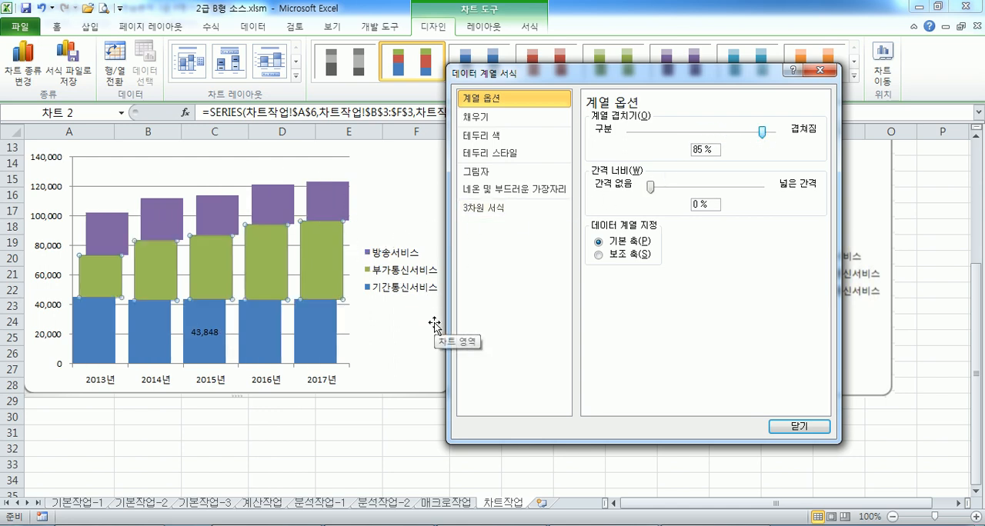
key(Escape)
Return the series overlap to 0% through the 2017년 column of 부가통신서비스, and deselect the chart
click(332, 267)
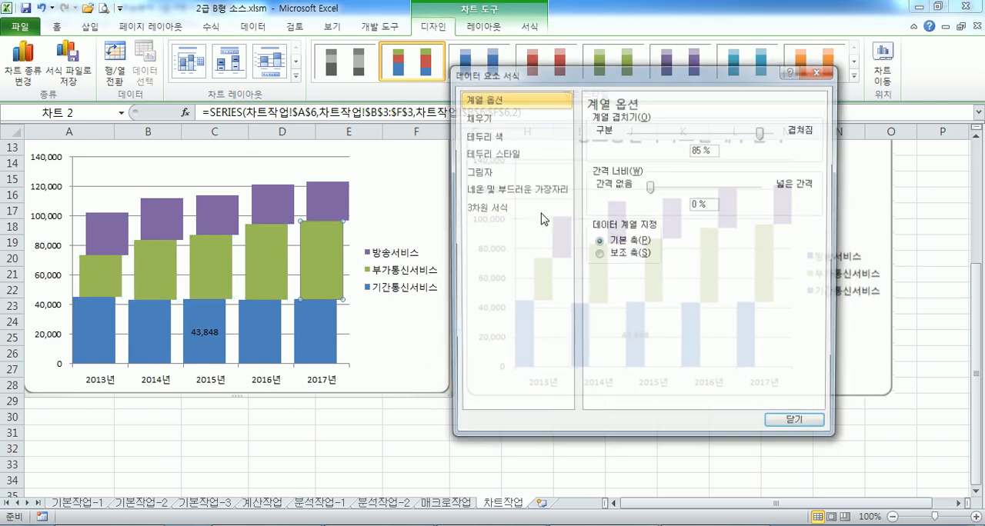
double_click(333, 267)
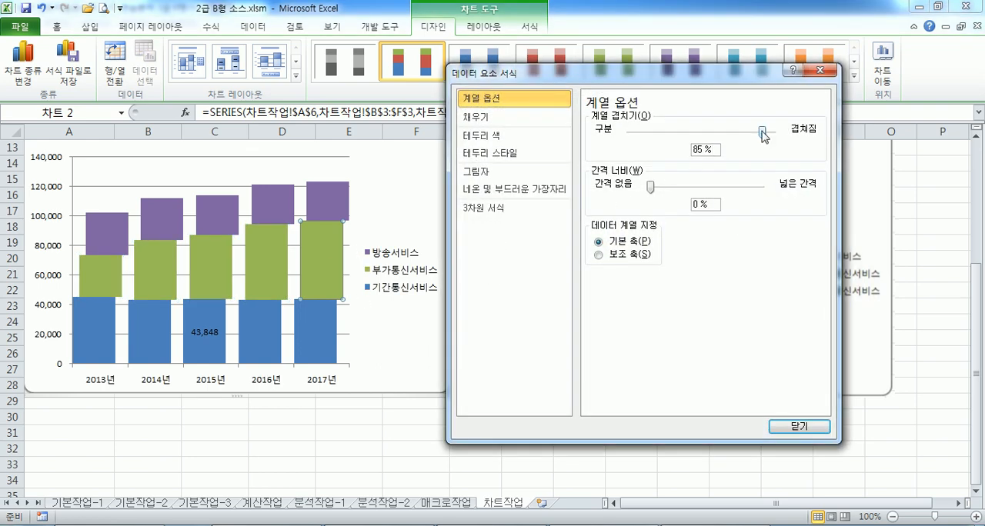
drag(764, 132, 718, 142)
key(BackSpace)
key(BackSpace)
key(BackSpace)
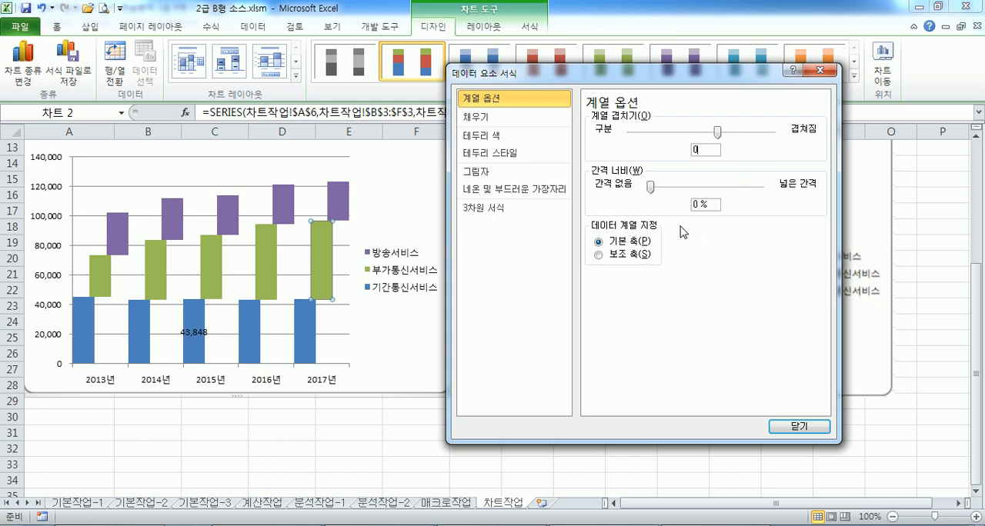
key(Tab)
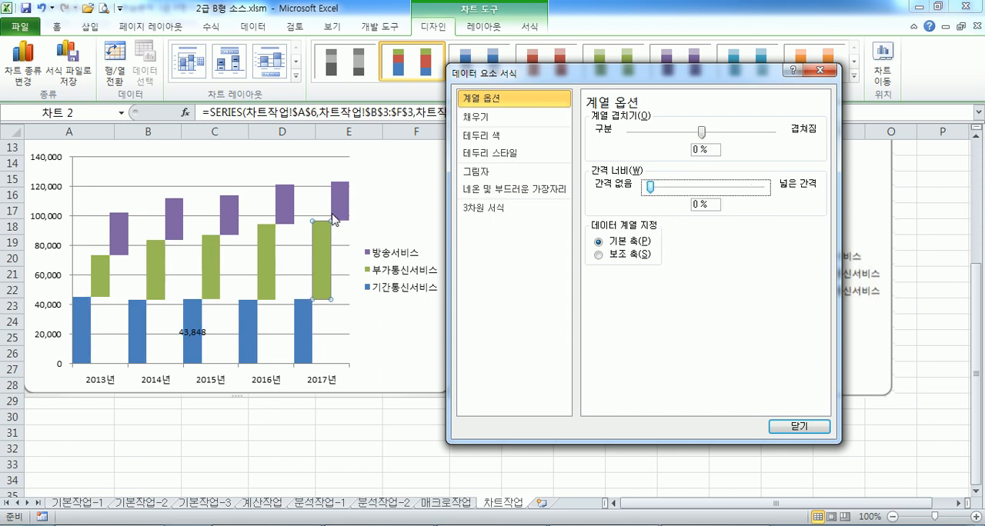
key(Tab)
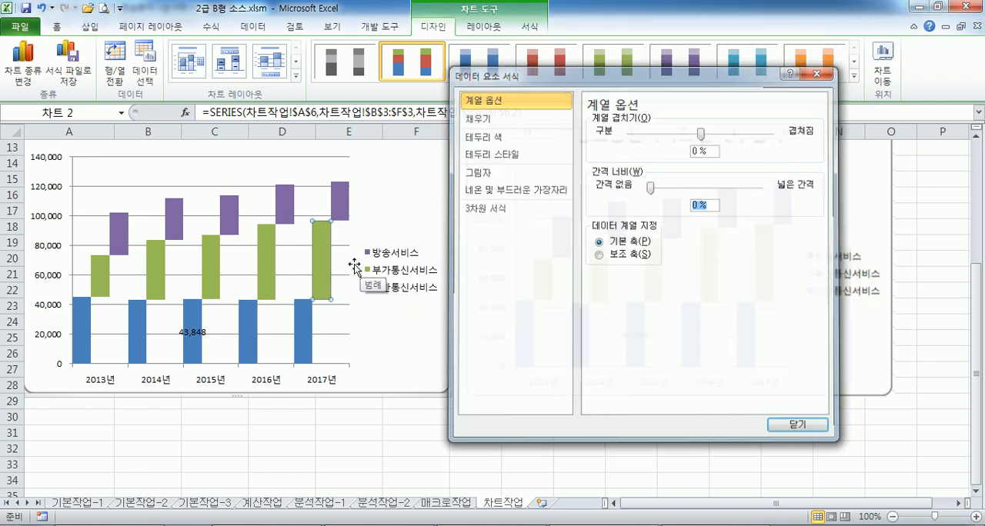
key(Escape)
click(448, 421)
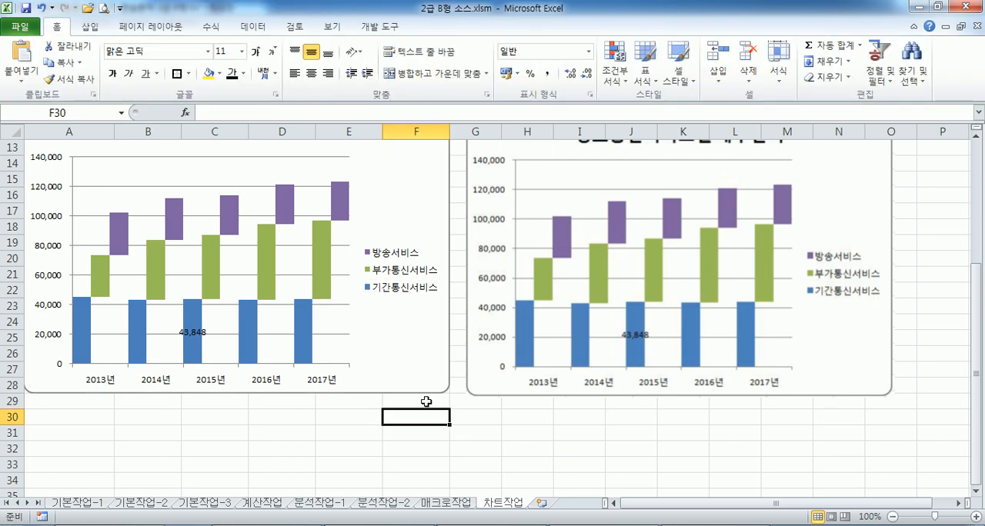
Review the finished worksheets by going back from 차트작업 to 기본작업-1, and show the 기본작업-2 sheet
key(ctrl+Home)
key(ctrl+Page_Up)
key(ctrl+Page_Up)
key(ctrl+Page_Up)
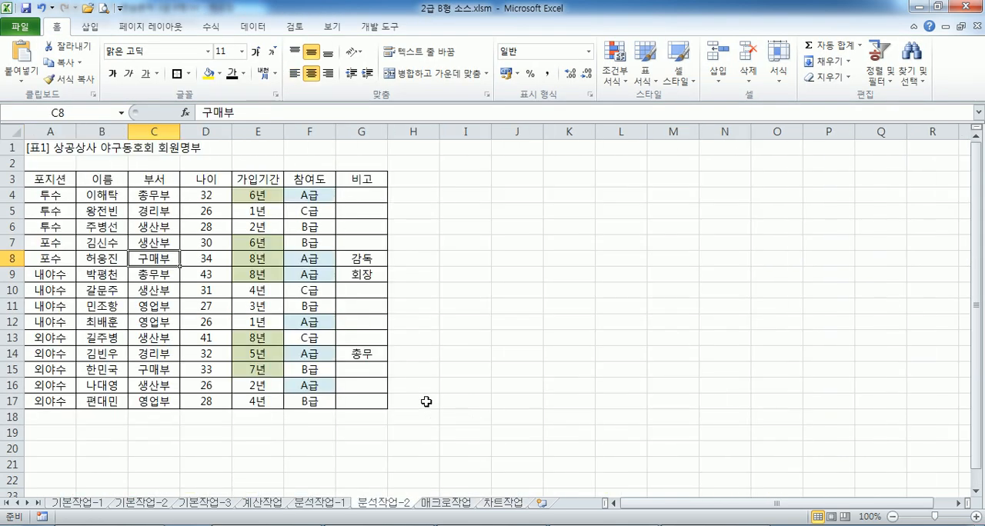
key(ctrl+Page_Up)
key(ctrl+Page_Up)
key(ctrl+Page_Up)
key(ctrl+Page_Up)
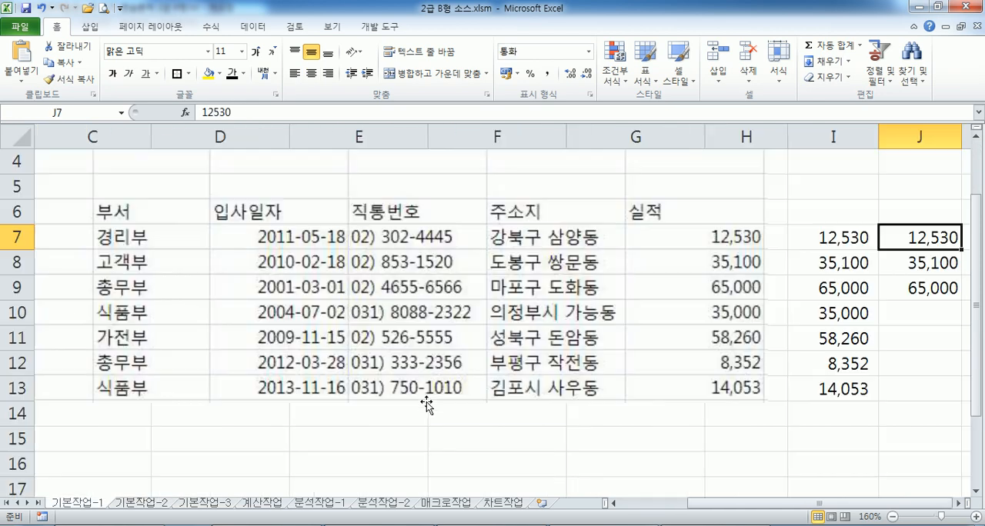
key(ctrl+Page_Down)
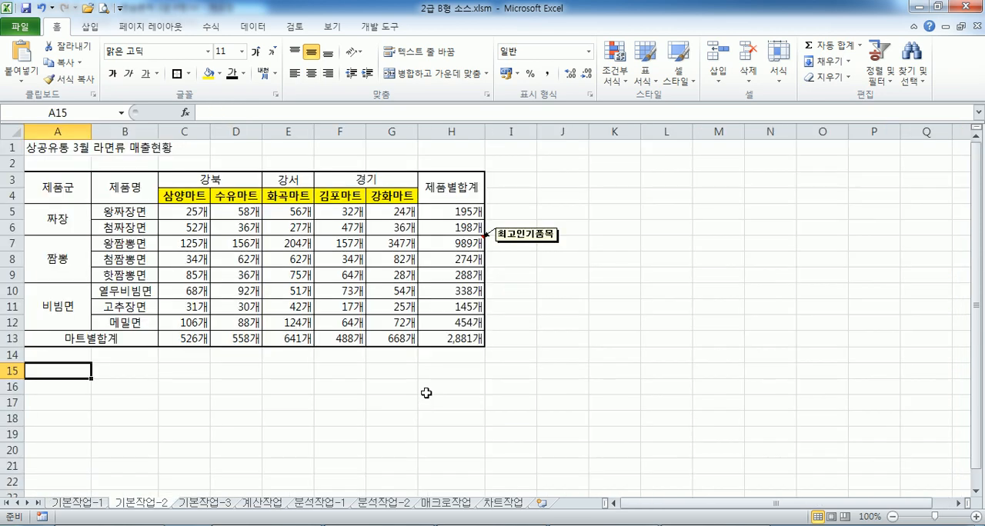